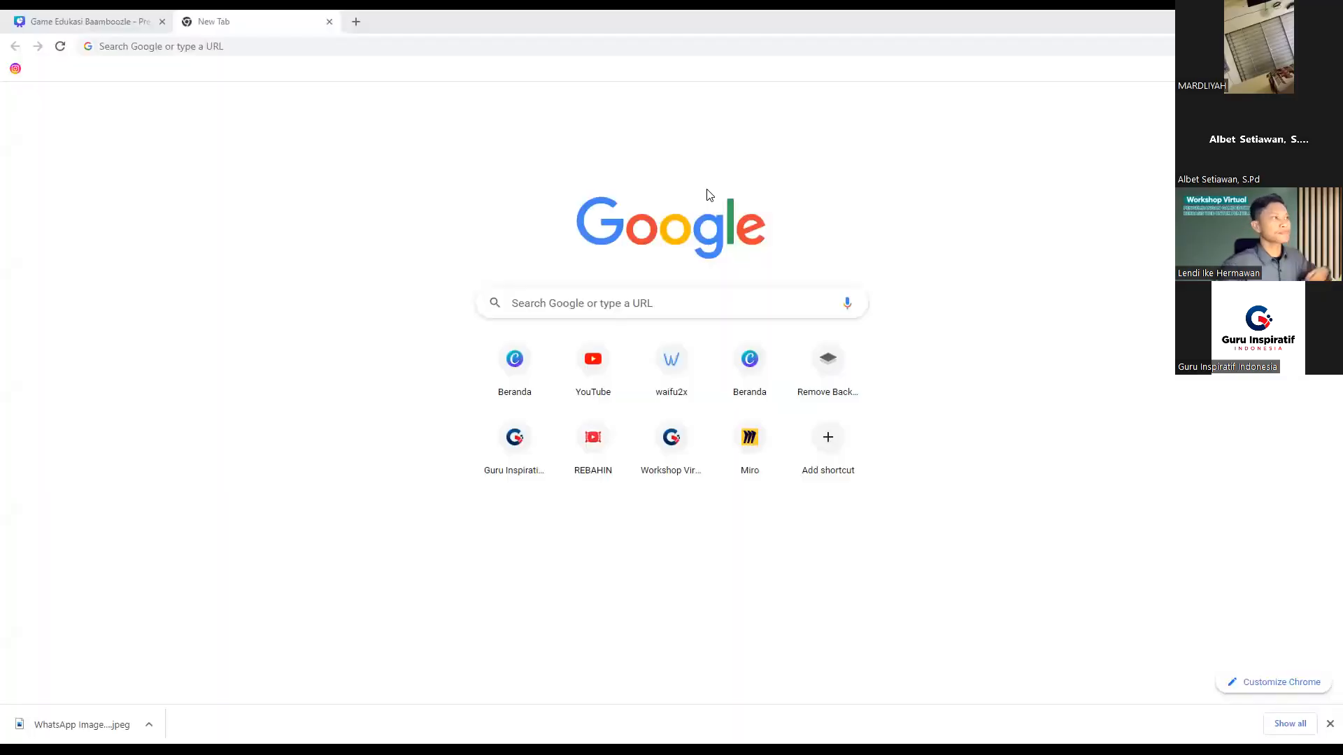
# Step: Search Google for 'baamboozle' and open the official Baamboozle site from the results
pyautogui.click(590, 308)
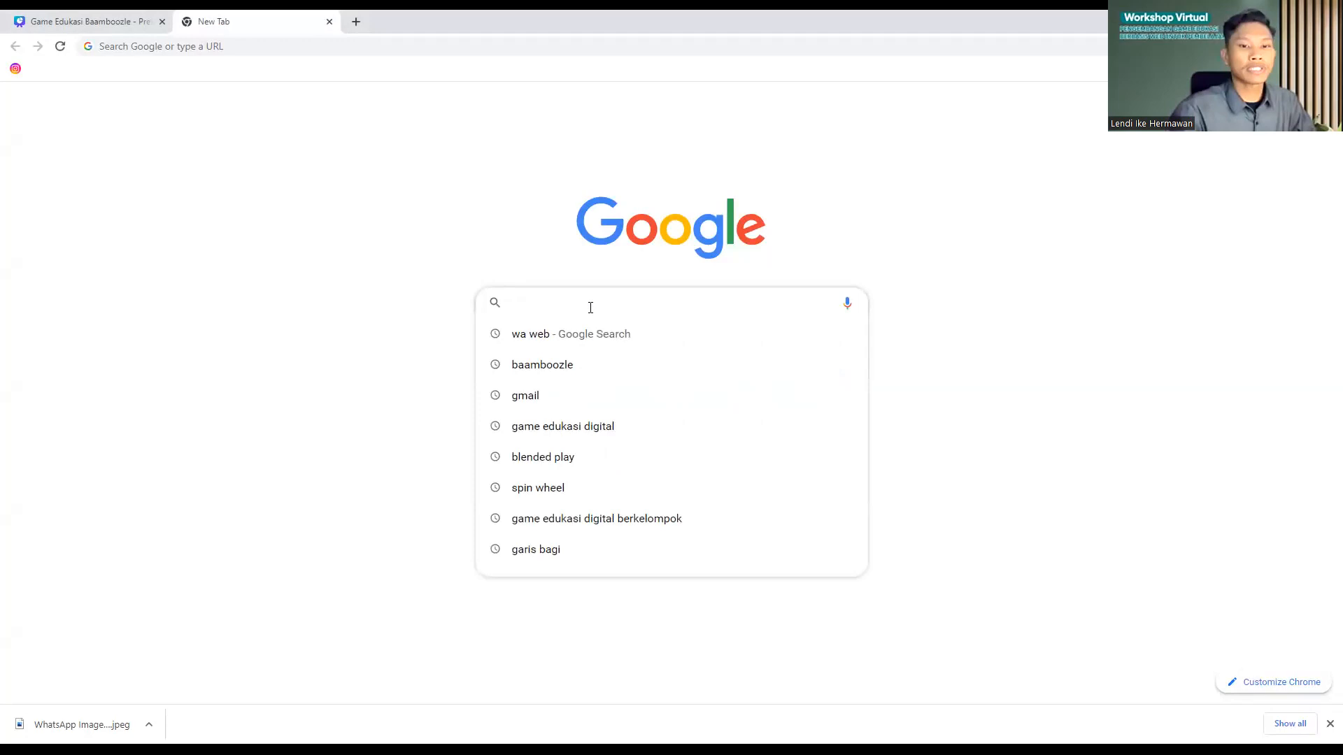
pyautogui.write('baam')
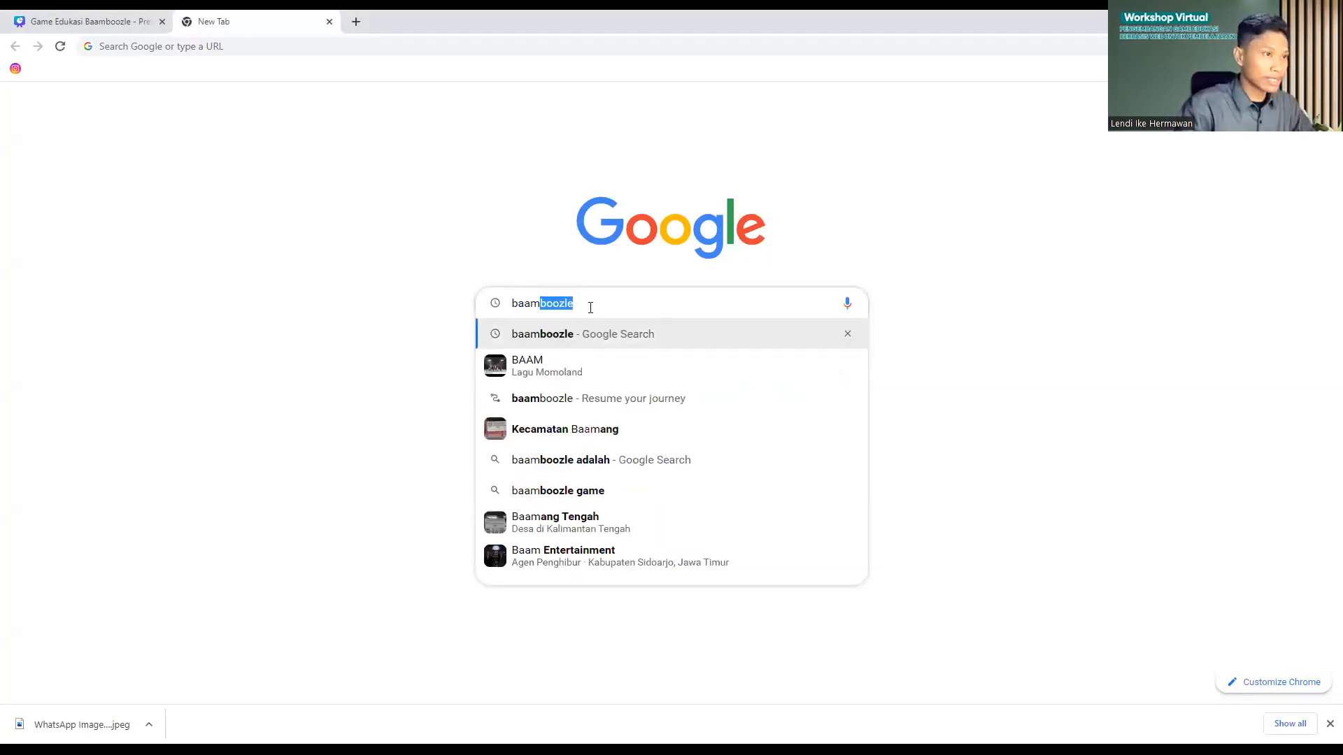
pyautogui.write('boo')
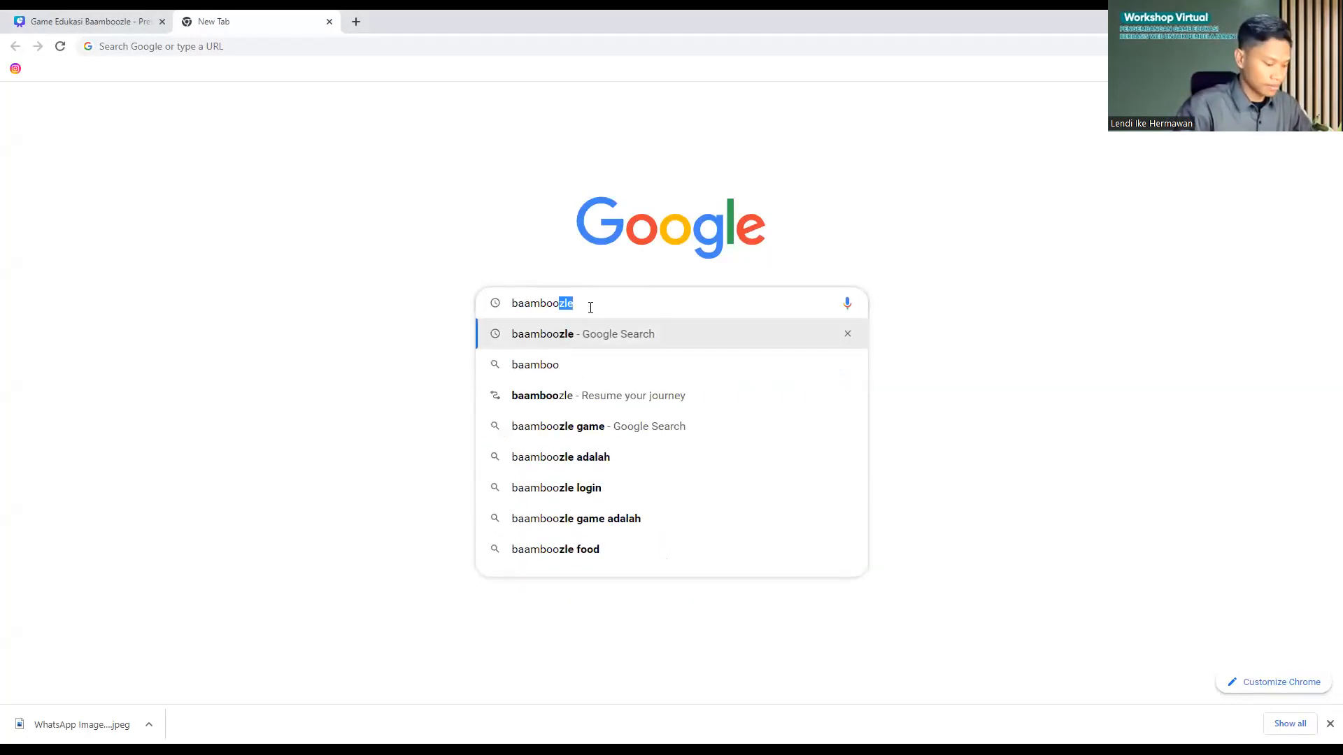
pyautogui.write('zle')
pyautogui.press('Return')
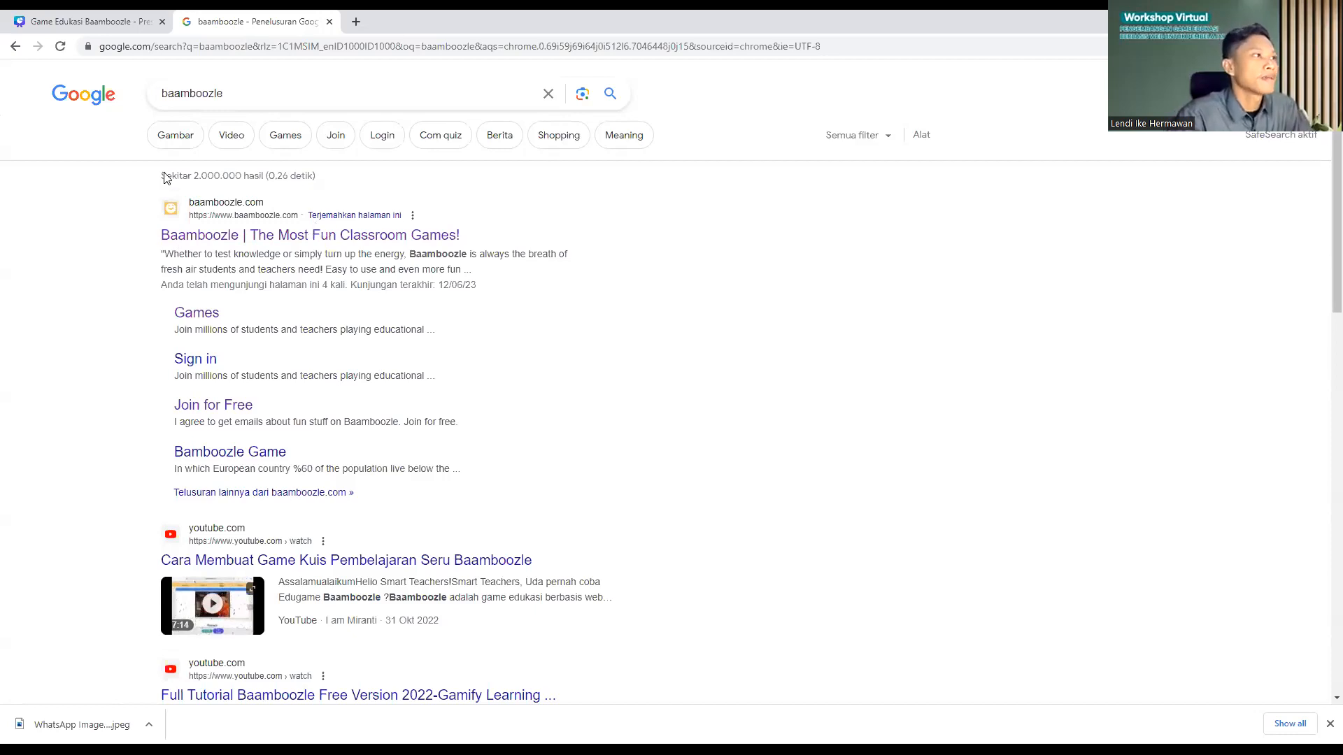
pyautogui.click(213, 239)
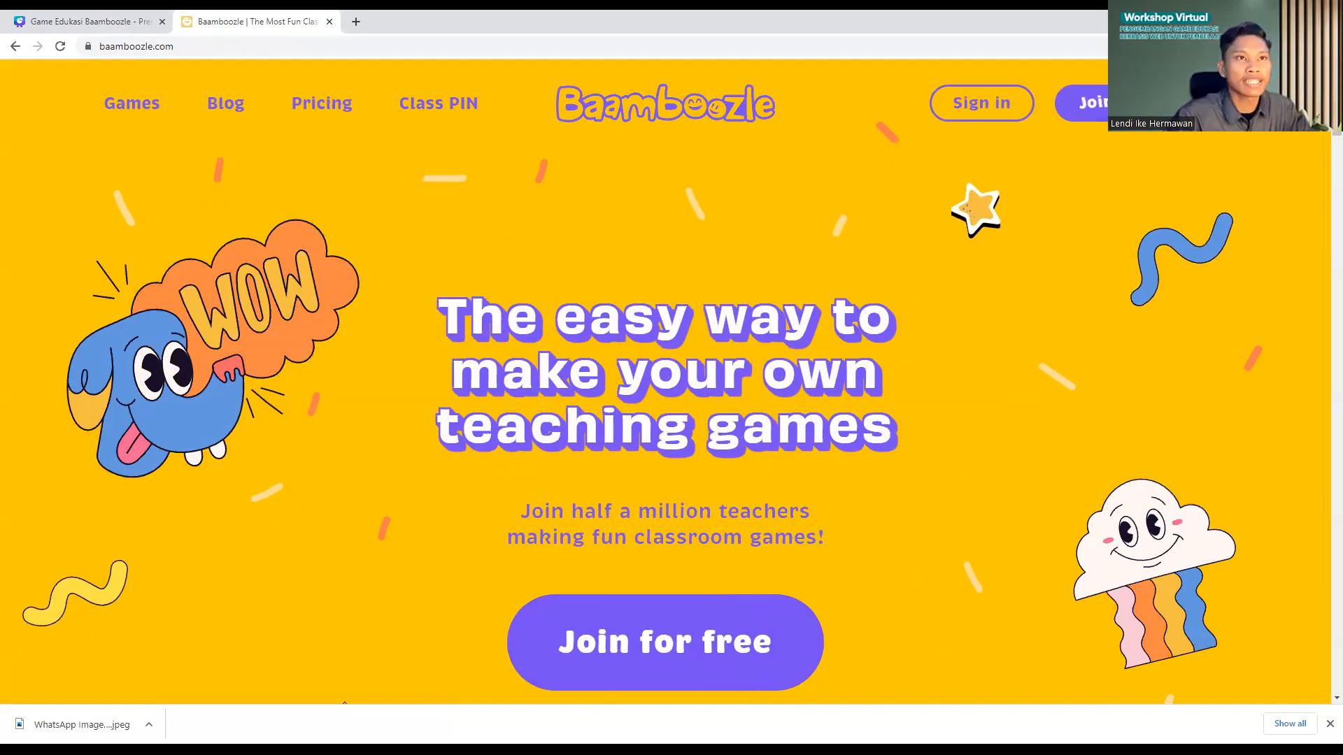
# Step: Open the free sign-up page and look over the registration form
pyautogui.click(679, 651)
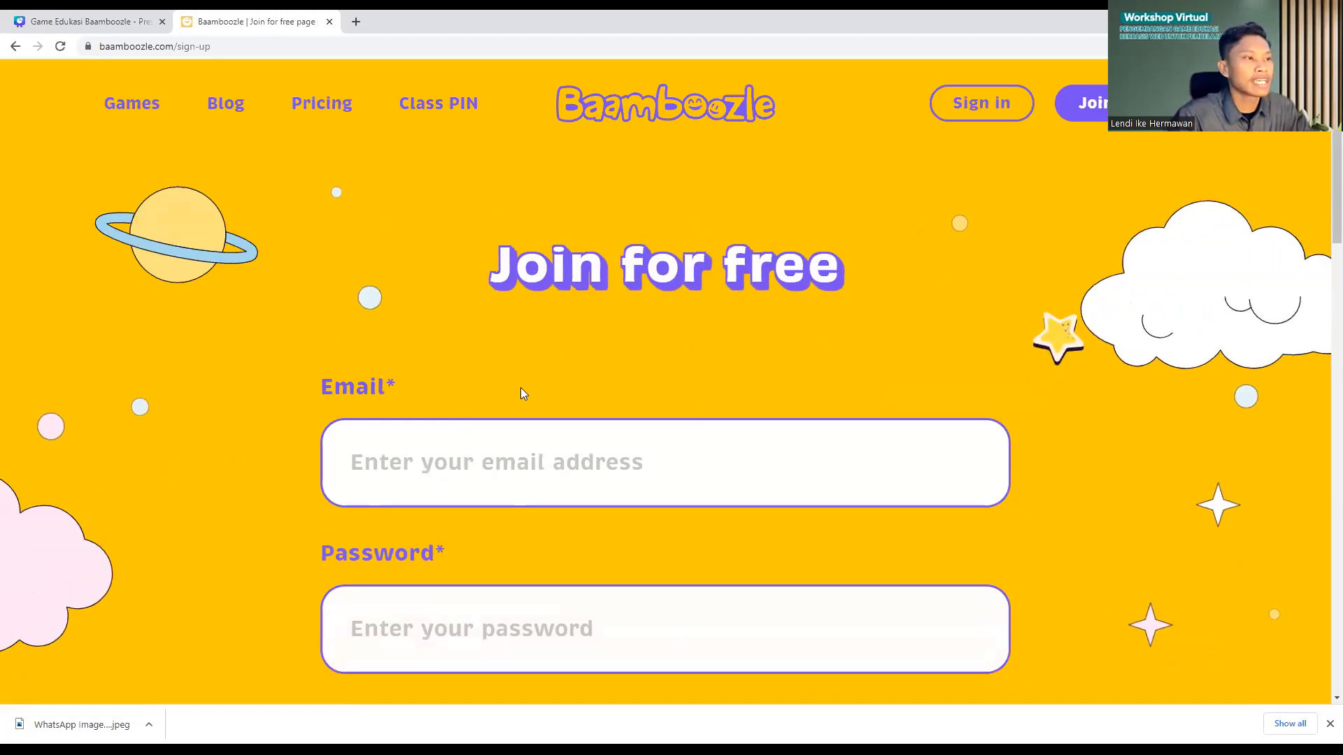
pyautogui.scroll(-3, 520, 389)
pyautogui.scroll(-6, 521, 390)
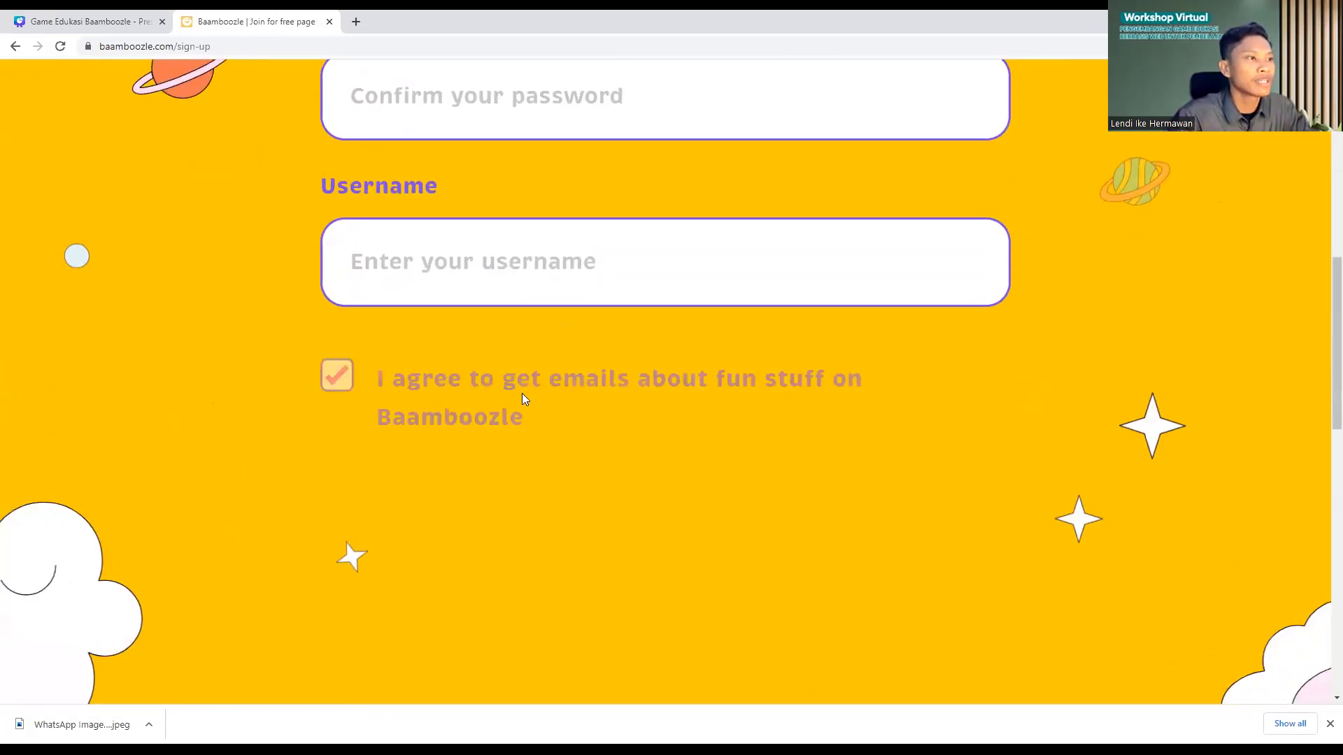
pyautogui.scroll(6, 522, 394)
pyautogui.scroll(4, 525, 398)
pyautogui.scroll(-10, 526, 400)
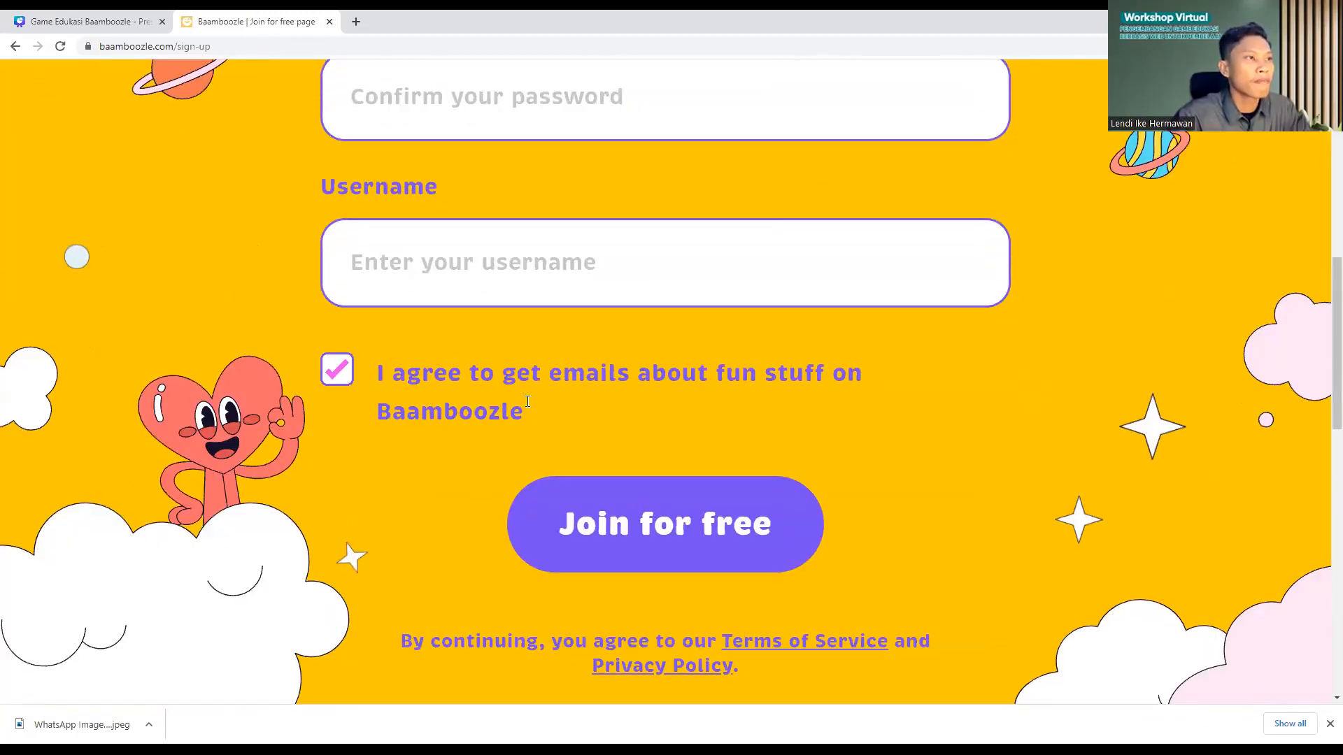
pyautogui.scroll(10, 521, 409)
pyautogui.scroll(-2, 468, 339)
# Step: Enter the account e-mail address in the sign-up form's Email field
pyautogui.click(432, 330)
pyautogui.scroll(-3, 434, 308)
pyautogui.click(390, 266)
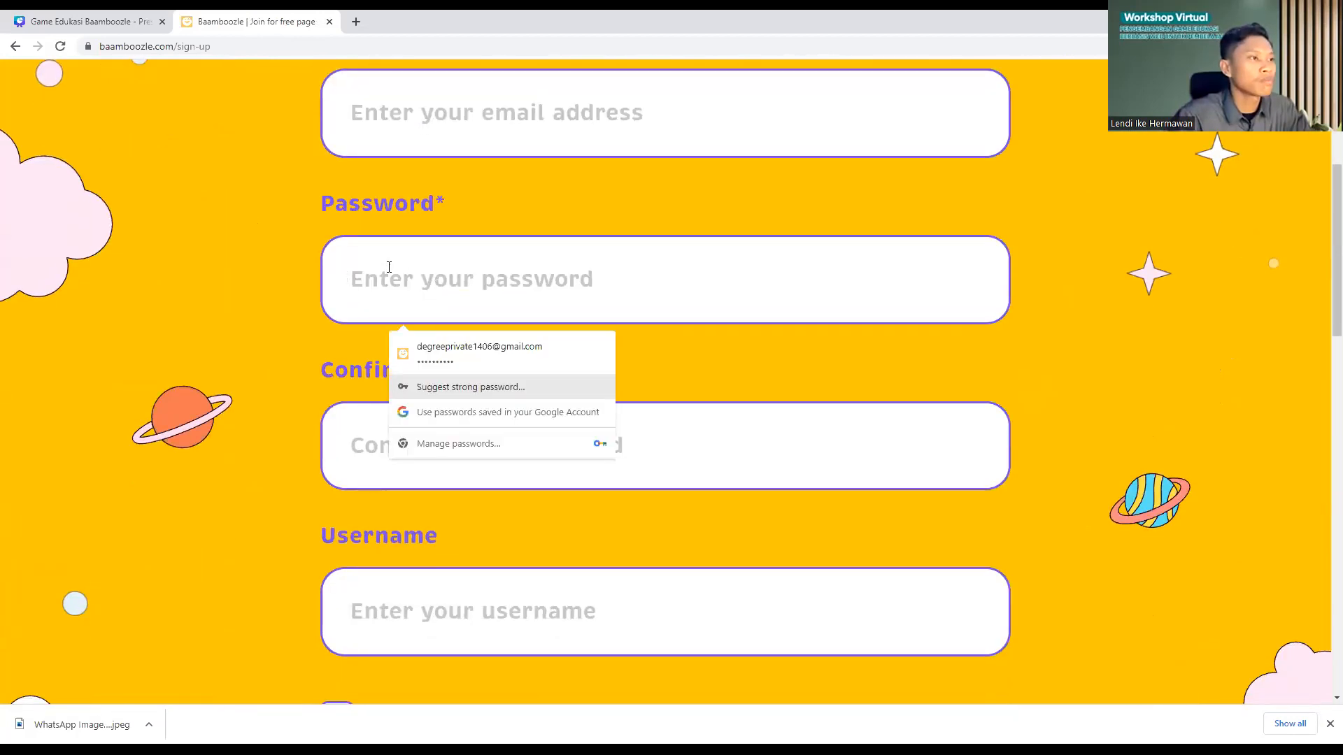
pyautogui.click(355, 434)
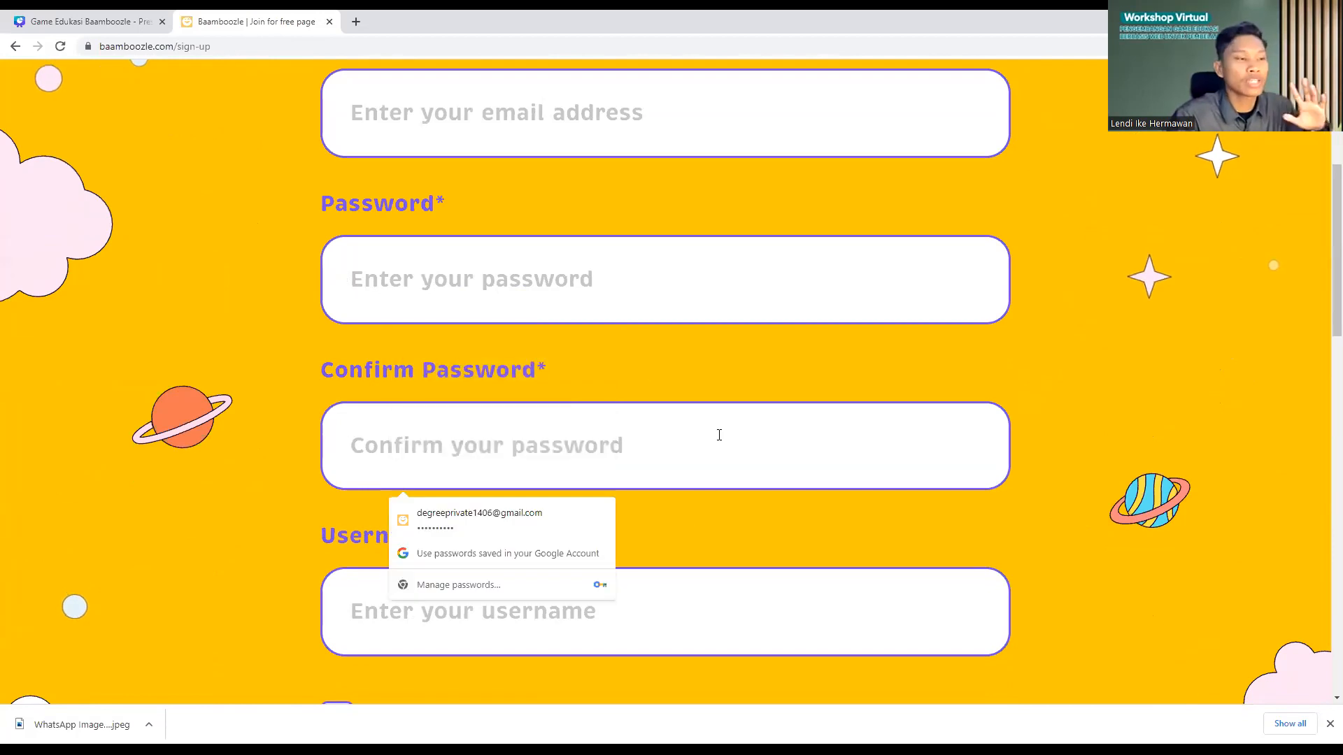
pyautogui.click(711, 611)
pyautogui.scroll(2, 494, 326)
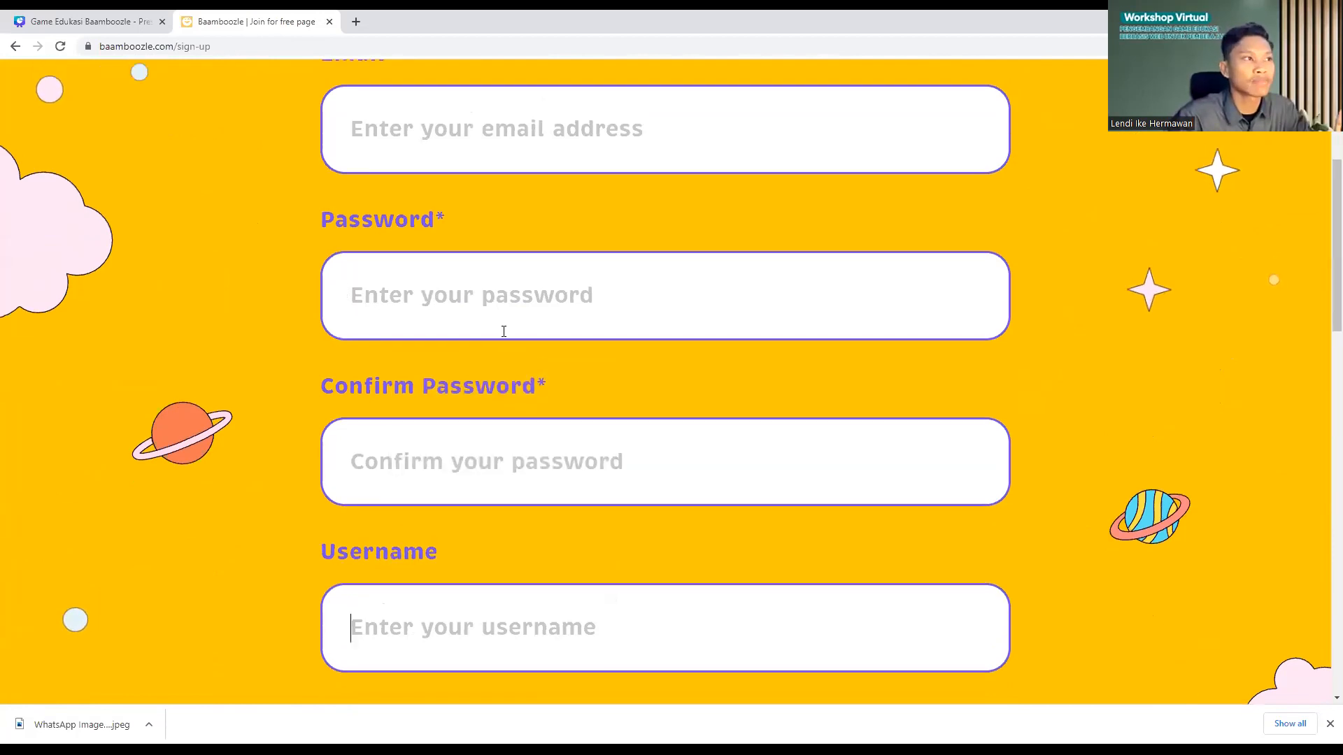
pyautogui.scroll(-1, 497, 512)
pyautogui.scroll(-1, 494, 501)
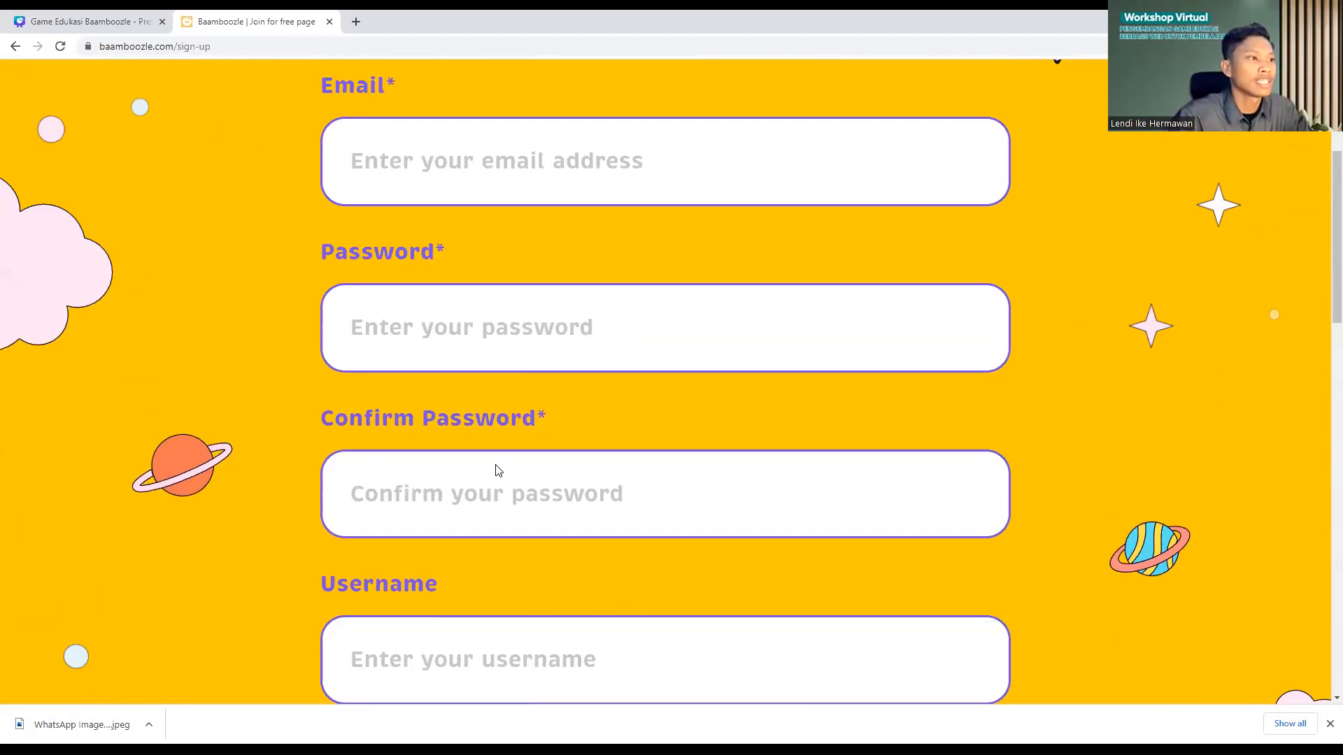
pyautogui.scroll(3, 498, 471)
pyautogui.click(468, 404)
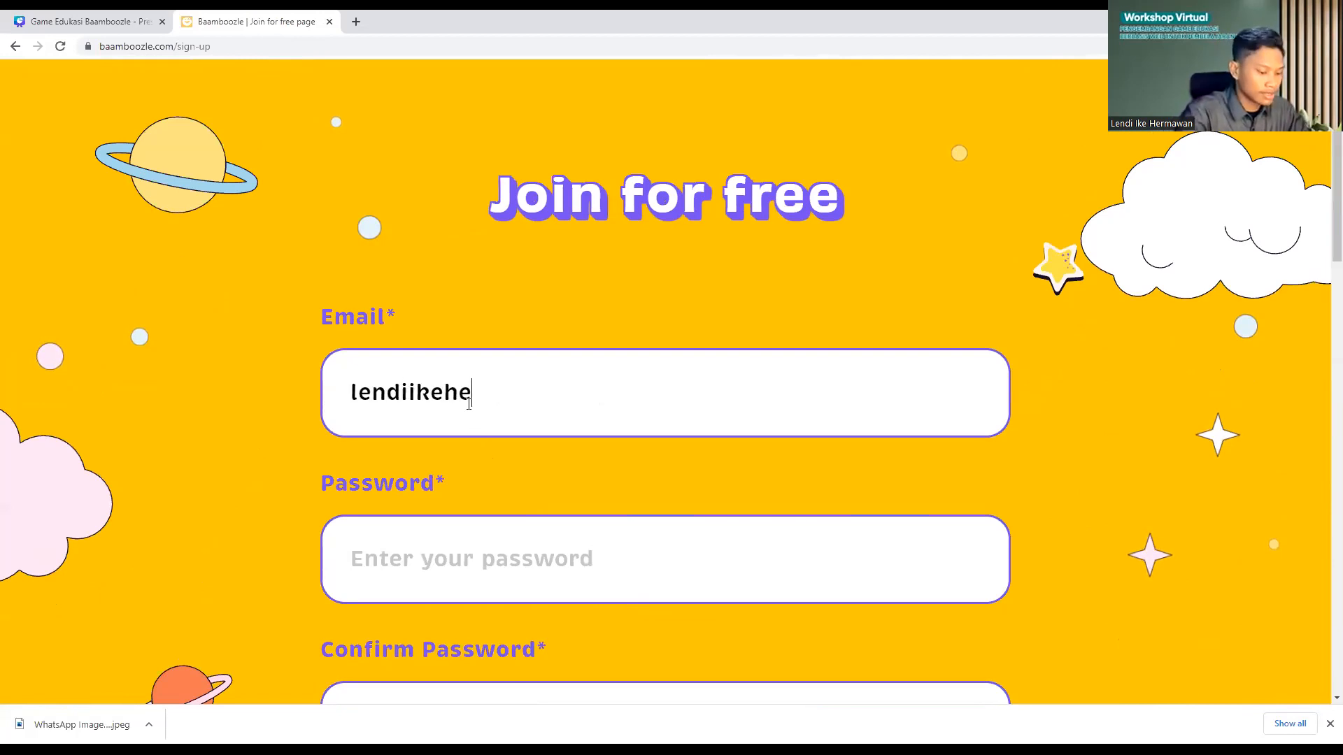
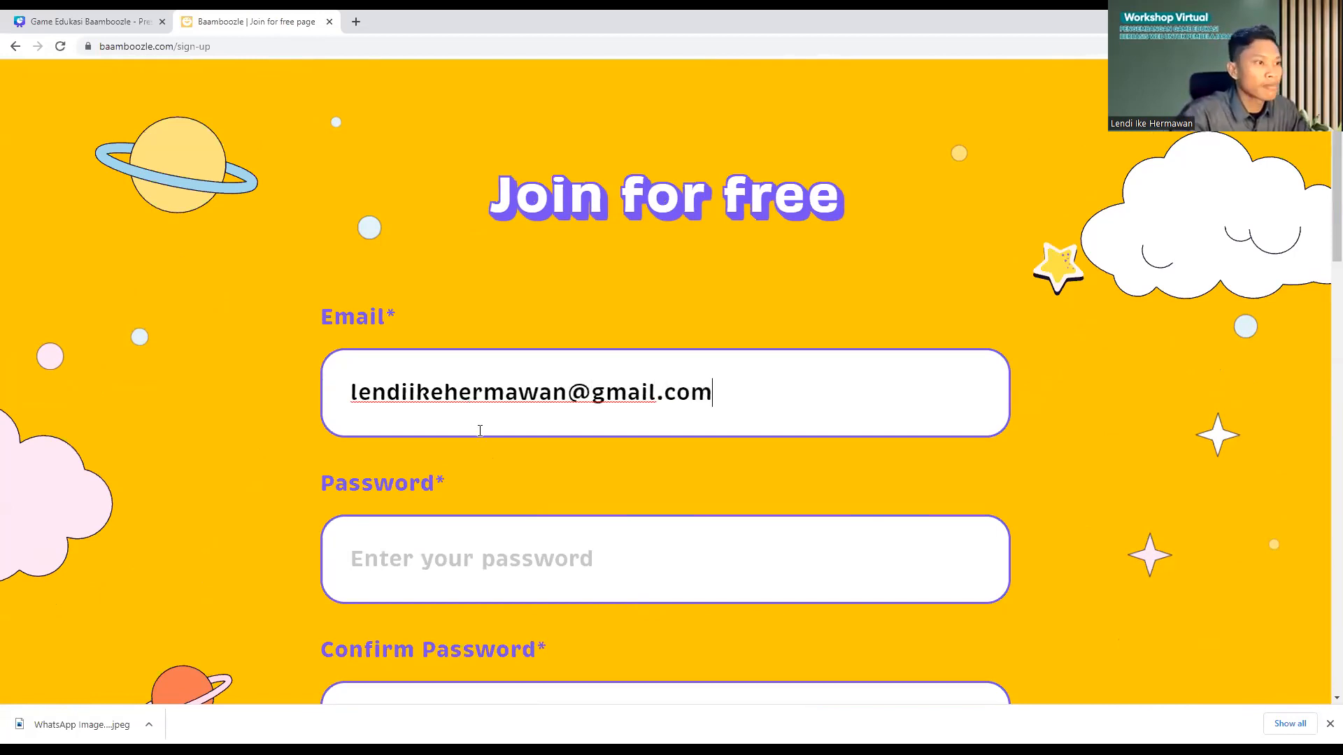
pyautogui.scroll(-1, 472, 438)
pyautogui.scroll(-2, 471, 437)
# Step: Type the account password, correcting mistyped characters, then move to the confirmation field
pyautogui.click(471, 409)
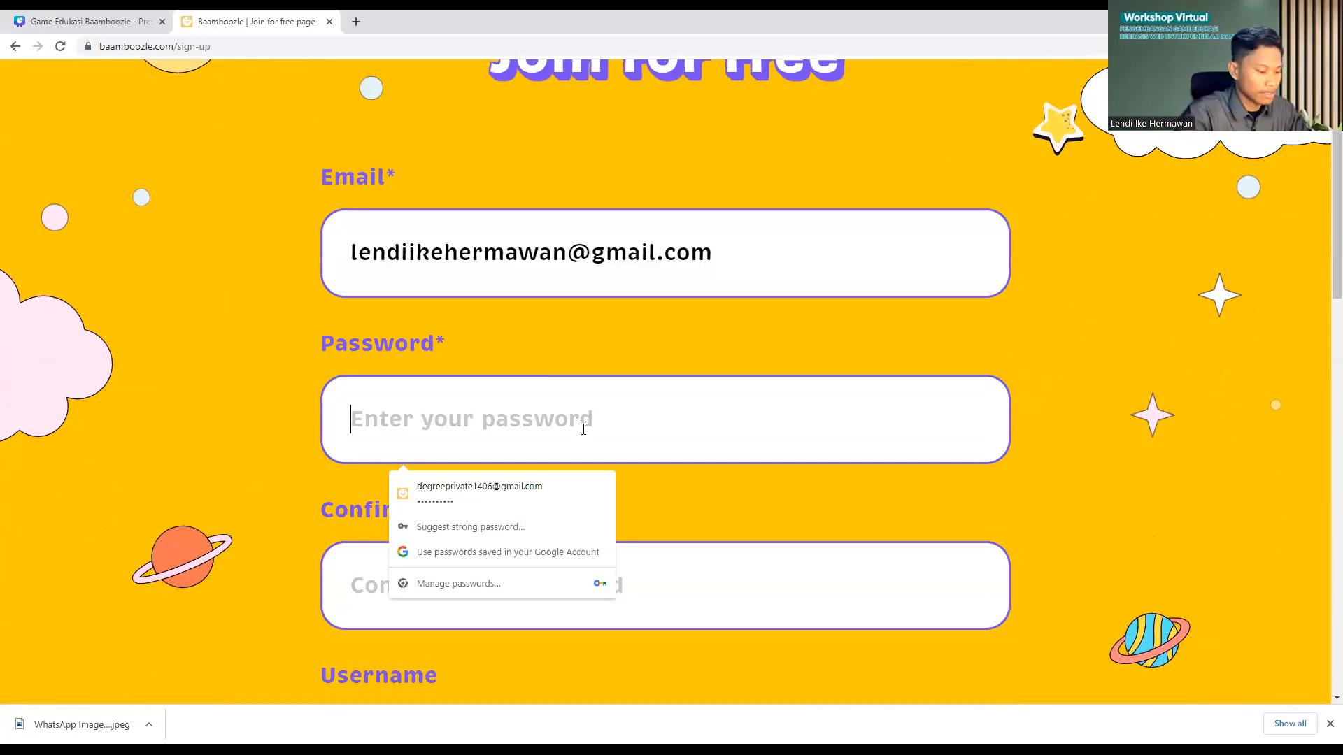
pyautogui.write('***')
pyautogui.press('BackSpace')
pyautogui.press('BackSpace')
pyautogui.press('BackSpace')
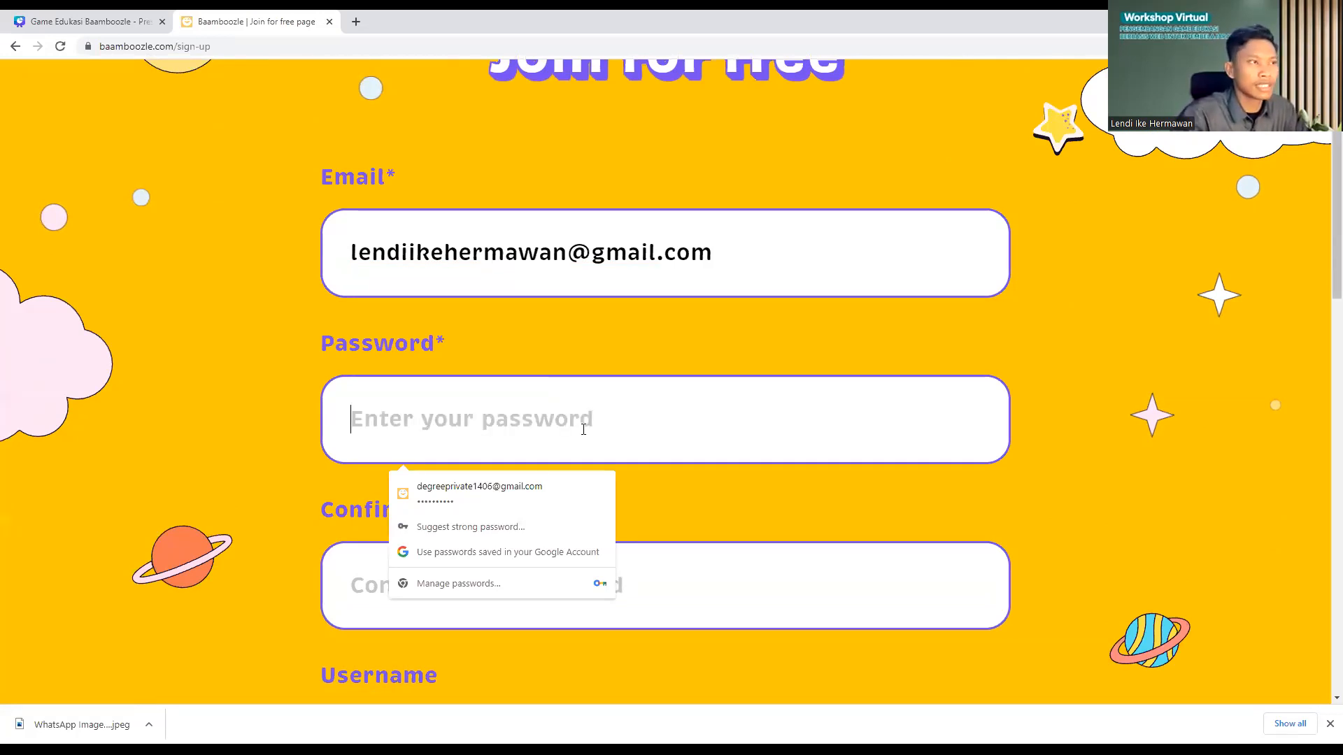
pyautogui.write('*')
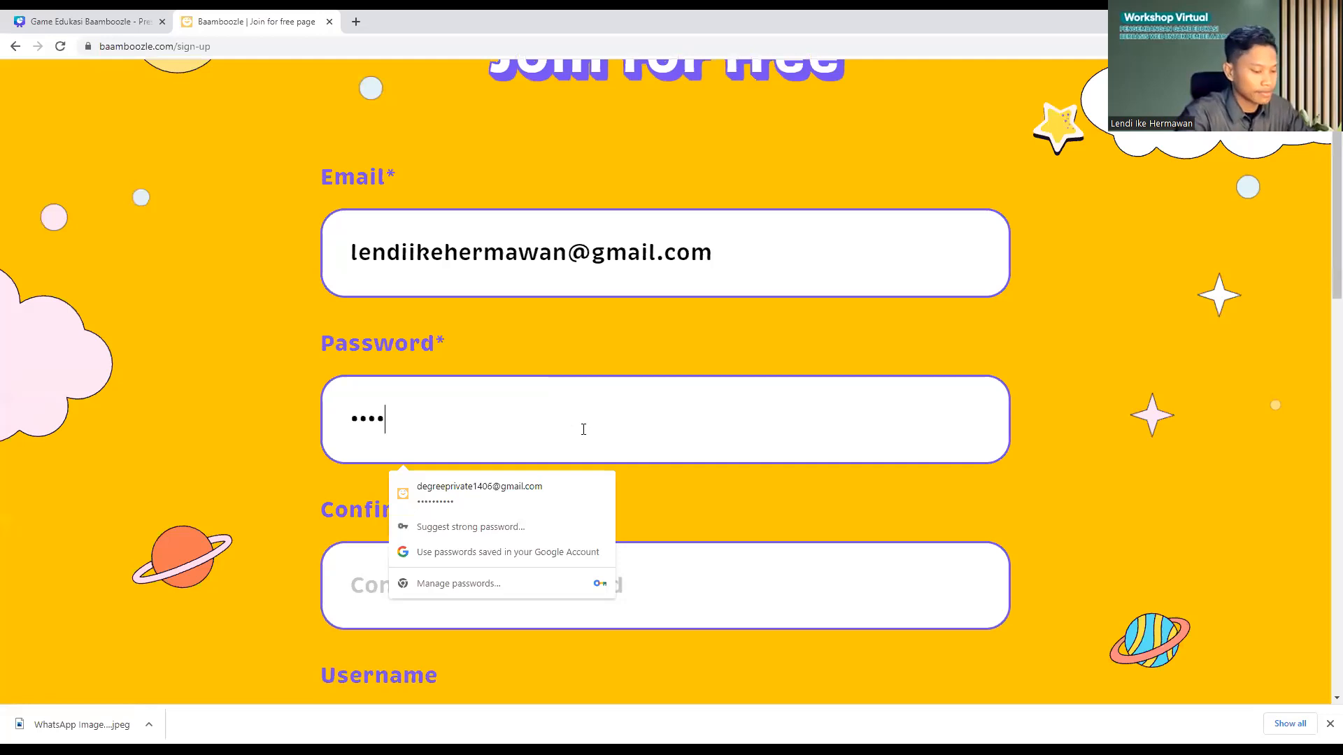
pyautogui.write('*********')
pyautogui.press('BackSpace')
pyautogui.press('BackSpace')
pyautogui.press('BackSpace')
pyautogui.press('BackSpace')
pyautogui.press('BackSpace')
pyautogui.press('BackSpace')
pyautogui.press('BackSpace')
pyautogui.press('BackSpace')
pyautogui.press('BackSpace')
pyautogui.press('BackSpace')
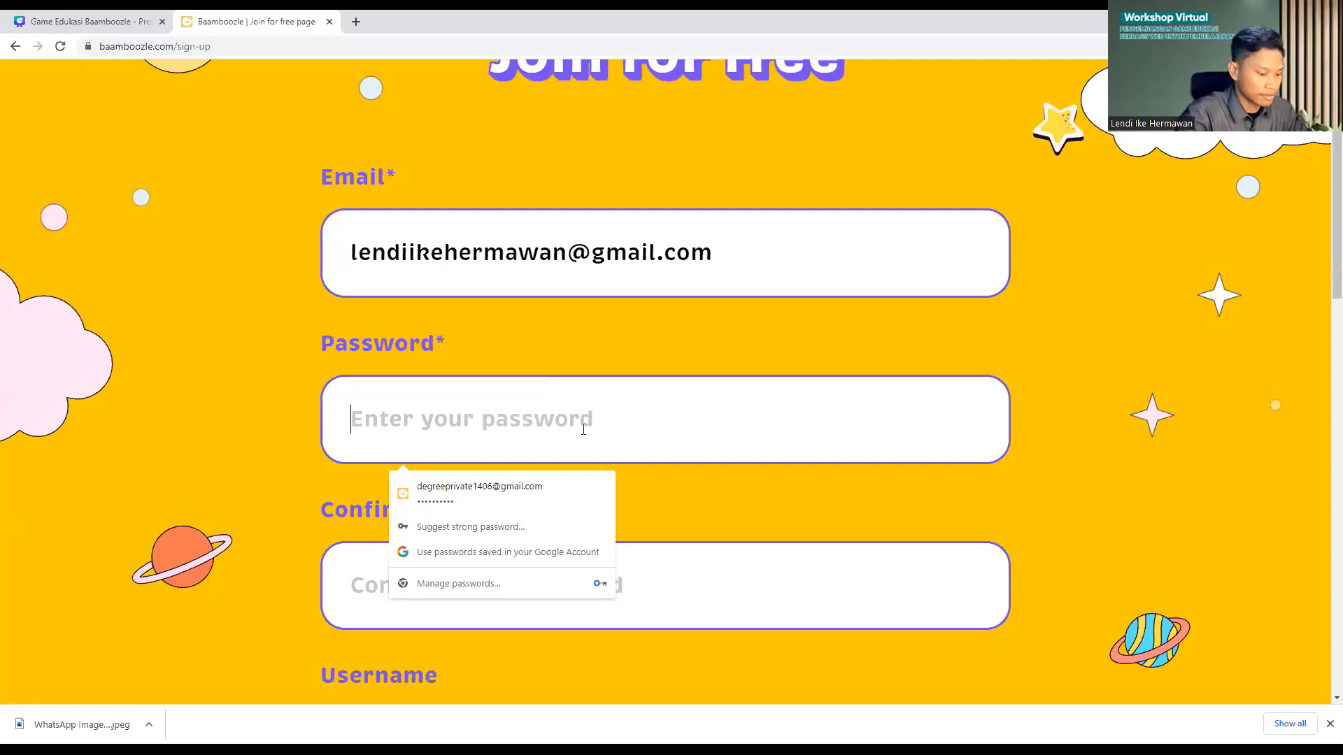
pyautogui.write('*****')
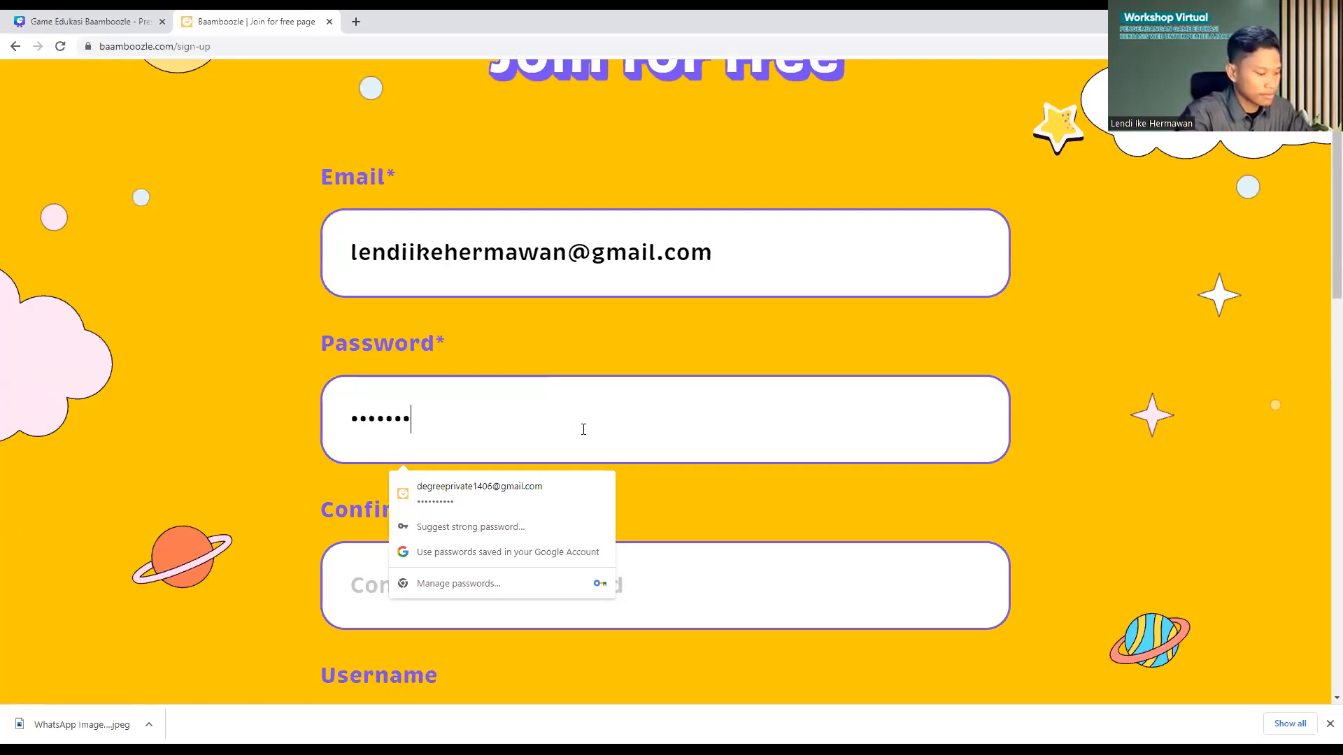
pyautogui.write('*****')
pyautogui.click(333, 593)
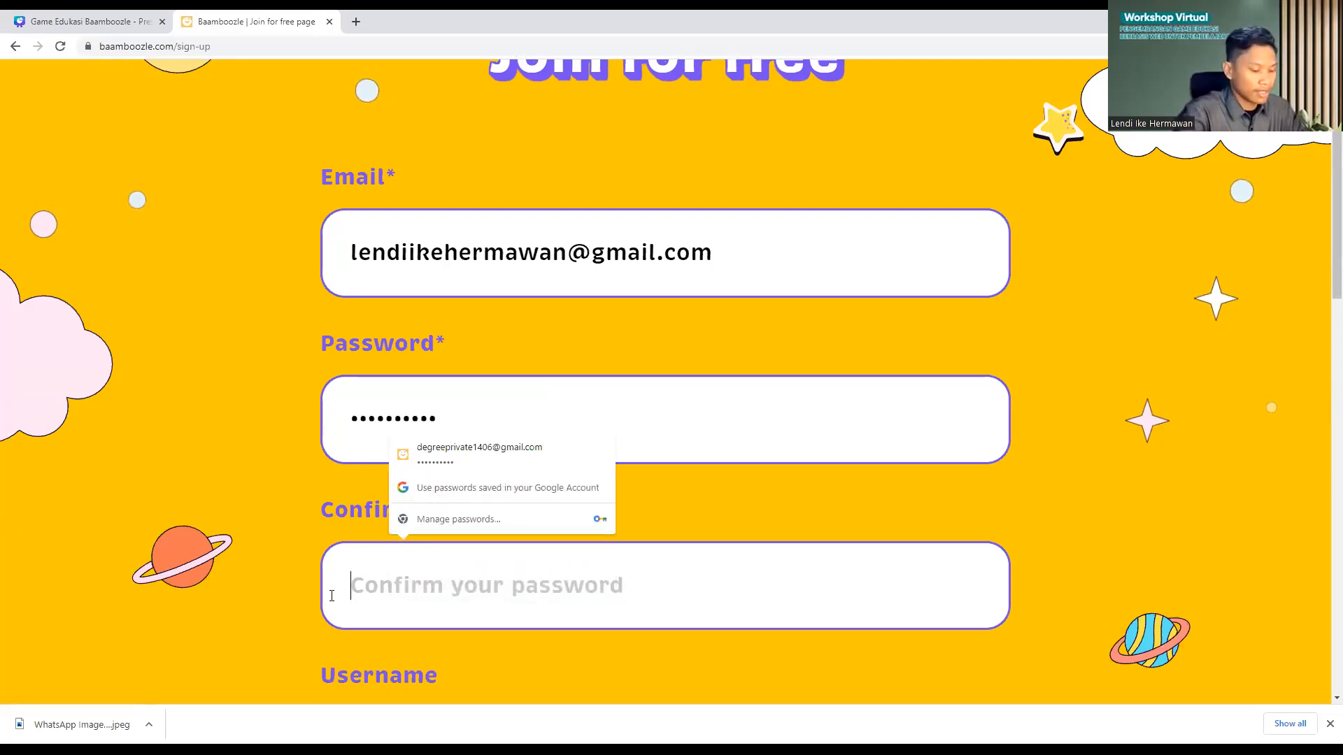
pyautogui.write('**********')
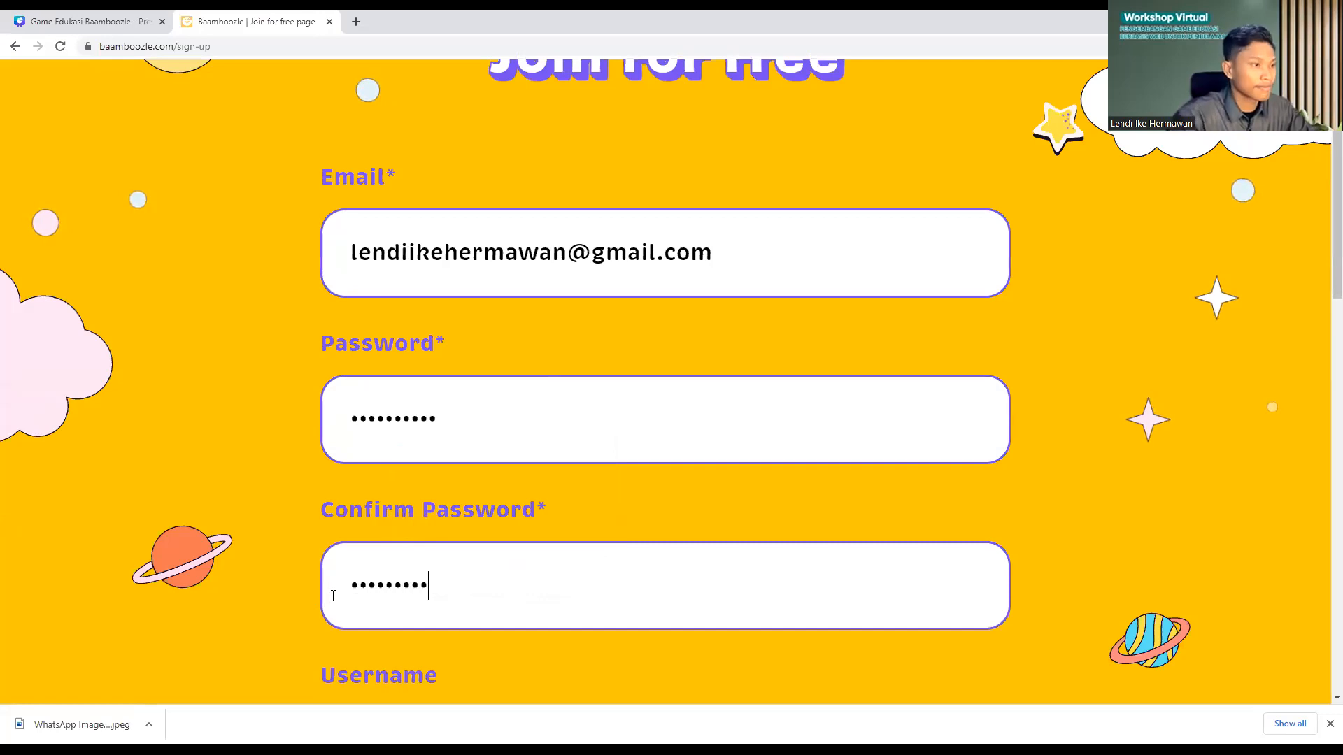
pyautogui.scroll(-2, 432, 455)
pyautogui.scroll(-2, 432, 454)
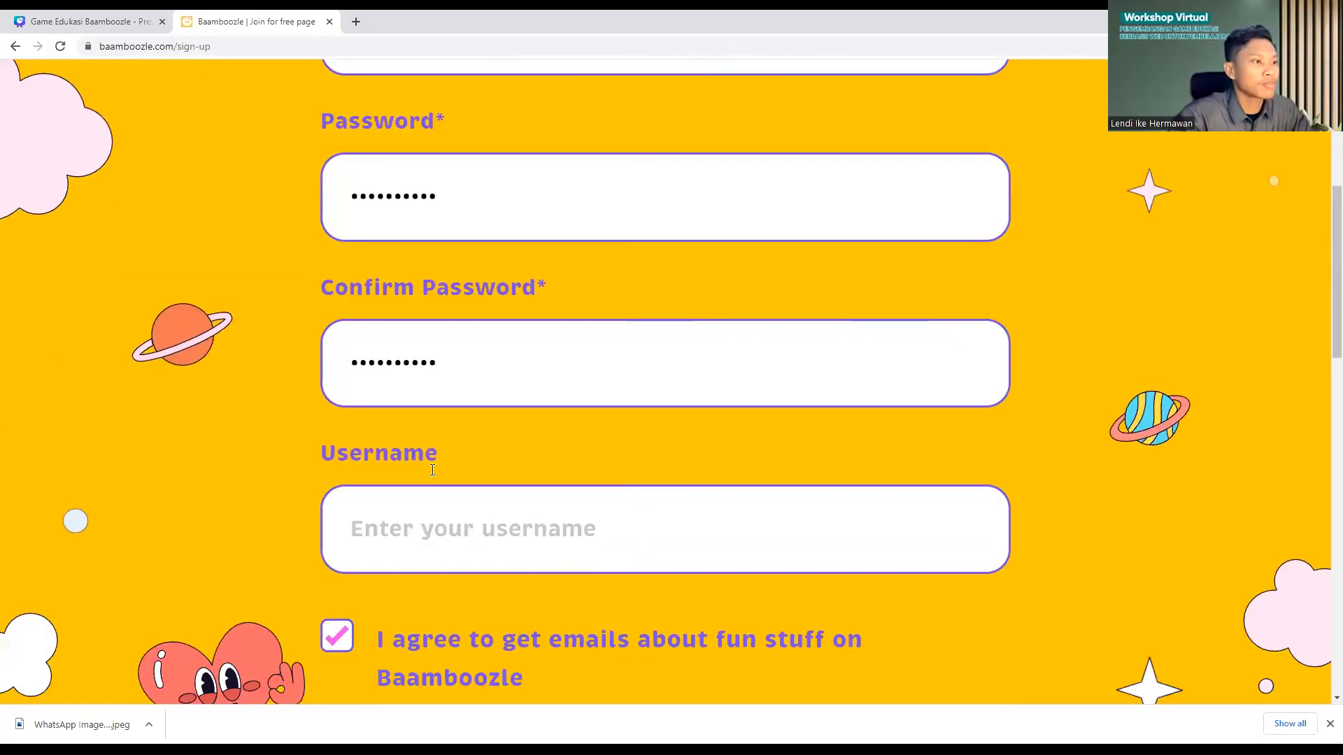
# Step: Enter a username and submit the form with Join for free
pyautogui.click(432, 456)
pyautogui.write('Lendi')
pyautogui.scroll(-1, 460, 482)
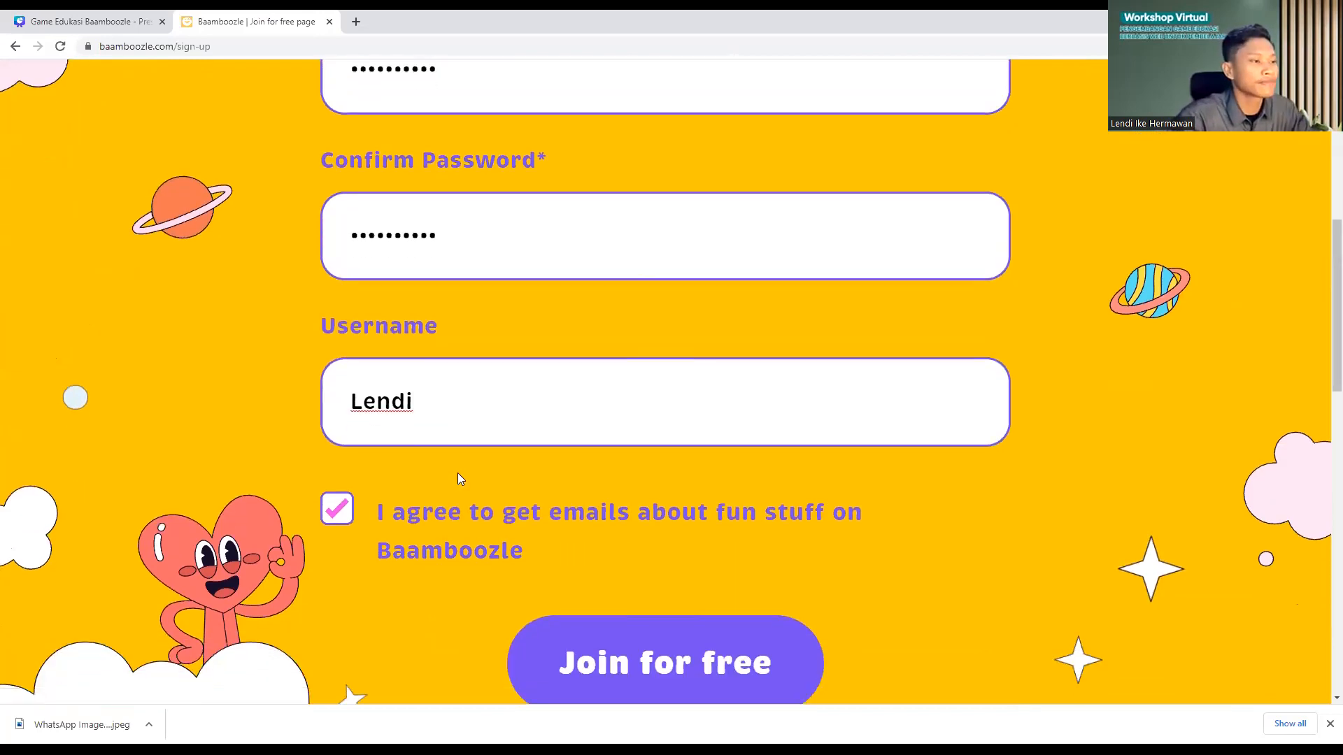
pyautogui.scroll(-3, 344, 310)
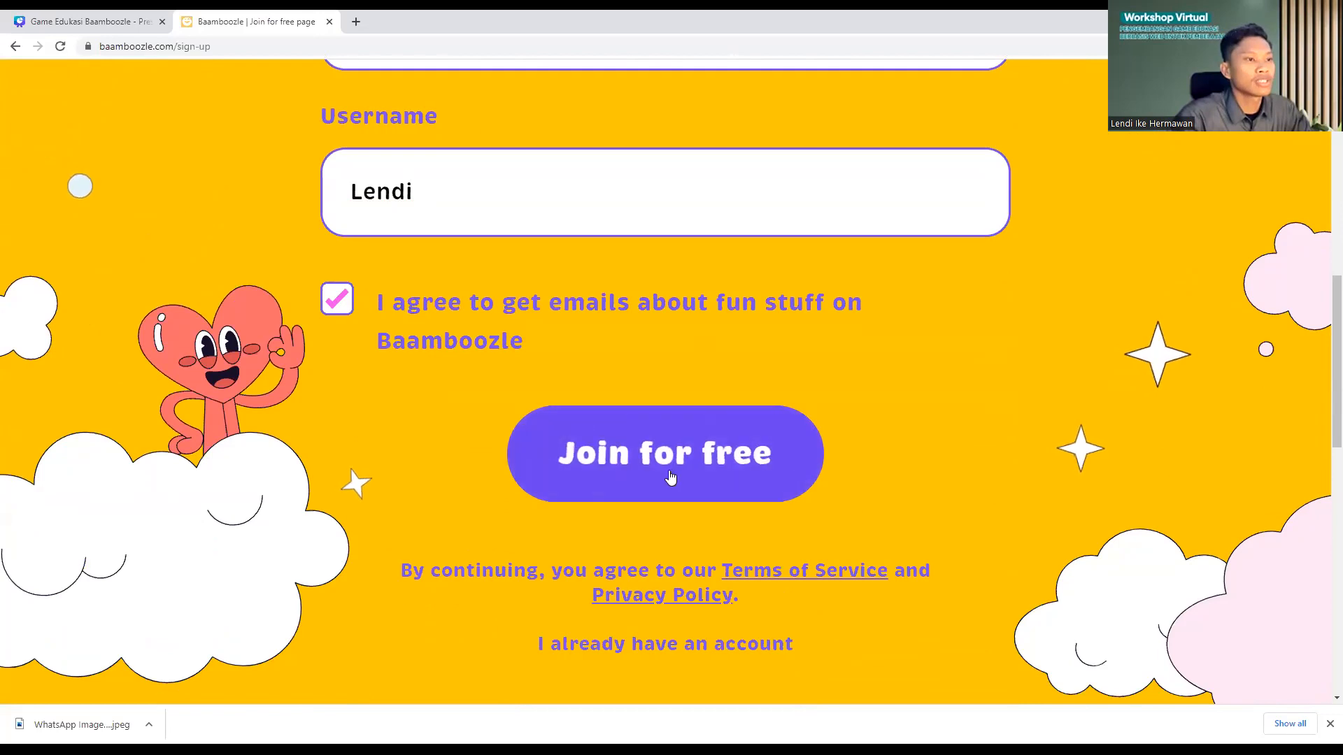
pyautogui.scroll(8, 676, 468)
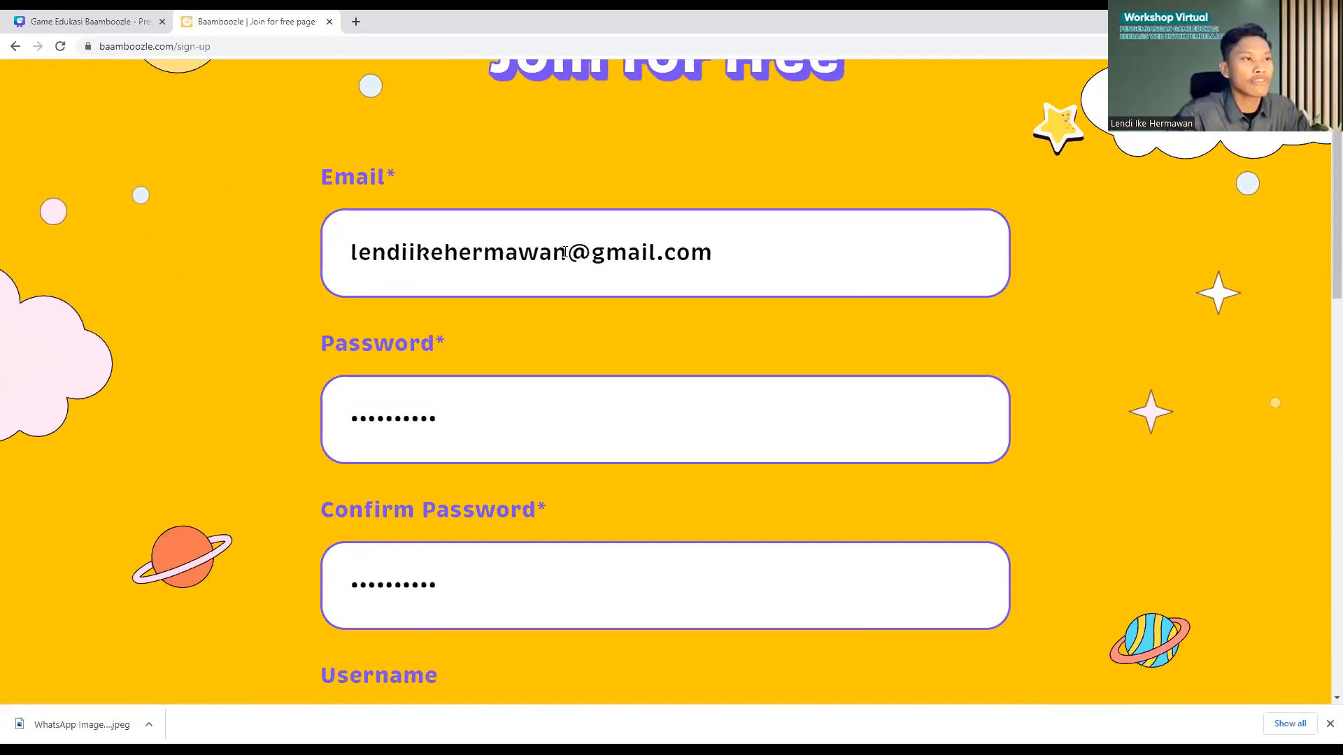
pyautogui.scroll(-2, 564, 252)
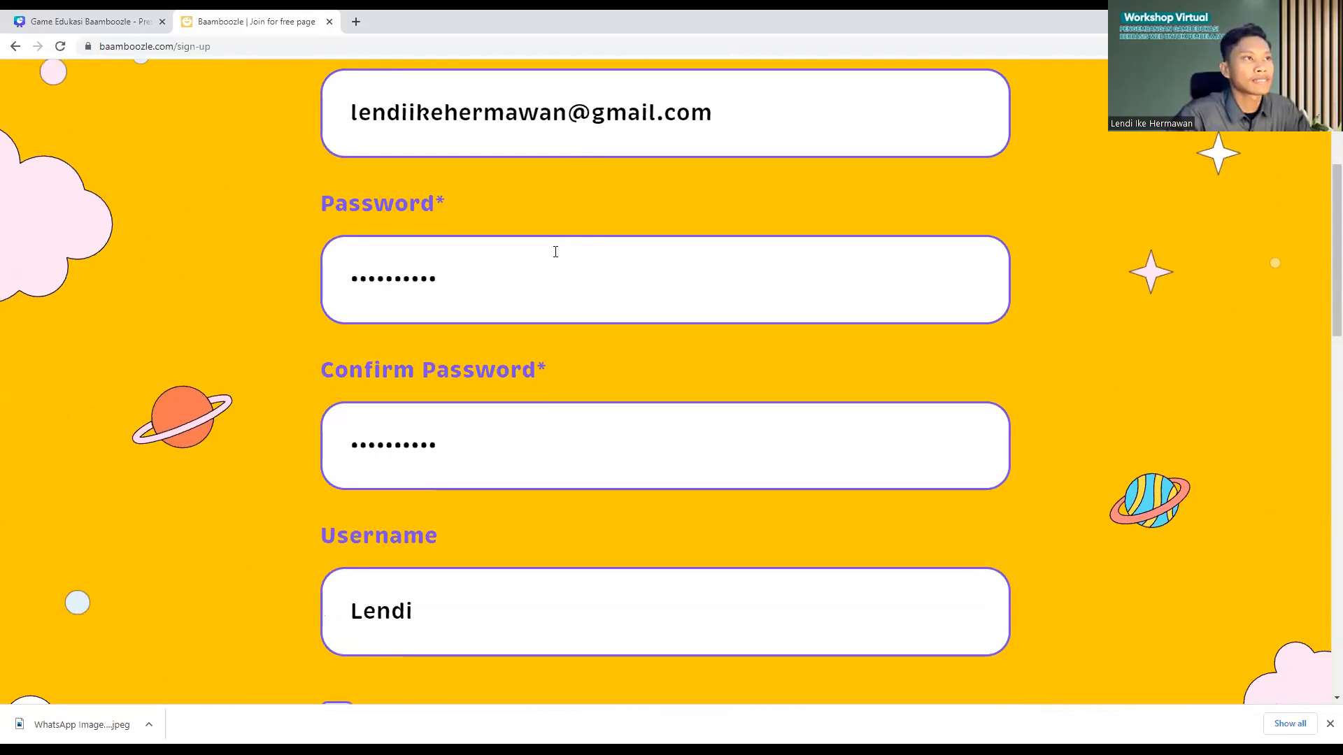
pyautogui.scroll(2, 556, 252)
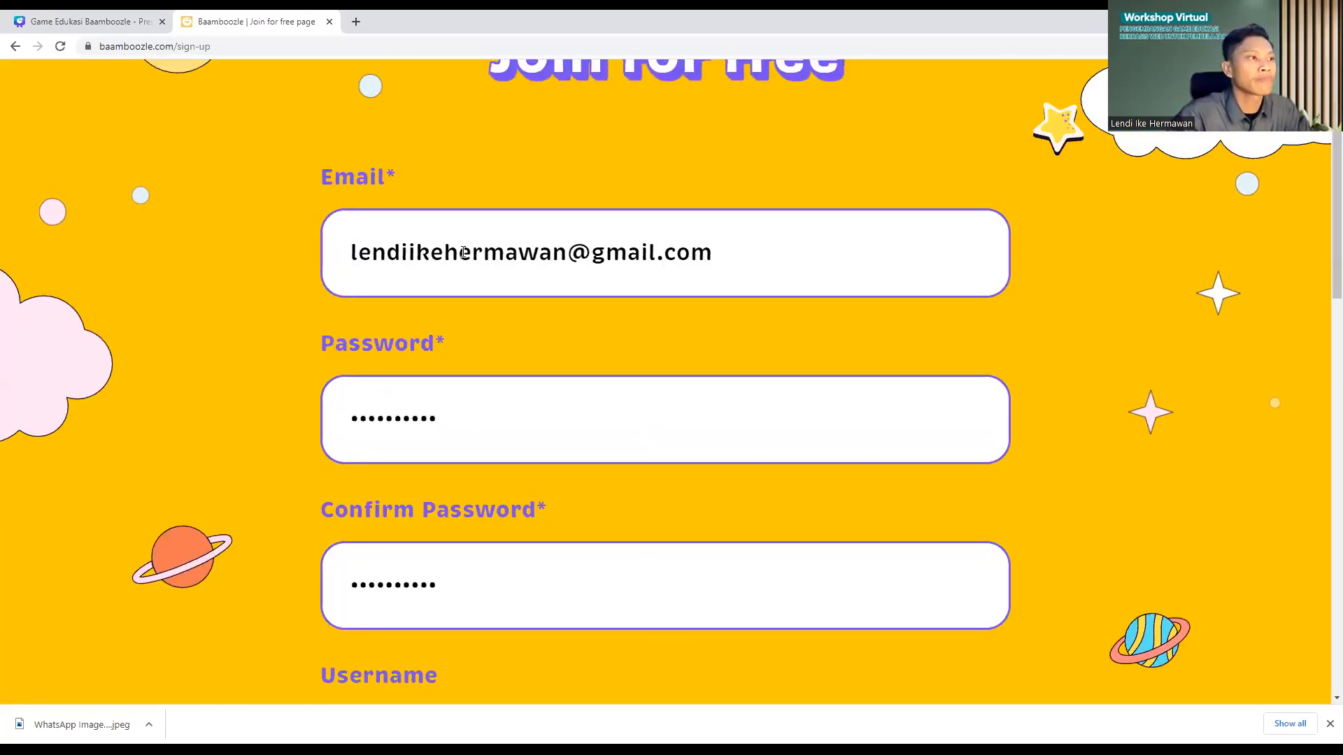
pyautogui.scroll(-1, 461, 265)
pyautogui.scroll(1, 459, 285)
pyautogui.scroll(-4, 470, 350)
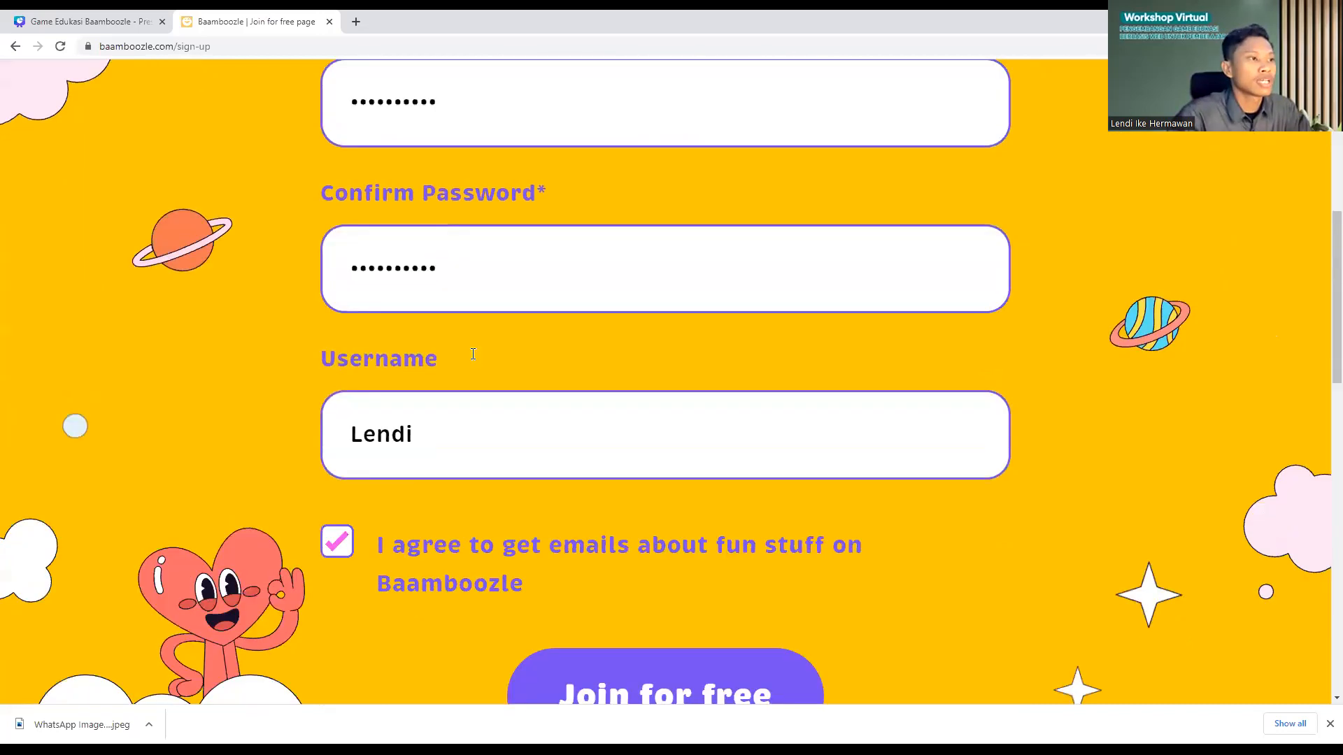
pyautogui.scroll(-3, 473, 354)
pyautogui.click(685, 443)
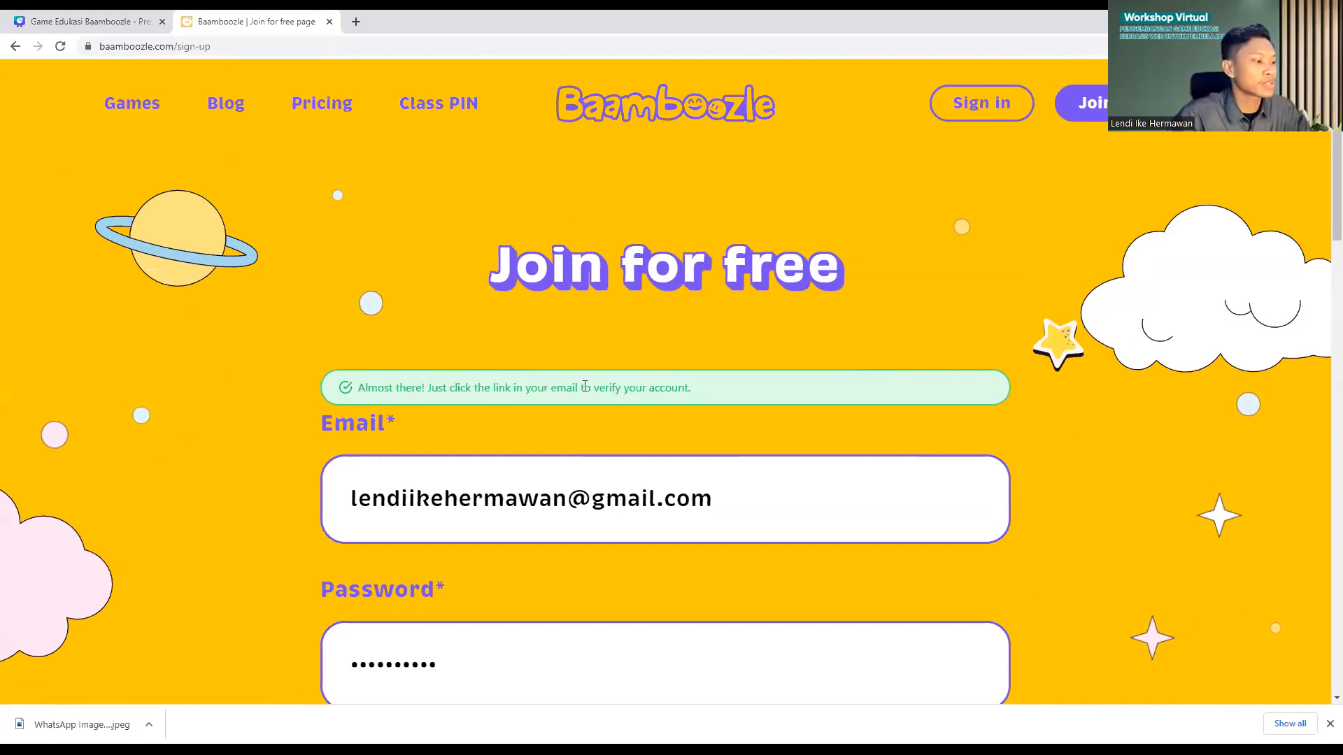
pyautogui.click(357, 22)
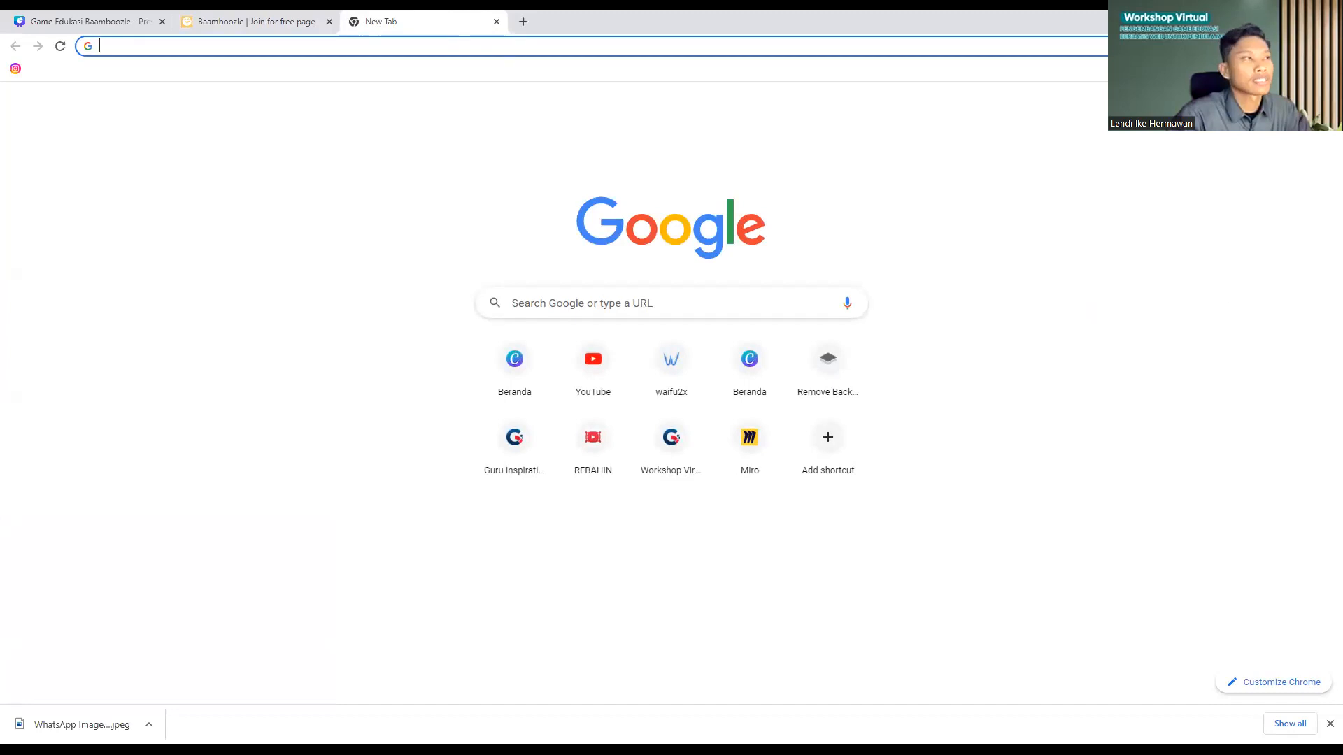
# Step: Open Baamboozle's verification email in Gmail and confirm the account from it
pyautogui.click(1217, 102)
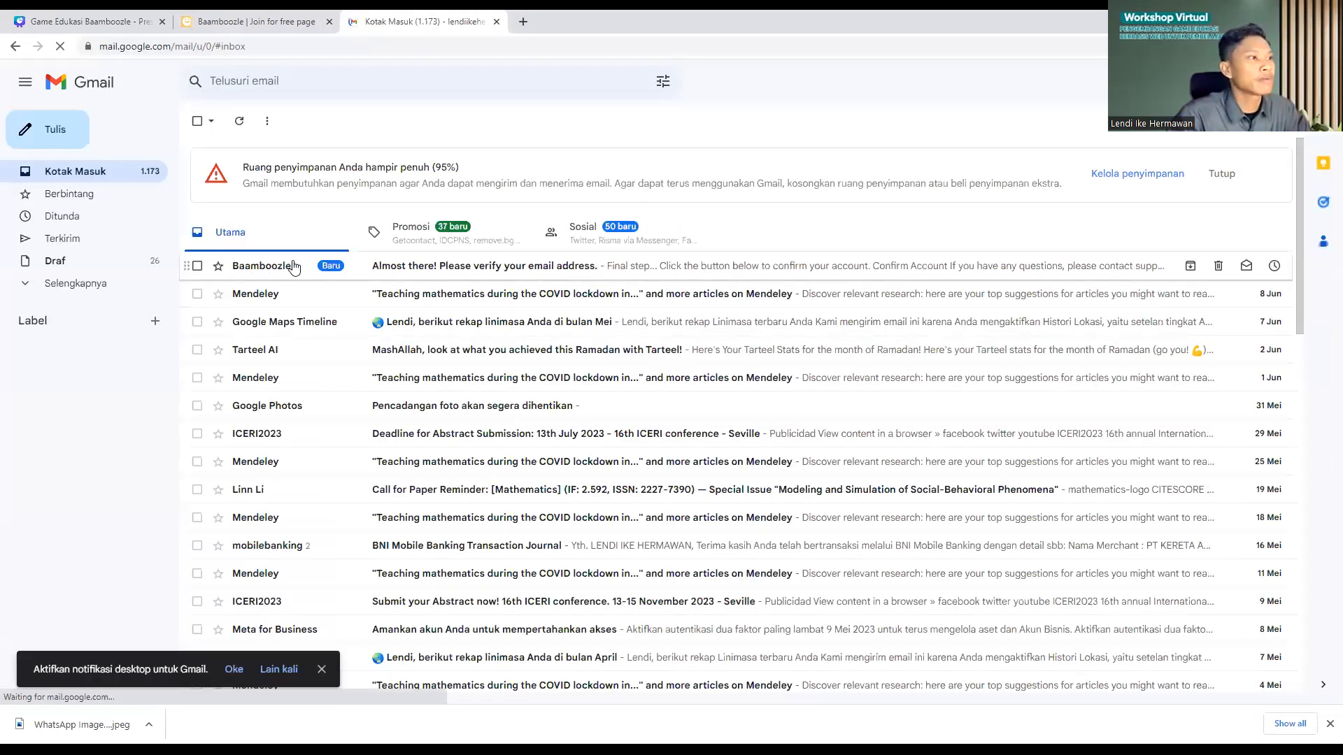
pyautogui.click(396, 266)
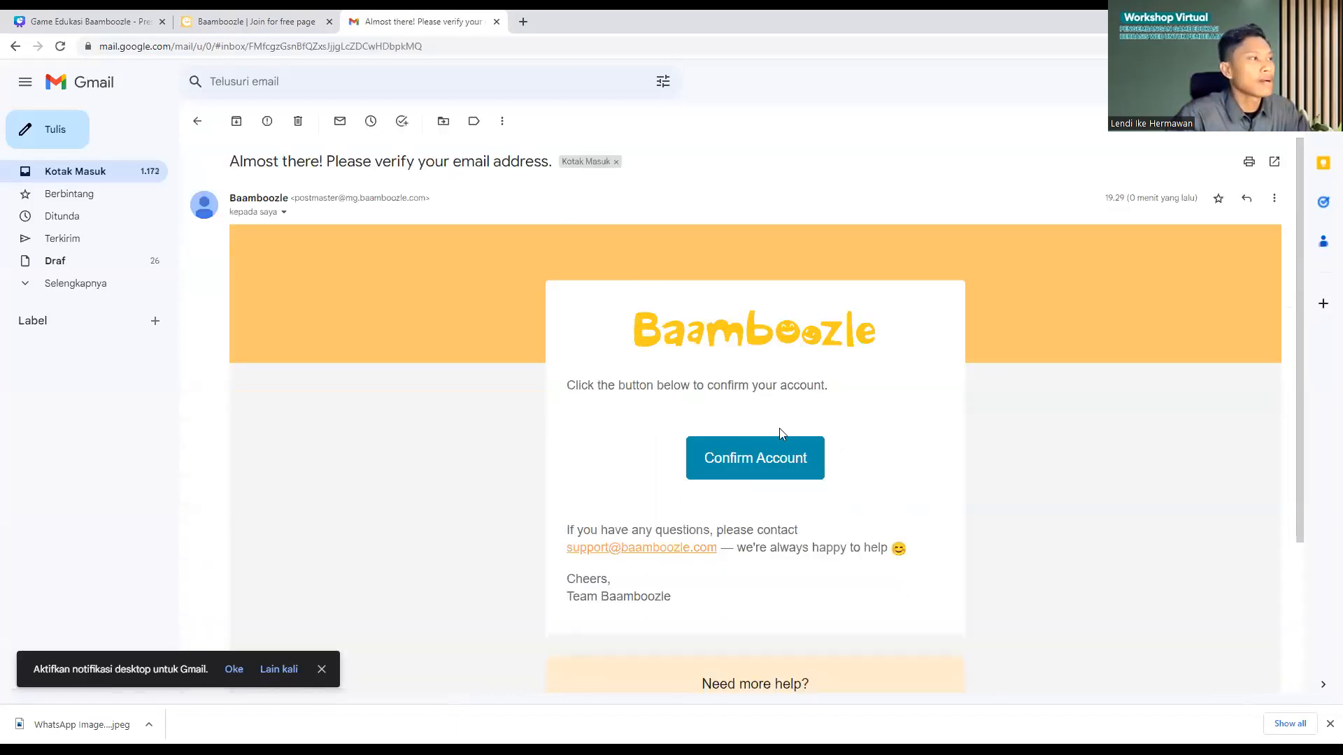
pyautogui.click(753, 465)
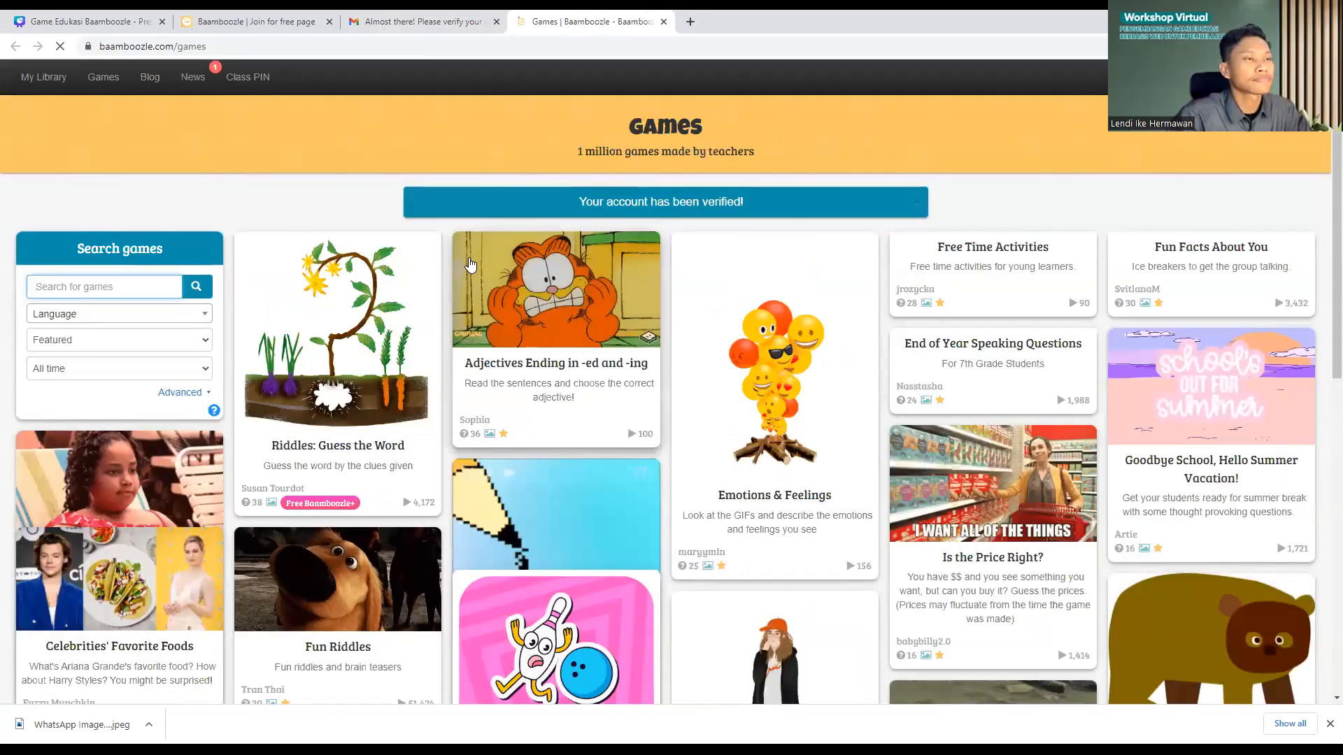
# Step: Browse the public games collection and glance at the My Games library
pyautogui.scroll(-4, 620, 340)
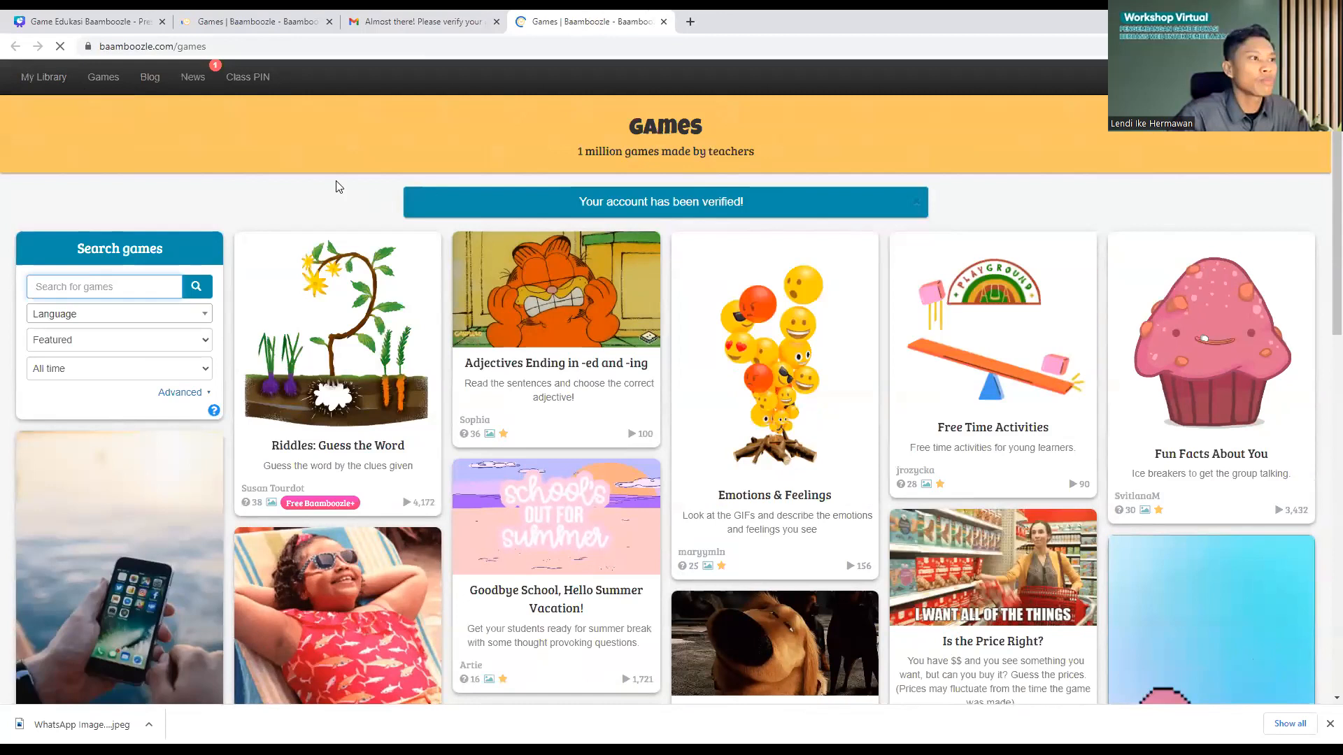
pyautogui.moveTo(47, 79)
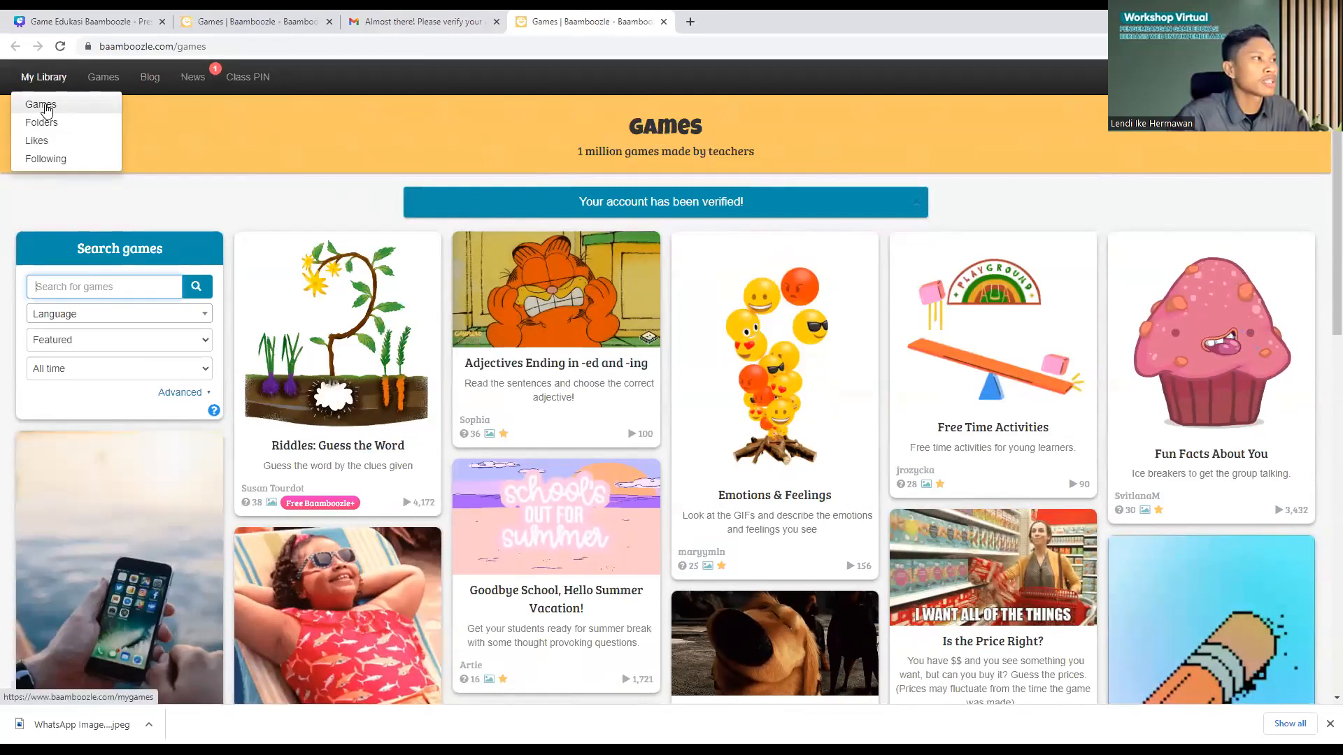
pyautogui.click(46, 109)
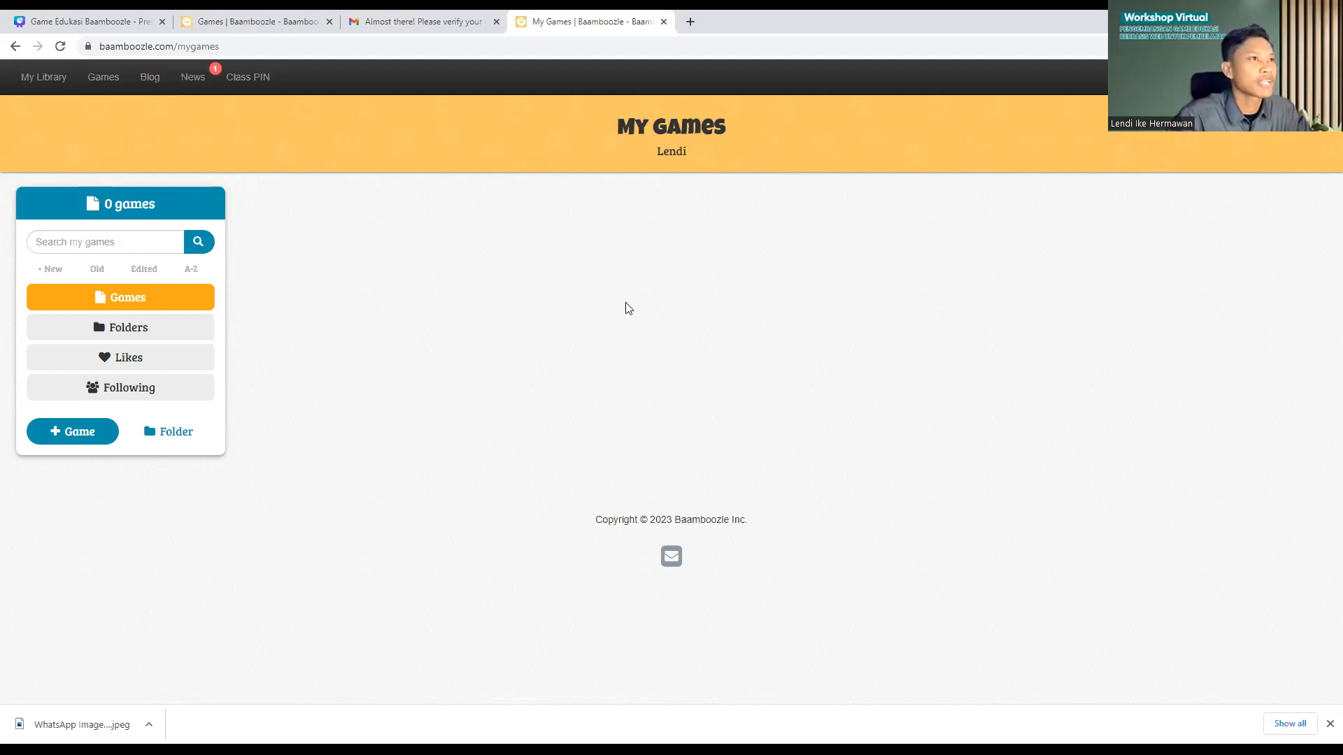
pyautogui.click(49, 79)
pyautogui.moveTo(104, 79)
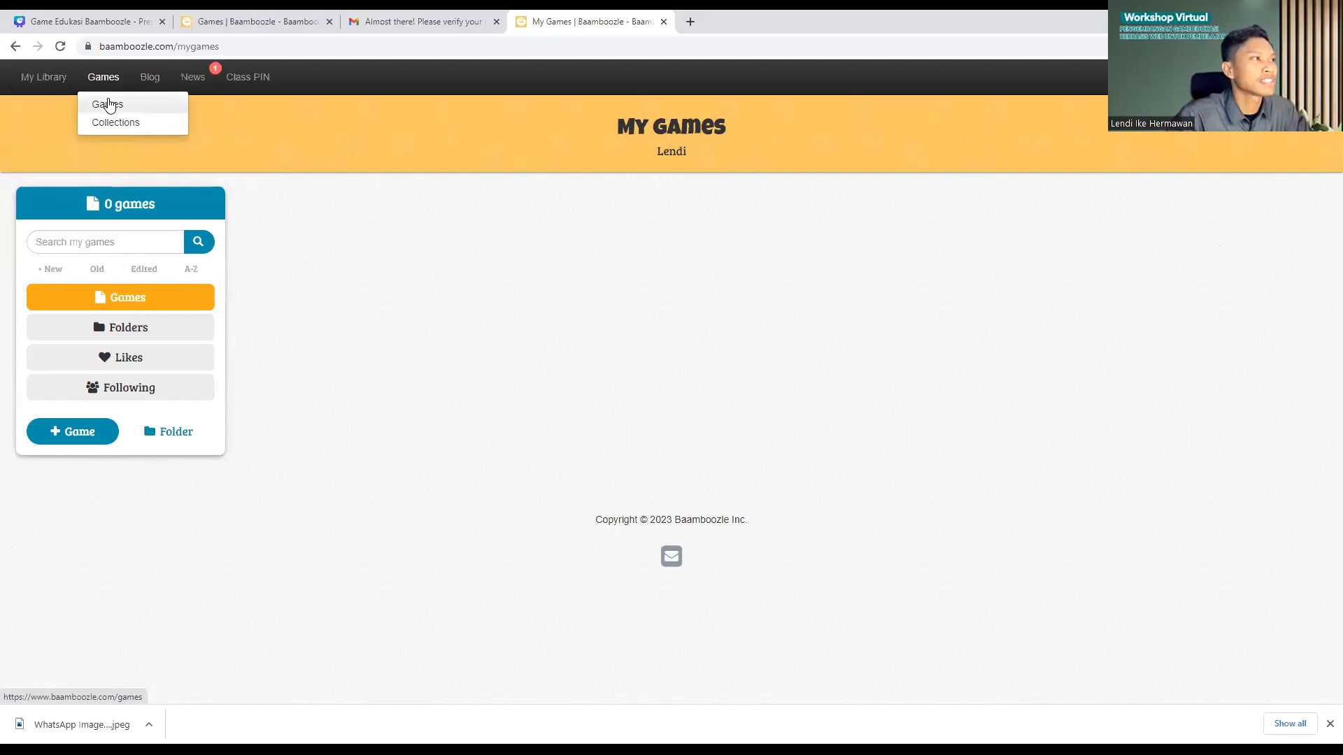
pyautogui.click(112, 105)
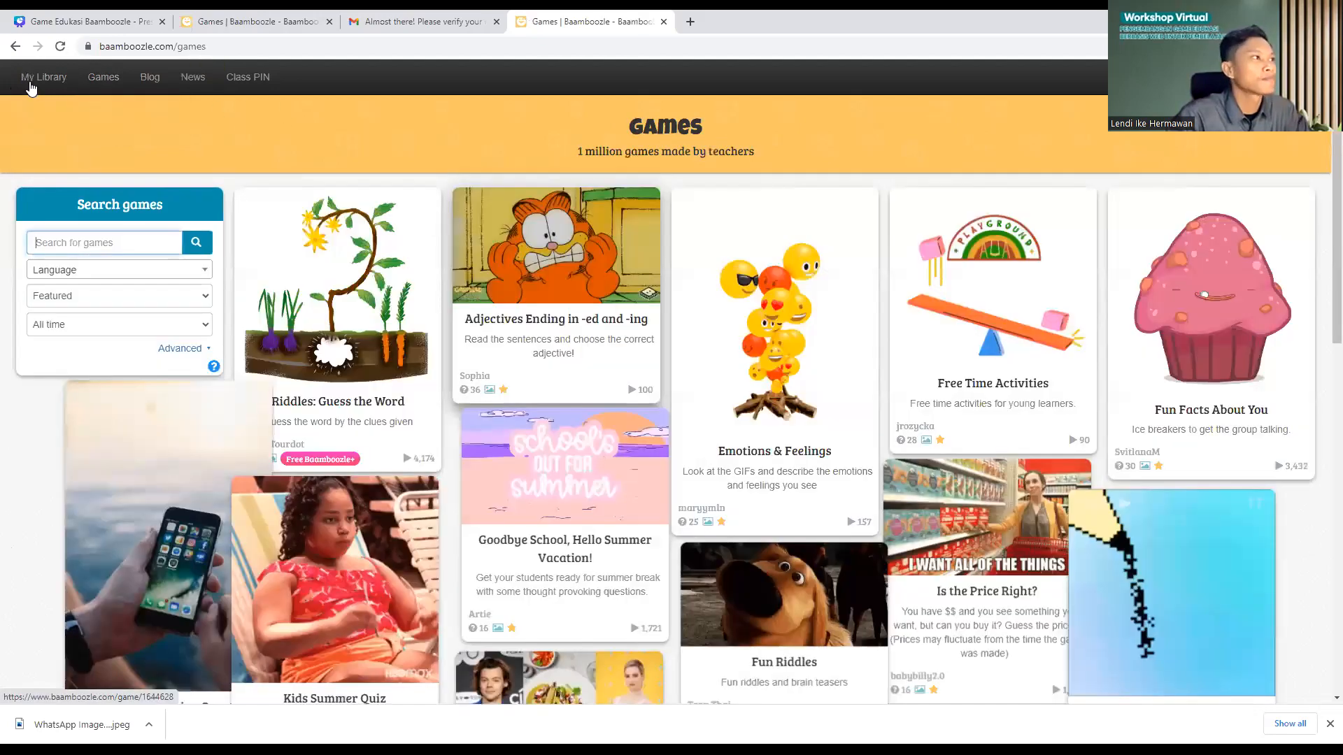
pyautogui.moveTo(30, 85)
pyautogui.scroll(-4, 850, 384)
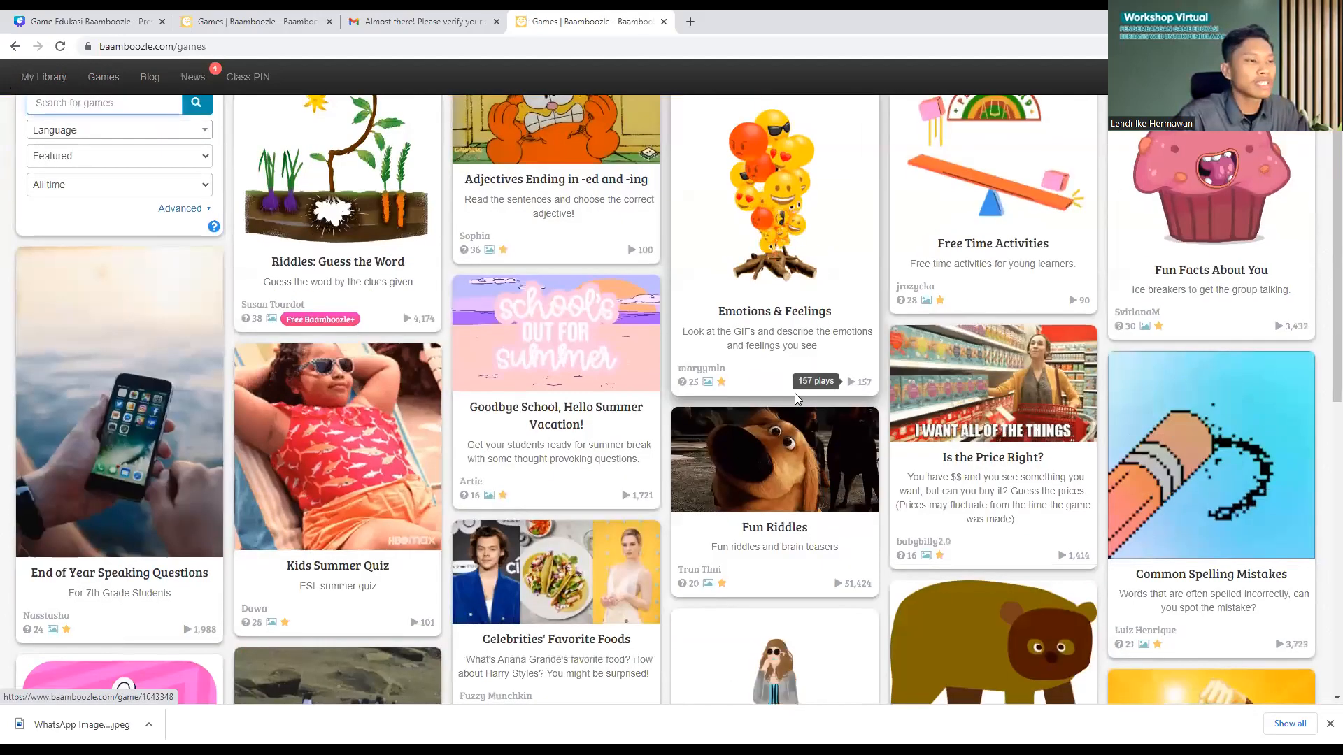
pyautogui.scroll(-3, 976, 492)
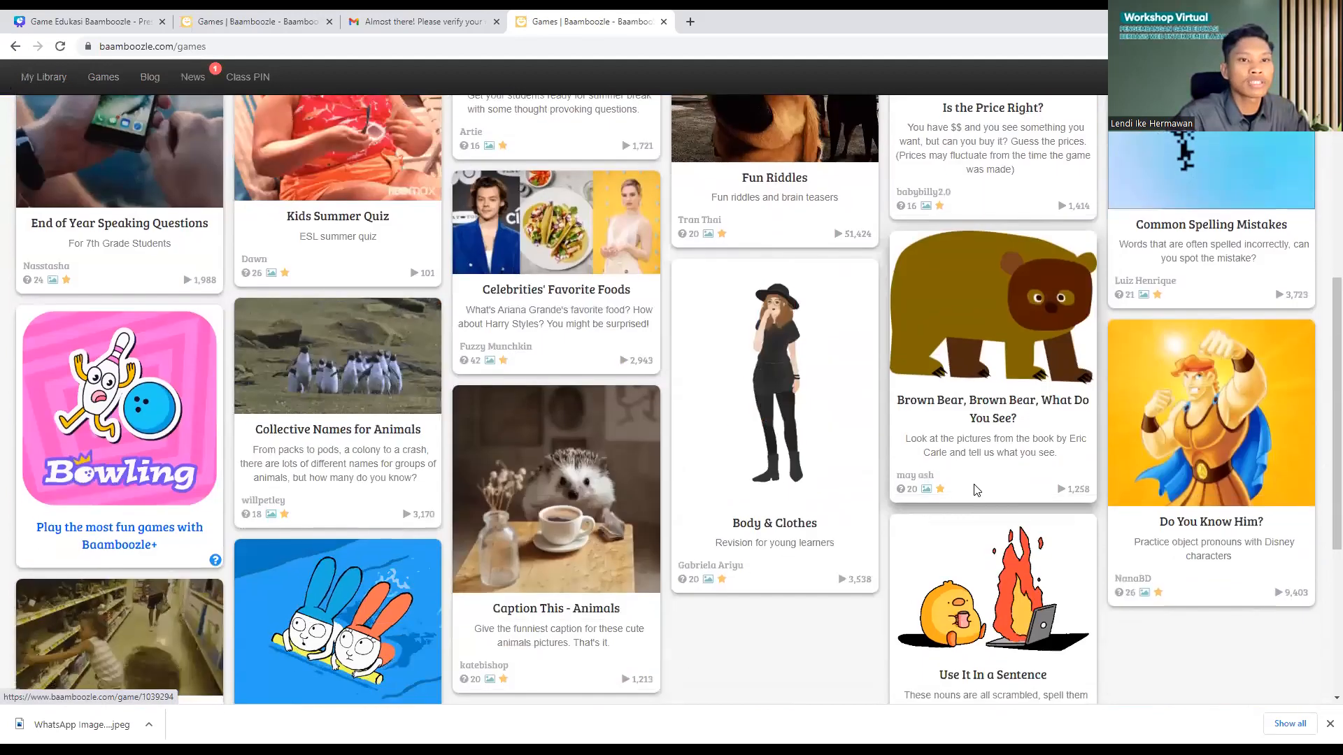
pyautogui.scroll(-3, 939, 492)
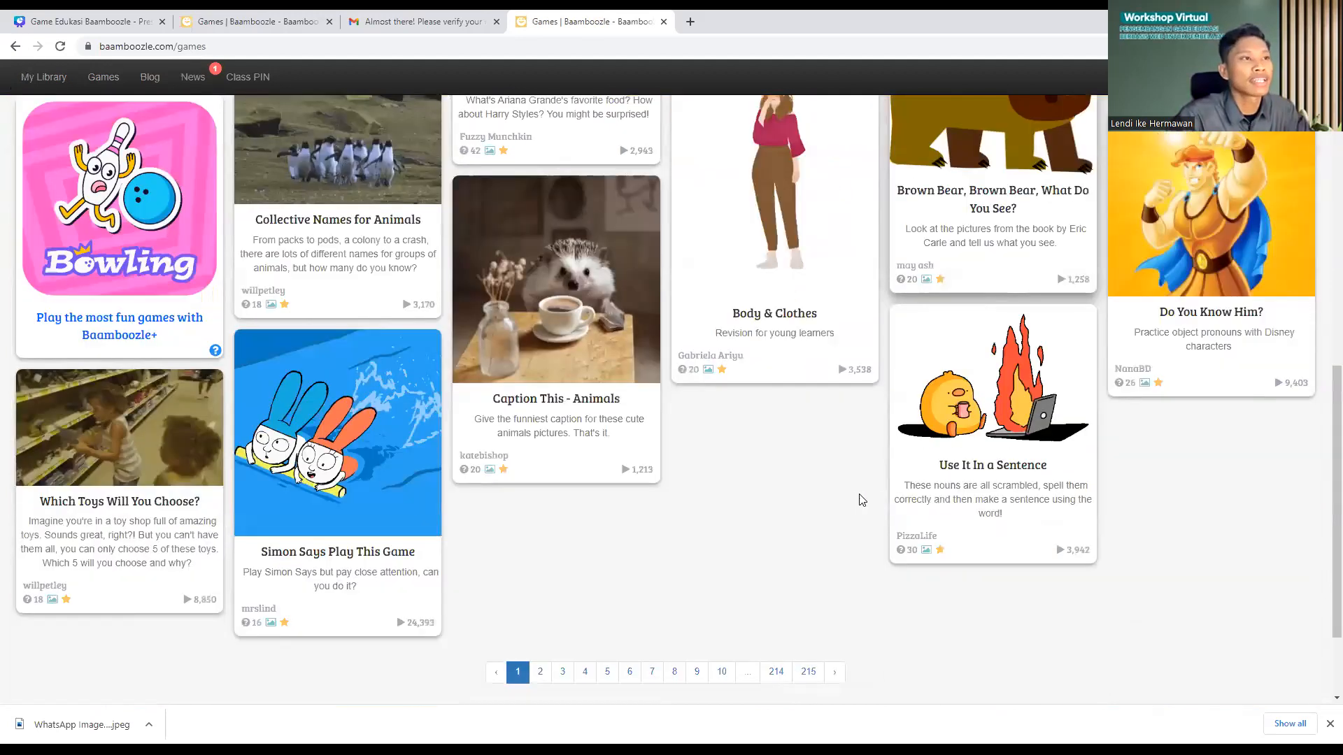
pyautogui.scroll(10, 781, 499)
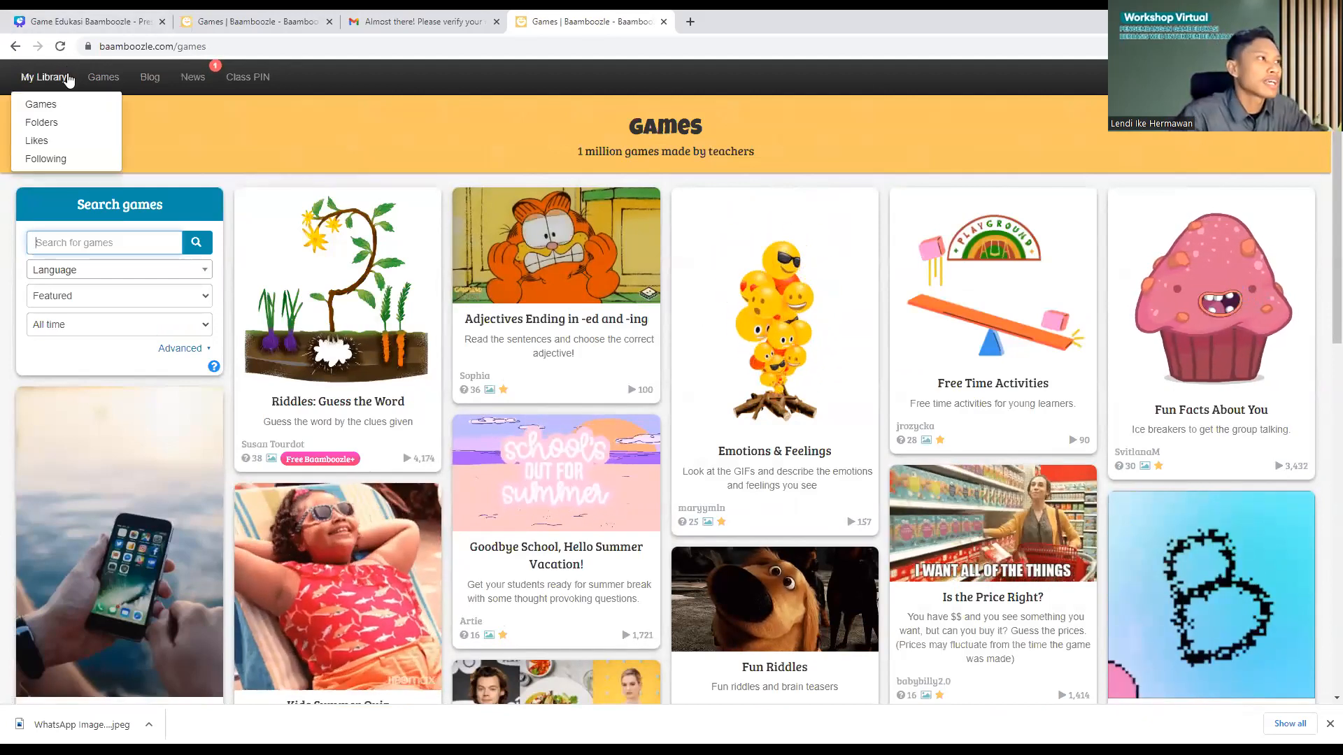
# Step: Return to the empty My Games library and start a new game with + Game
pyautogui.click(42, 102)
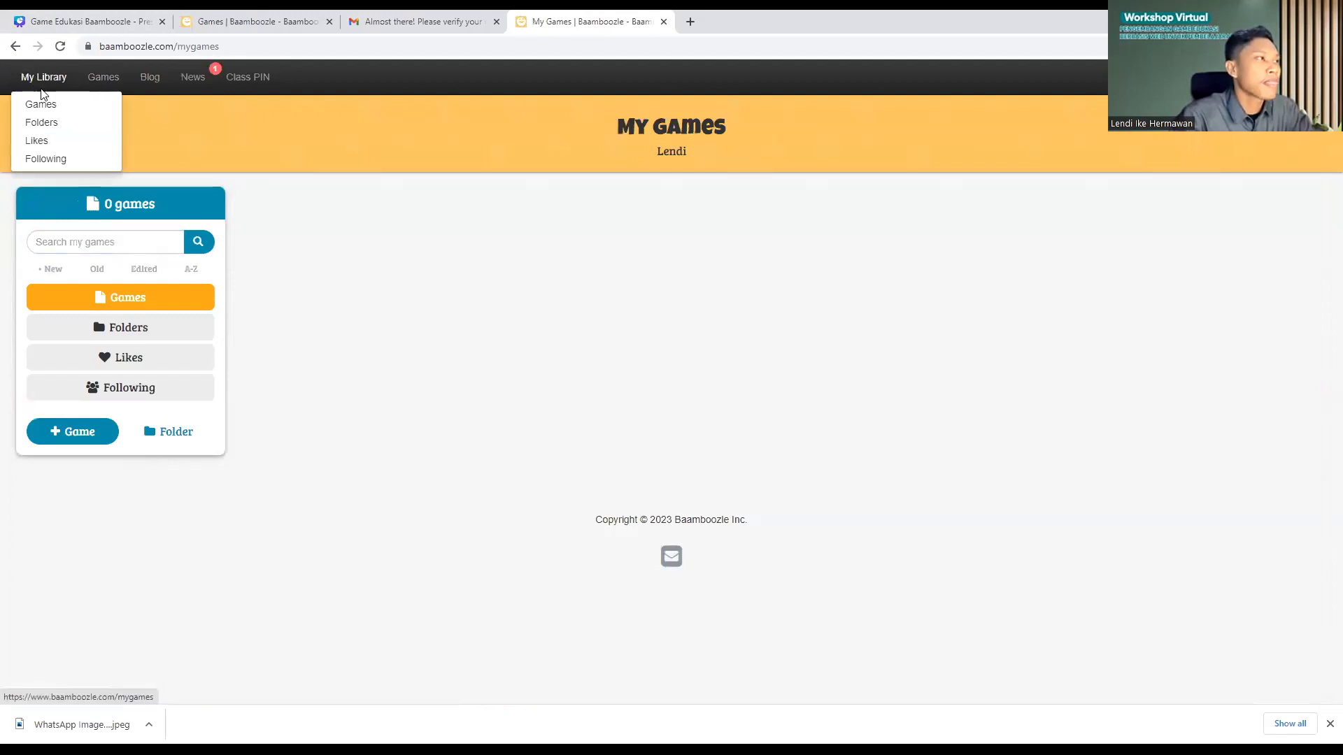
pyautogui.click(34, 106)
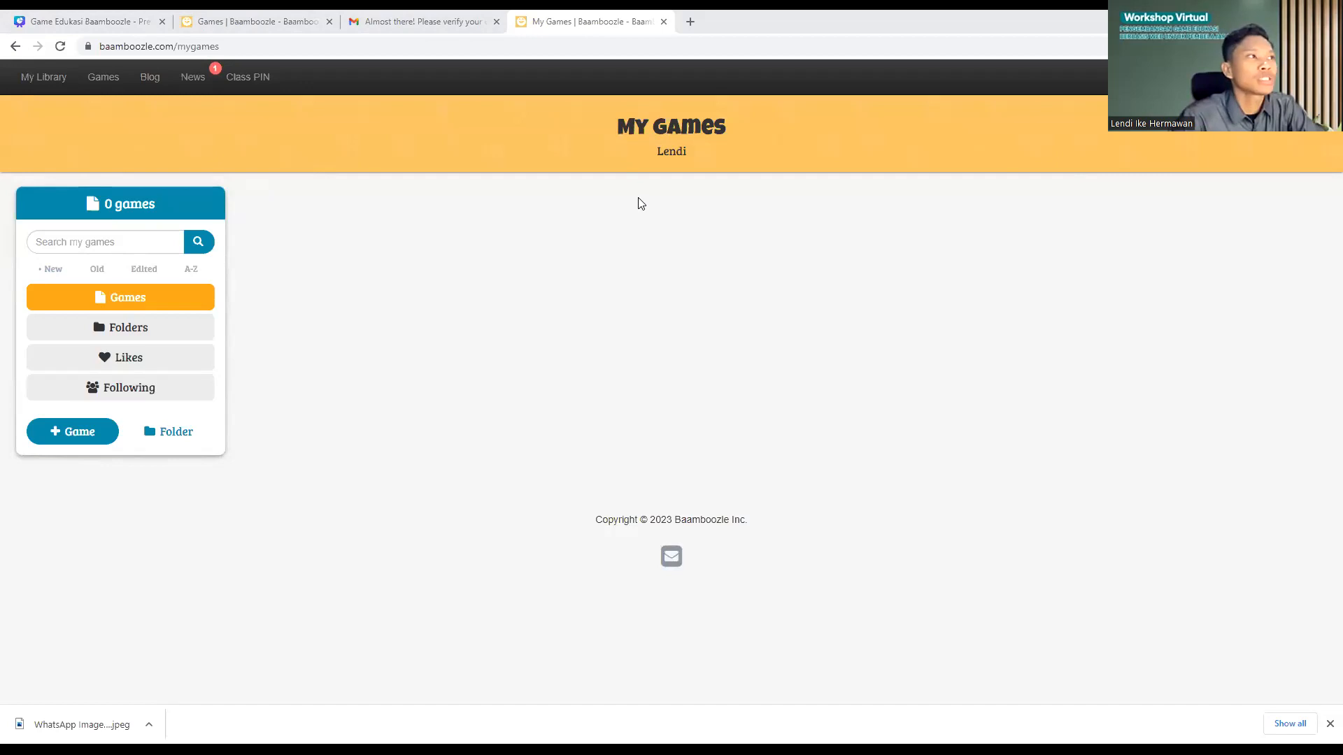
pyautogui.click(28, 86)
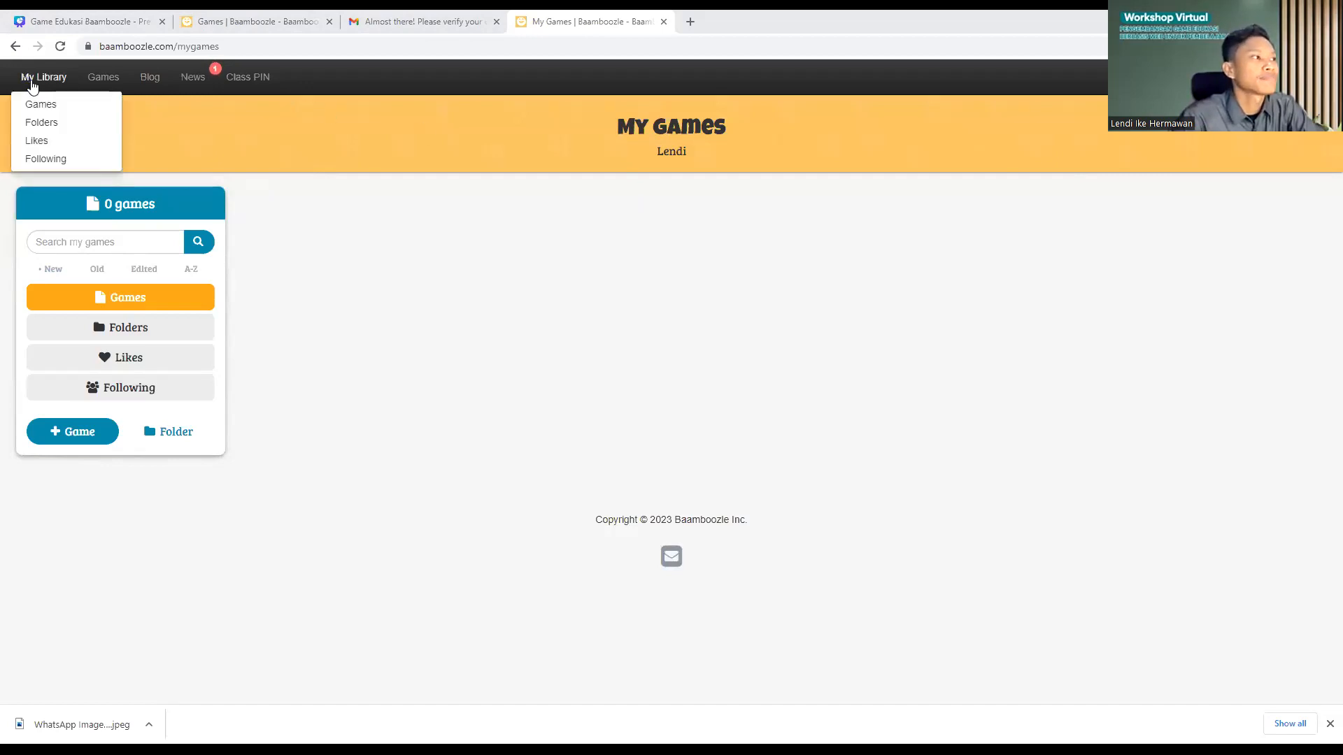
pyautogui.click(65, 438)
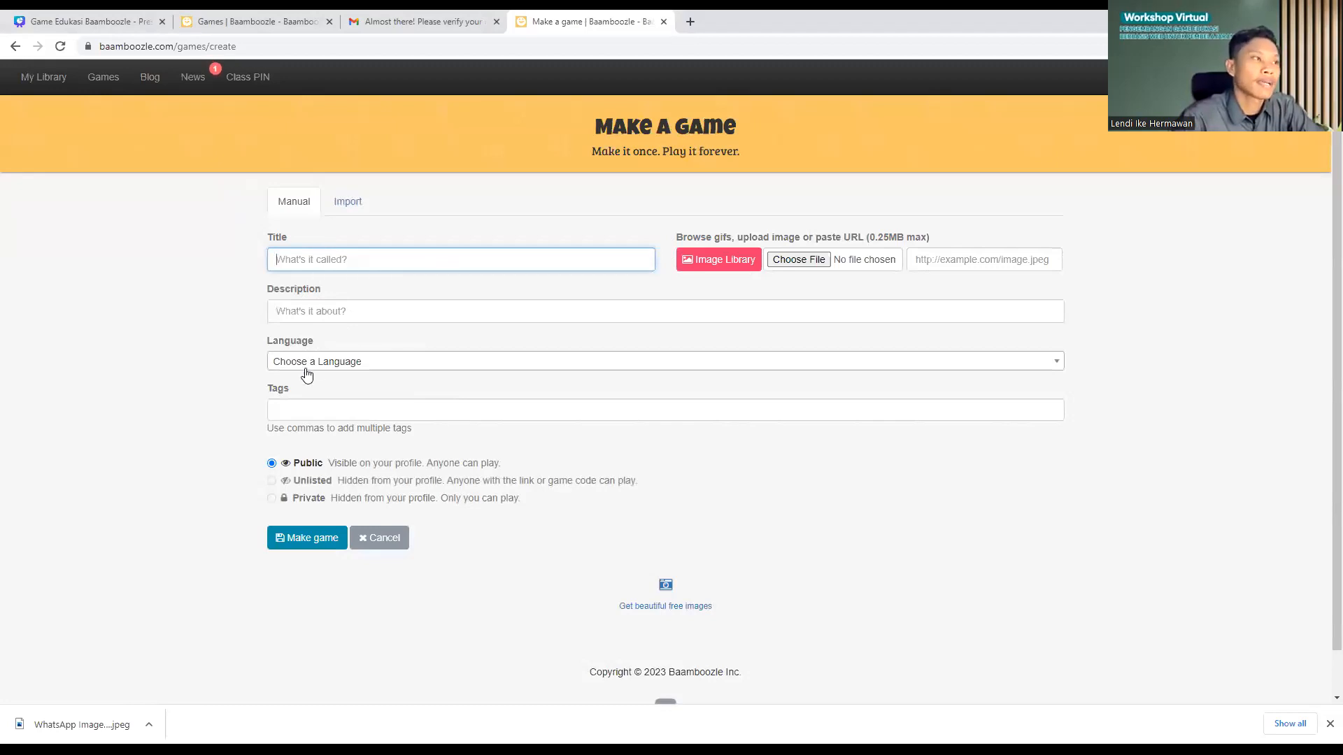
# Step: Click into the Description and Tags fields of the blank Make a game form
pyautogui.click(335, 322)
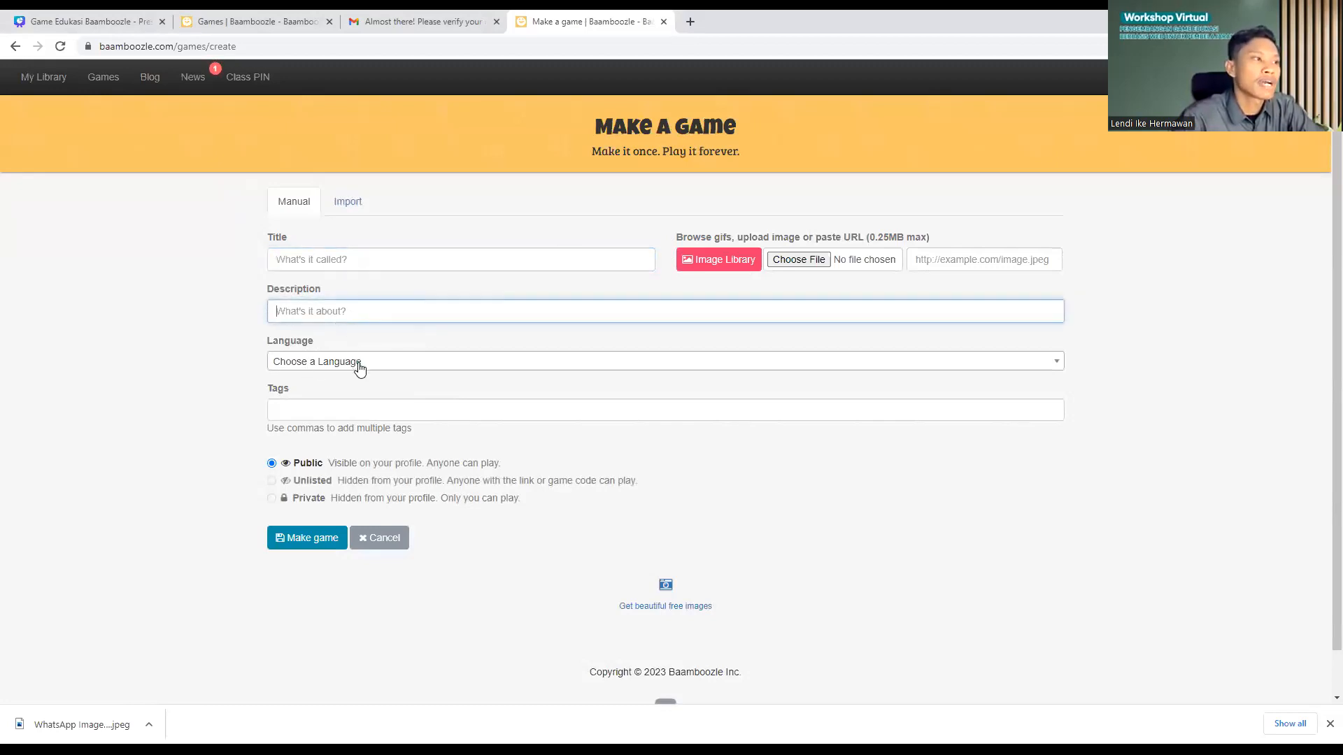
pyautogui.click(316, 410)
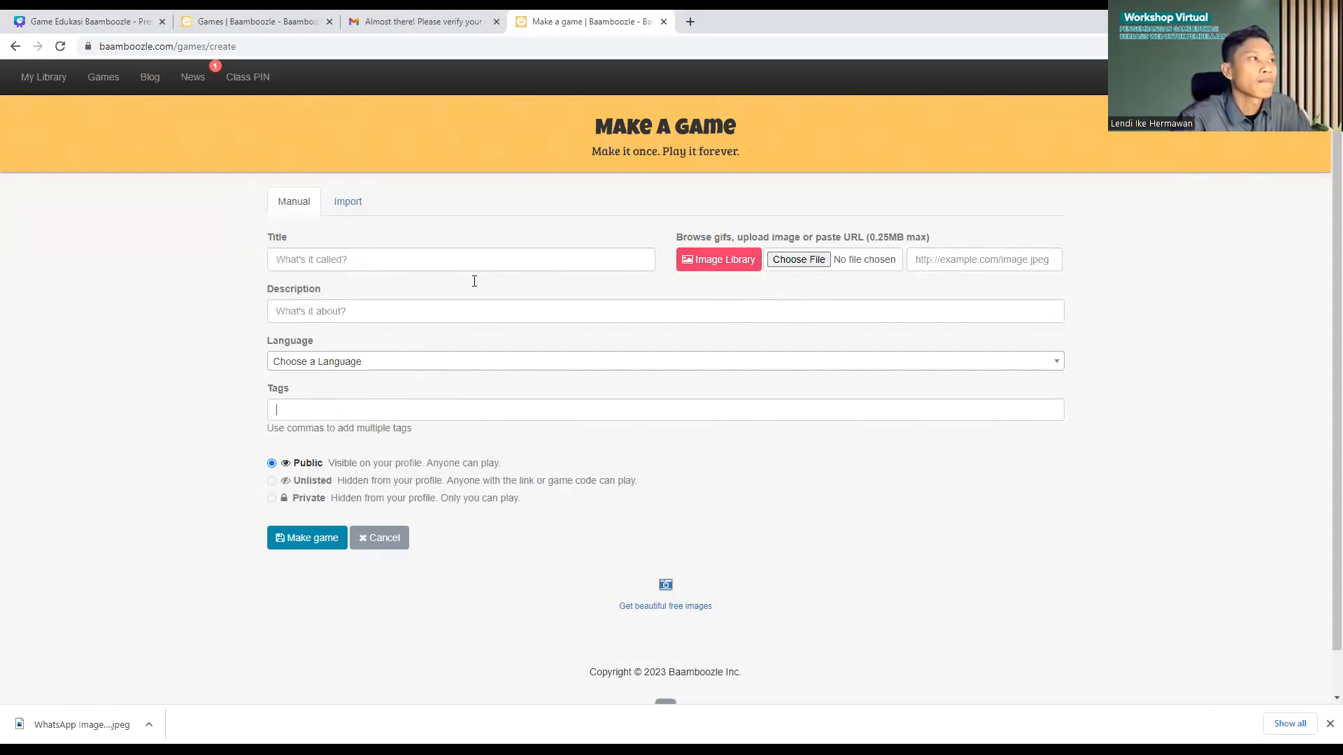
# Step: Type 'Pengetahuan Umum' as the game title, fixing the misspelled letters
pyautogui.click(309, 266)
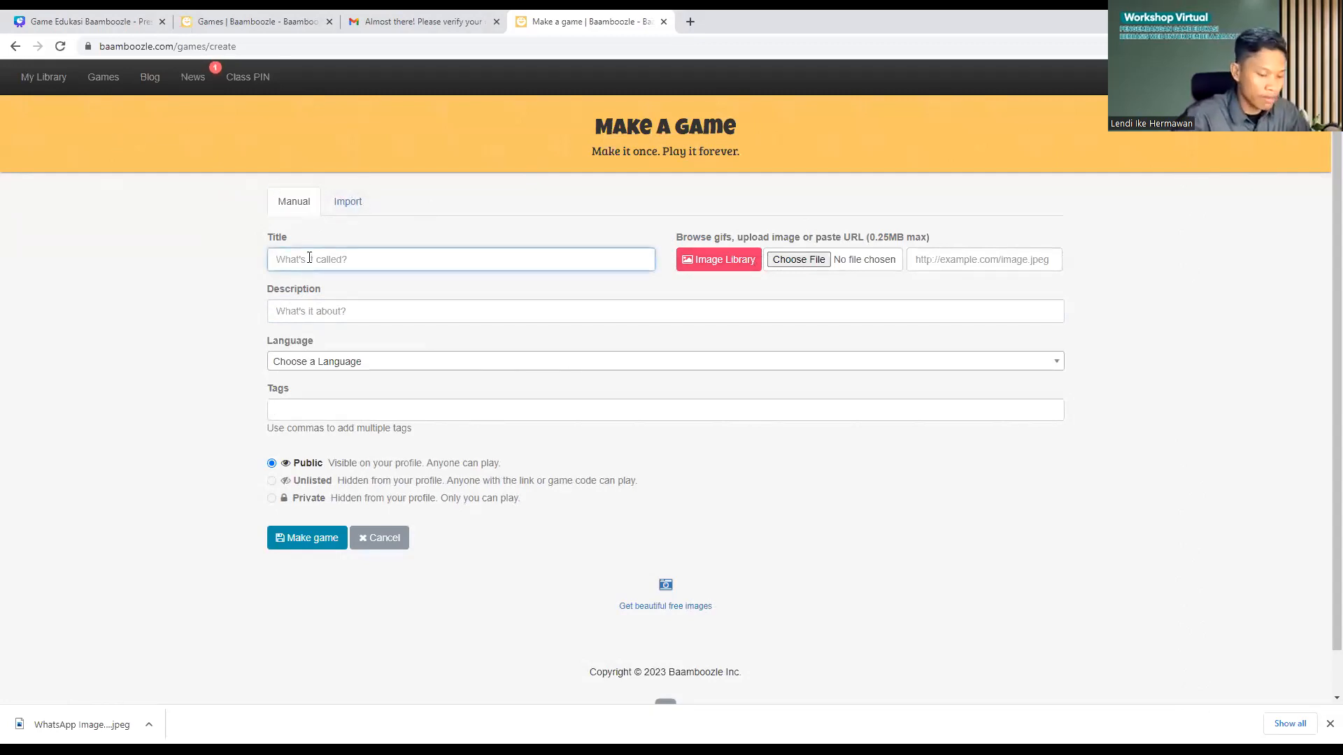
pyautogui.write('Pe')
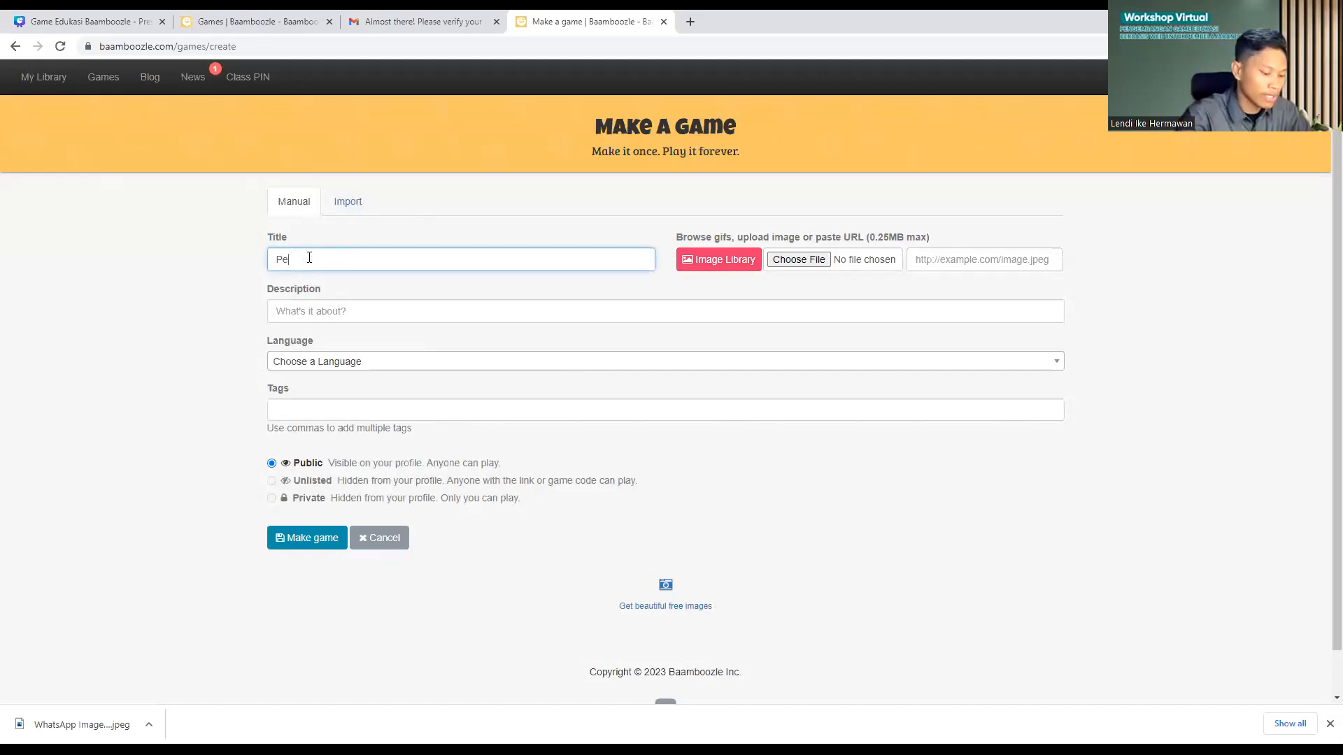
pyautogui.write('ngela')
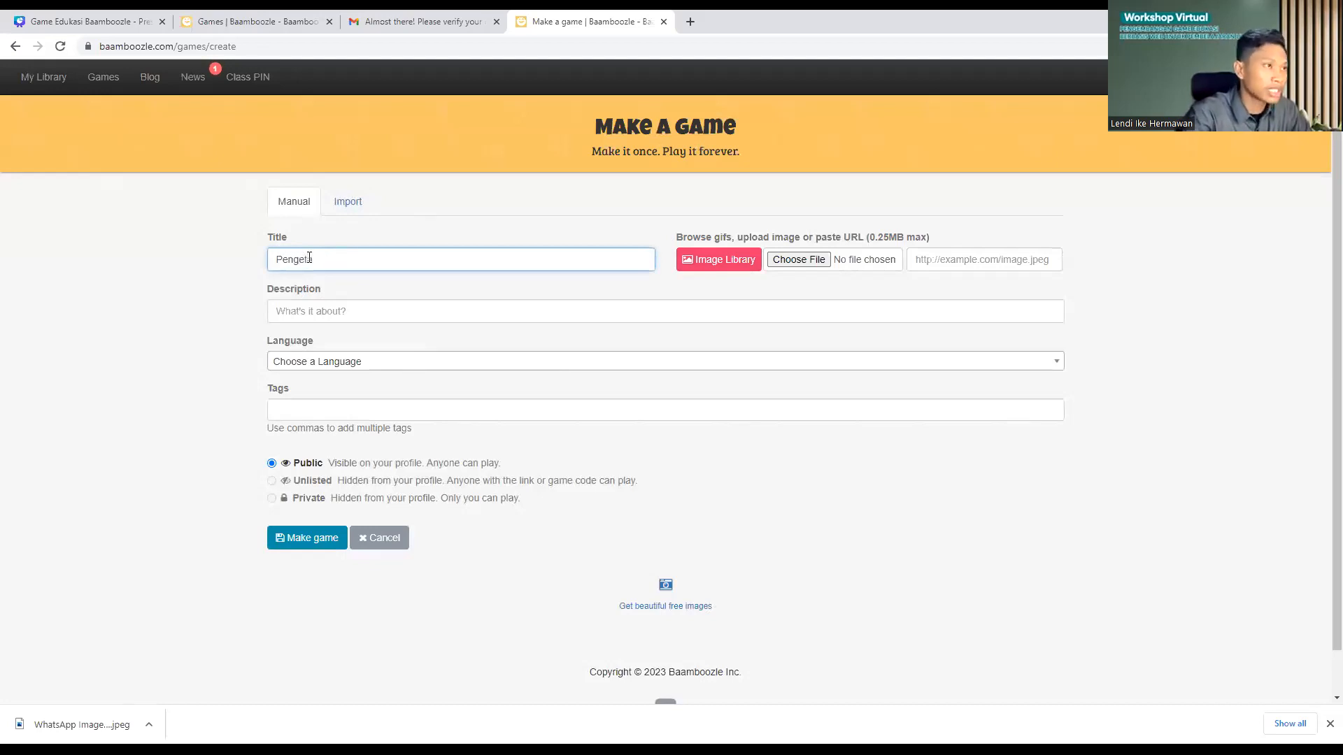
pyautogui.write('huan Umu')
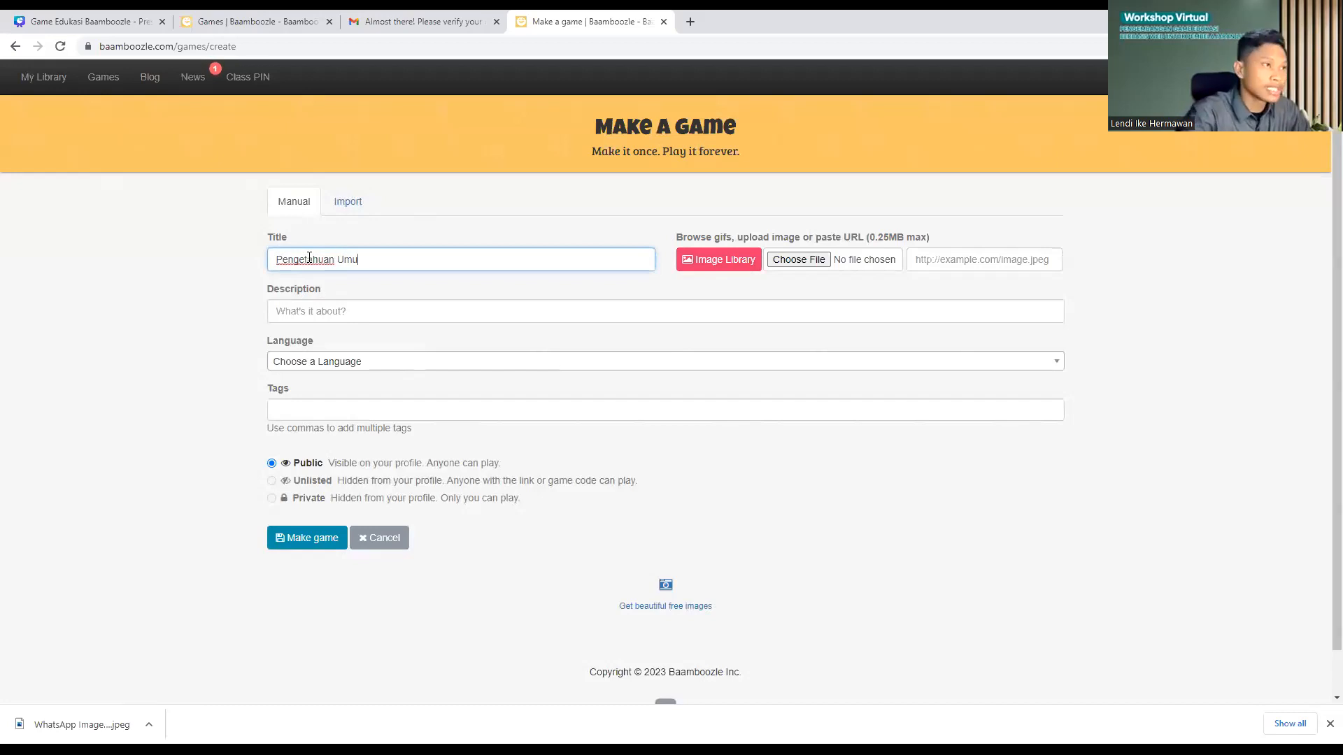
pyautogui.write('m')
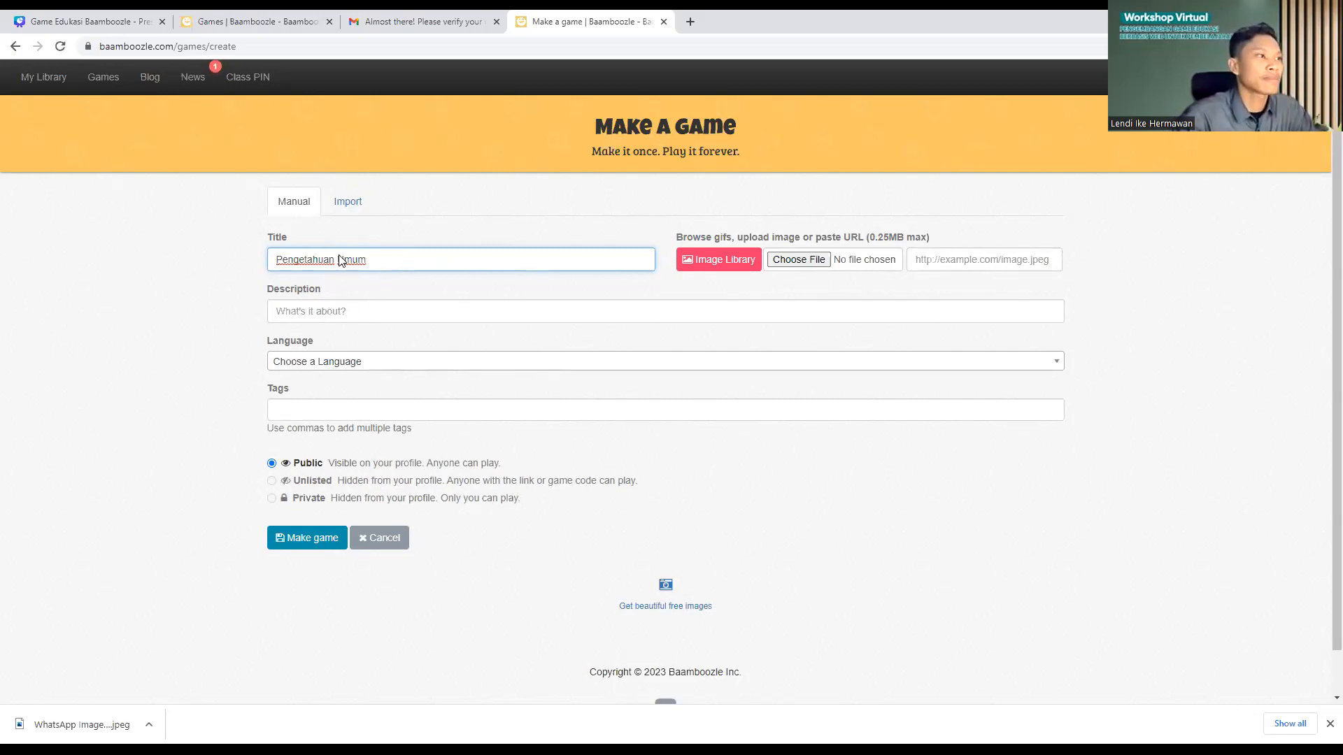
# Step: Enter the description 'Permainan ini untuk mengetahui tingkat pengetahuan siswa tentang pengetahuan umum'
pyautogui.click(347, 314)
pyautogui.write('Permasi')
pyautogui.press('BackSpace')
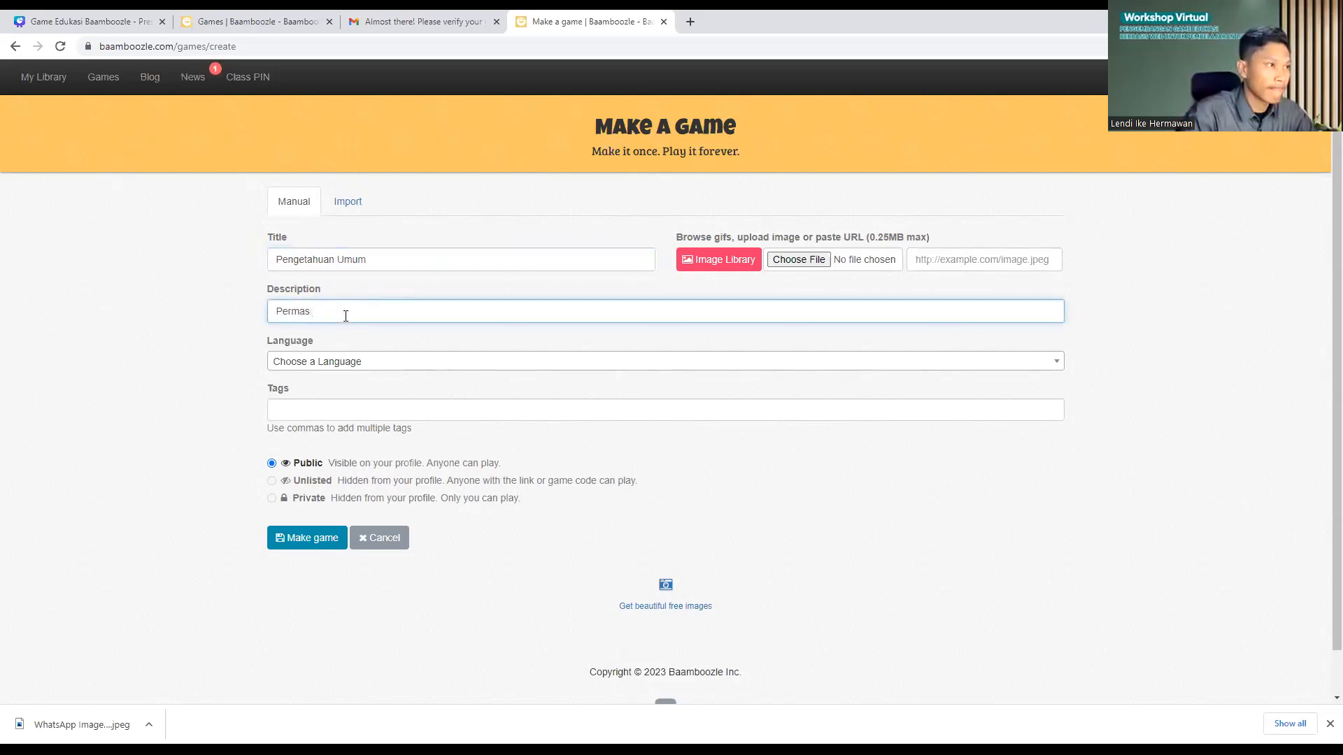
pyautogui.write('ainan ini untuk')
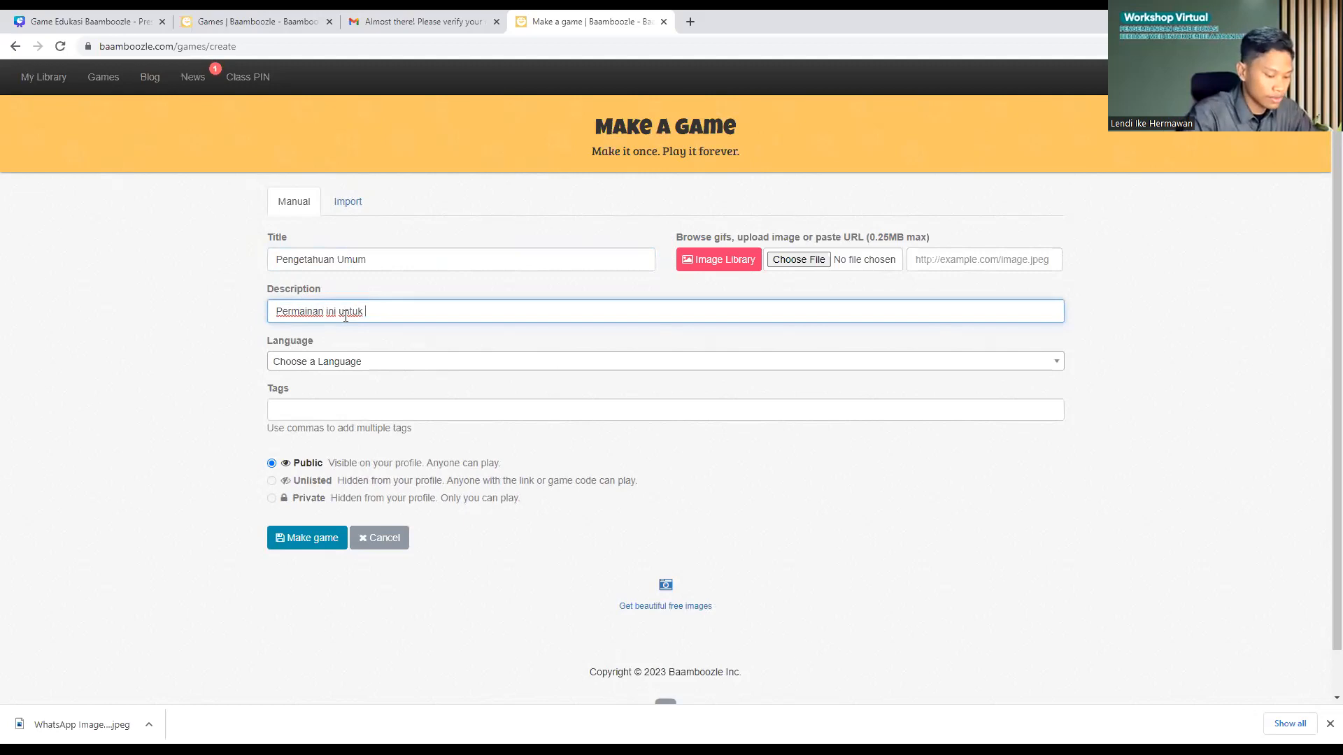
pyautogui.write(' mengetahui ')
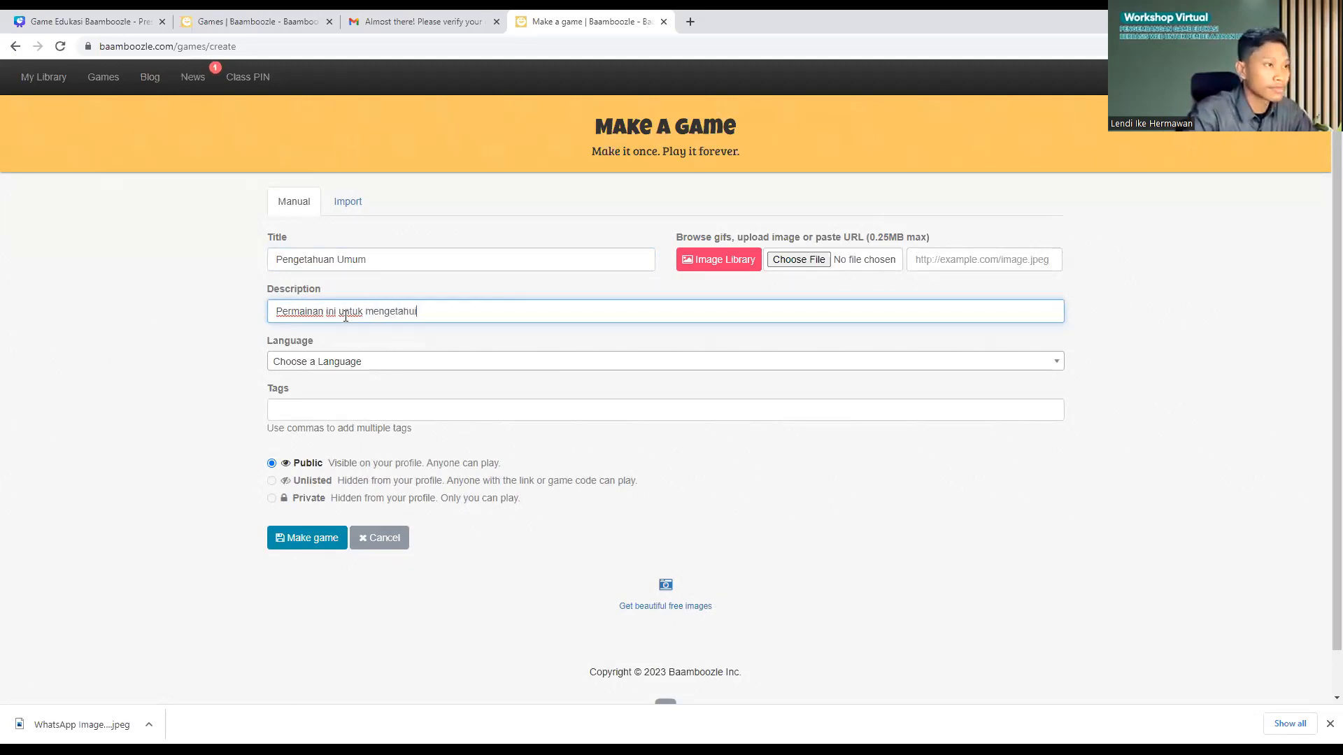
pyautogui.write('tingkat ')
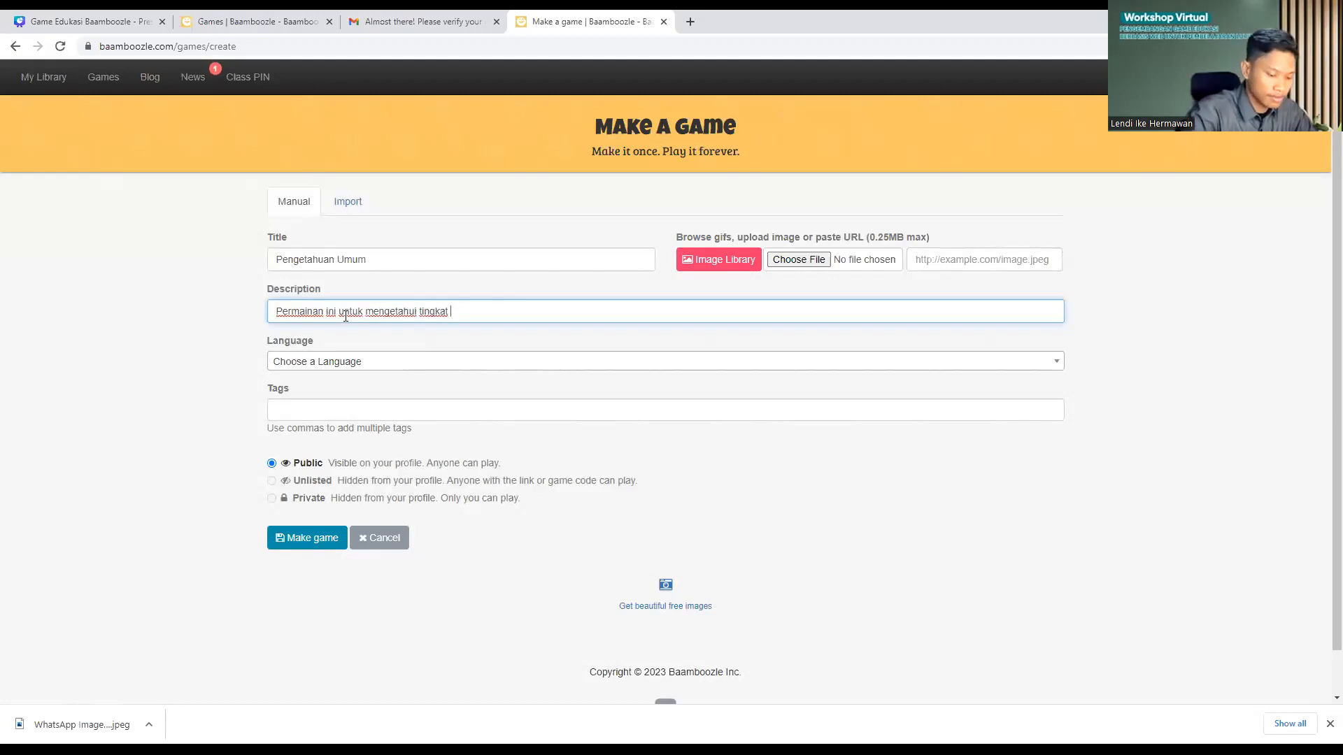
pyautogui.write('pengetahuan')
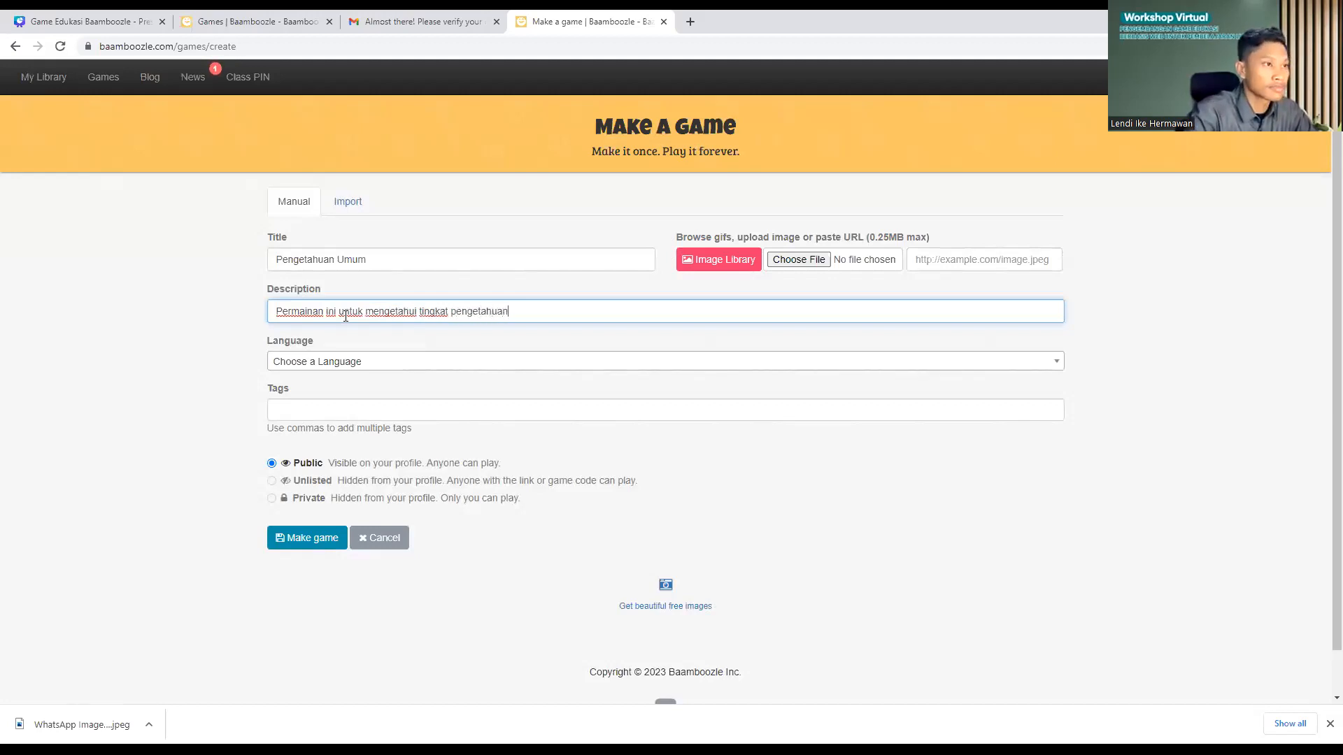
pyautogui.write(' sis')
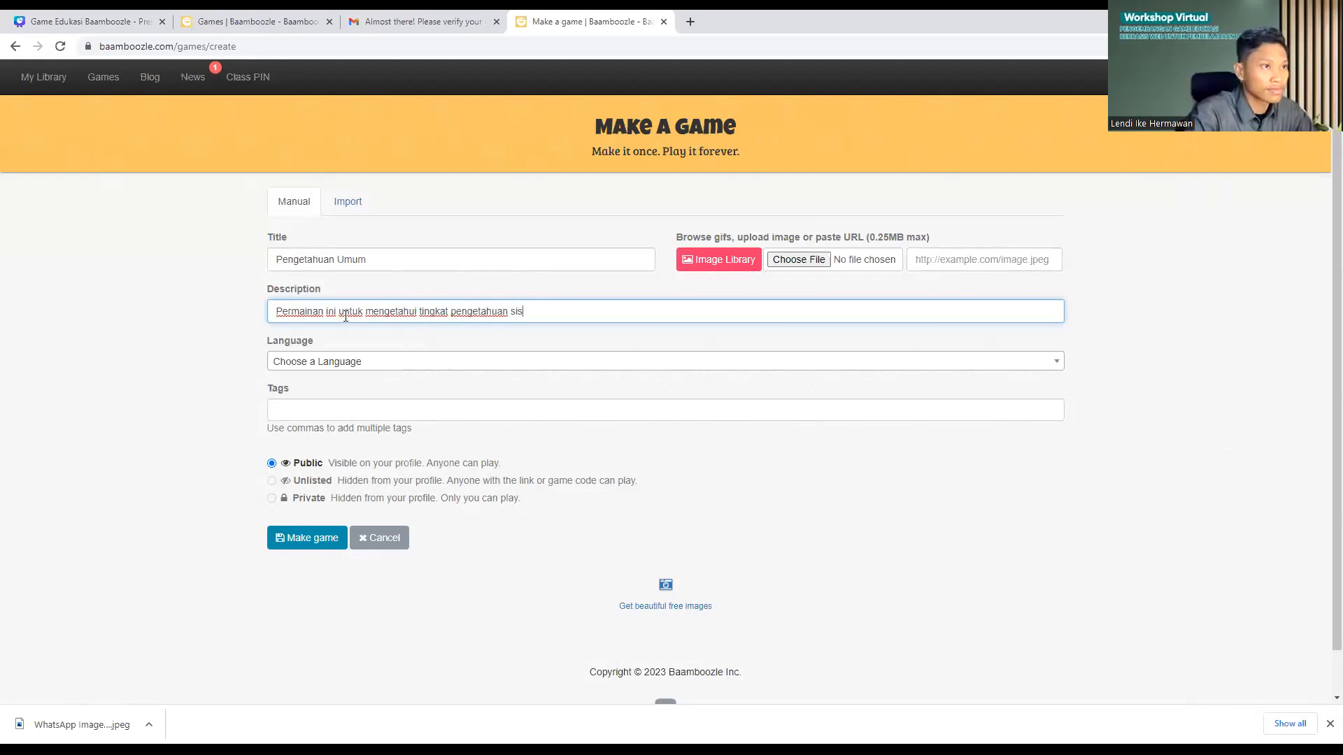
pyautogui.write('wa tentang')
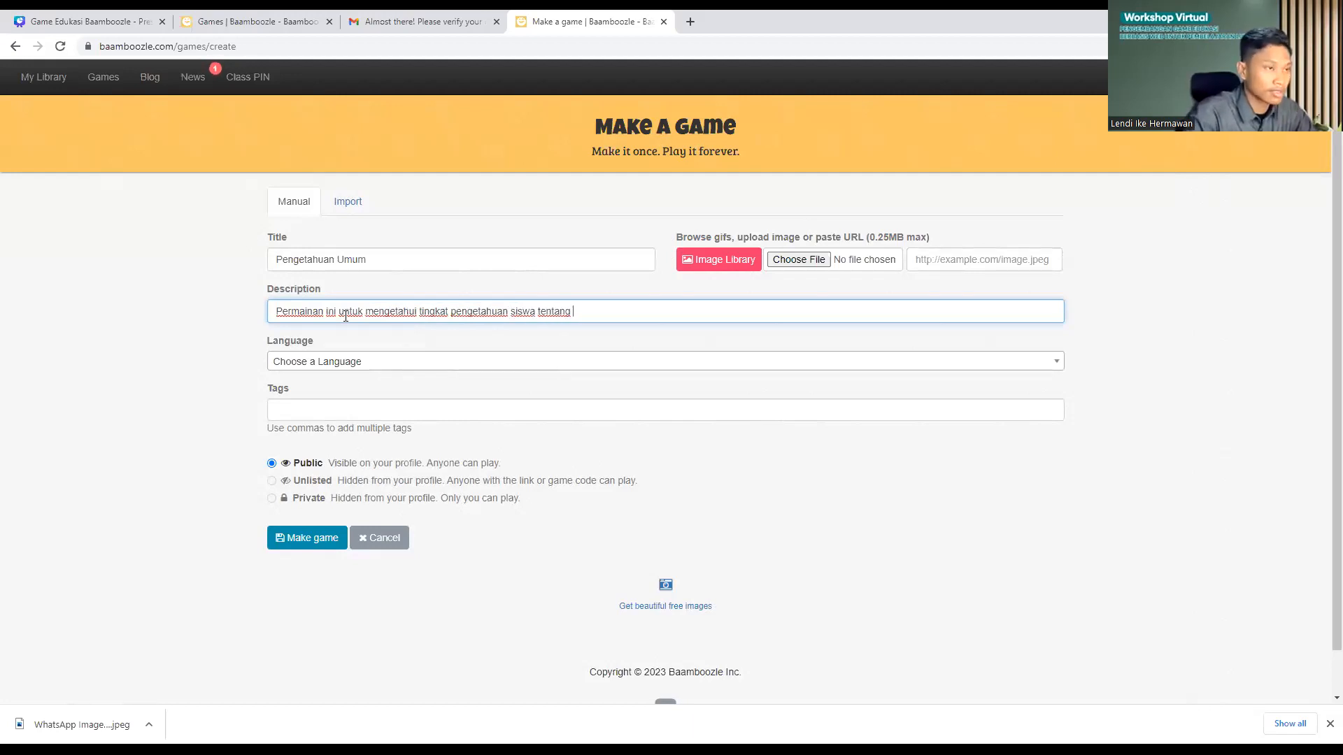
pyautogui.write(' penget')
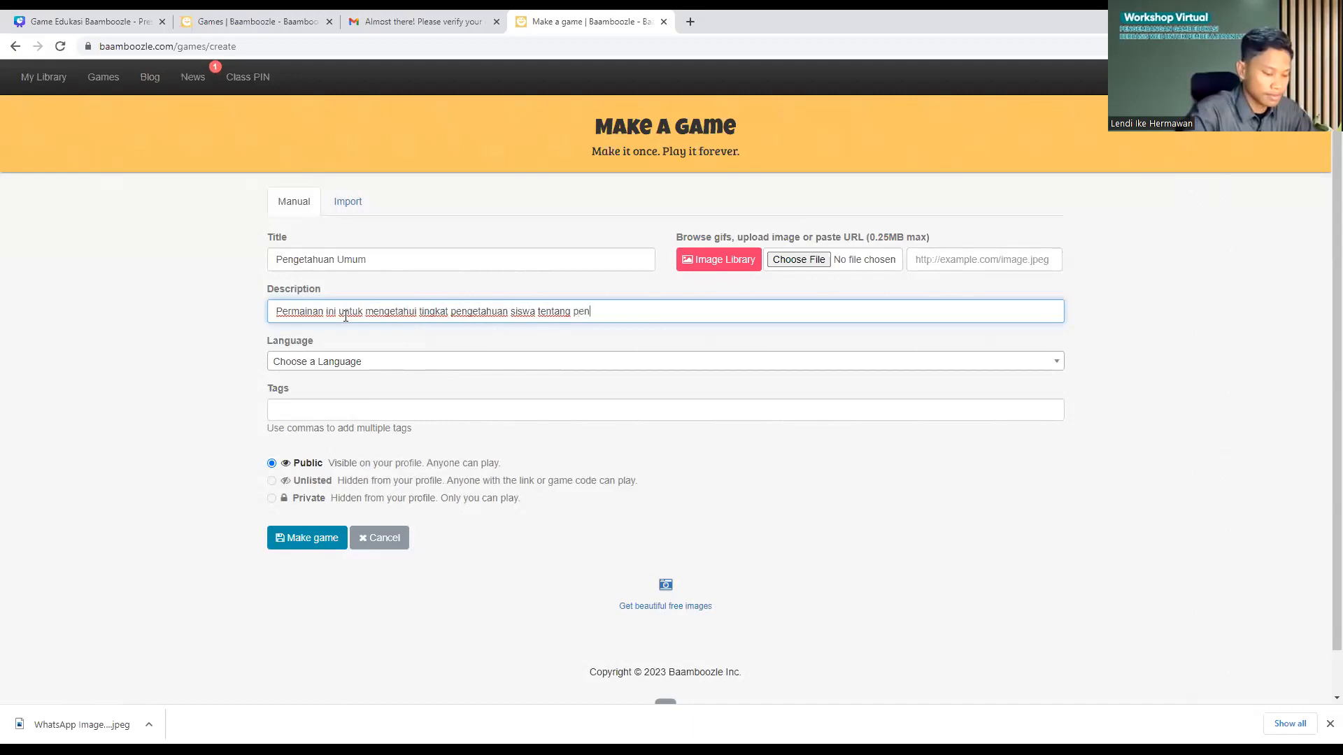
pyautogui.write('ahuan umum')
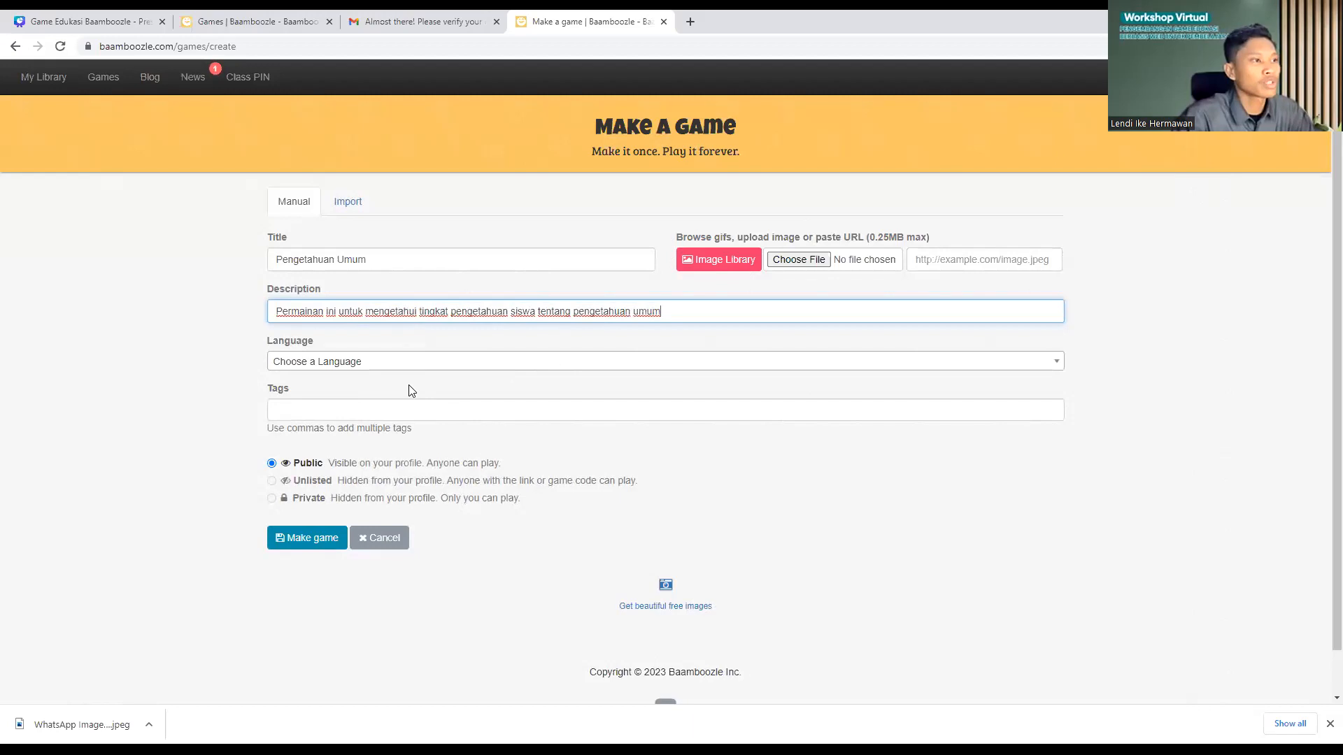
pyautogui.click(429, 364)
# Step: Set the game's language to Indonesian
pyautogui.scroll(-15, 392, 448)
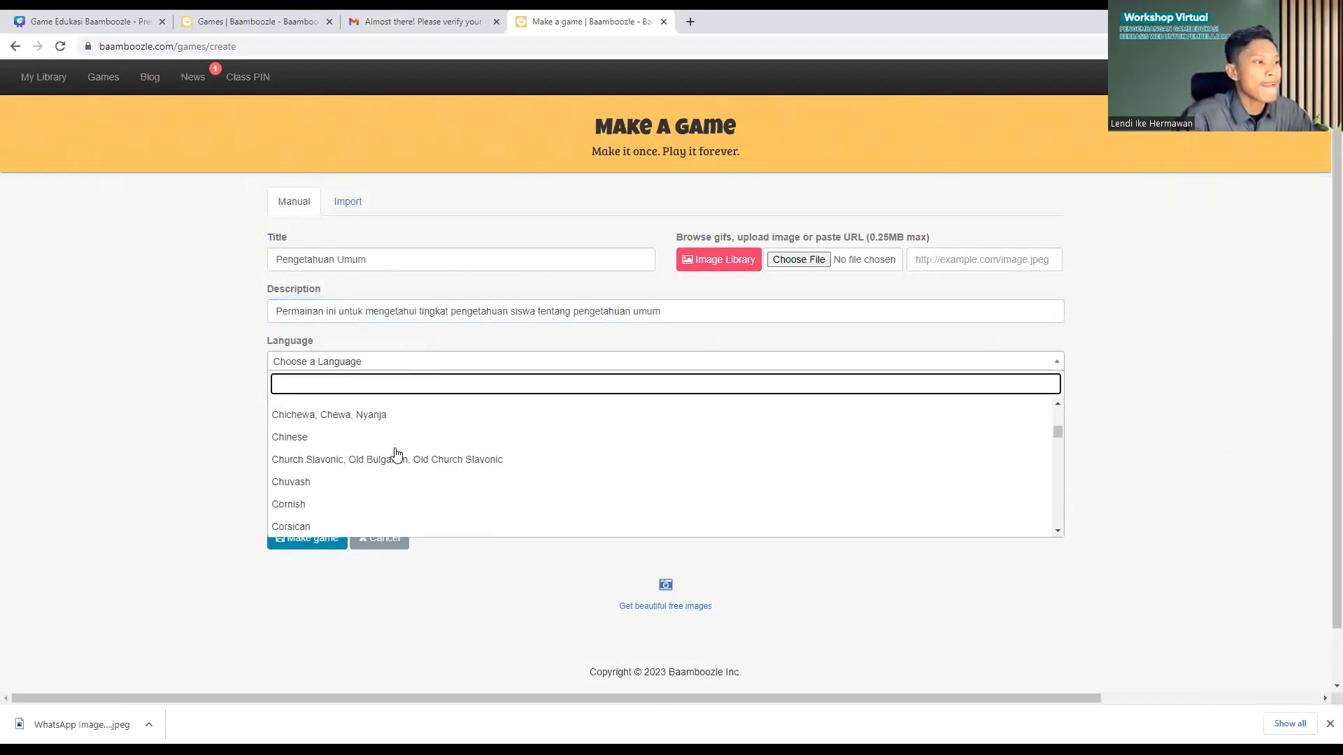
pyautogui.scroll(-6, 378, 455)
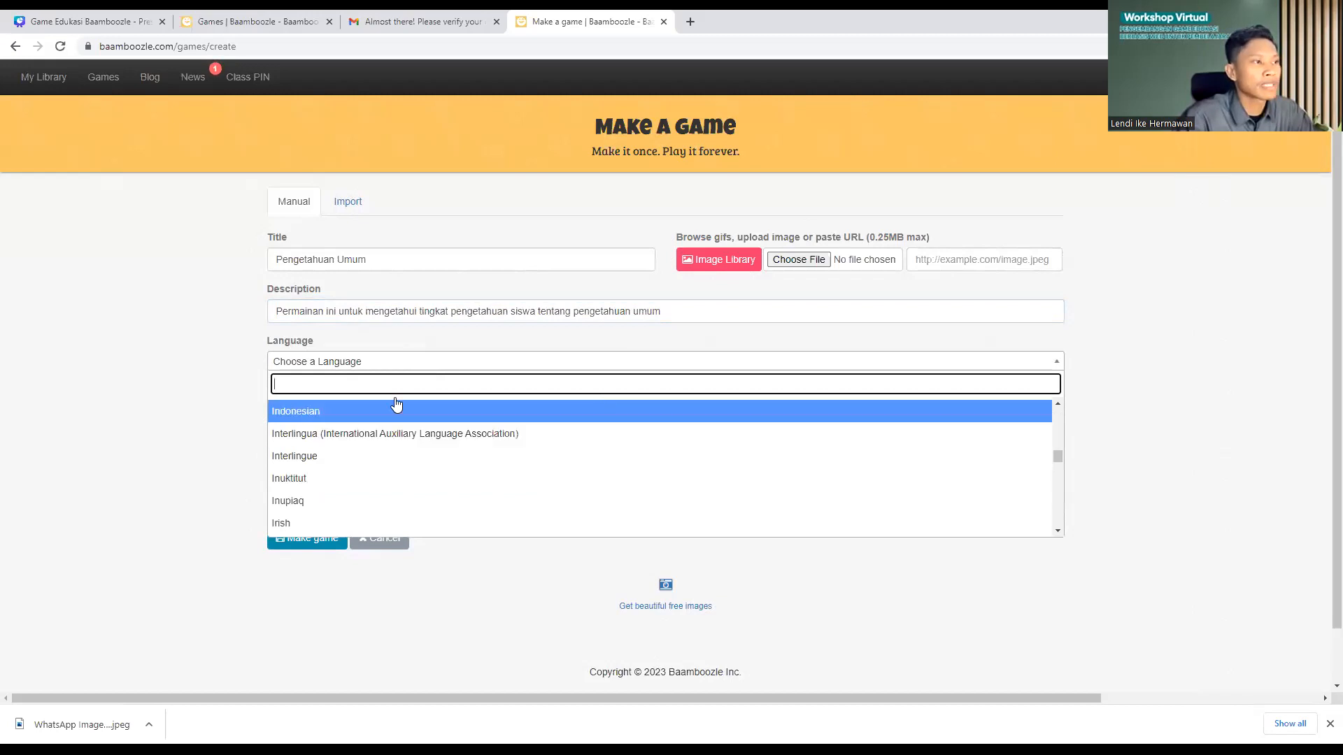
pyautogui.scroll(1, 336, 447)
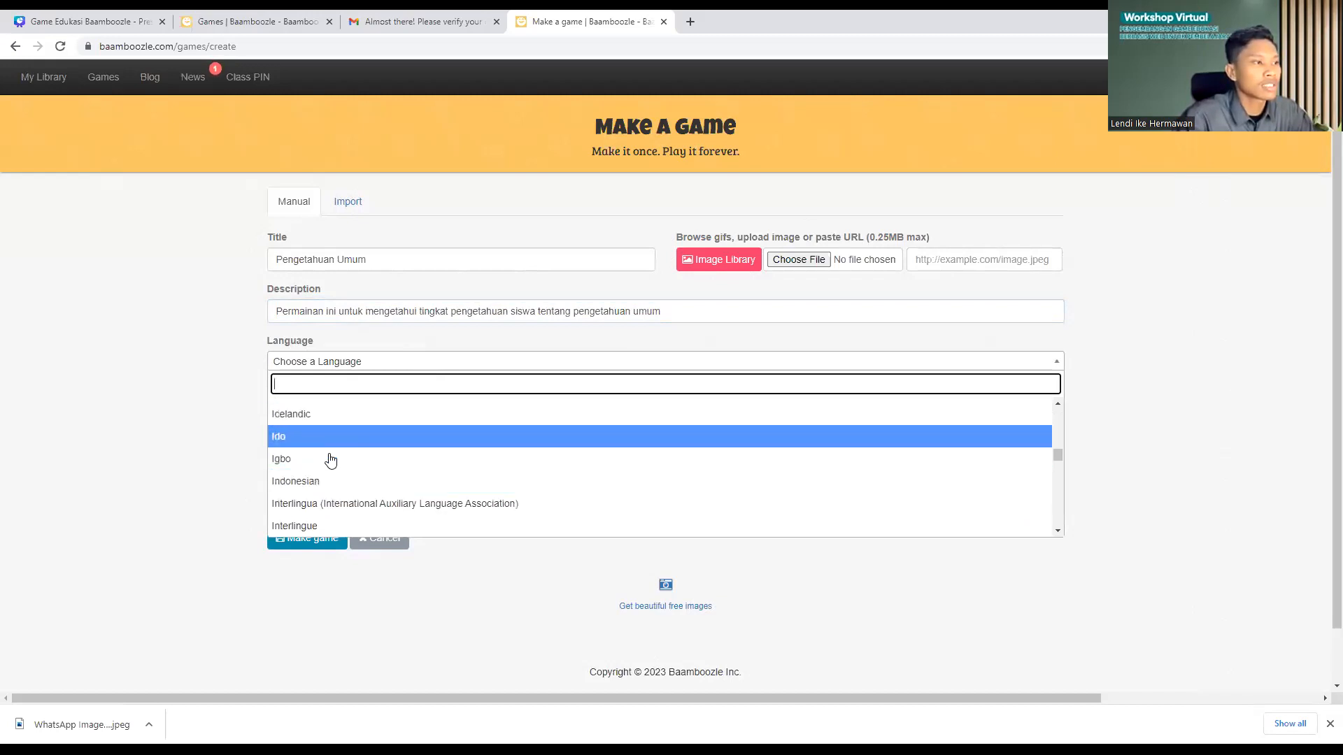
pyautogui.scroll(-1, 319, 486)
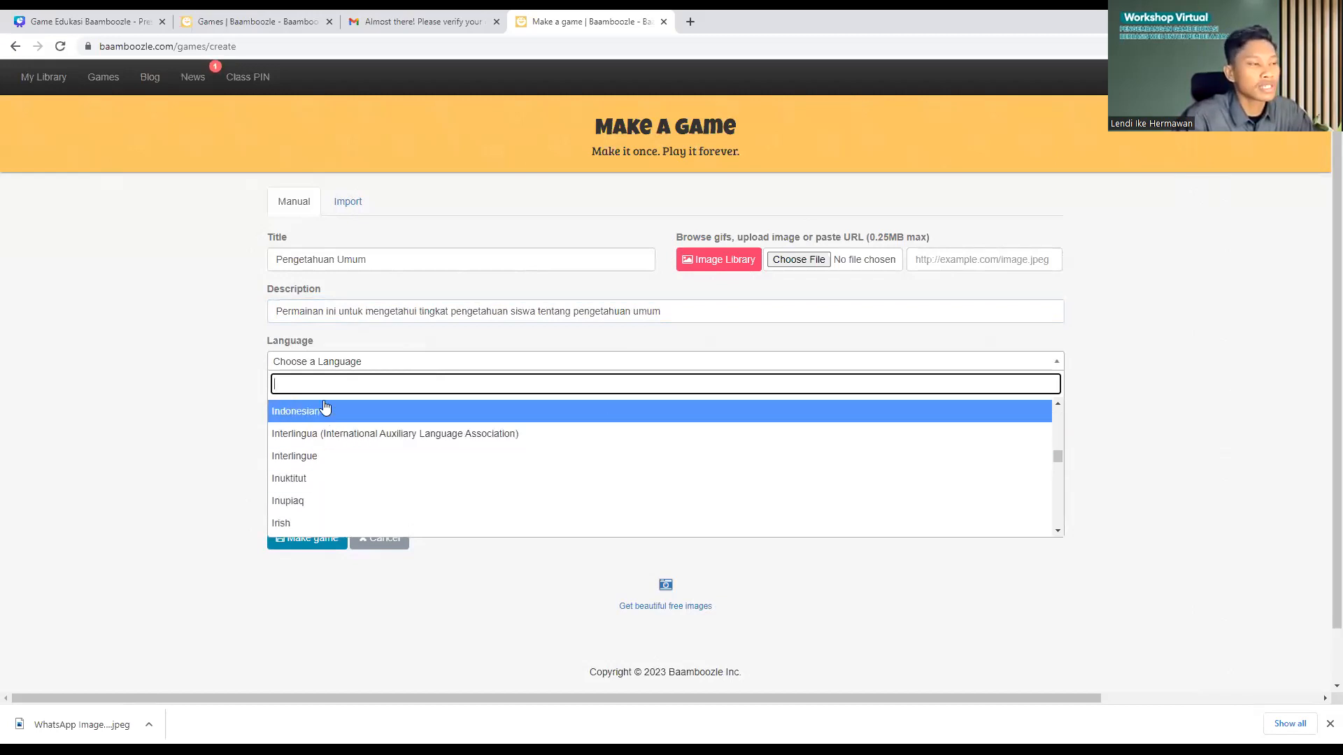
pyautogui.click(314, 412)
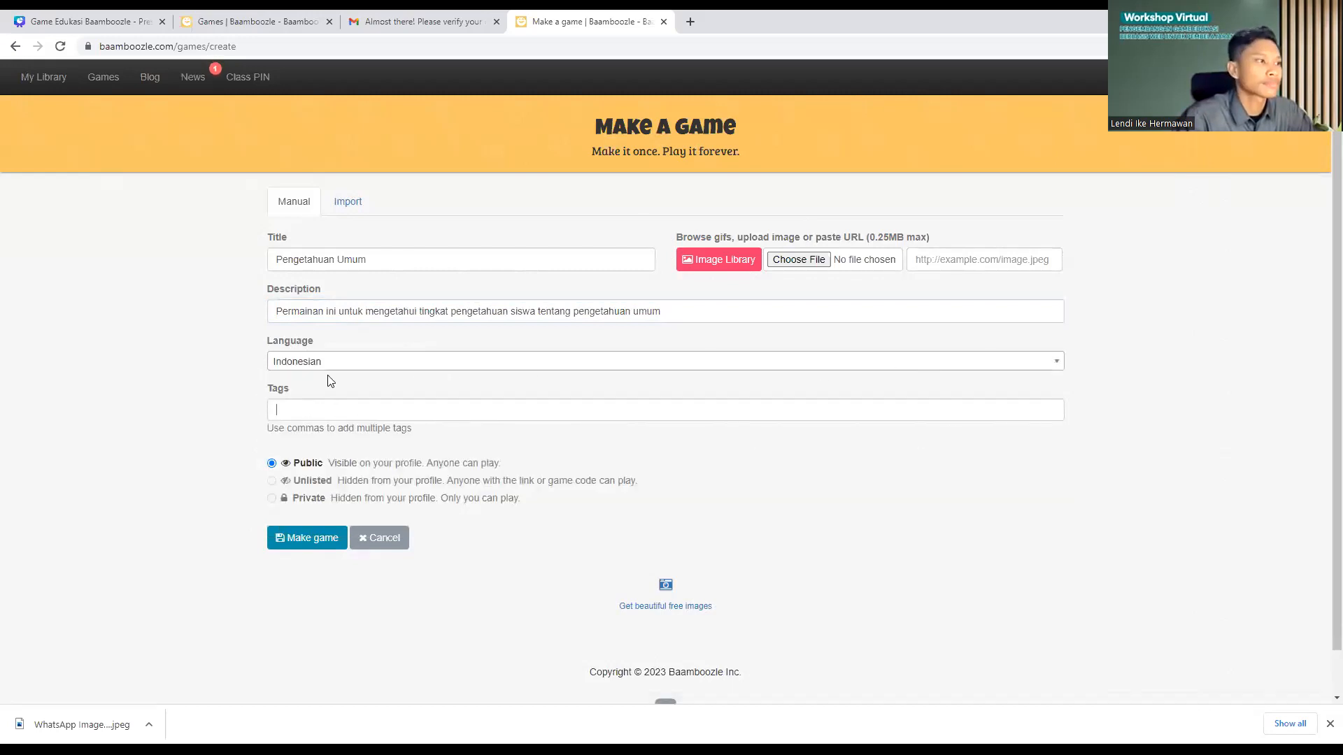
# Step: Add Mathematics and Science as tags from the tag suggestions
pyautogui.click(305, 413)
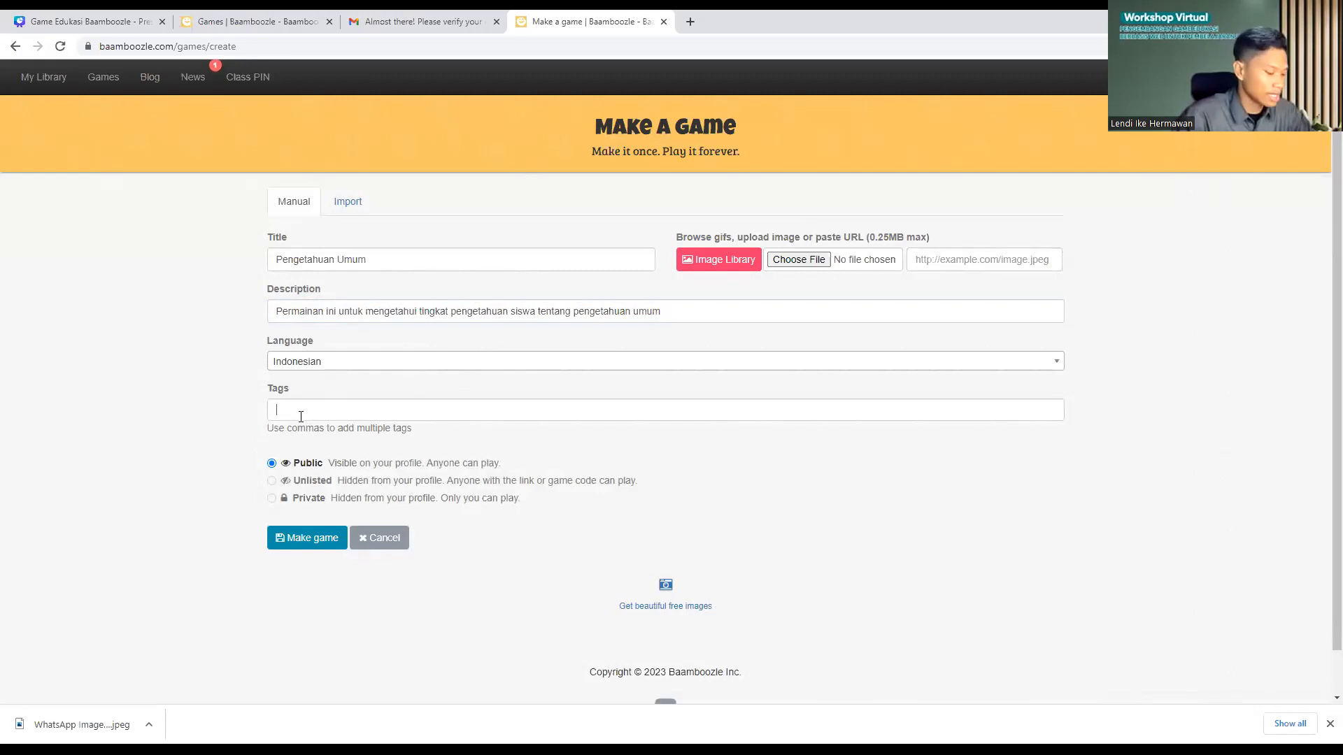
pyautogui.write('math')
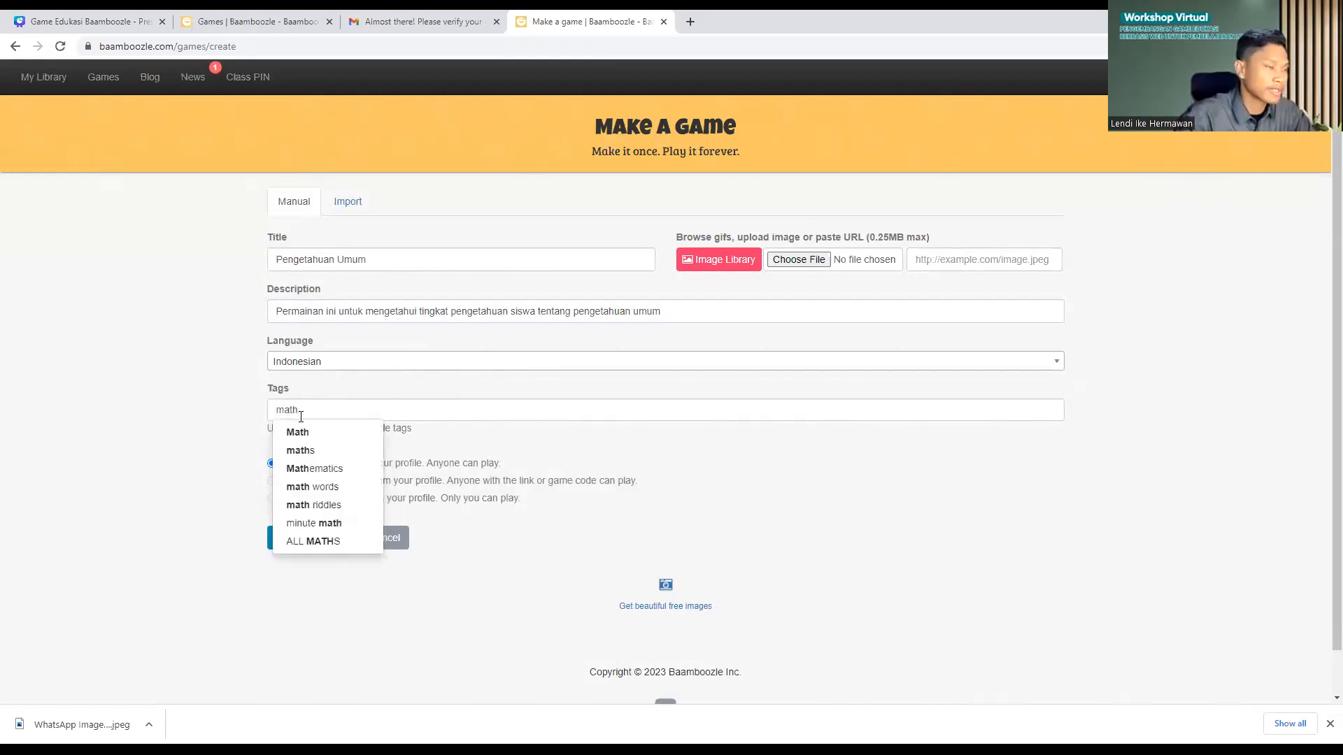
pyautogui.click(323, 469)
pyautogui.write('sains')
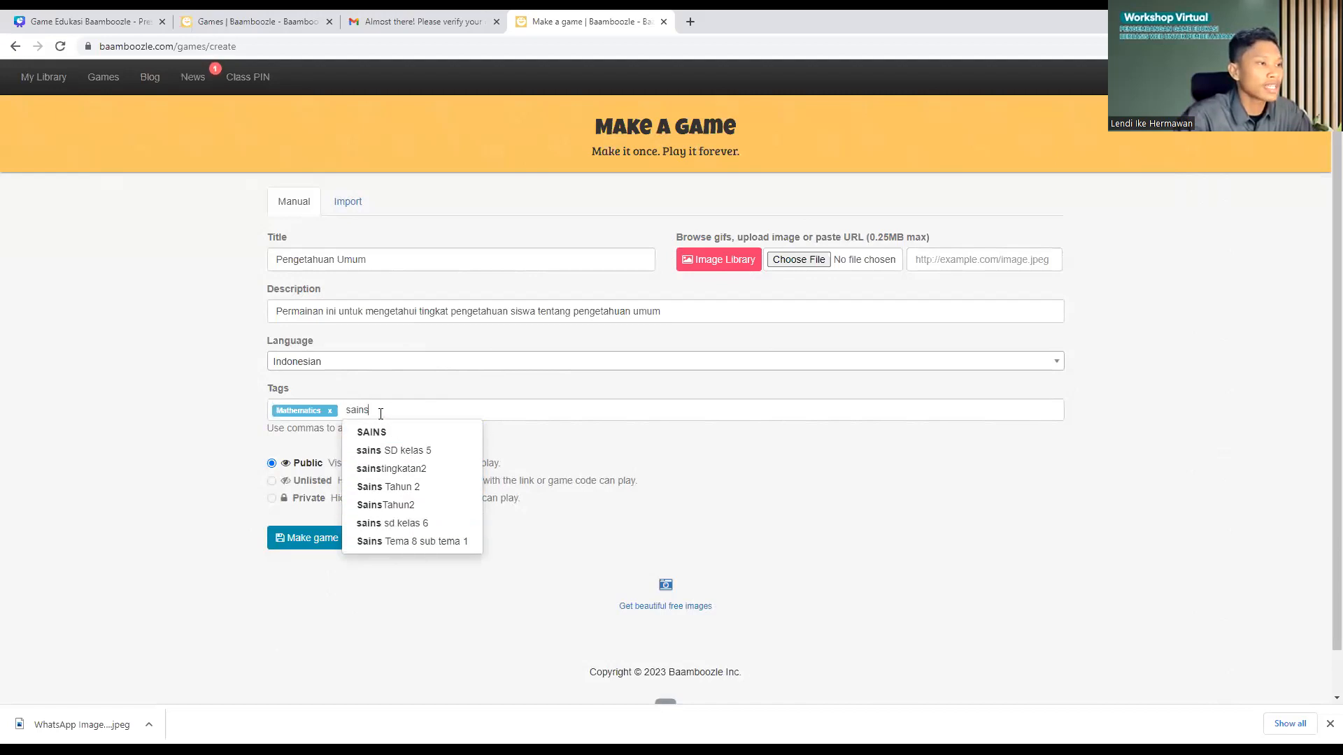
pyautogui.press('BackSpace')
pyautogui.press('BackSpace')
pyautogui.press('BackSpace')
pyautogui.press('BackSpace')
pyautogui.write('cience')
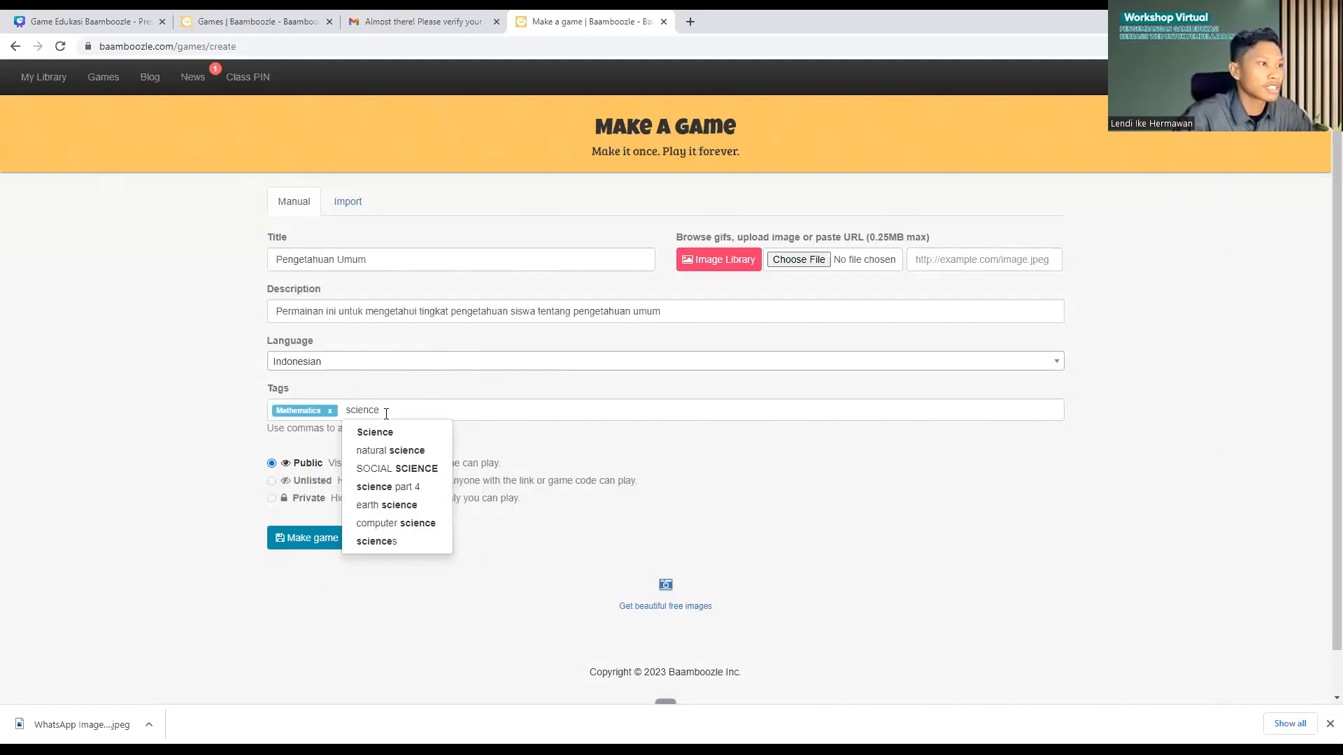
pyautogui.click(396, 440)
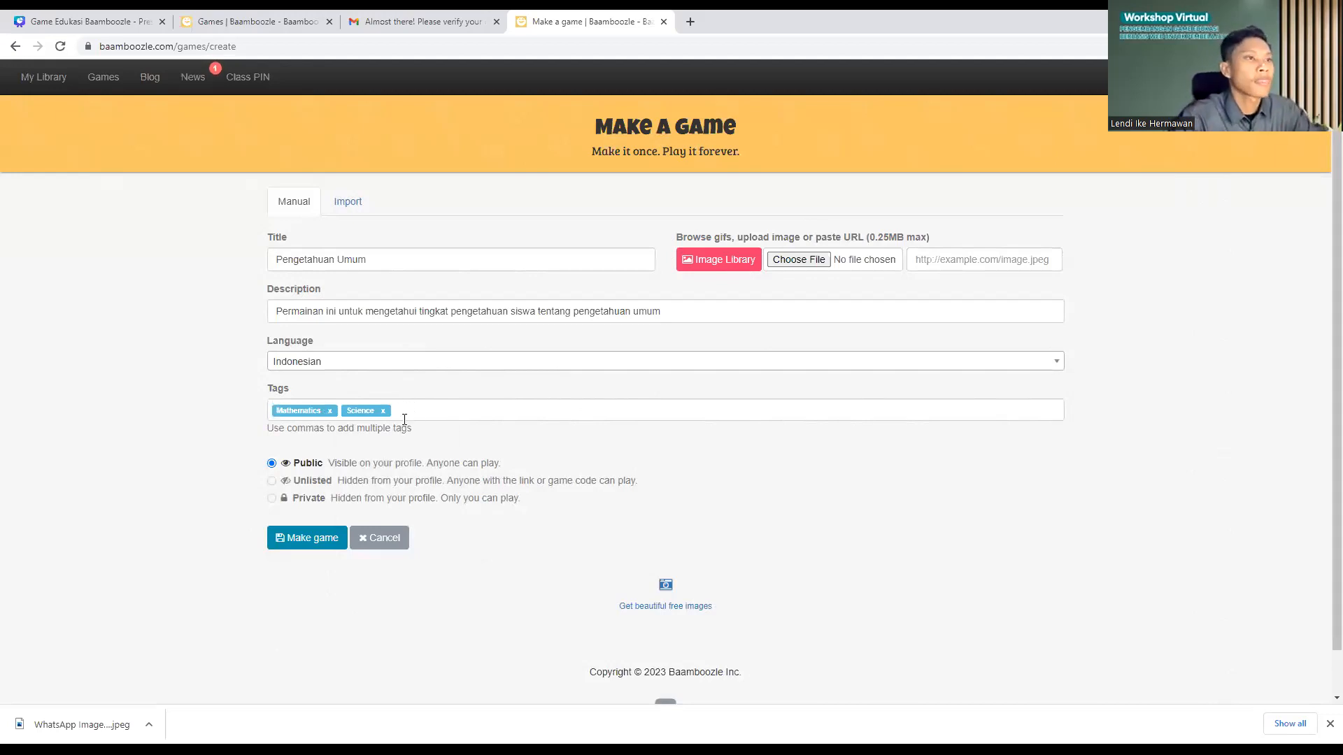
# Step: Pick the math-font icon image (math-…81.jpg) from Downloads as the game picture
pyautogui.click(797, 266)
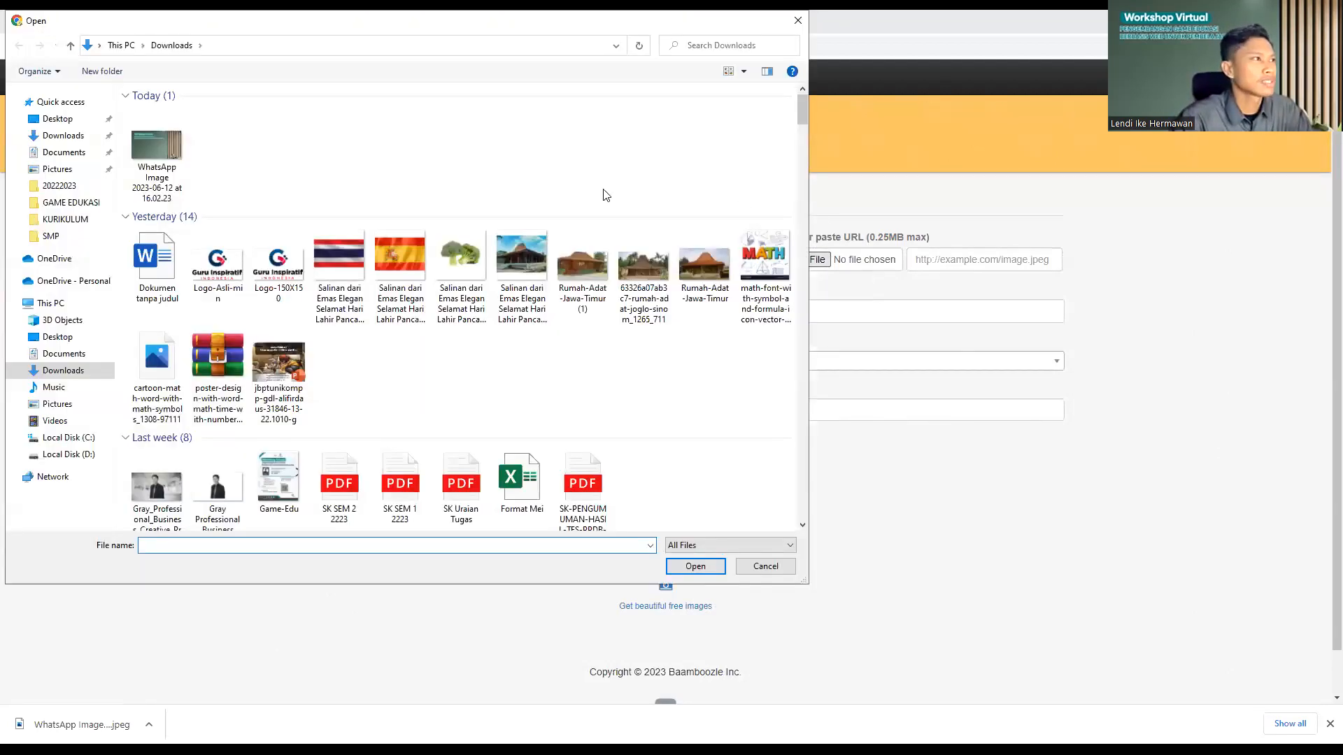
pyautogui.click(765, 567)
pyautogui.click(799, 262)
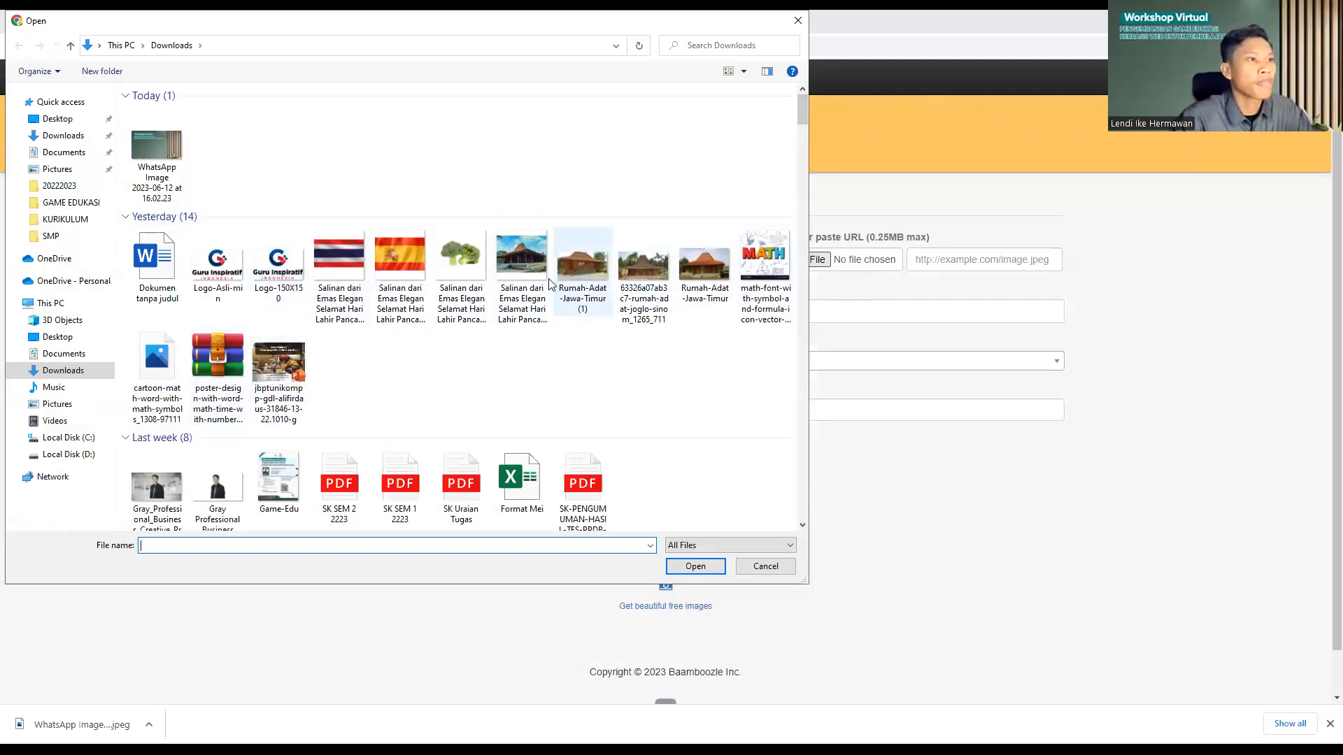
pyautogui.click(767, 269)
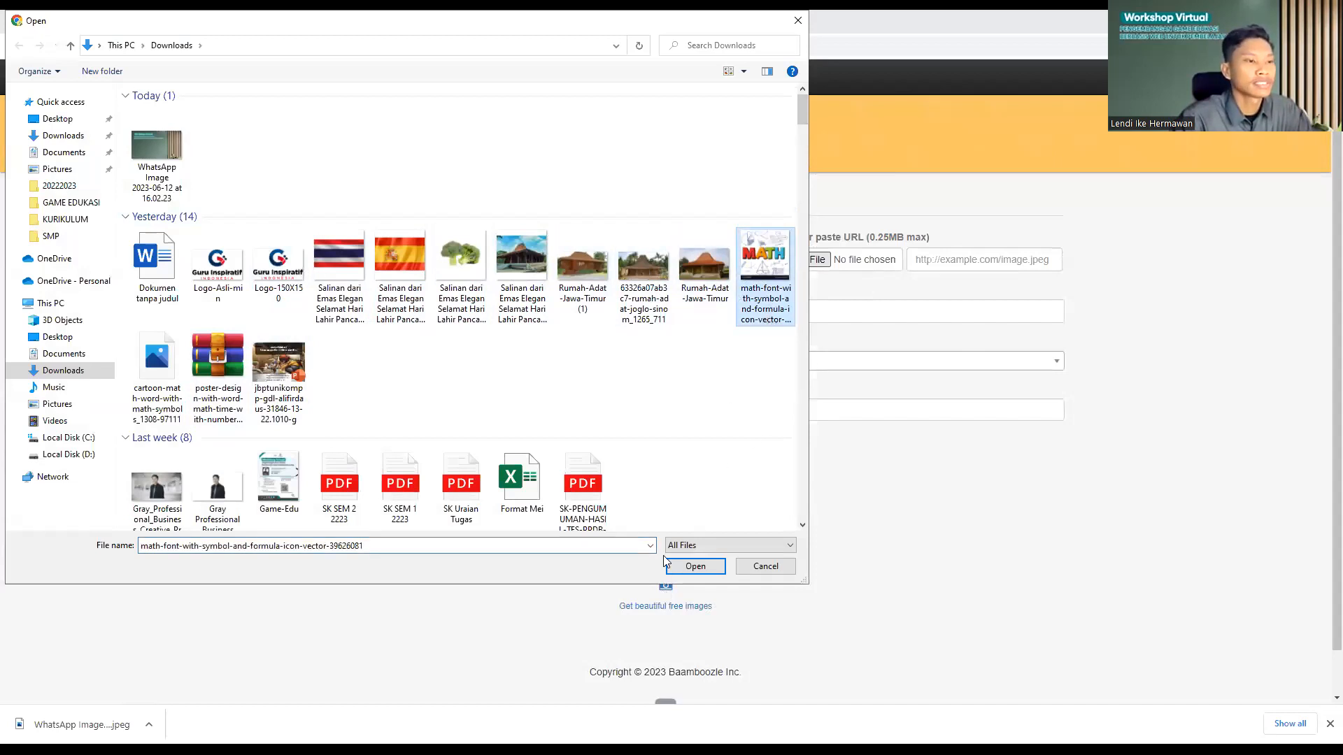
pyautogui.click(683, 565)
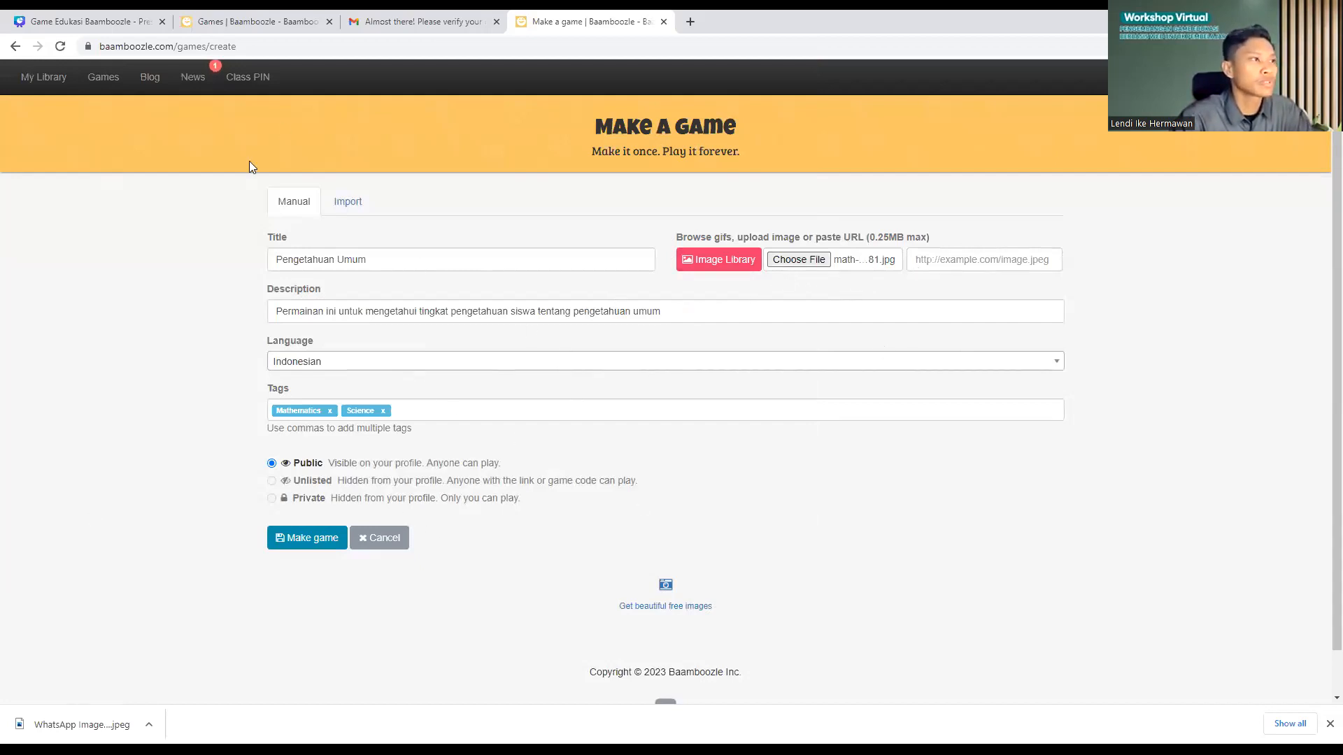
# Step: Create the game with the entered details and begin the first question
pyautogui.click(309, 544)
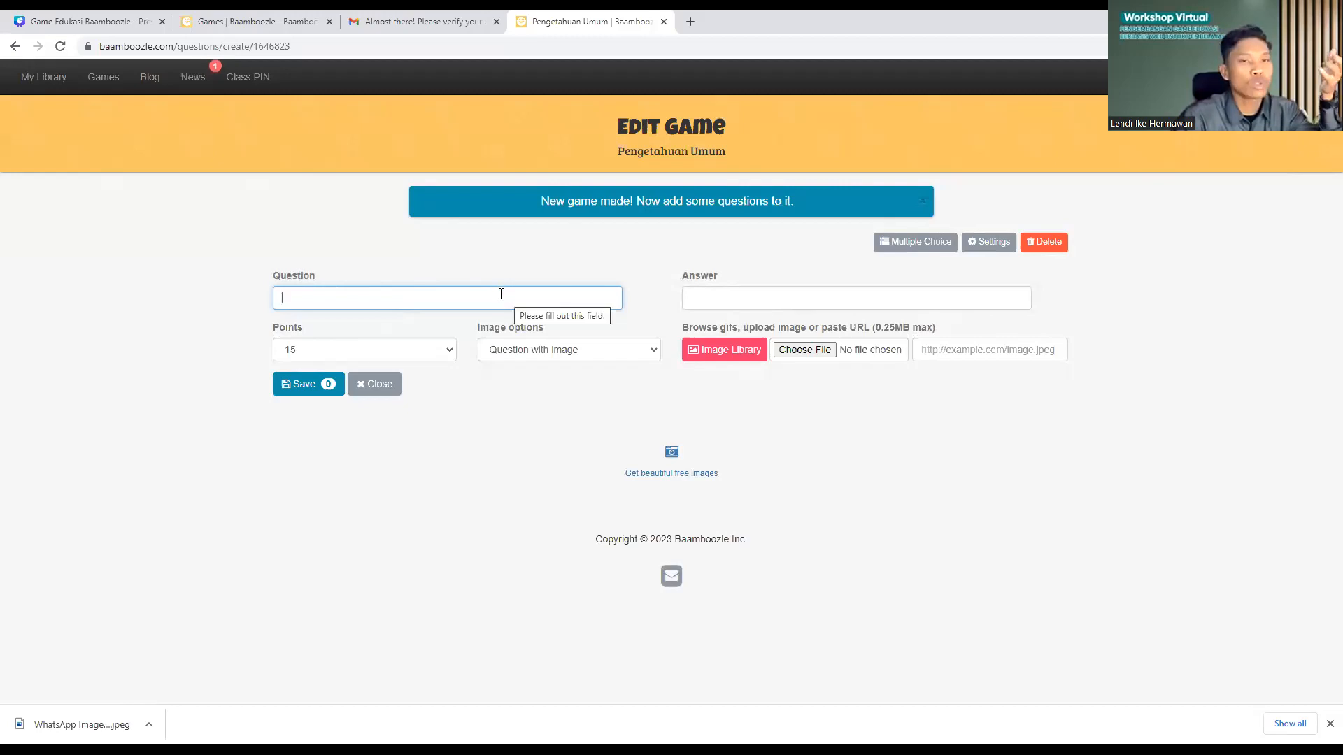
pyautogui.click(788, 298)
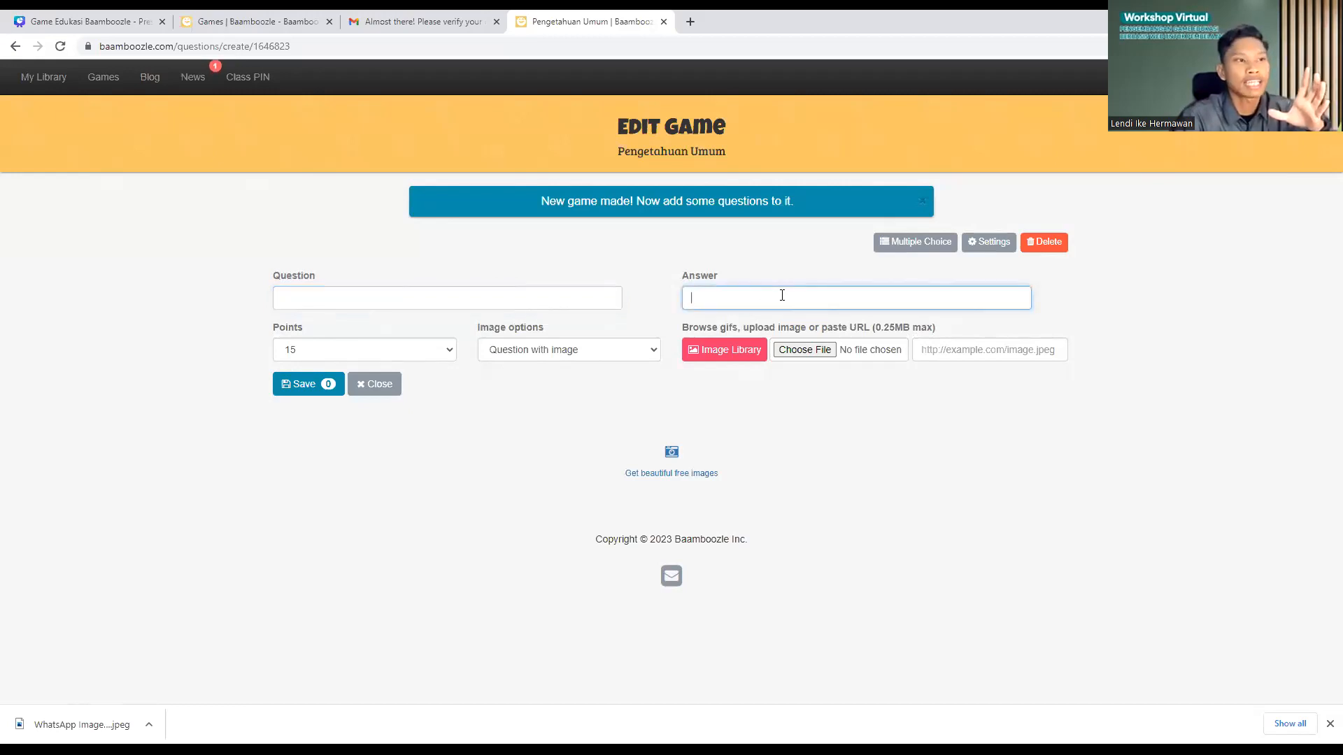
pyautogui.click(466, 293)
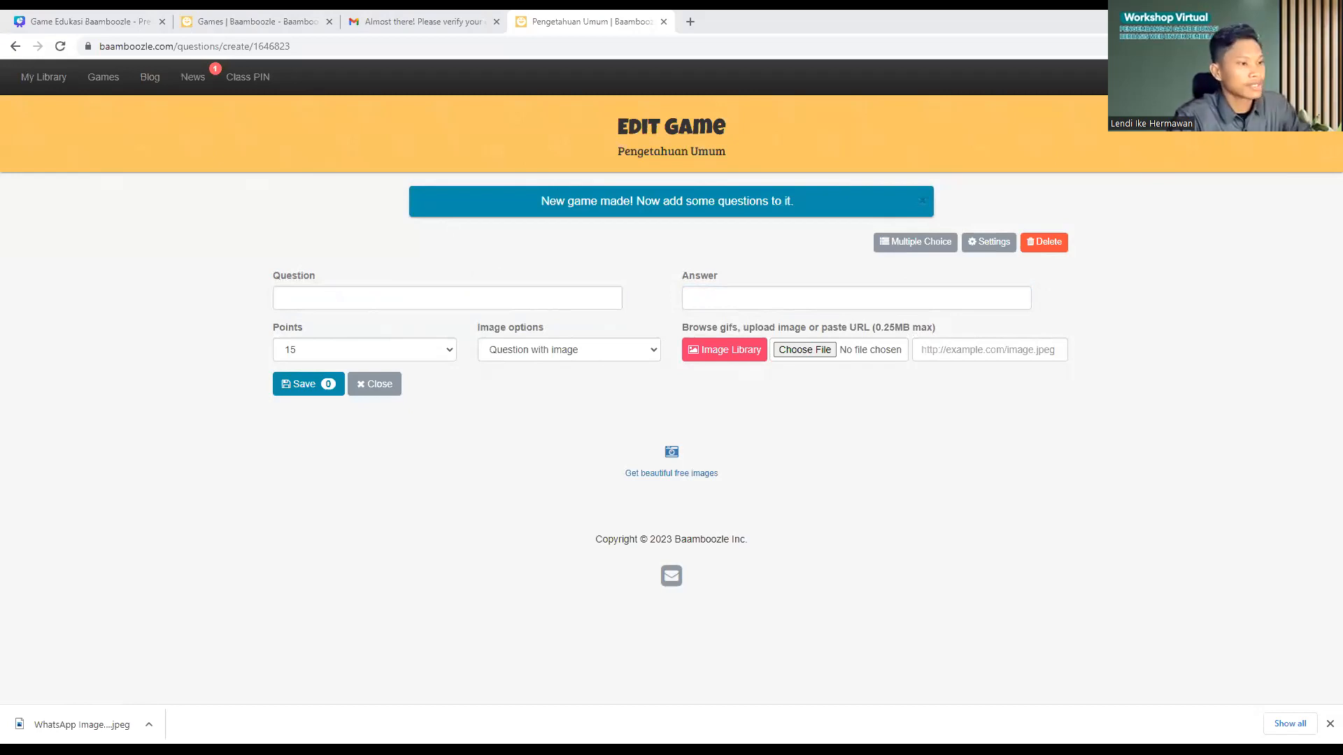
pyautogui.click(337, 294)
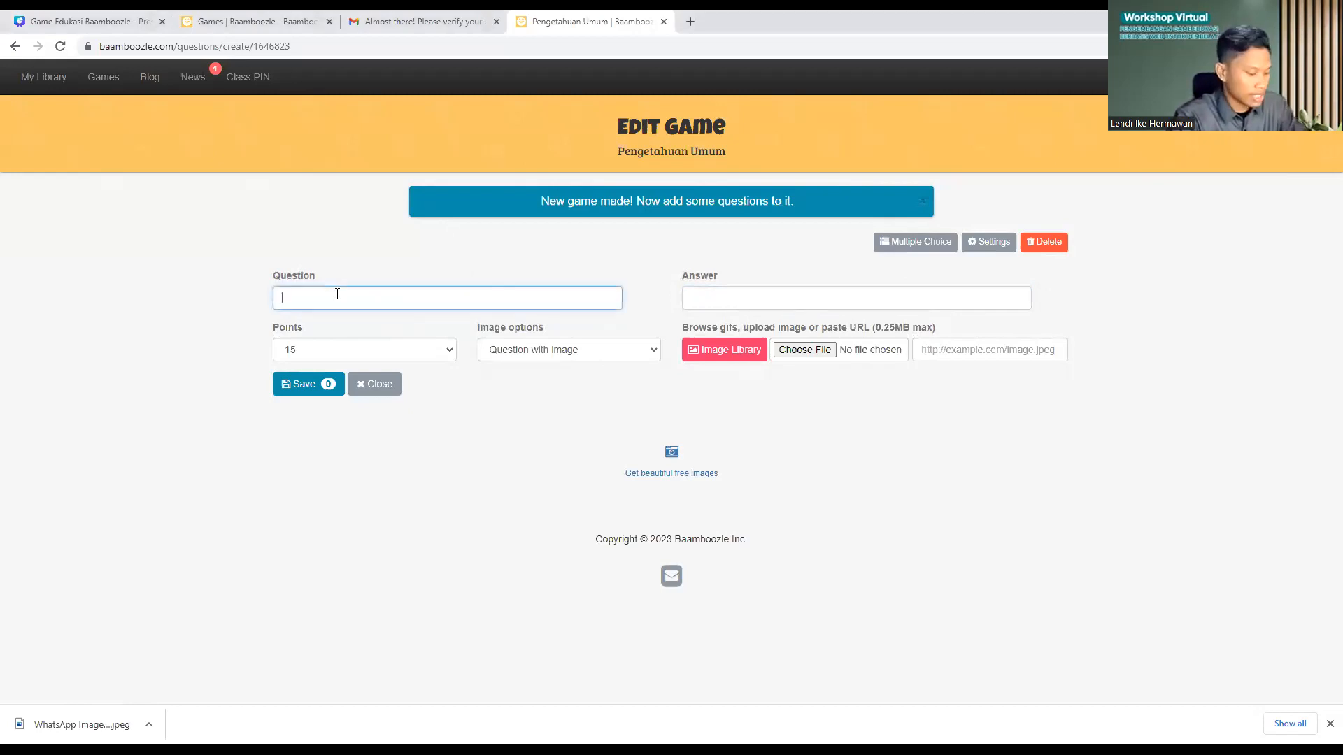
# Step: Paste the water-and-land animals question, moving '(Amfibi)' into the answer field as Amfibi
pyautogui.write('1.\tBinatang yang bisa hidup di air dan di darat disebut (Amfibi)')
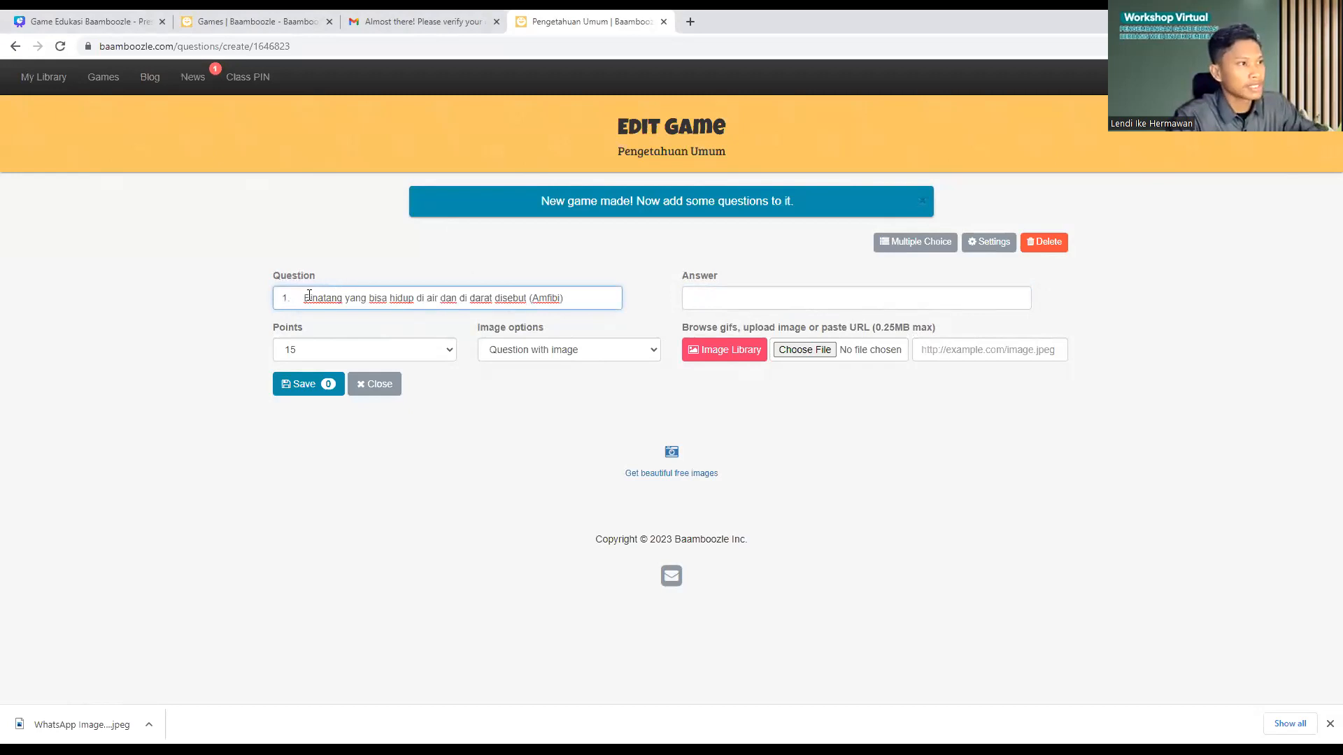
pyautogui.click(308, 295)
pyautogui.press('BackSpace')
pyautogui.press('BackSpace')
pyautogui.press('BackSpace')
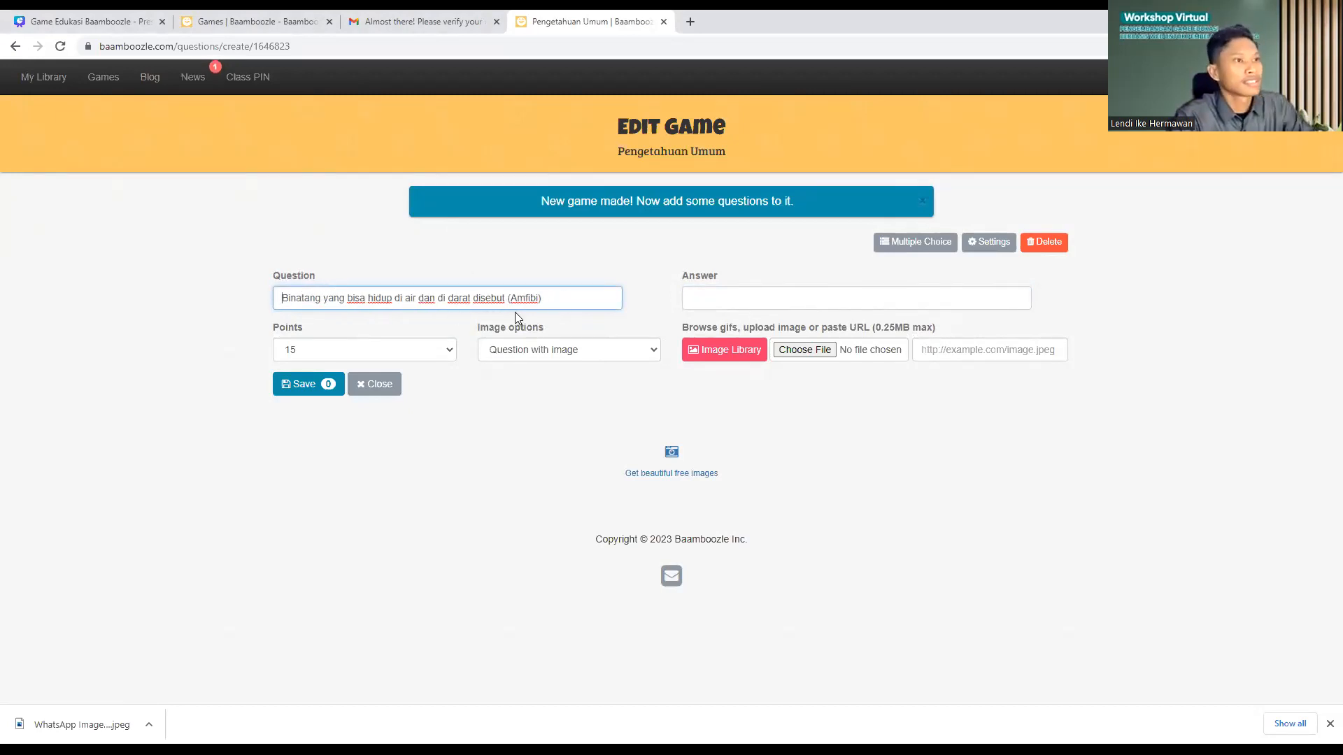
pyautogui.moveTo(541, 298); pyautogui.dragTo(509, 298)
pyautogui.hotkey('ctrl', 'x')
pyautogui.click(706, 298)
pyautogui.hotkey('ctrl', 'v')
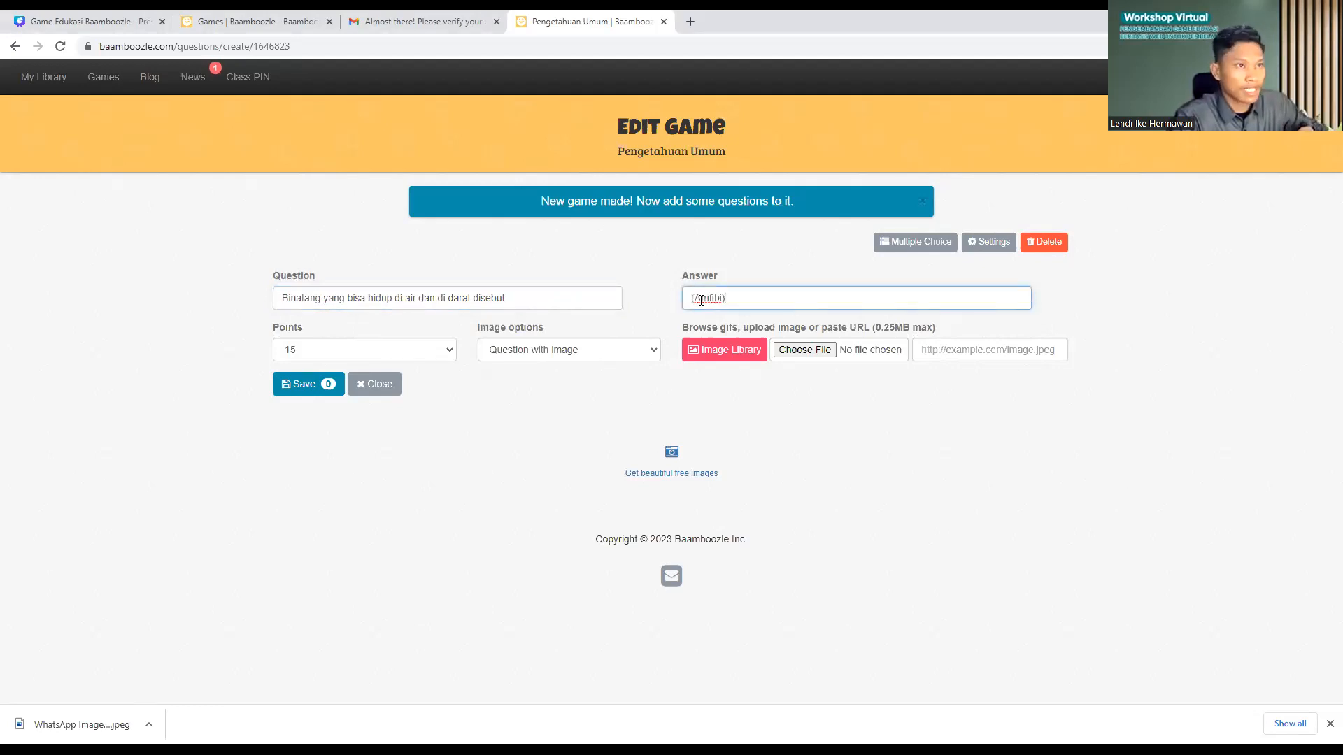
pyautogui.click(694, 301)
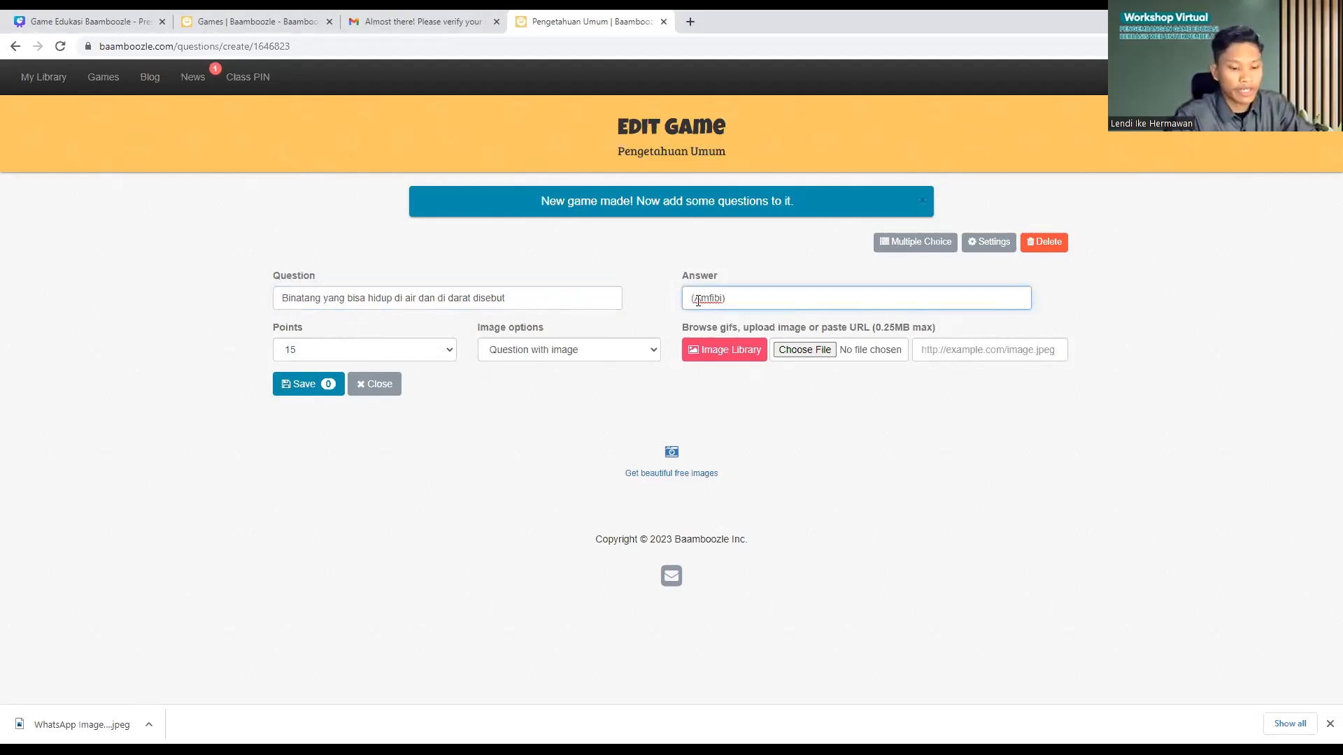
pyautogui.press('BackSpace')
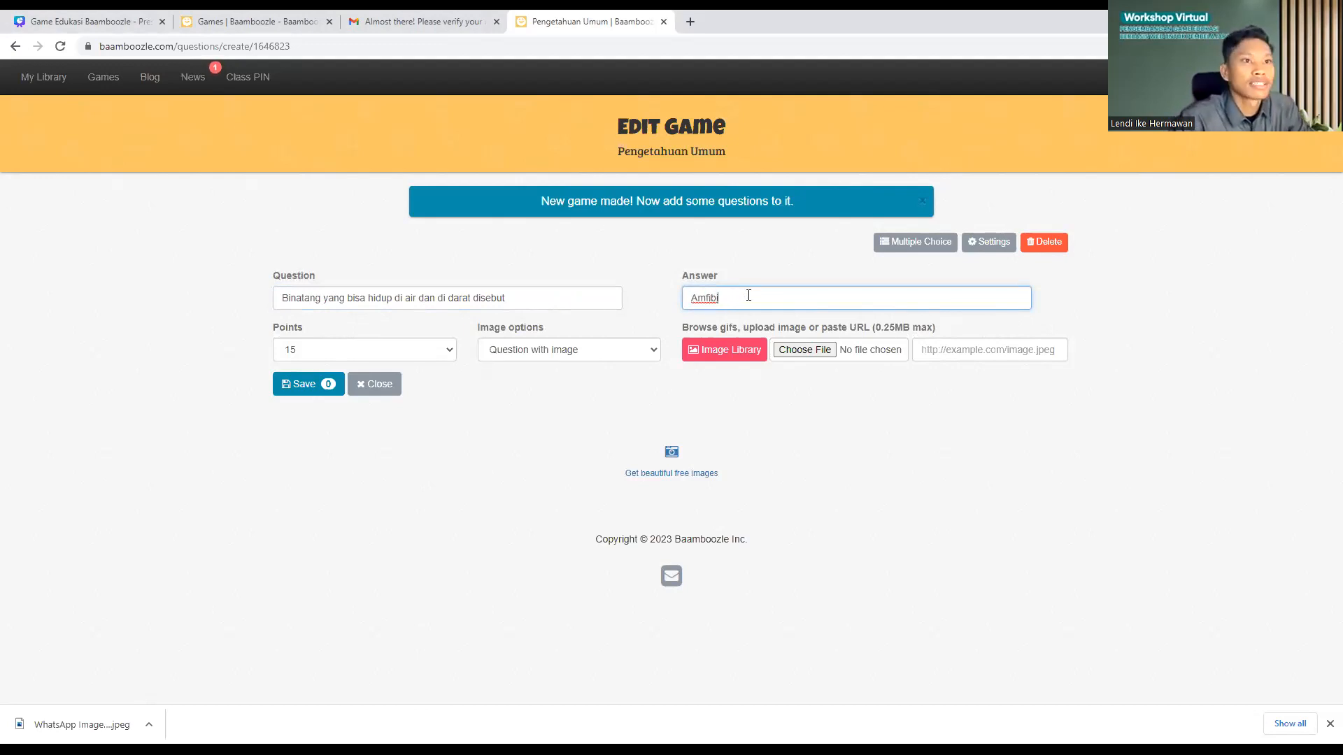
# Step: Make the question worth 10 points and save it
pyautogui.click(318, 351)
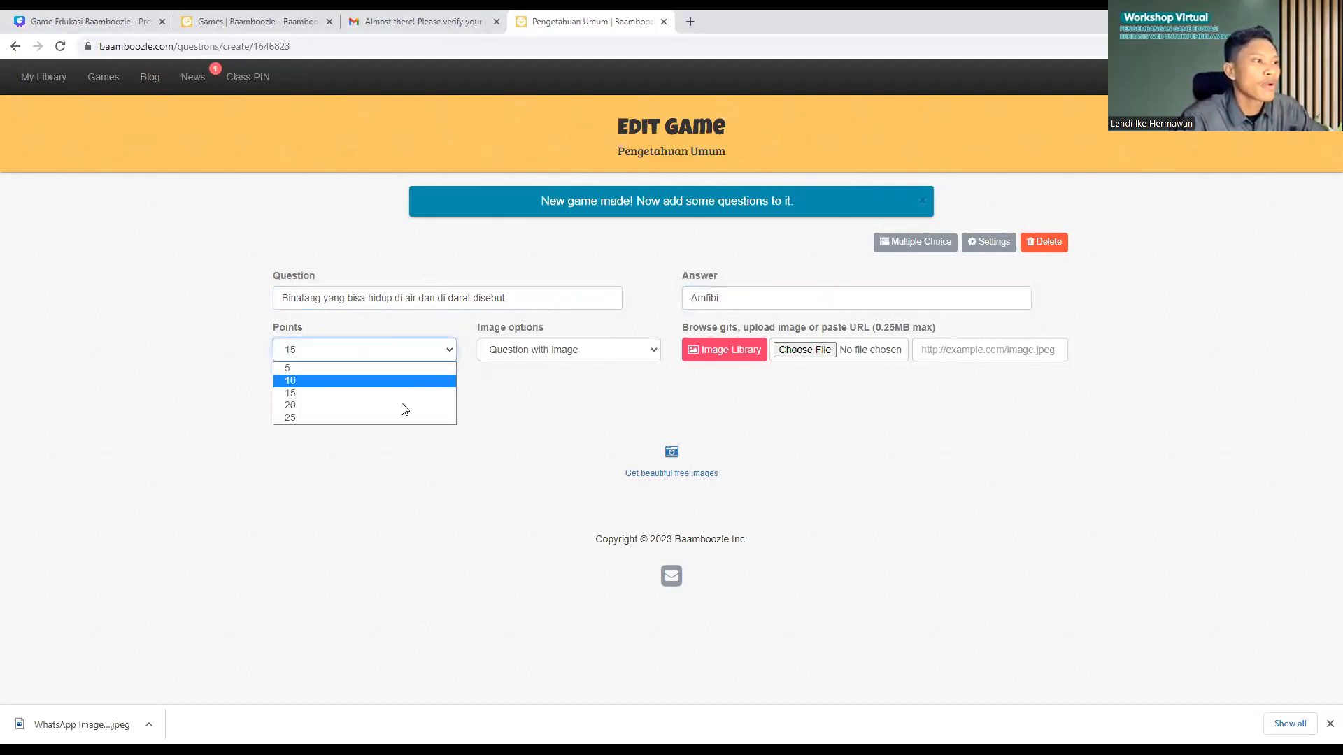
pyautogui.press('Down')
pyautogui.press('Down')
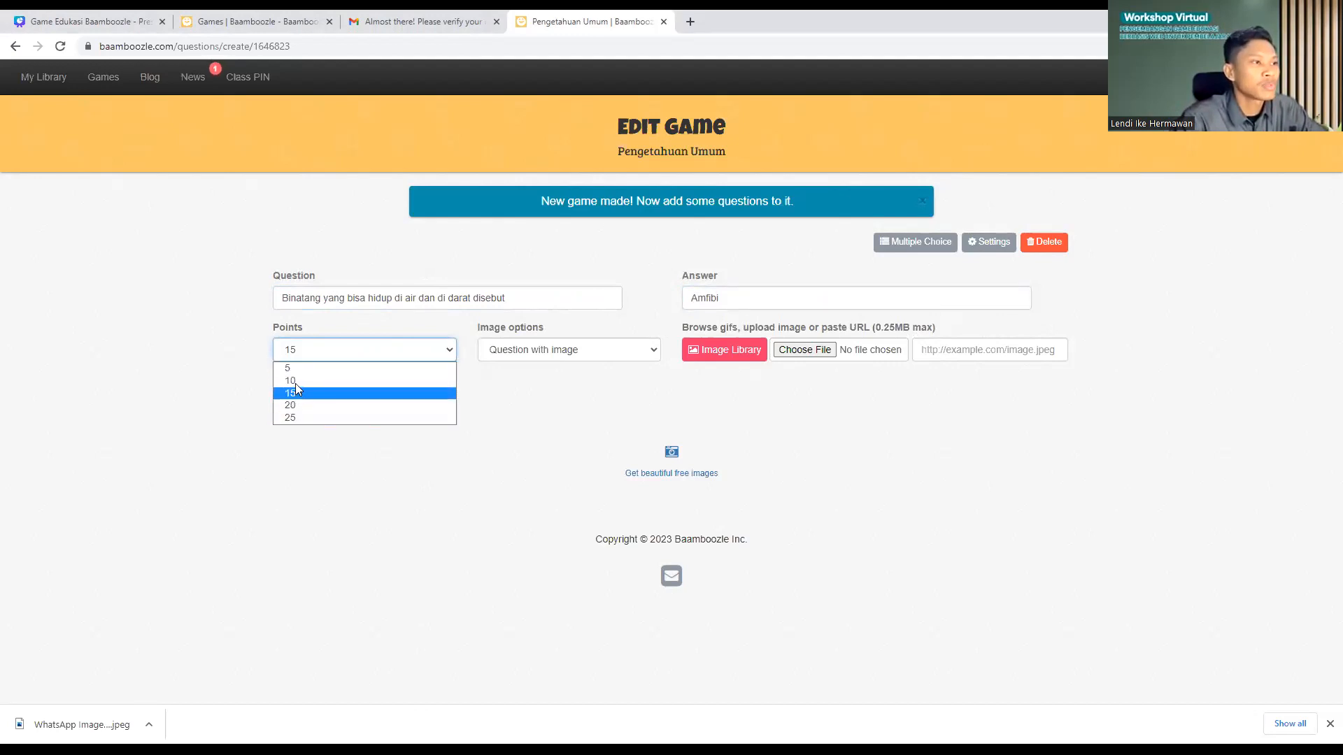
pyautogui.press('Return')
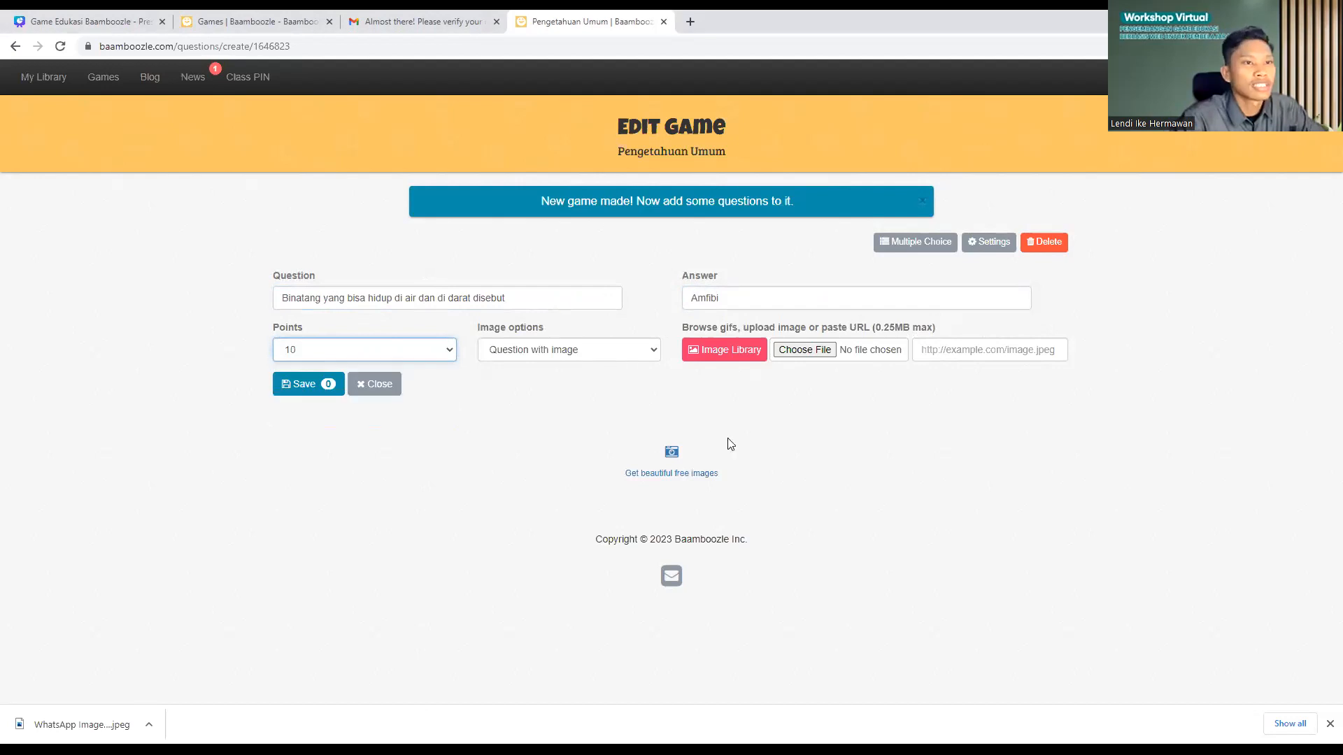
pyautogui.click(298, 386)
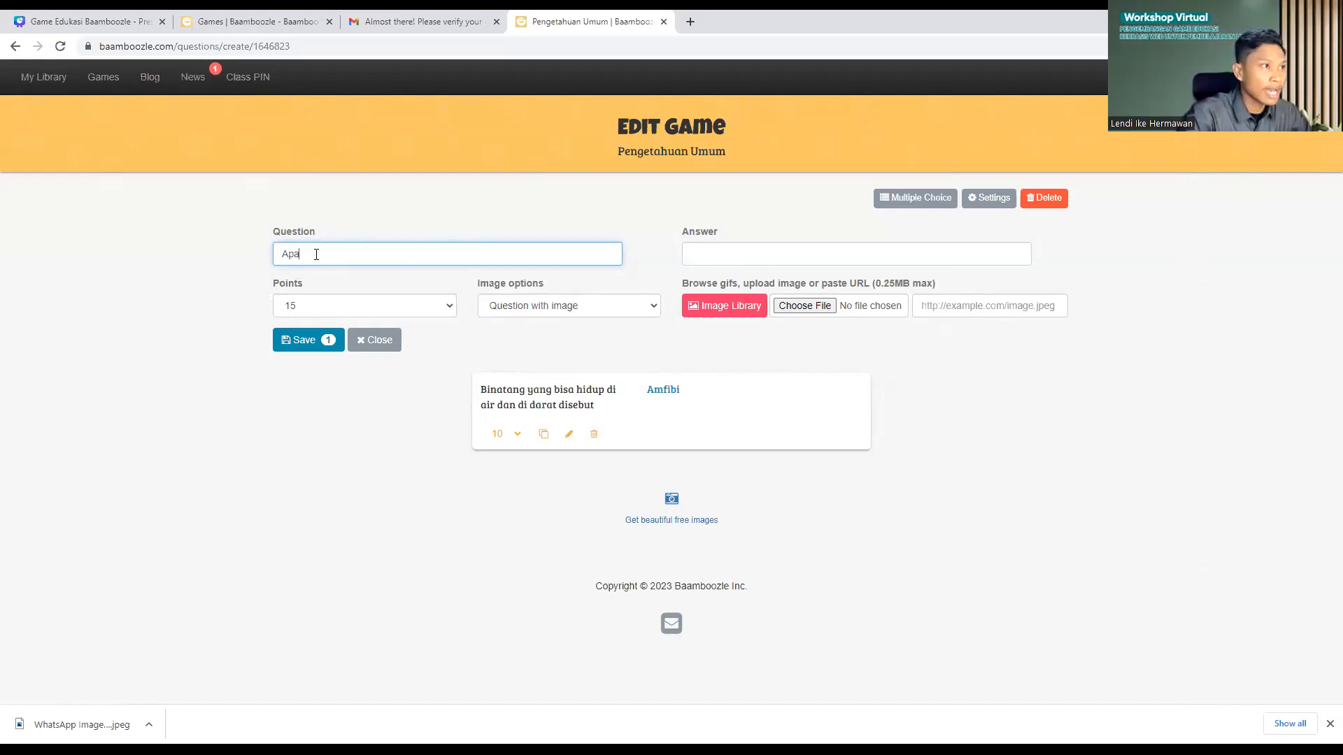
# Step: Type the question 'Apa nama rumah adat berikut?' and keep the image placement as Question with image
pyautogui.write('ma rumah')
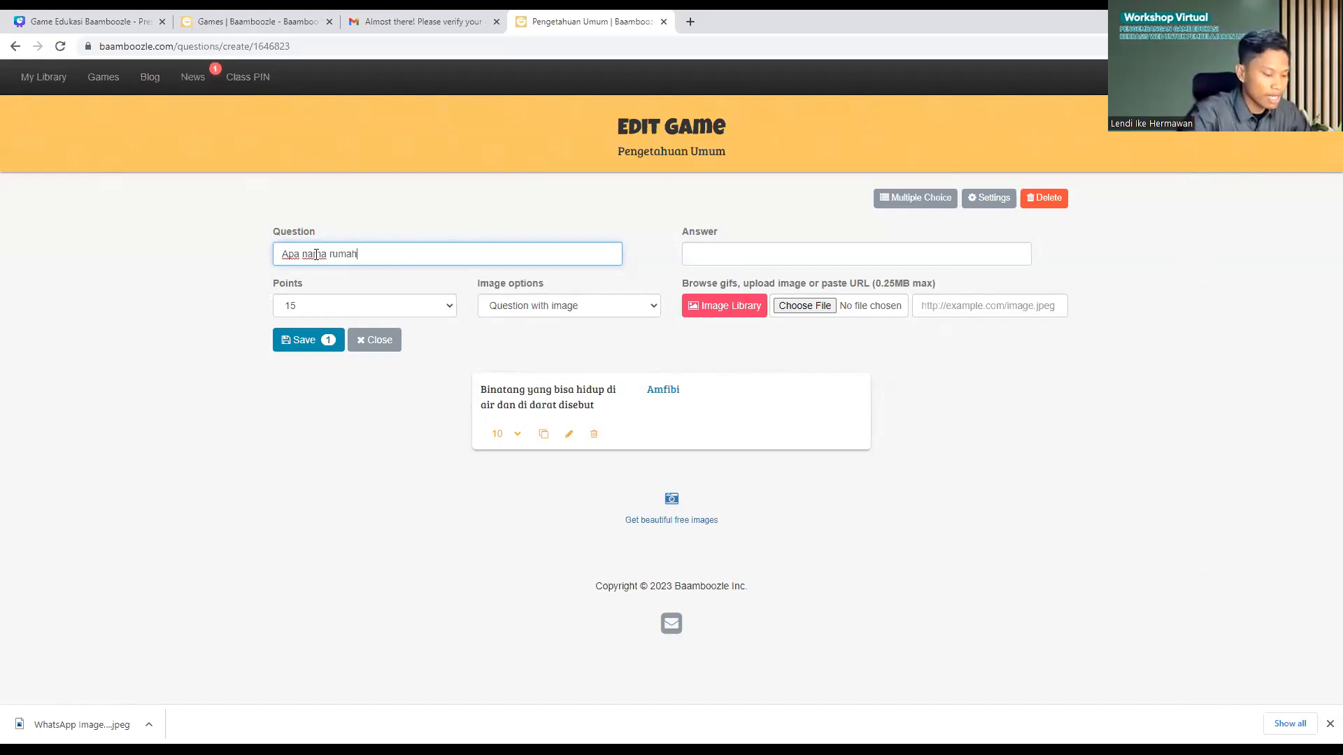
pyautogui.write(' adat b')
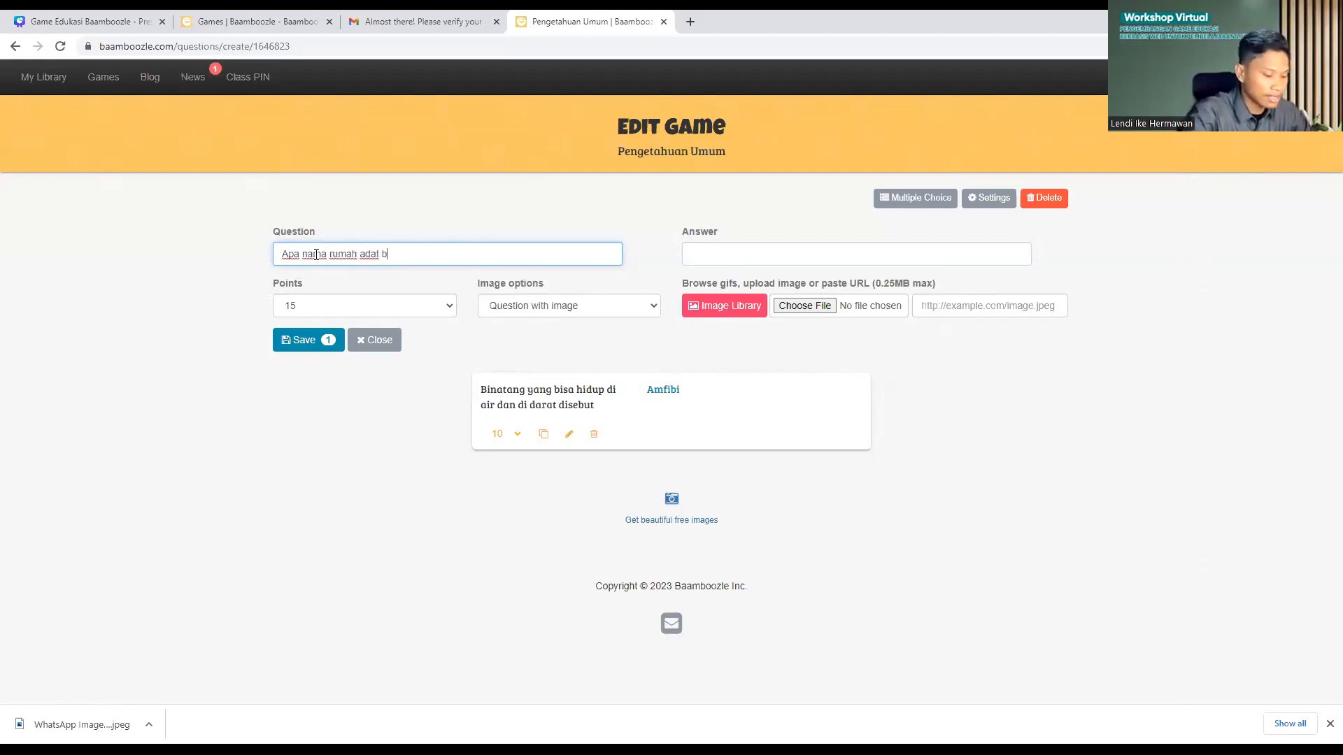
pyautogui.write('erikut?')
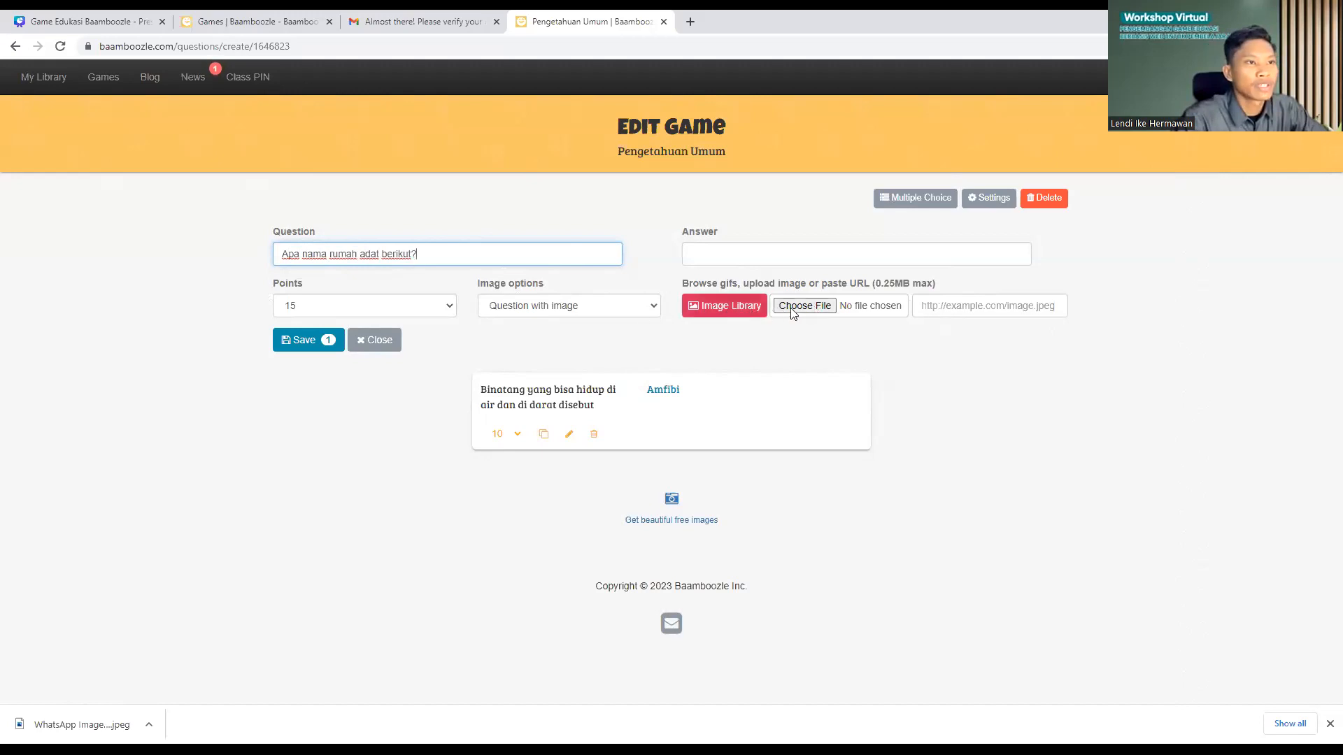
pyautogui.click(574, 309)
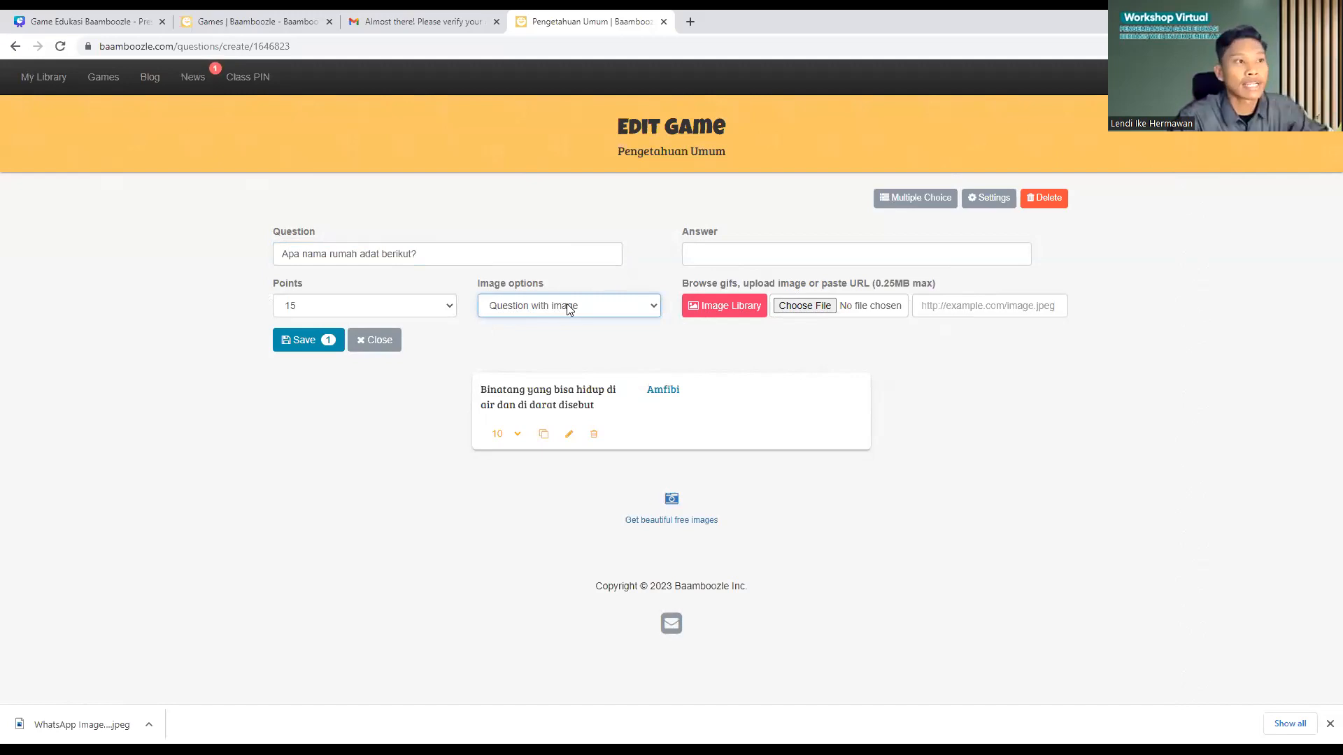
pyautogui.click(568, 306)
pyautogui.click(778, 323)
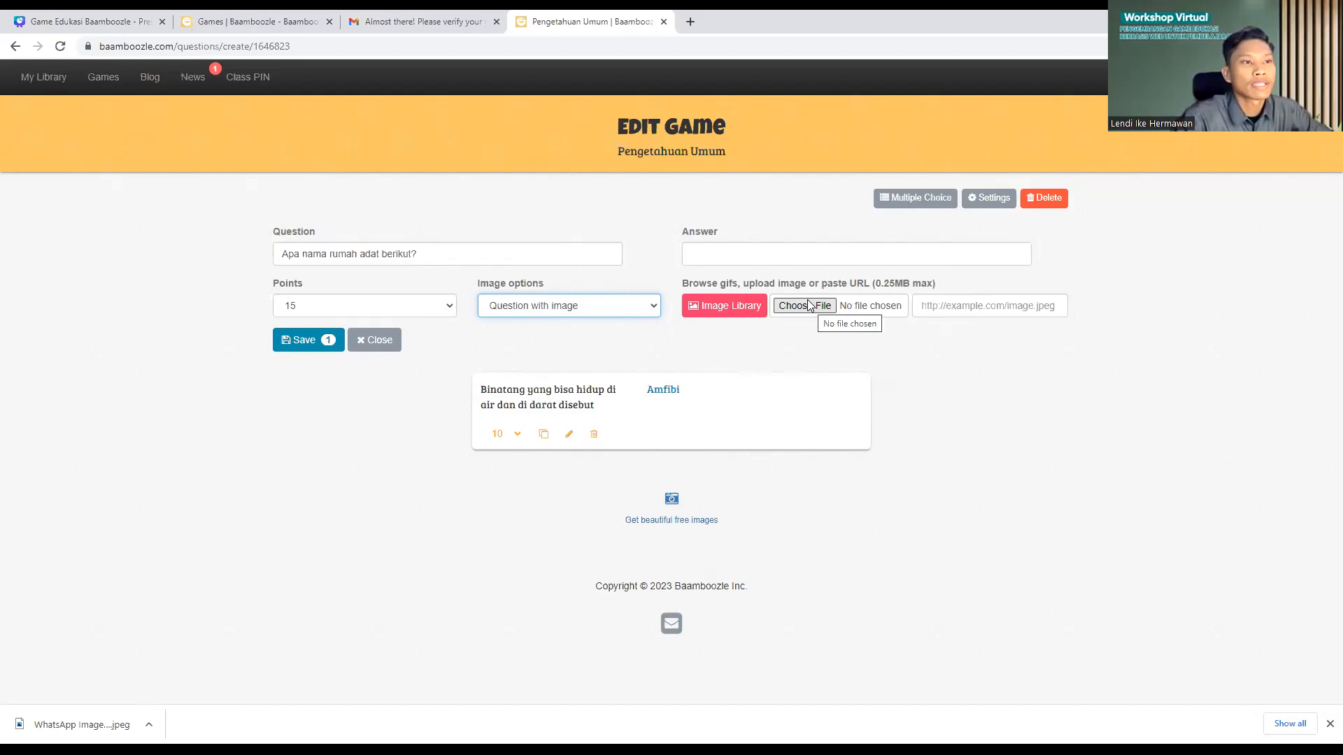
# Step: Attach the traditional house picture from Downloads and enter the answer 'Rumah Joglo'
pyautogui.click(805, 308)
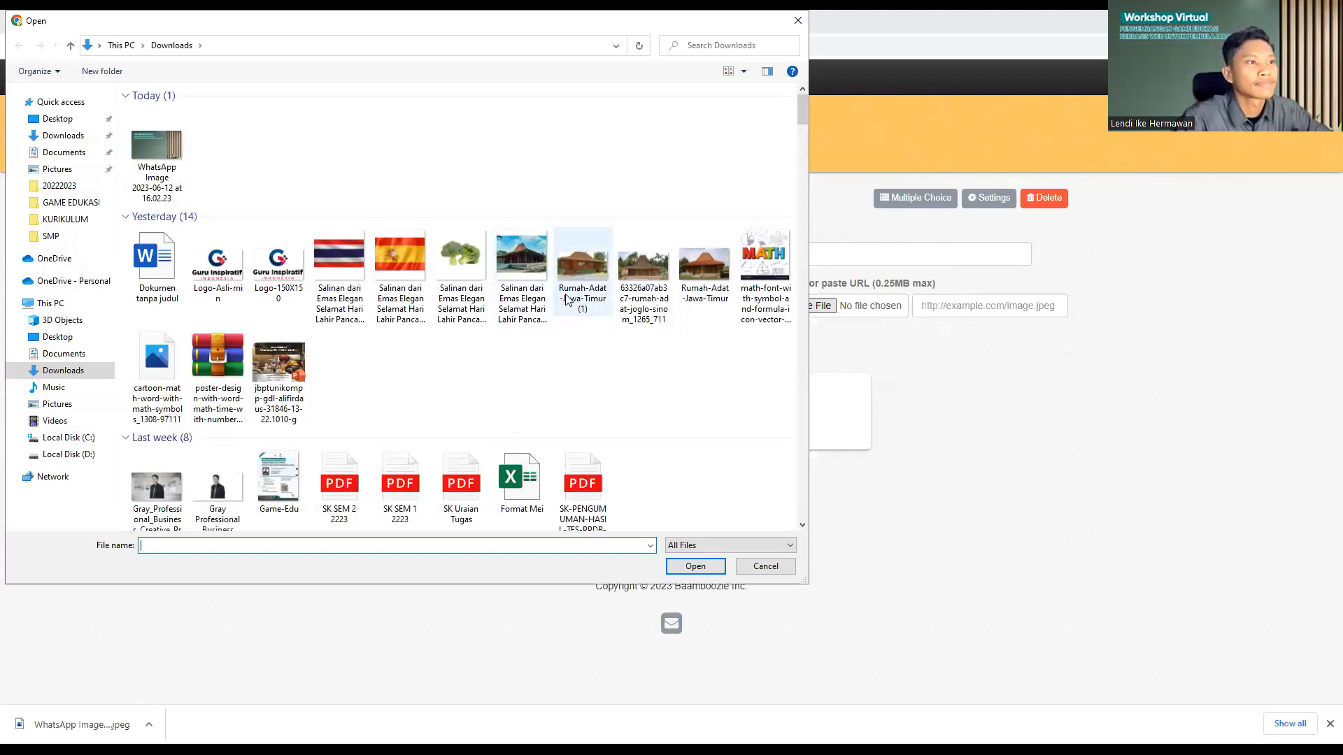
pyautogui.click(538, 267)
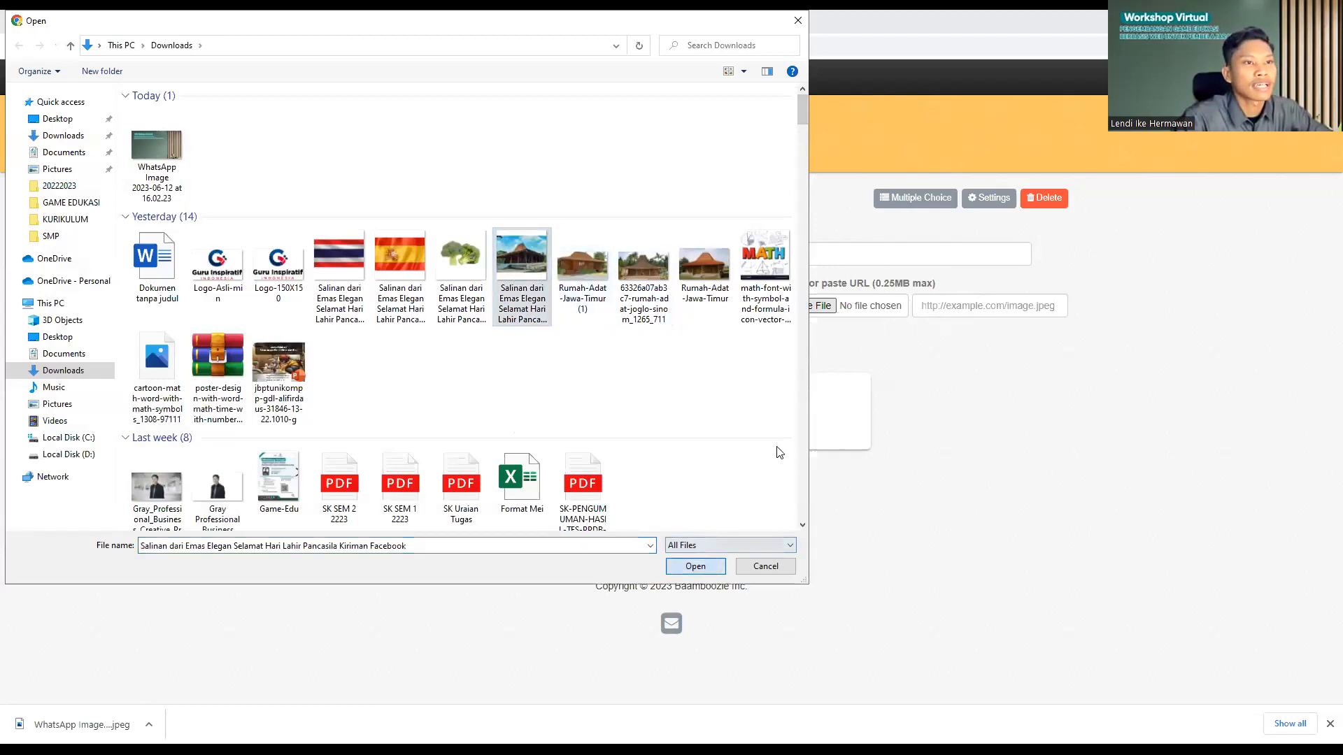
pyautogui.press('Return')
pyautogui.click(739, 259)
pyautogui.write('Rumah Joglo')
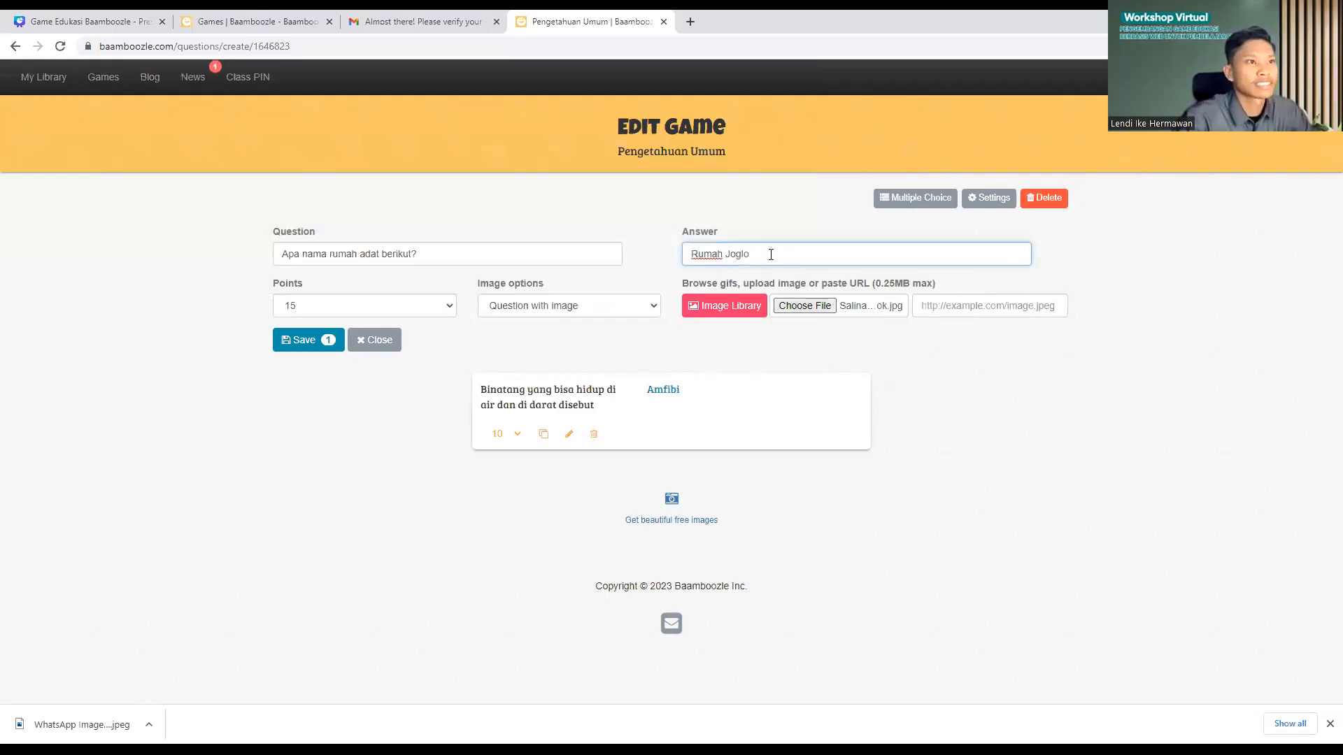
# Step: Save the Rumah Joglo question, then paste the desert-plant question and cut '(Kaktus)' from it
pyautogui.click(305, 345)
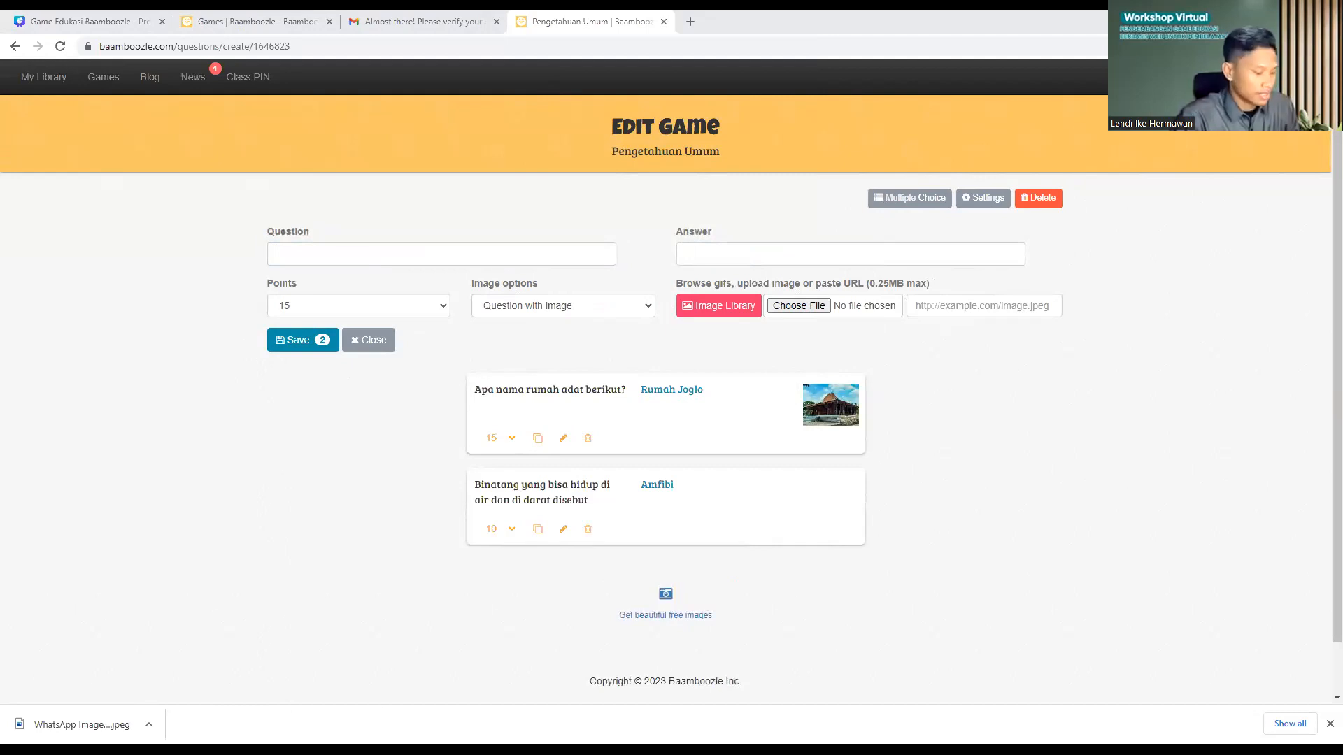
pyautogui.click(599, 261)
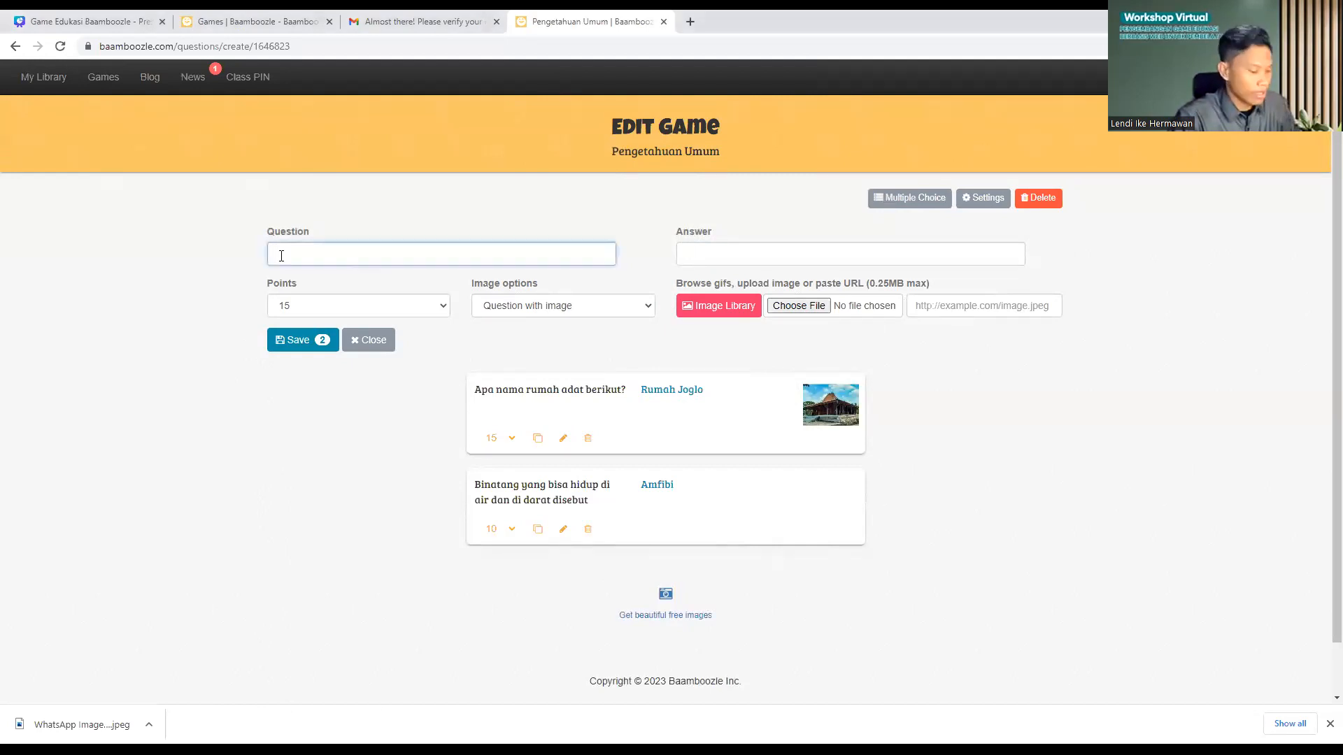
pyautogui.hotkey('ctrl', 'v')
pyautogui.moveTo(607, 254); pyautogui.dragTo(570, 254)
pyautogui.hotkey('ctrl', 'x')
# Step: Enter 'Kaktus' without brackets as the answer and save the question
pyautogui.click(730, 251)
pyautogui.hotkey('ctrl', 'v')
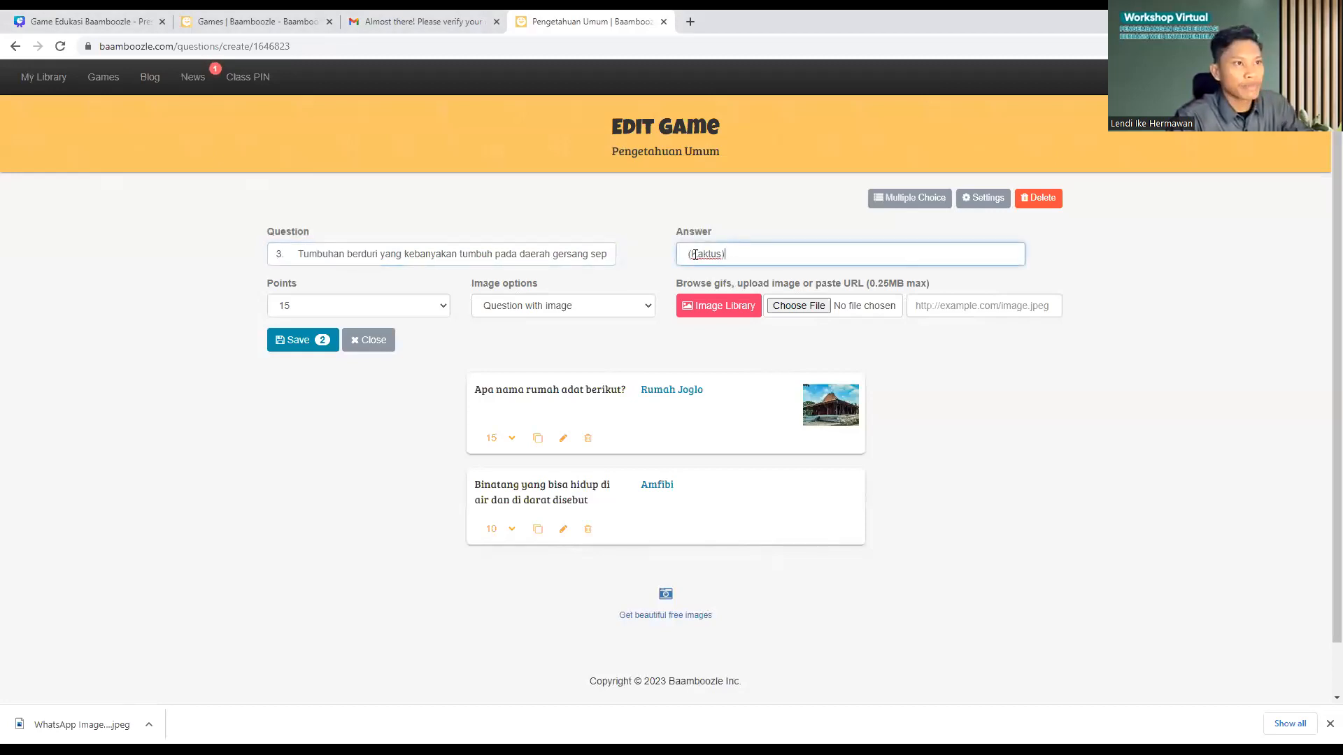
pyautogui.click(691, 255)
pyautogui.press('BackSpace')
pyautogui.click(734, 255)
pyautogui.press('BackSpace')
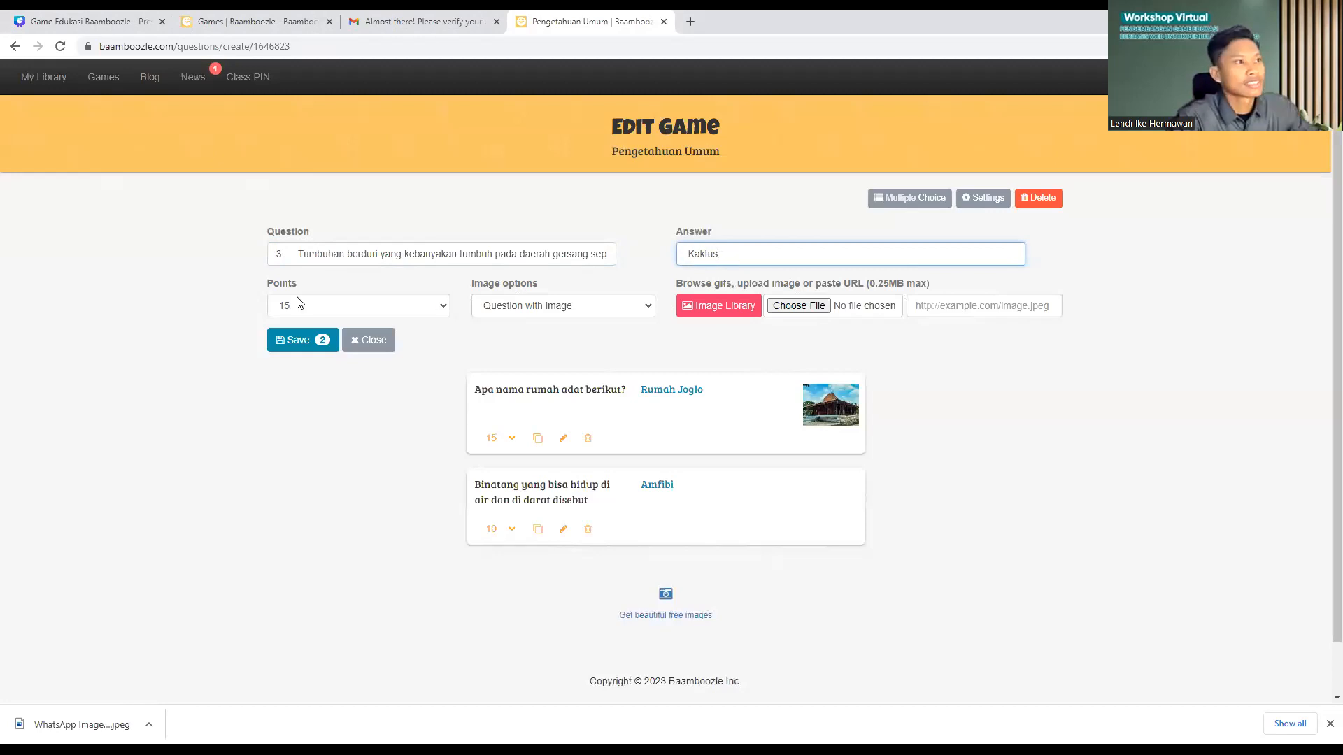
pyautogui.click(305, 342)
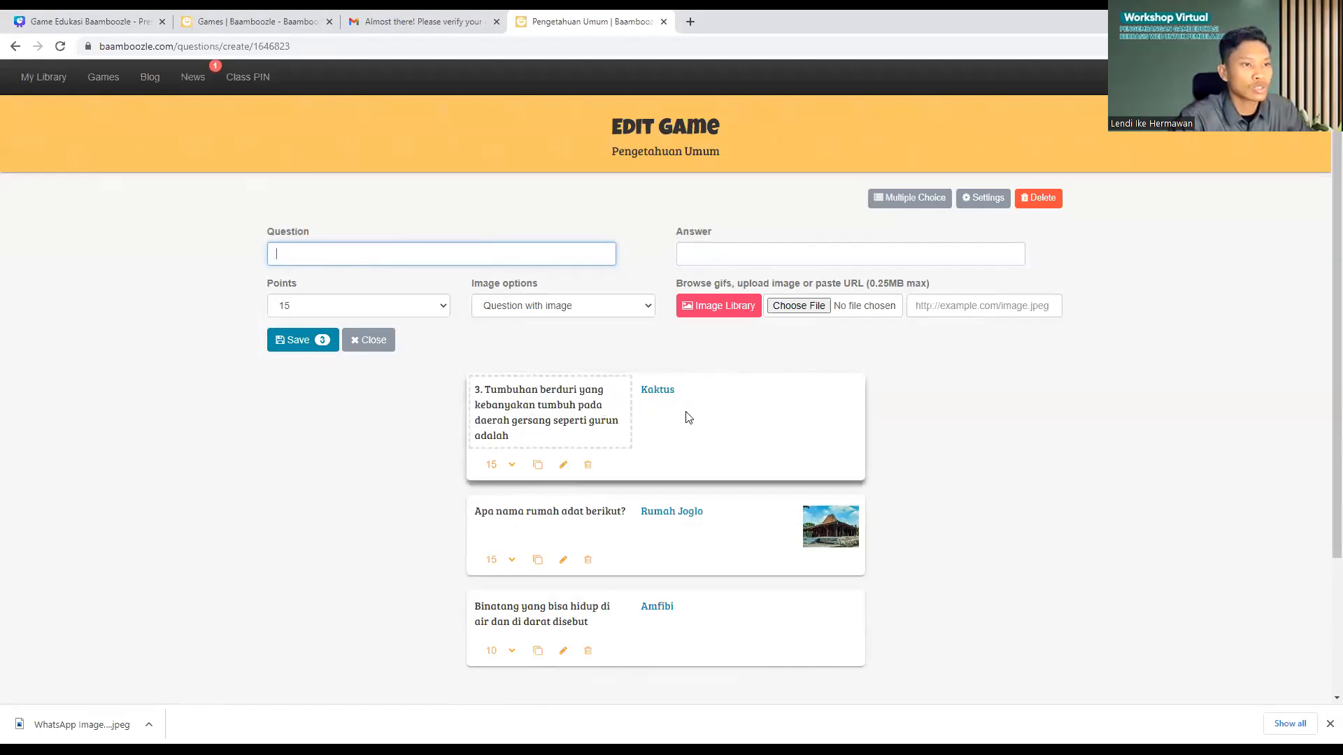
# Step: Edit the Kaktus question to delete its leading '3.' and save it
pyautogui.click(564, 468)
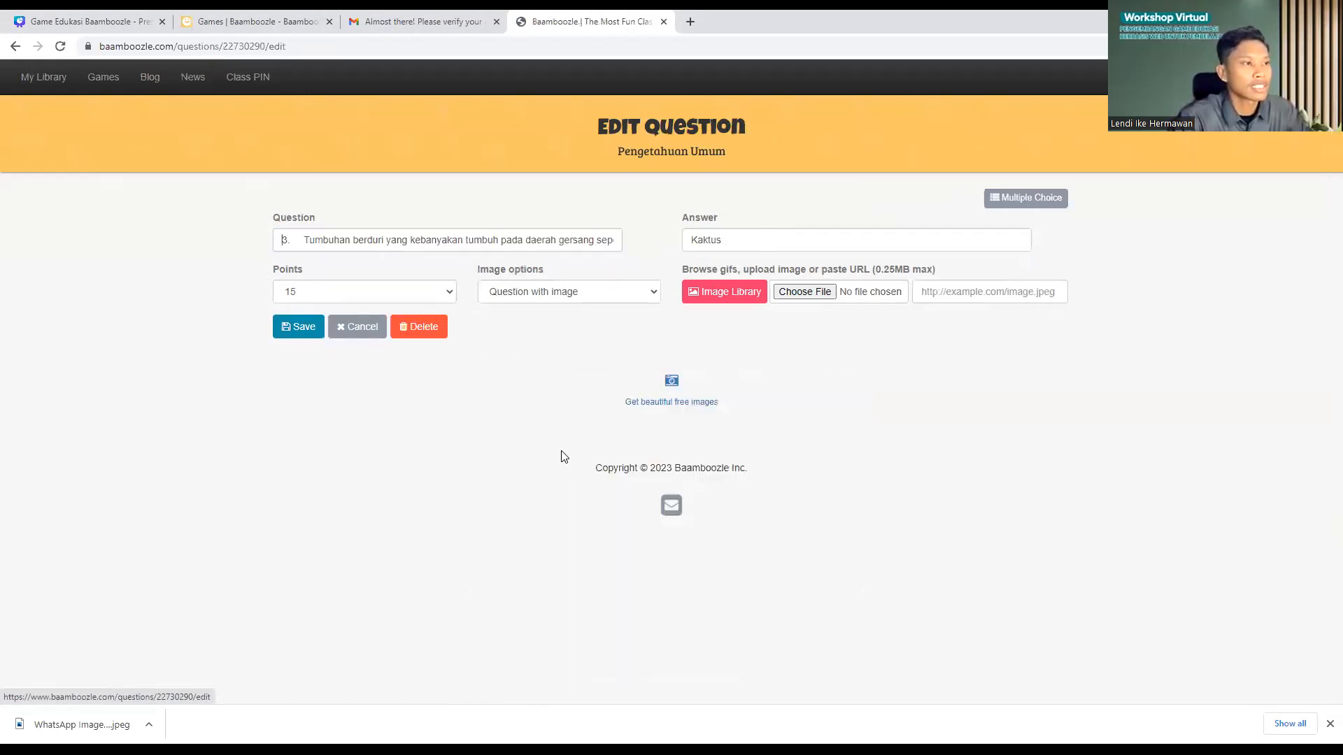
pyautogui.click(303, 238)
pyautogui.press('BackSpace')
pyautogui.press('BackSpace')
pyautogui.press('BackSpace')
pyautogui.click(300, 334)
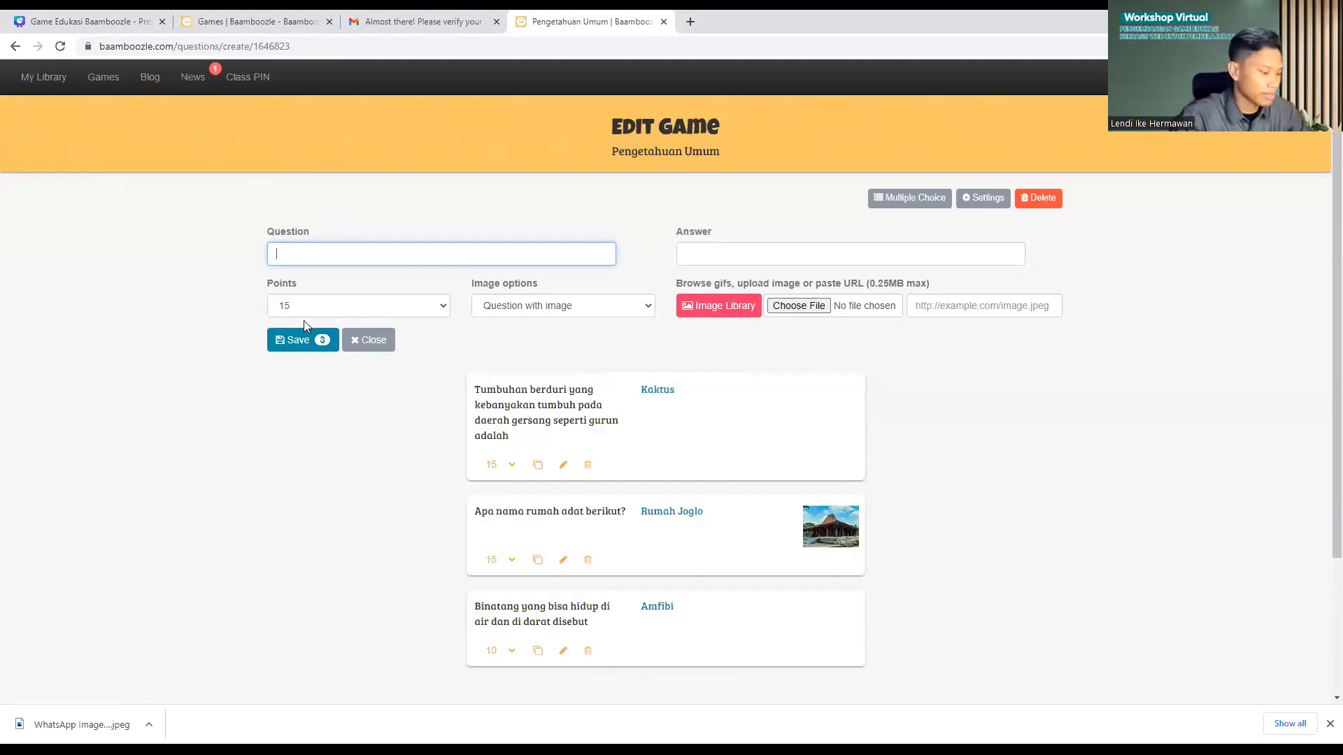
# Step: Add '20+14=' with answer 34, worth 5 points, and save it
pyautogui.write('2')
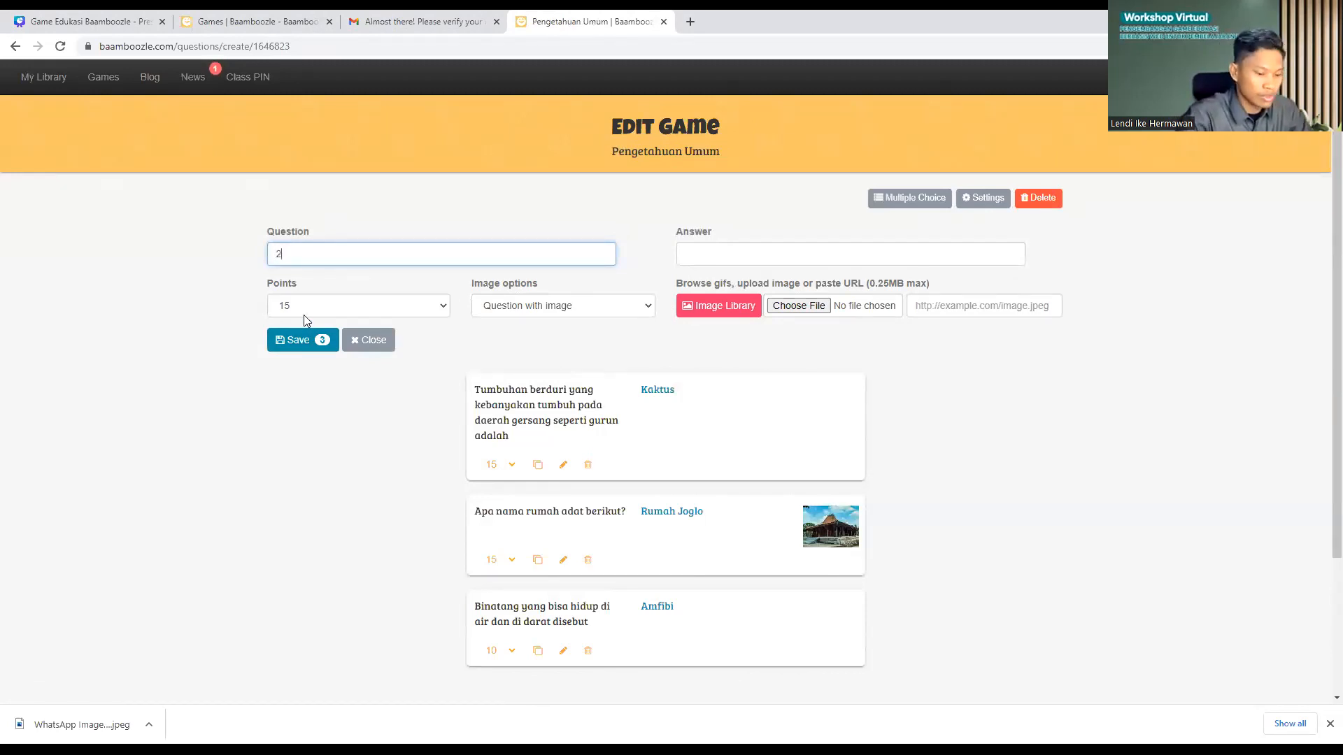
pyautogui.write('0+14')
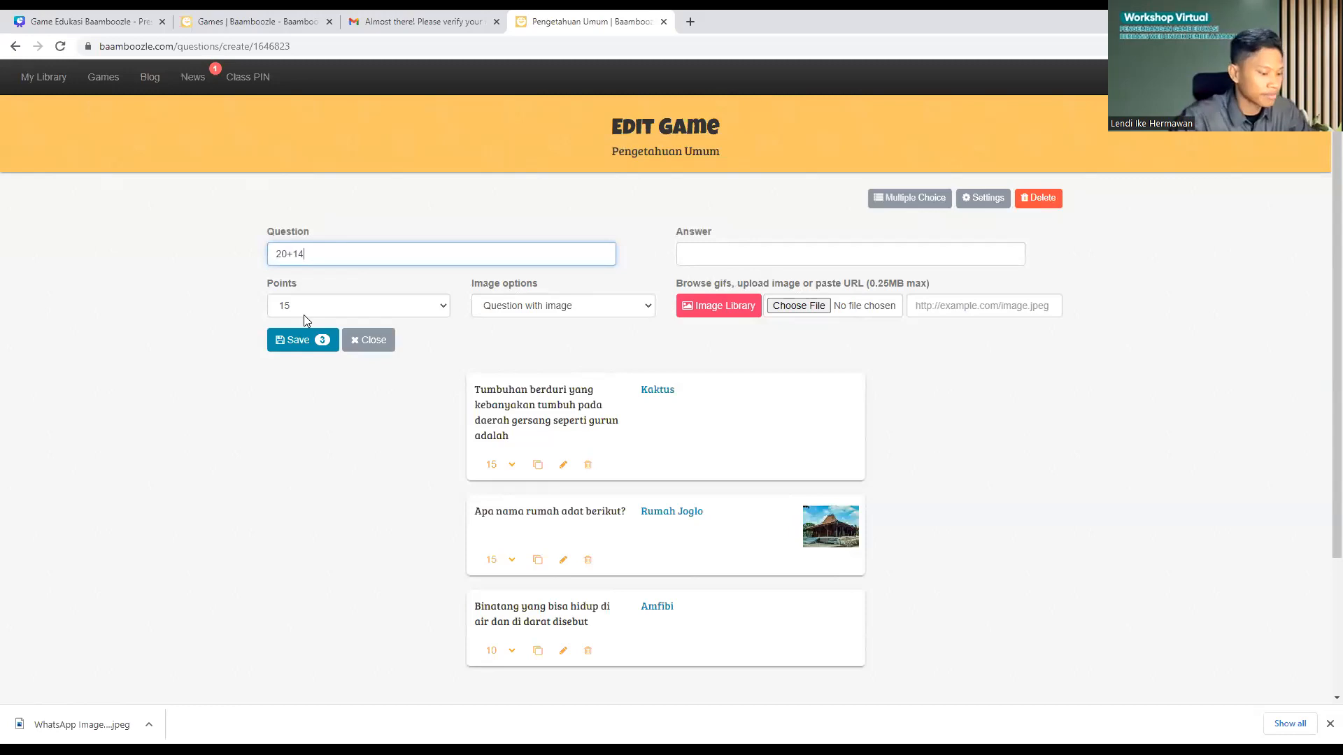
pyautogui.write('=')
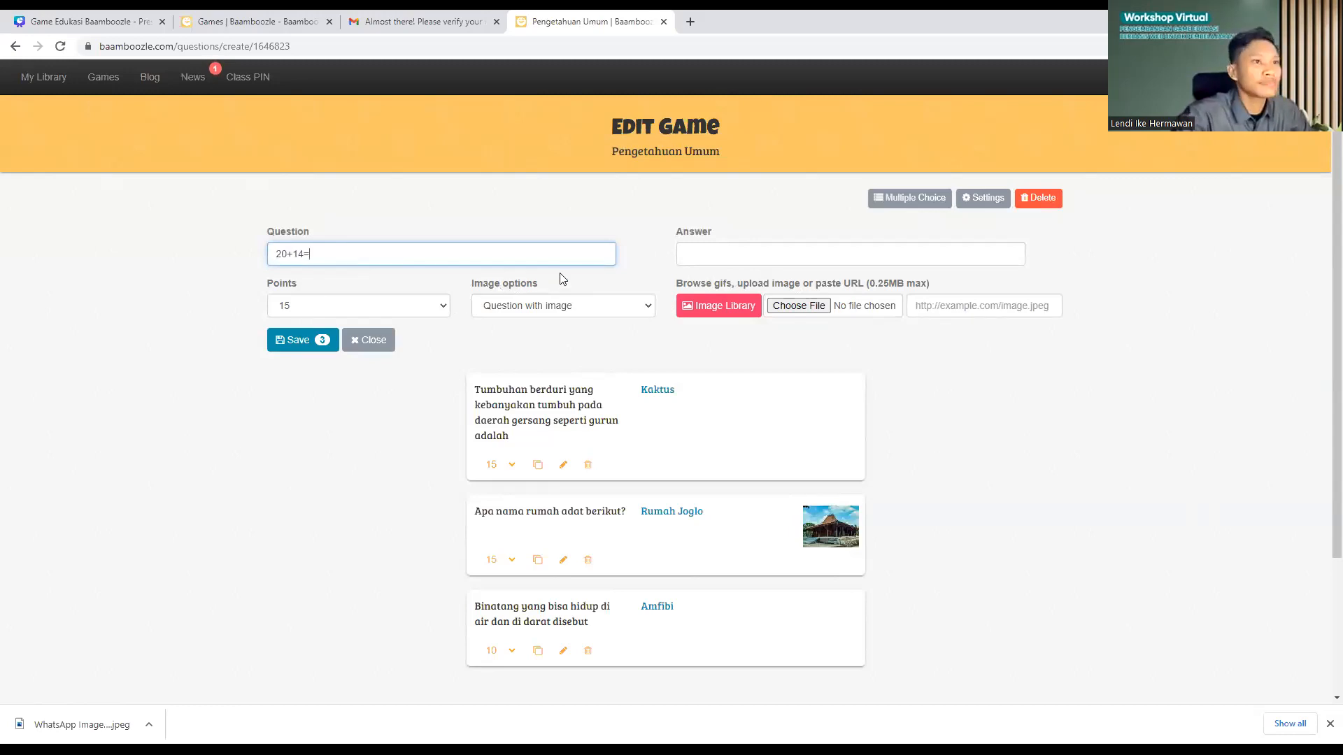
pyautogui.click(693, 255)
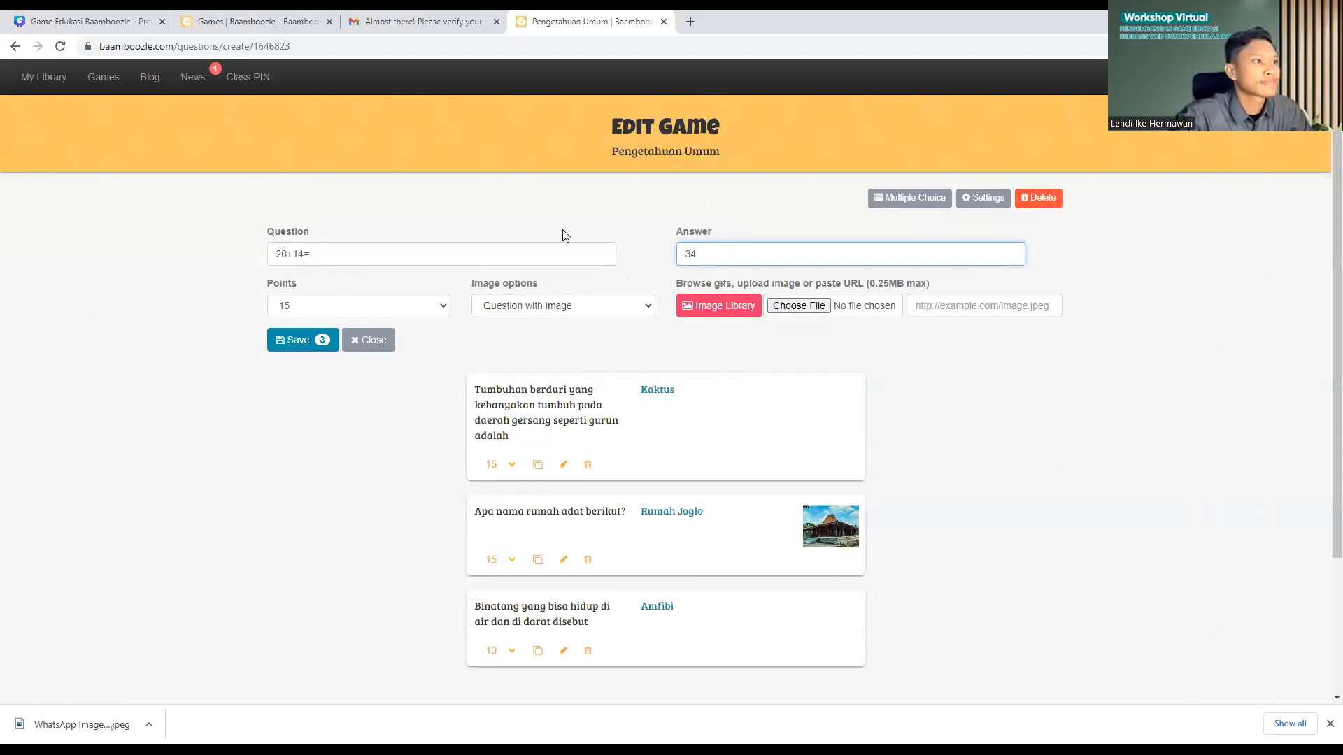
pyautogui.click(325, 308)
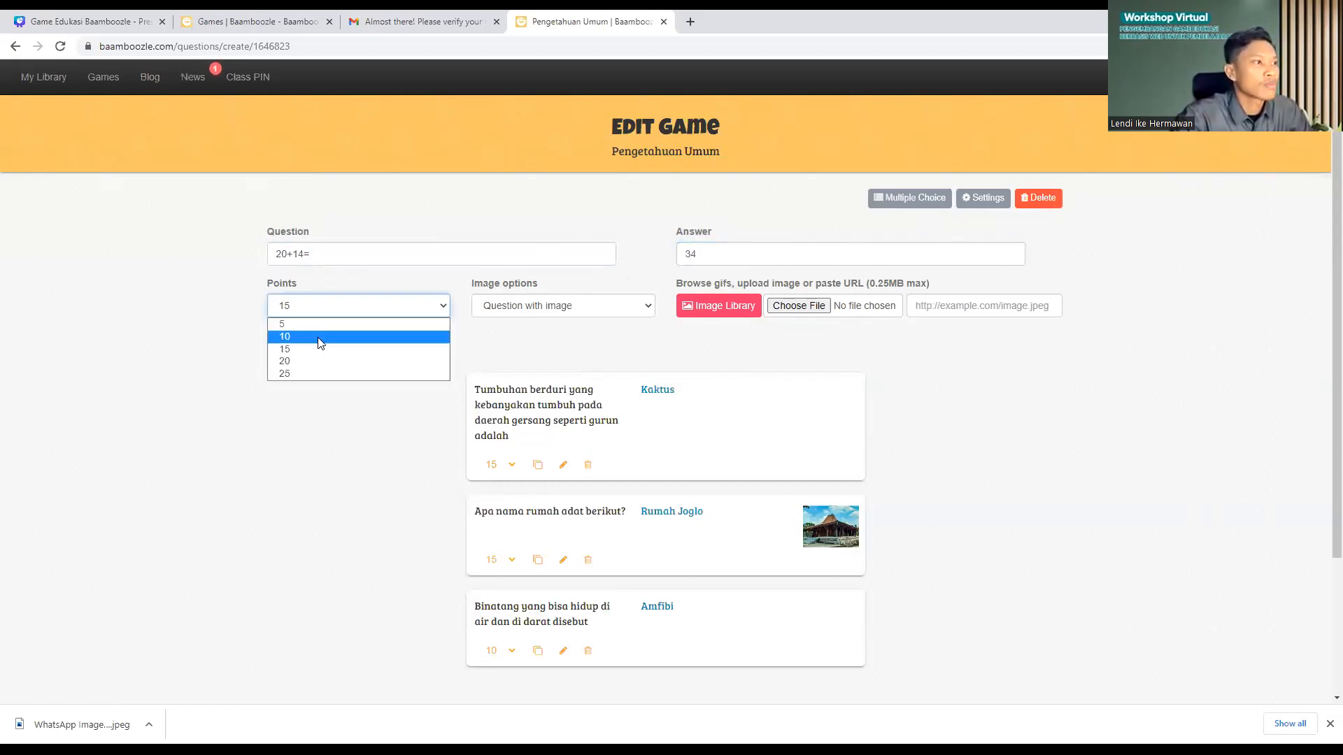
pyautogui.click(307, 326)
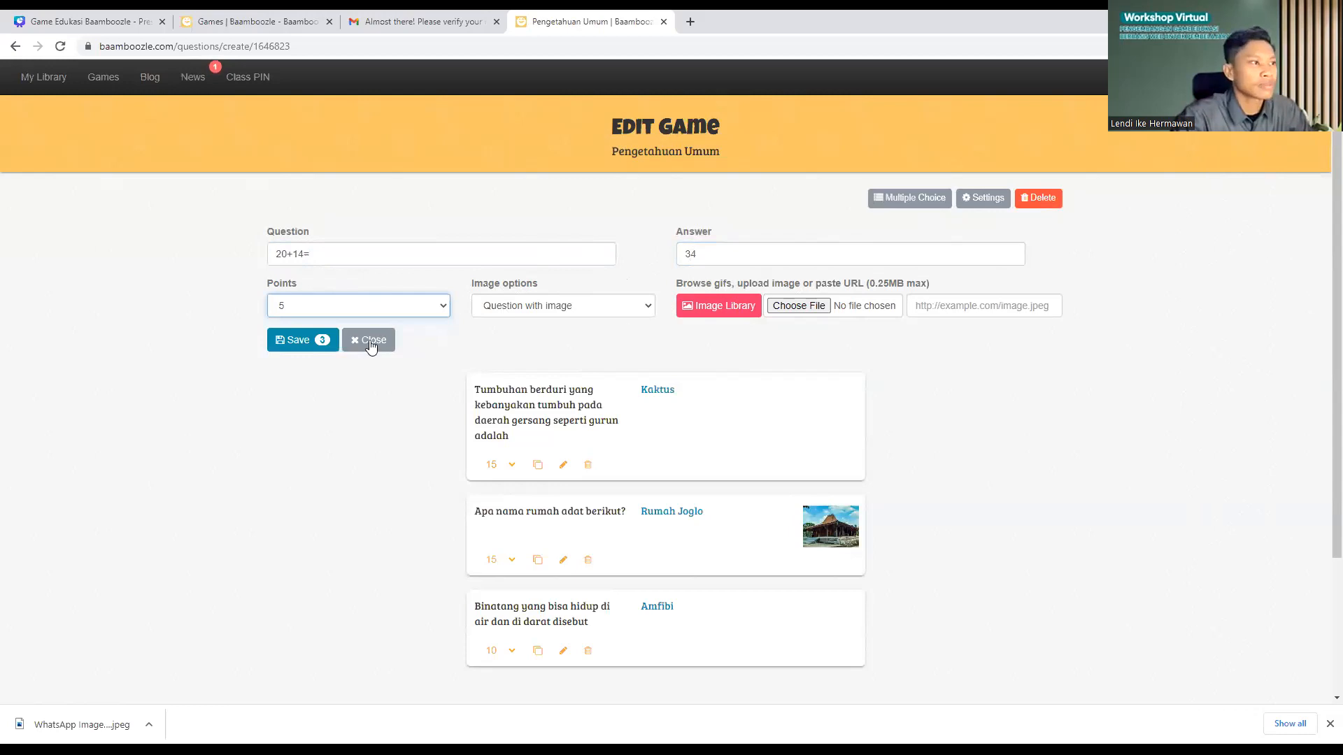
pyautogui.click(295, 342)
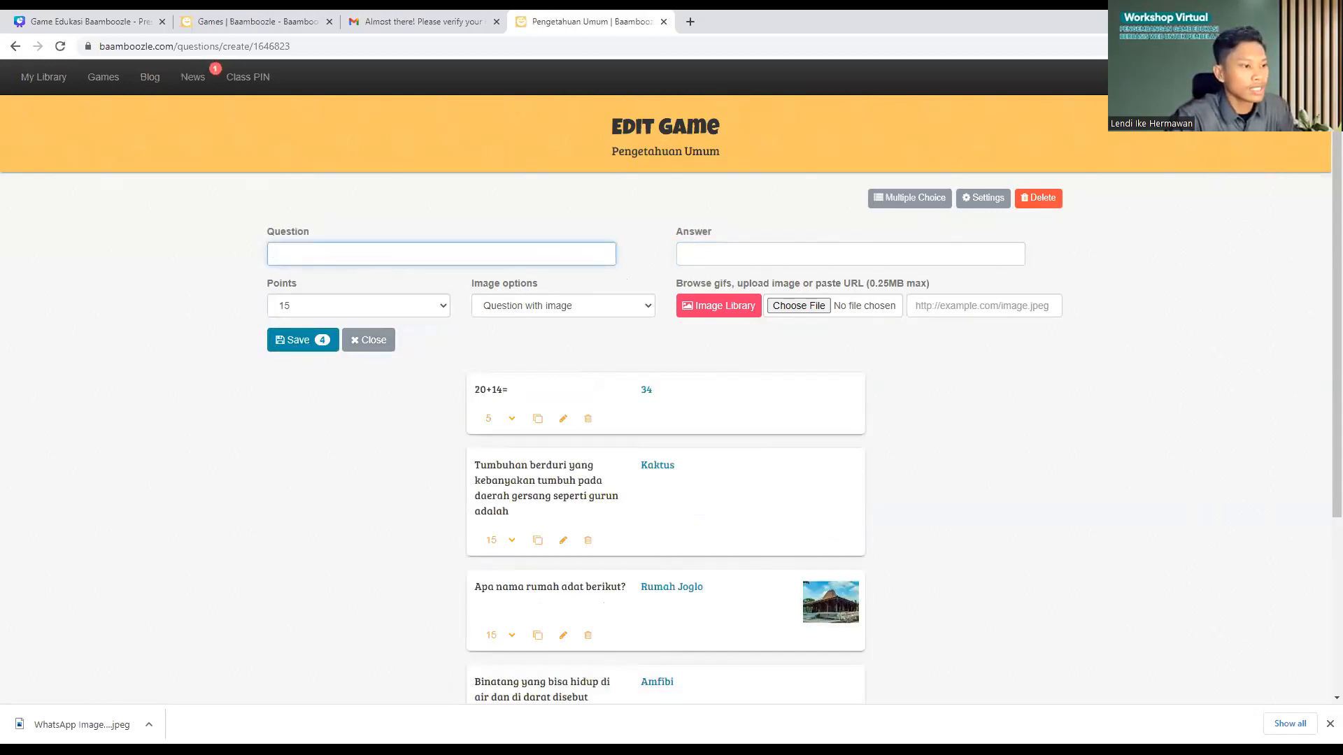
# Step: Paste the Sphinx question, removing its '8.' prefix and the bracketed '(Mesir)'
pyautogui.hotkey('alt', 'Tab')
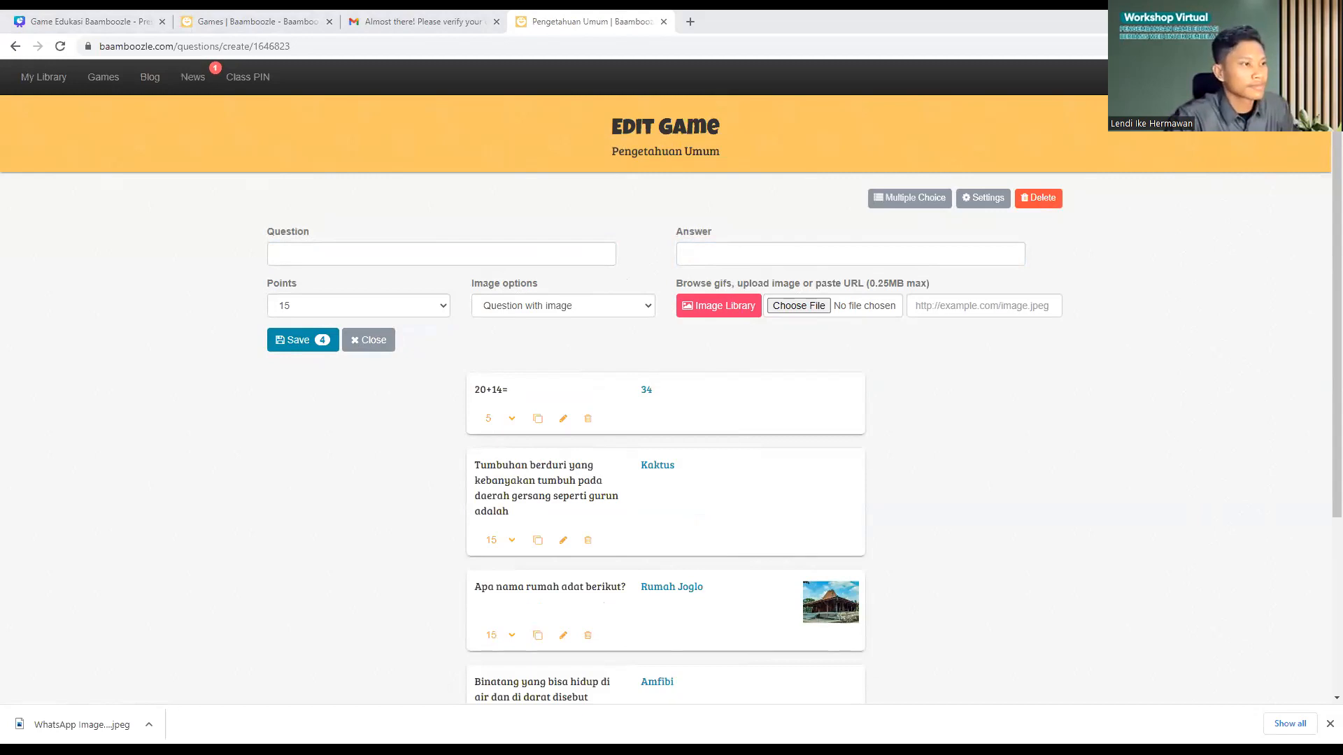
pyautogui.click(294, 256)
pyautogui.write('8\tPatung Sphinx kebanyakan terdapat di negara (Mesir)')
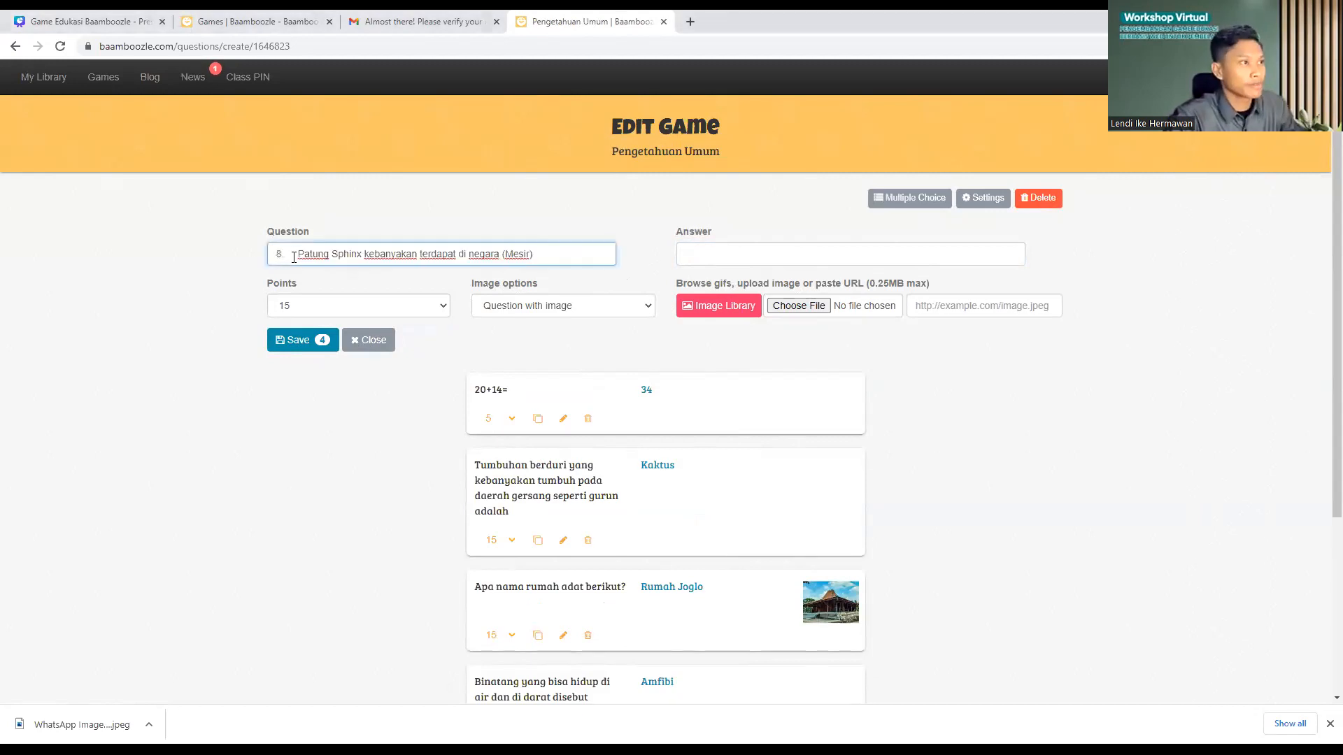
pyautogui.click(300, 256)
pyautogui.press('BackSpace')
pyautogui.press('BackSpace')
pyautogui.press('BackSpace')
pyautogui.press('BackSpace')
pyautogui.press('BackSpace')
pyautogui.press('BackSpace')
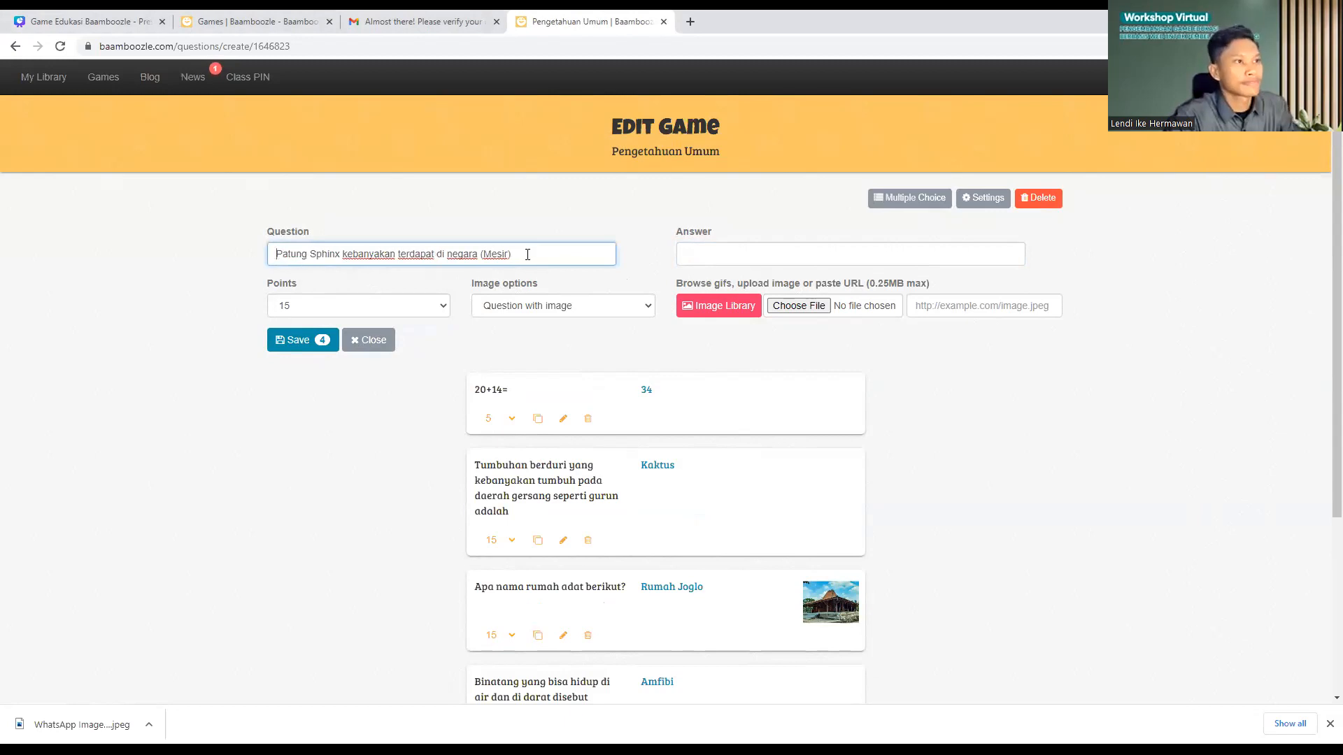
pyautogui.keyDown('shift'); pyautogui.click(478, 254); pyautogui.keyUp('shift')
pyautogui.hotkey('ctrl', 'c')
pyautogui.press('BackSpace')
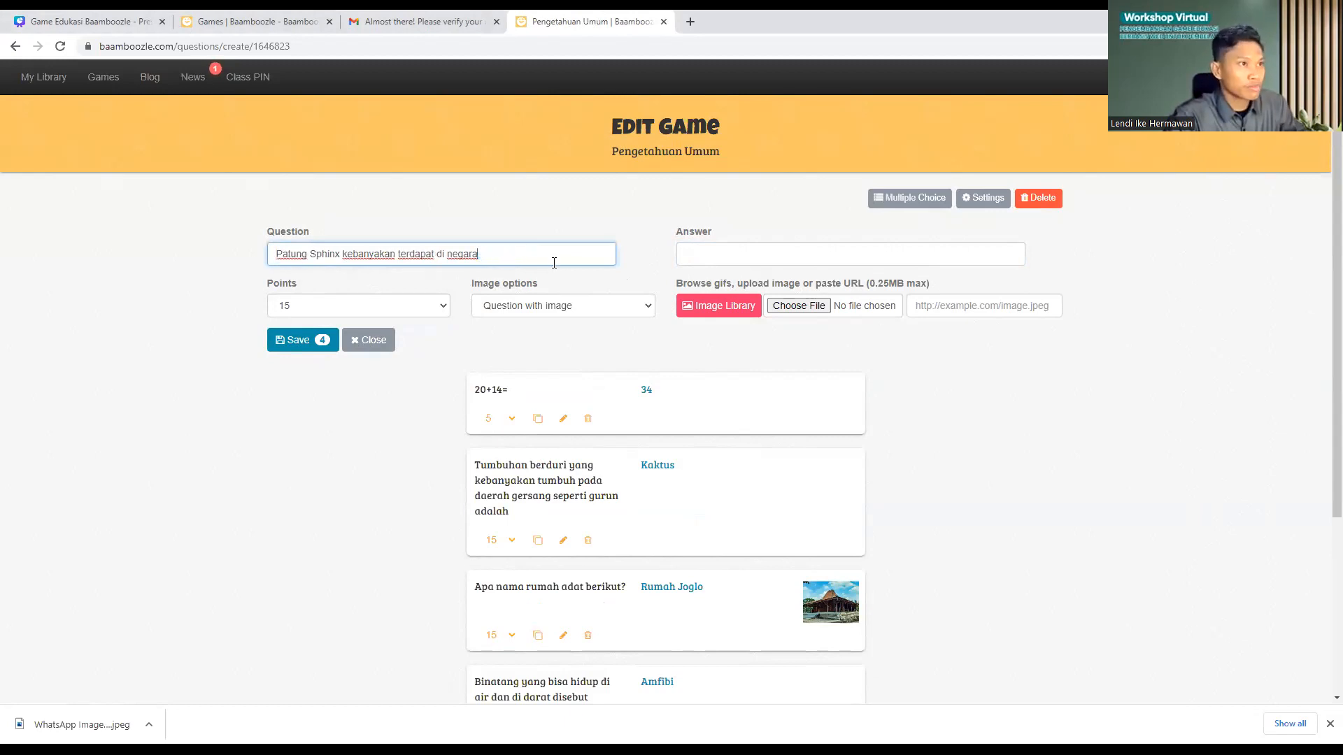
# Step: Enter 'Mesir' without brackets as the answer and save the question
pyautogui.click(705, 258)
pyautogui.hotkey('ctrl', 'v')
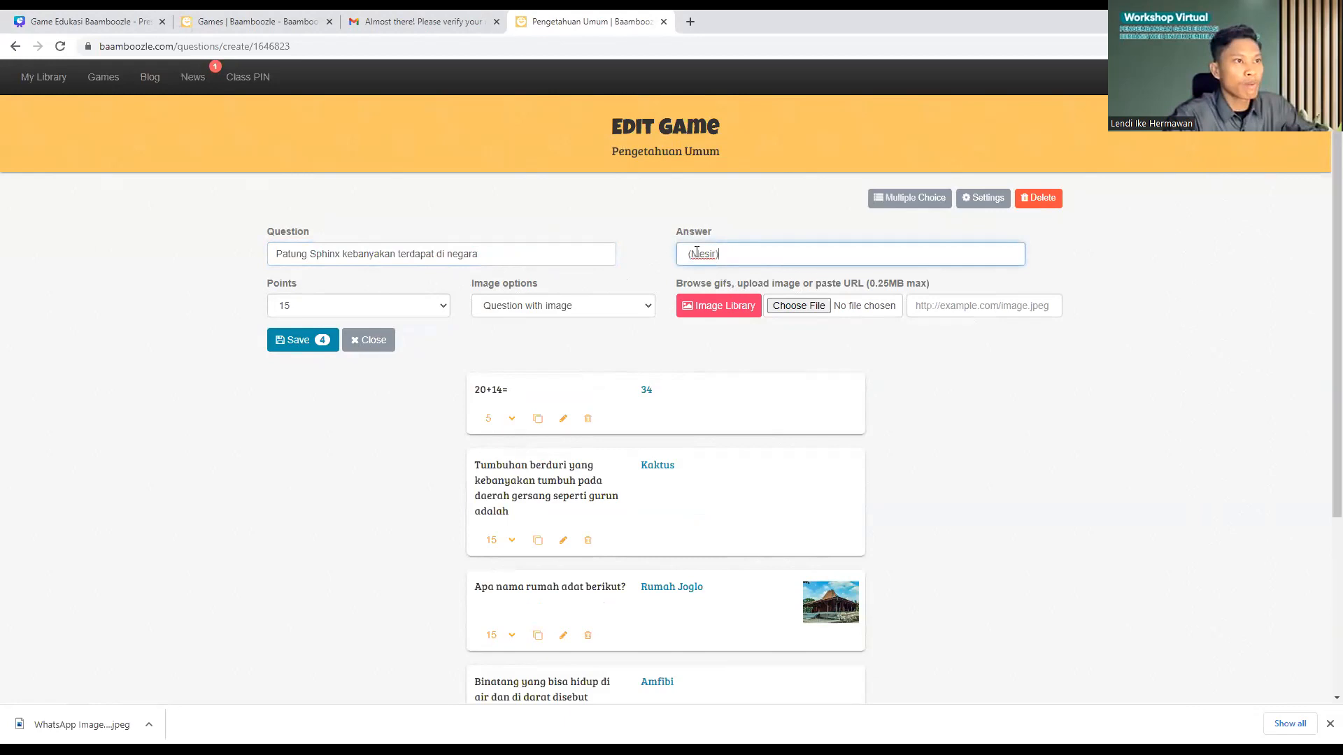
pyautogui.press('BackSpace')
pyautogui.click(716, 257)
pyautogui.press('BackSpace')
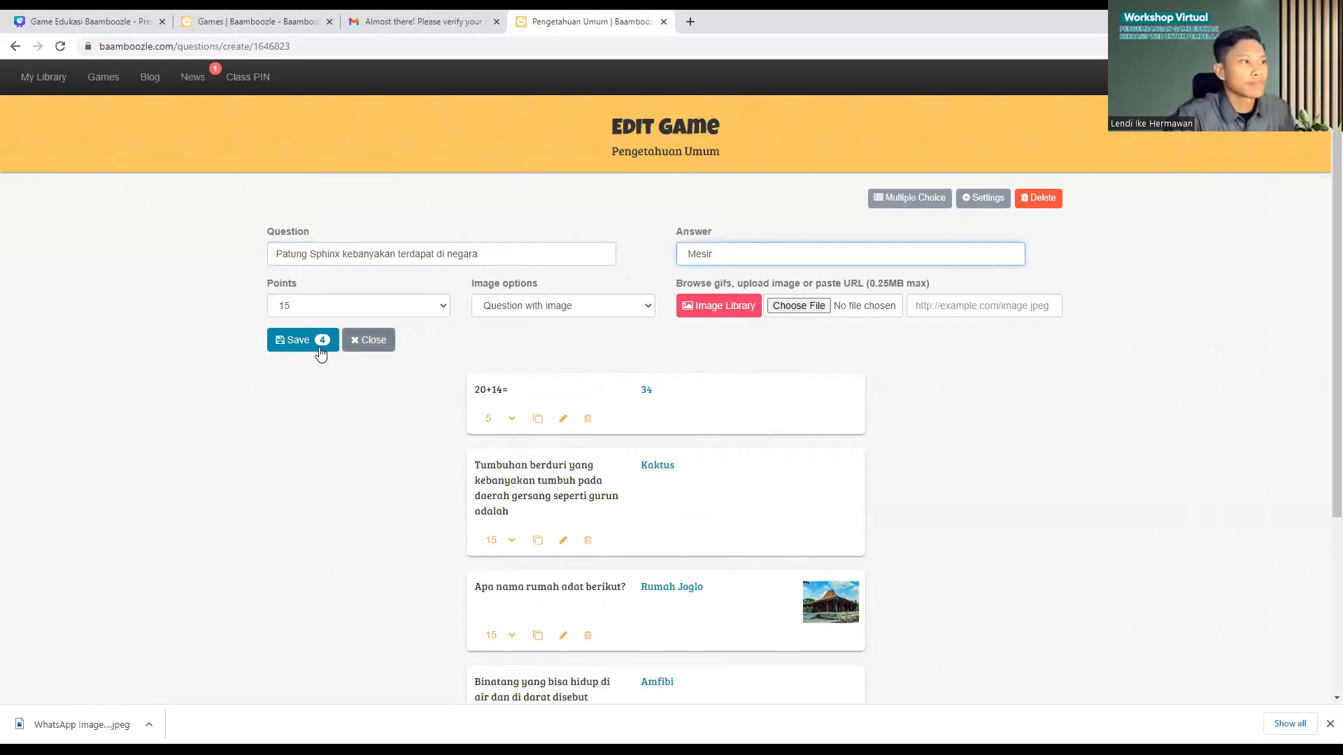
pyautogui.click(317, 344)
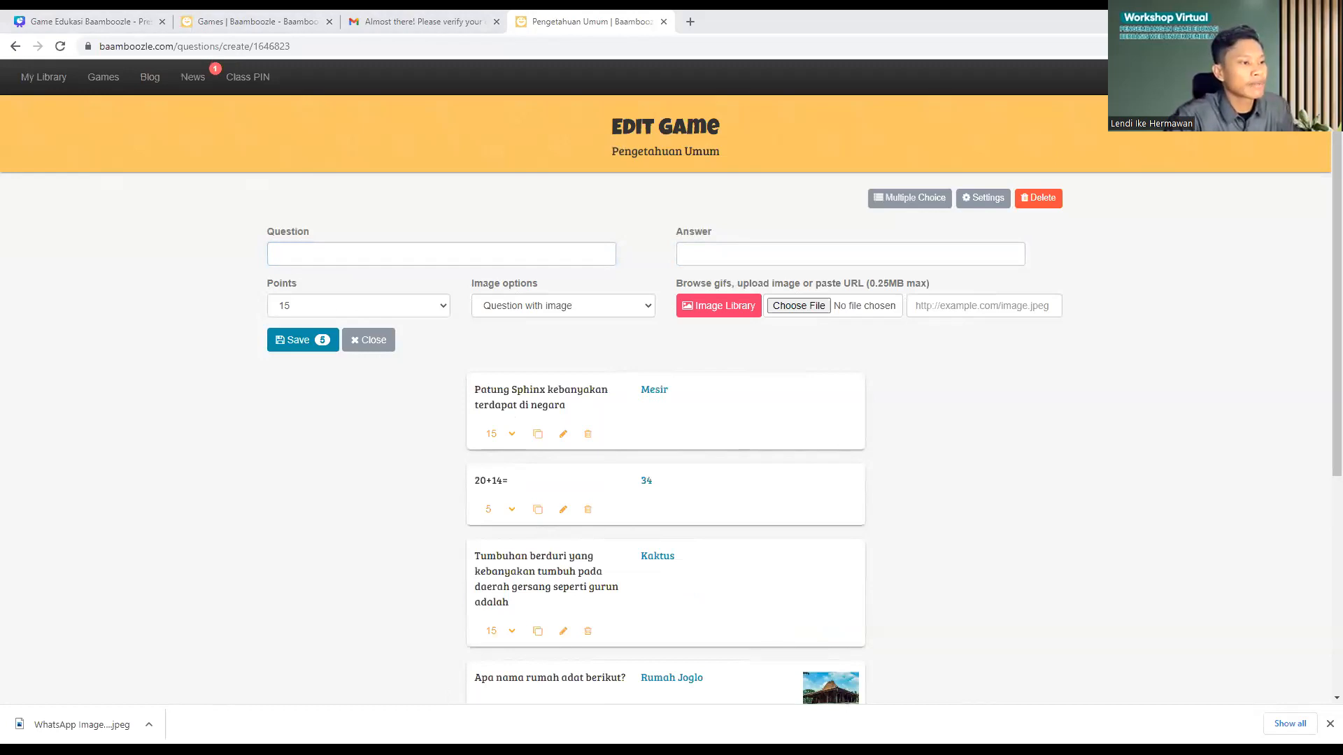
# Step: Add the Paris monument question without its '10.' numbering, answered 'Eiffel', and save it
pyautogui.write('10. Monumen terkenal di kota Paris adalah menara (Eiffel)')
pyautogui.click(299, 257)
pyautogui.press('BackSpace')
pyautogui.press('BackSpace')
pyautogui.press('BackSpace')
pyautogui.press('BackSpace')
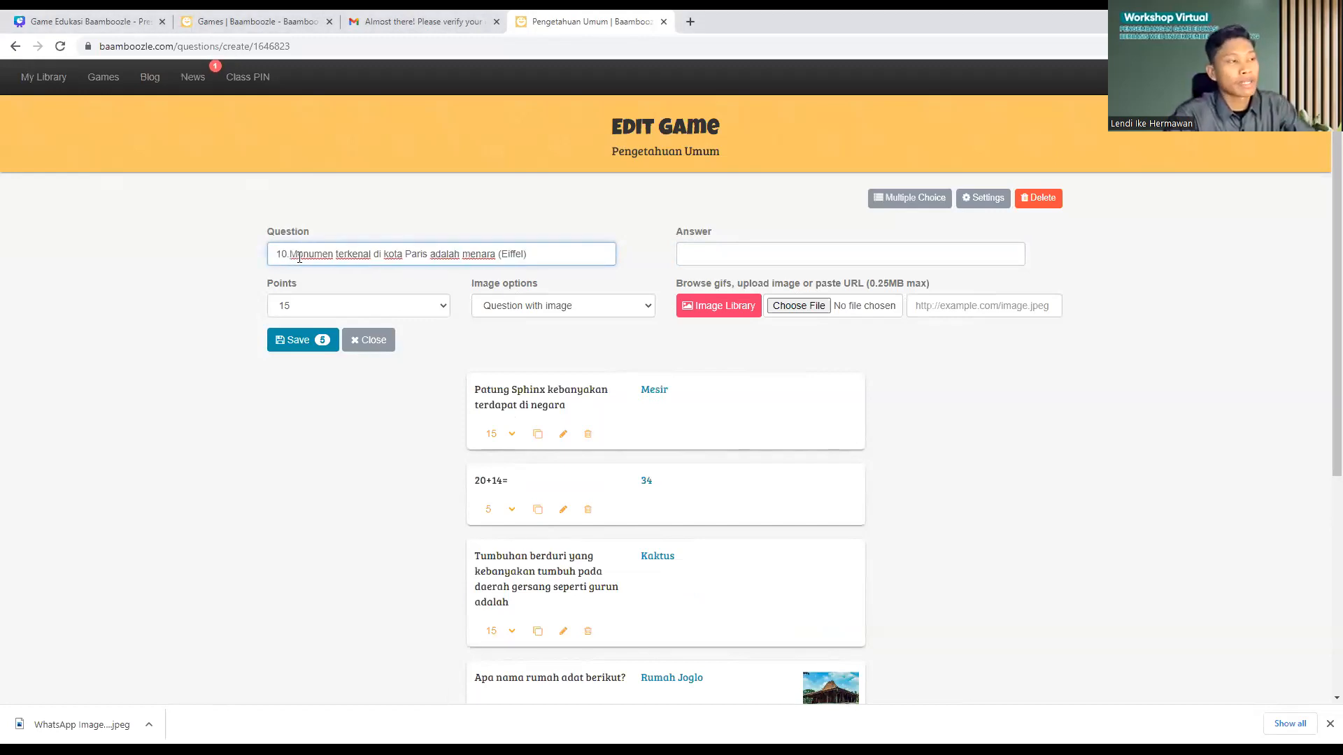
pyautogui.moveTo(519, 255); pyautogui.dragTo(484, 255)
pyautogui.hotkey('ctrl', 'c')
pyautogui.press('BackSpace')
pyautogui.click(712, 255)
pyautogui.hotkey('ctrl', 'v')
pyautogui.press('Left')
pyautogui.press('Left')
pyautogui.press('Left')
pyautogui.press('Left')
pyautogui.press('Left')
pyautogui.press('Left')
pyautogui.press('Left')
pyautogui.press('Left')
pyautogui.press('Delete')
pyautogui.press('End')
pyautogui.press('BackSpace')
pyautogui.click(286, 348)
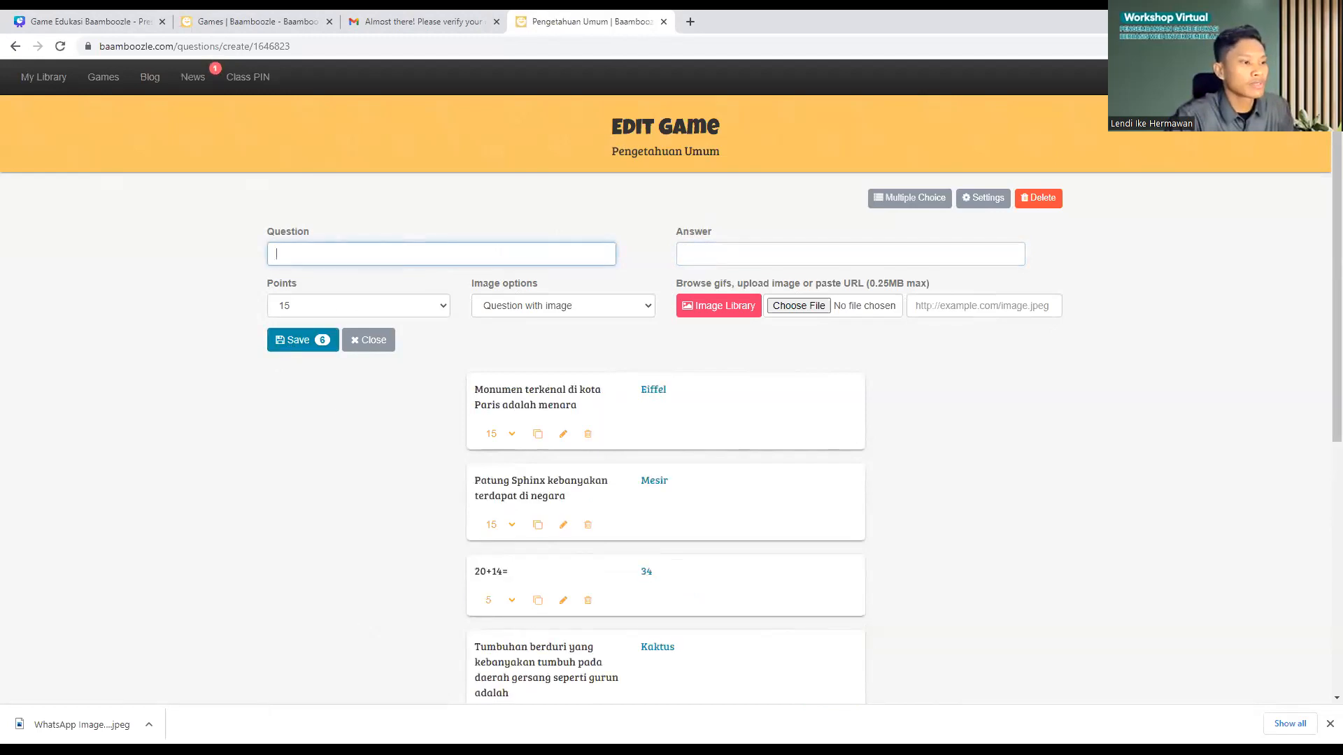
# Step: Paste the smallest-animal question, removing its '12.' numbering and the bracketed '(Amuba)'
pyautogui.hotkey('alt', 'Tab')
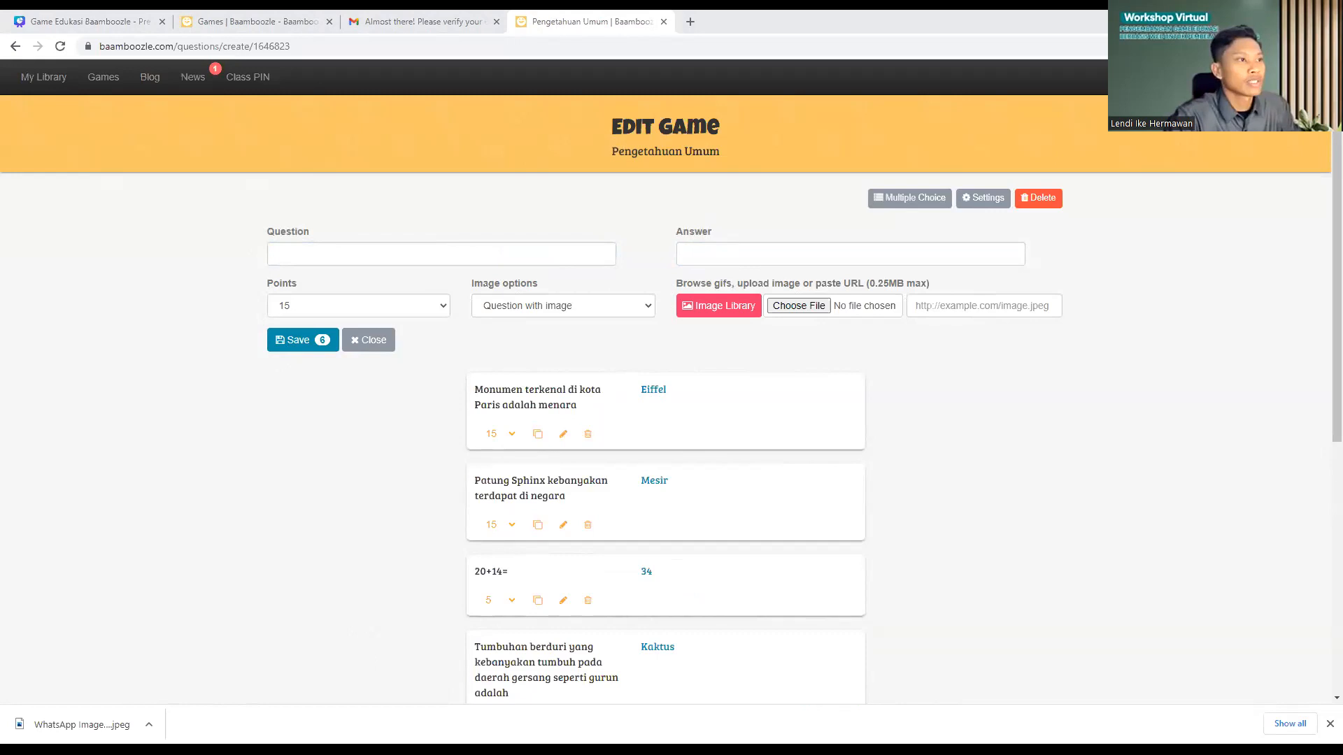
pyautogui.click(475, 255)
pyautogui.write('12.\tHewan terkecil adalah (Amuba)')
pyautogui.click(299, 254)
pyautogui.press('BackSpace')
pyautogui.press('BackSpace')
pyautogui.press('BackSpace')
pyautogui.press('BackSpace')
pyautogui.moveTo(432, 257); pyautogui.dragTo(371, 254)
pyautogui.hotkey('ctrl', 'c')
pyautogui.press('BackSpace')
# Step: Give it the answer 'Amuba' without brackets, set 5 points, and save
pyautogui.click(689, 258)
pyautogui.hotkey('ctrl', 'v')
pyautogui.press('BackSpace')
pyautogui.click(733, 258)
pyautogui.press('BackSpace')
pyautogui.click(306, 316)
pyautogui.click(305, 325)
pyautogui.click(303, 340)
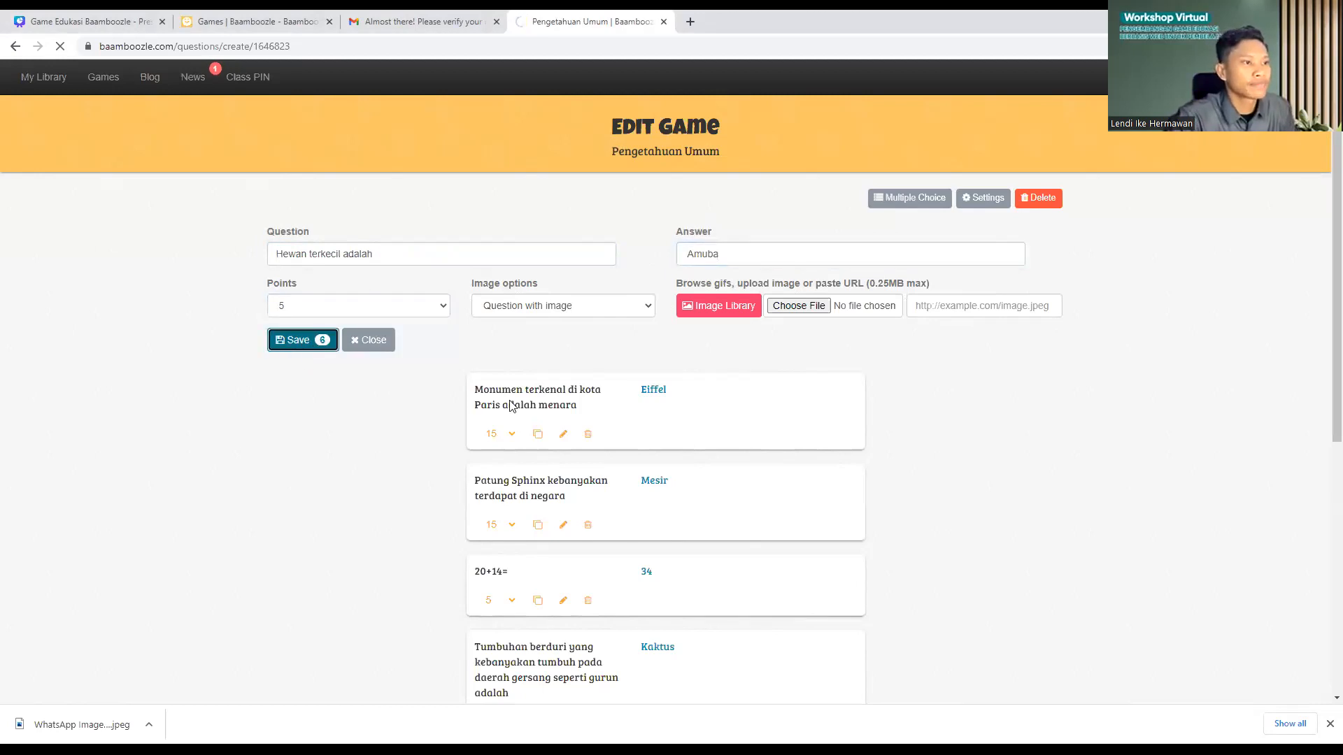
# Step: Paste the solar-system question, deleting its '5.' numbering and the bracketed '(Matahari)'
pyautogui.scroll(-7, 653, 441)
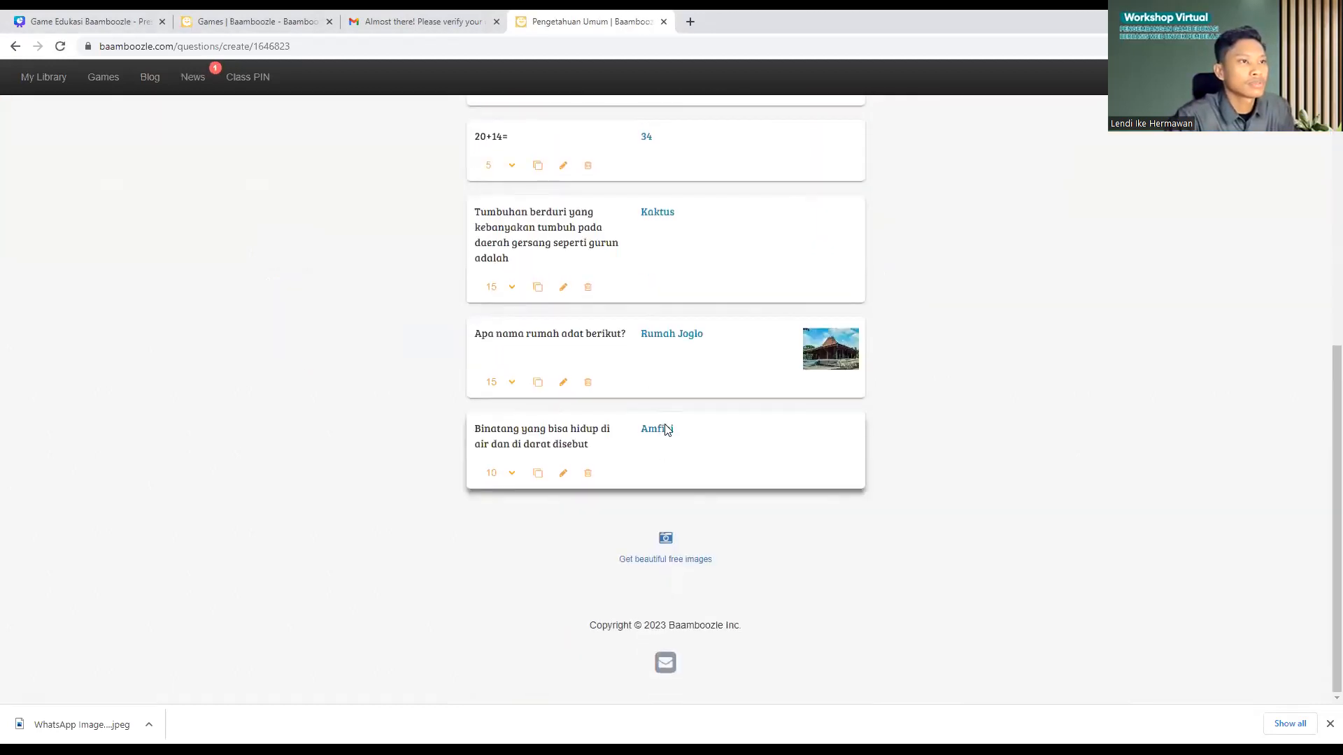
pyautogui.scroll(3, 660, 345)
pyautogui.scroll(2, 656, 219)
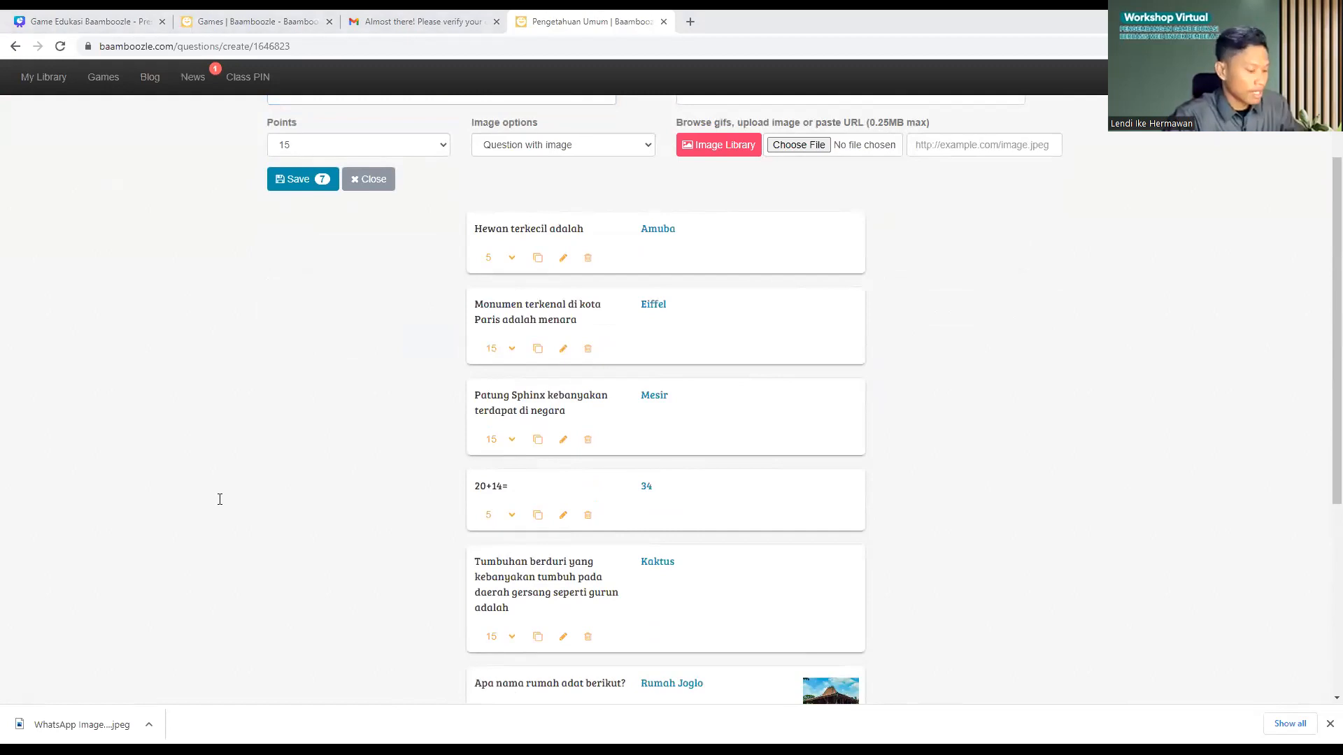
pyautogui.scroll(3, 578, 298)
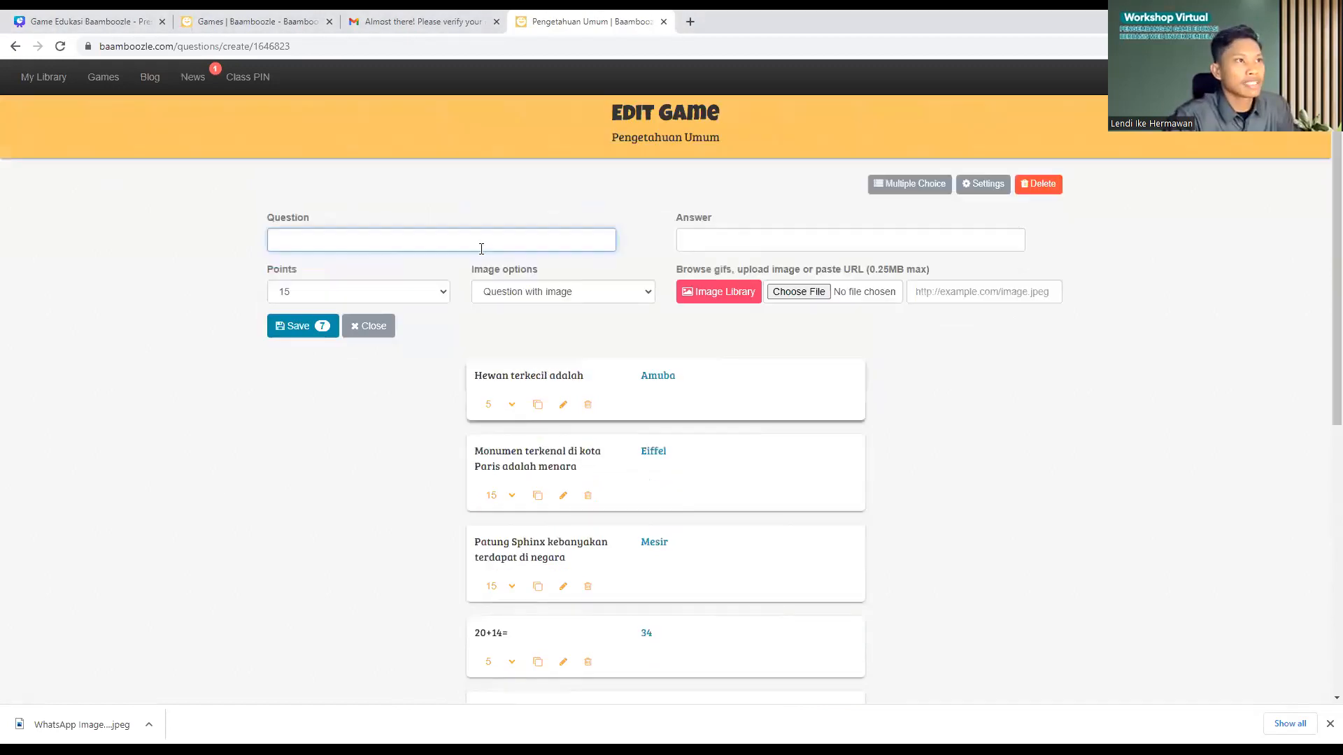
pyautogui.write('15.\tPusat peredaran tata surya adalah (Matahari)')
pyautogui.click(299, 254)
pyautogui.press('BackSpace')
pyautogui.press('BackSpace')
pyautogui.press('BackSpace')
pyautogui.press('BackSpace')
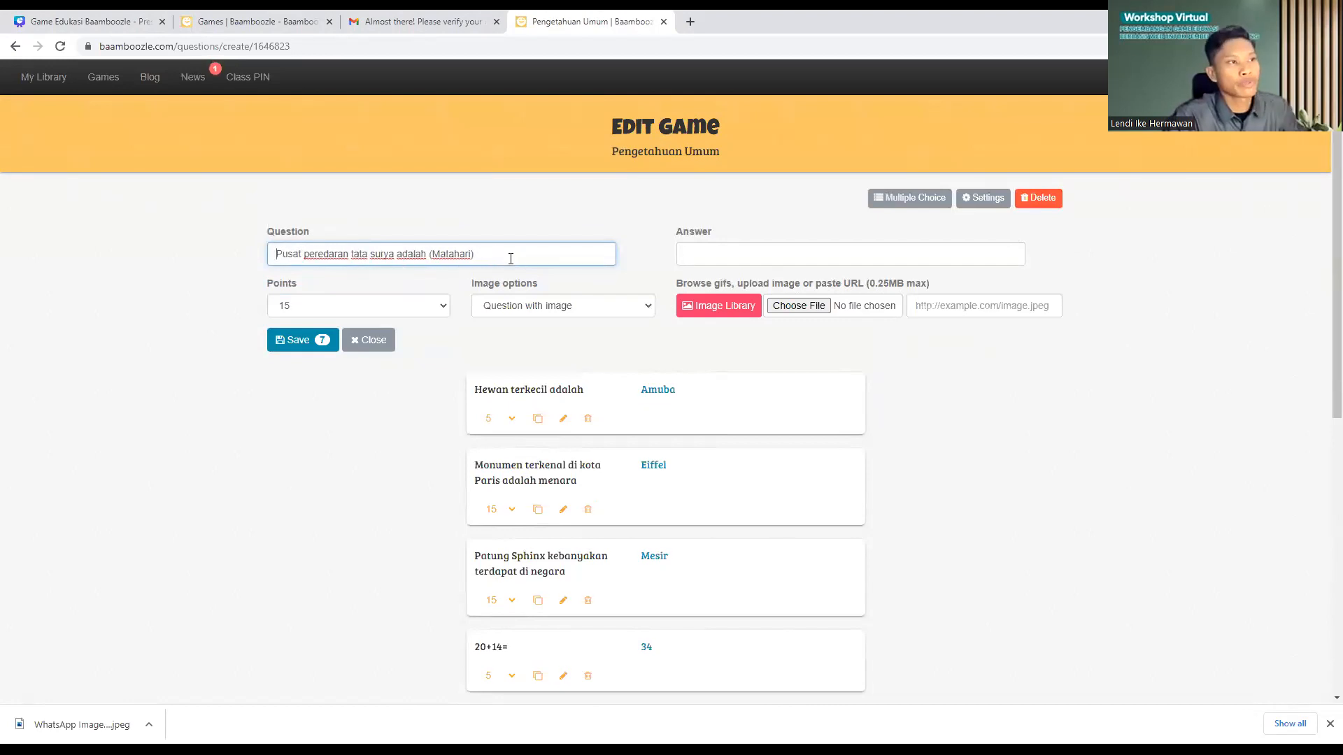
pyautogui.hotkey('shift', 'Left')
pyautogui.hotkey('shift', 'Left')
pyautogui.hotkey('shift', 'Left')
pyautogui.hotkey('shift', 'Left')
pyautogui.hotkey('shift', 'Left')
pyautogui.hotkey('shift', 'Left')
pyautogui.hotkey('shift', 'Left')
pyautogui.hotkey('shift', 'Left')
pyautogui.hotkey('shift', 'Left')
pyautogui.hotkey('shift', 'Left')
pyautogui.press('BackSpace')
# Step: Enter 'Matahari' without brackets as the answer, set 10 points, and save
pyautogui.click(710, 254)
pyautogui.write('(Matahari)')
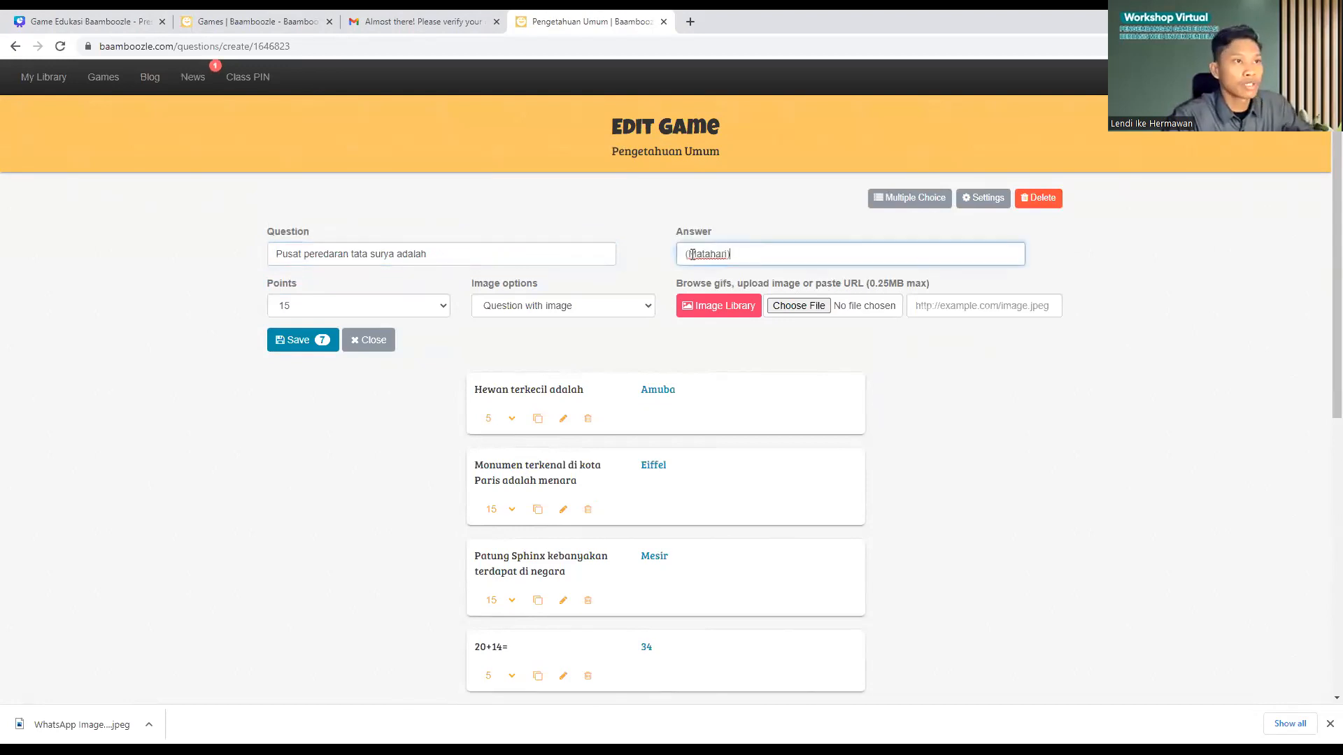
pyautogui.press('Delete')
pyautogui.press('End')
pyautogui.press('BackSpace')
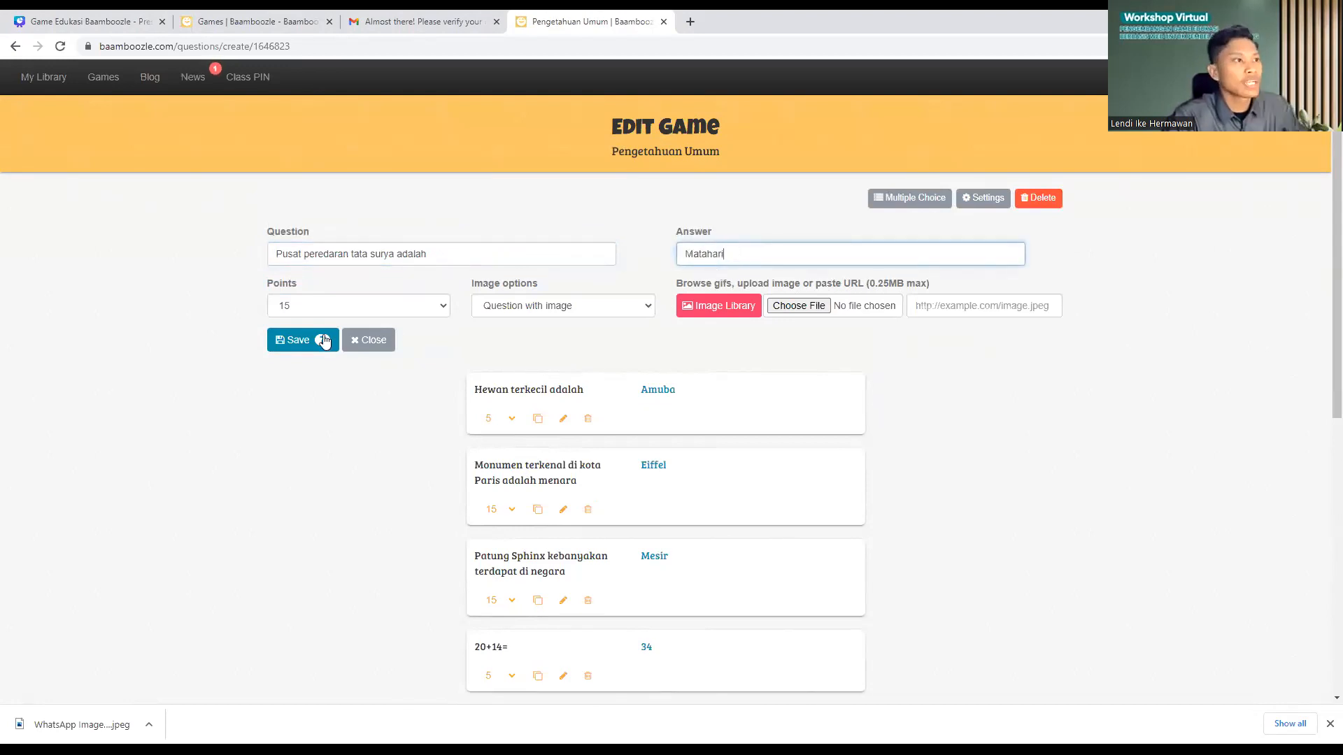
pyautogui.click(343, 310)
pyautogui.click(332, 330)
pyautogui.click(308, 340)
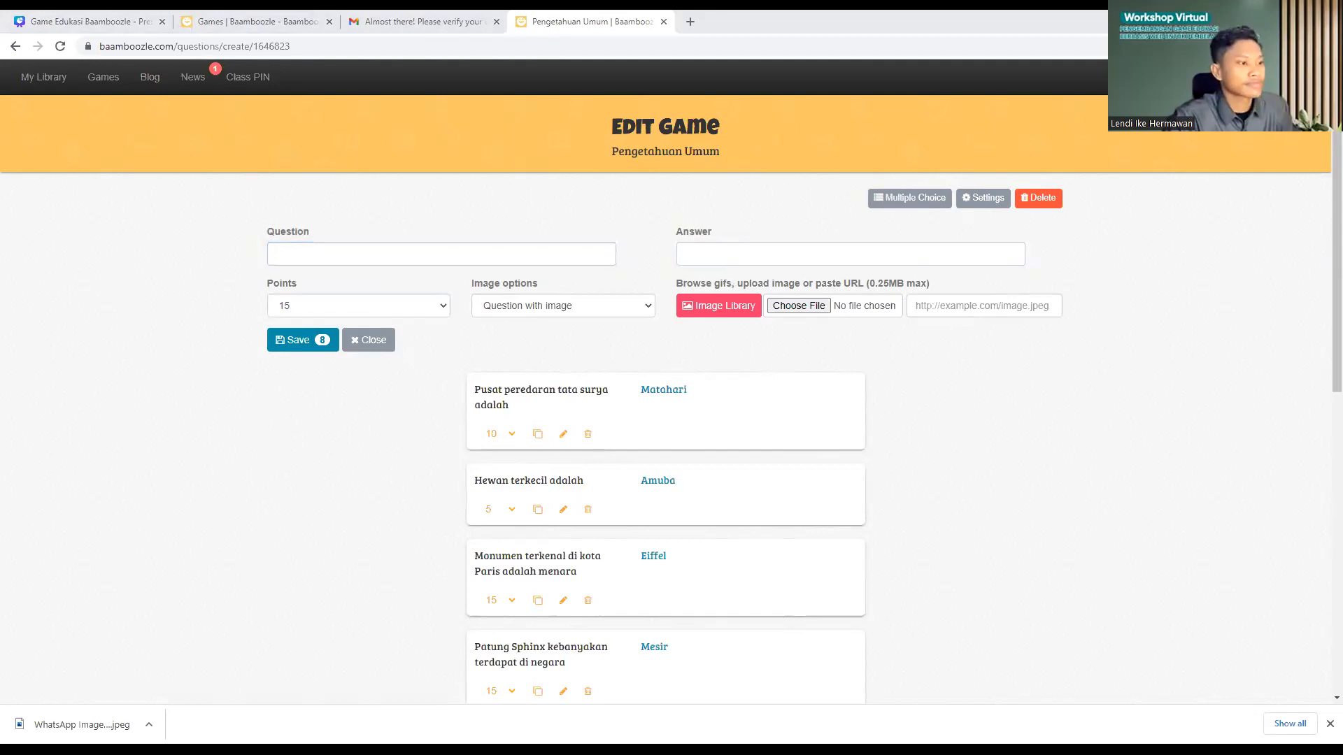
# Step: Add the mosquito larvae question without its '20.' numbering, answered 'Abate', and save it
pyautogui.write('20.\tNama obat untuk membunuh jentik-jentik nyamuk di air adalah (Abate)')
pyautogui.click(298, 255)
pyautogui.press('BackSpace')
pyautogui.press('BackSpace')
pyautogui.press('BackSpace')
pyautogui.press('BackSpace')
pyautogui.moveTo(583, 254); pyautogui.dragTo(549, 253)
pyautogui.hotkey('ctrl', 'x')
pyautogui.click(678, 253)
pyautogui.hotkey('ctrl', 'v')
pyautogui.click(690, 255)
pyautogui.press('BackSpace')
pyautogui.press('BackSpace')
pyautogui.click(314, 340)
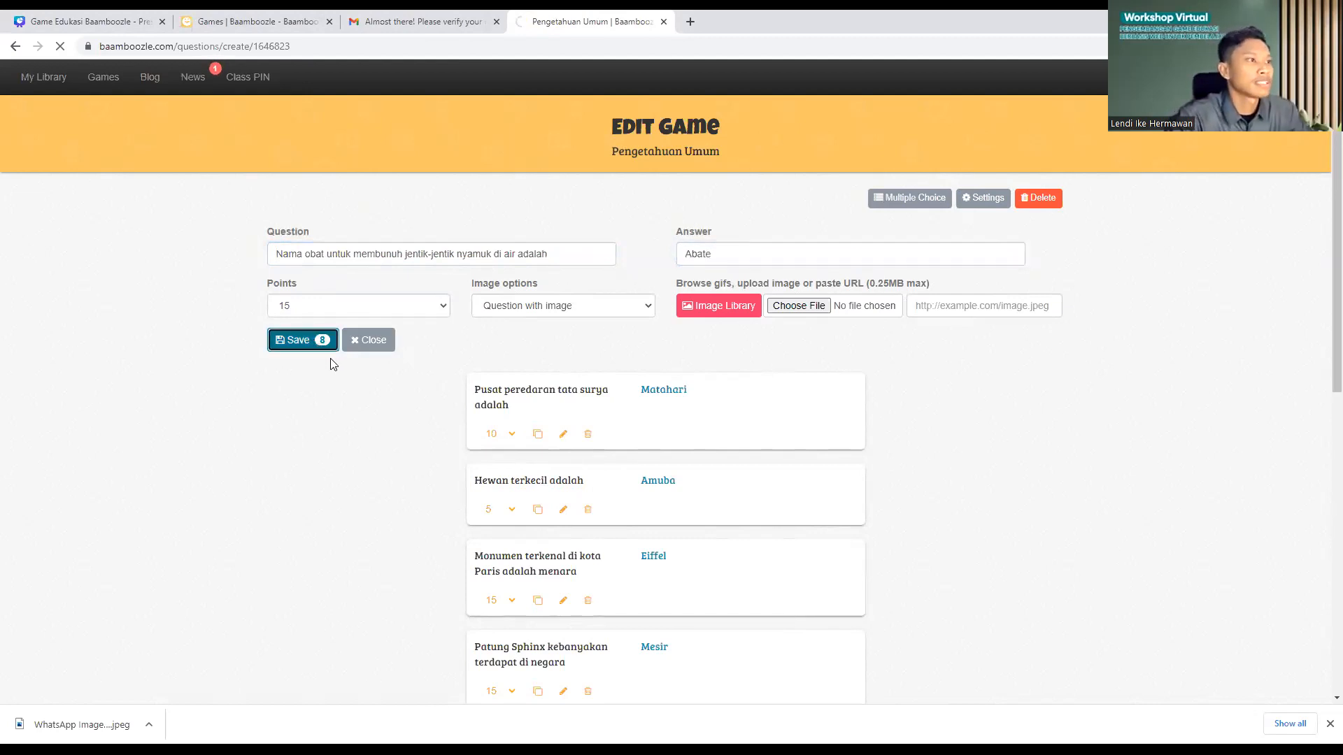
# Step: Add '1+3=' answered 4 and '4-2=' answered 2, saving each
pyautogui.write('1+3=')
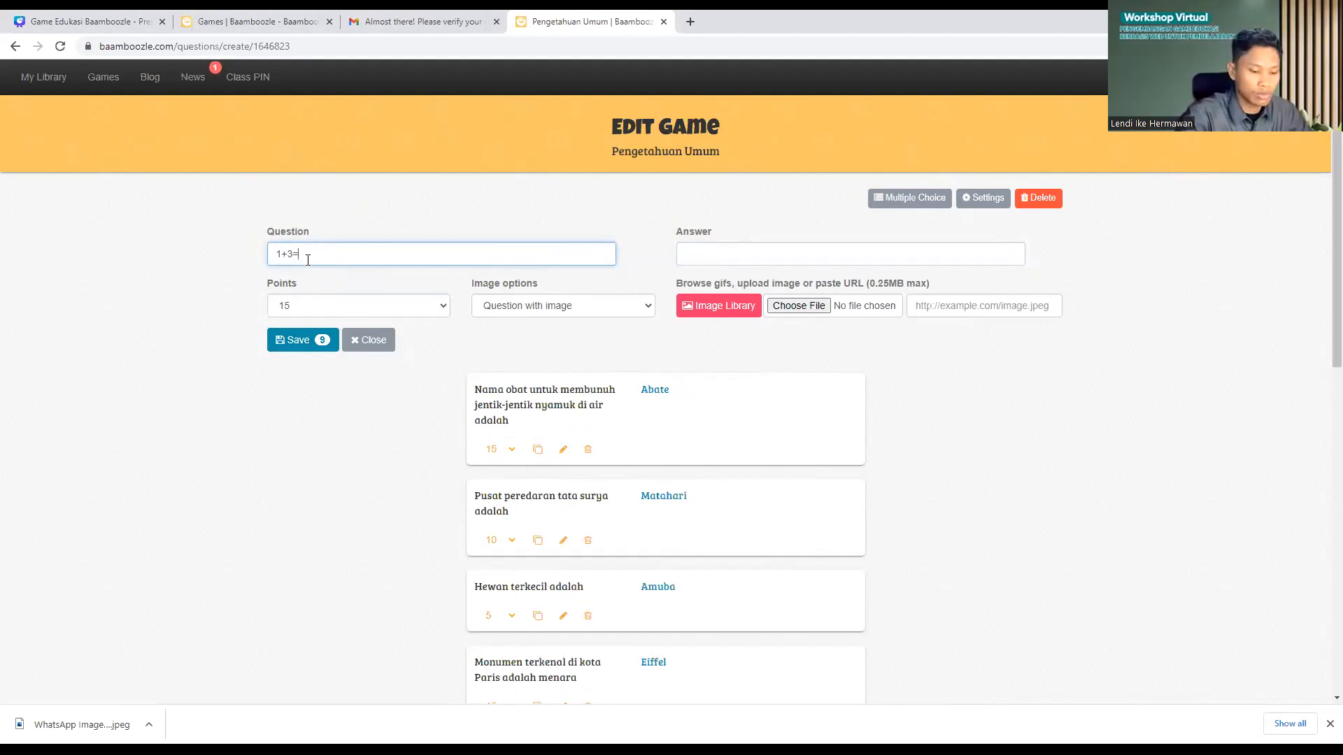
pyautogui.write('4')
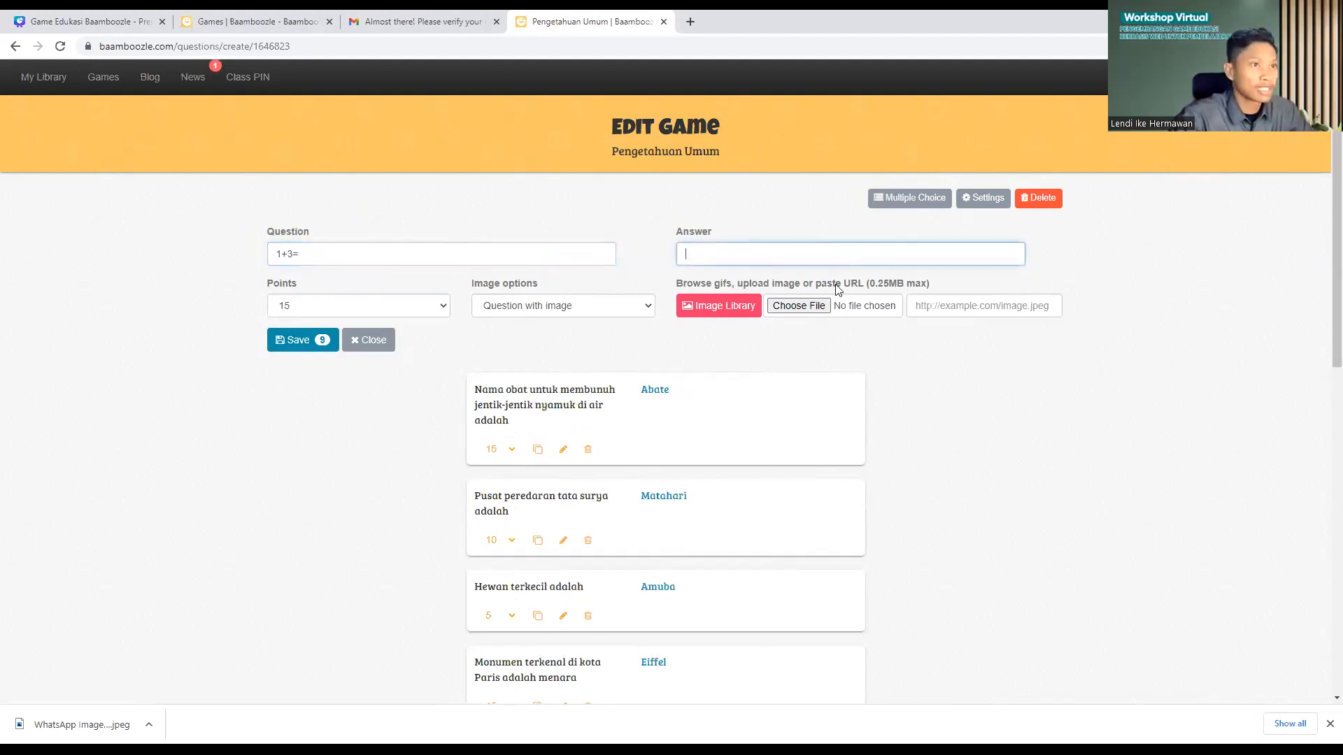
pyautogui.click(301, 340)
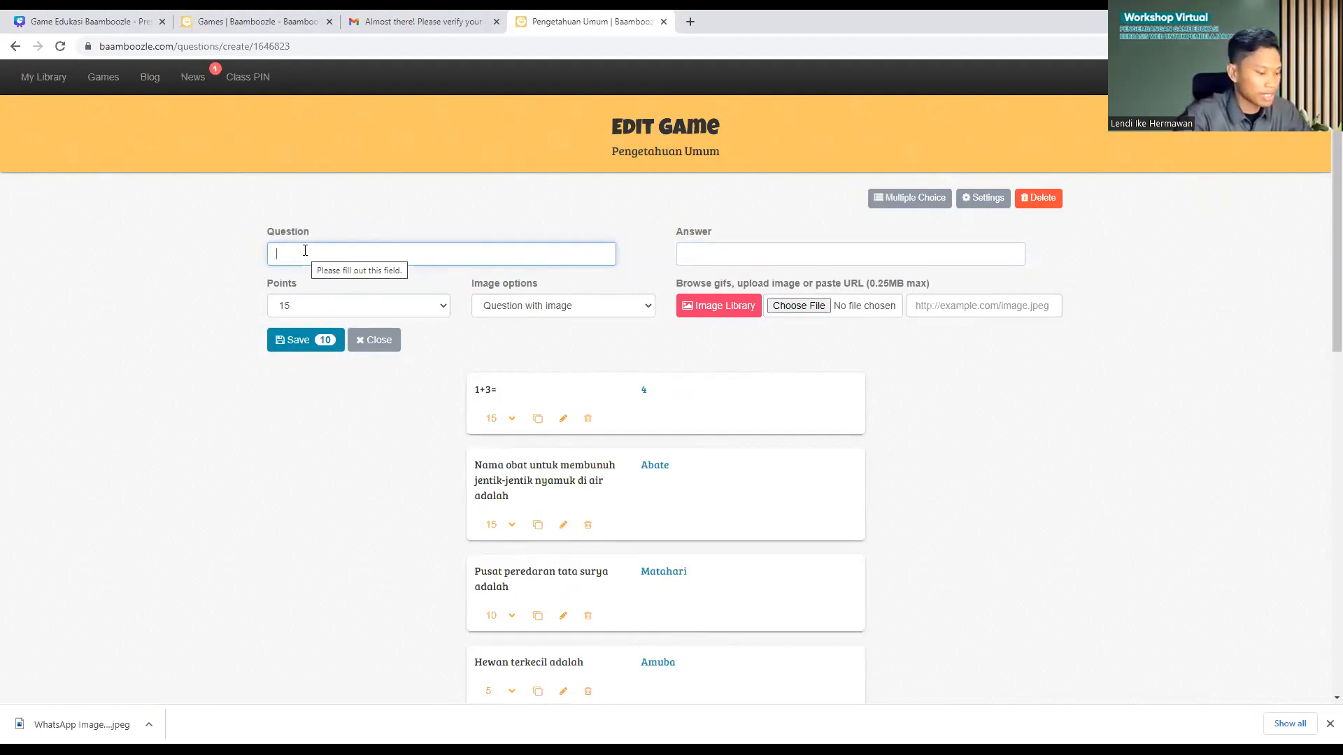
pyautogui.write('4-')
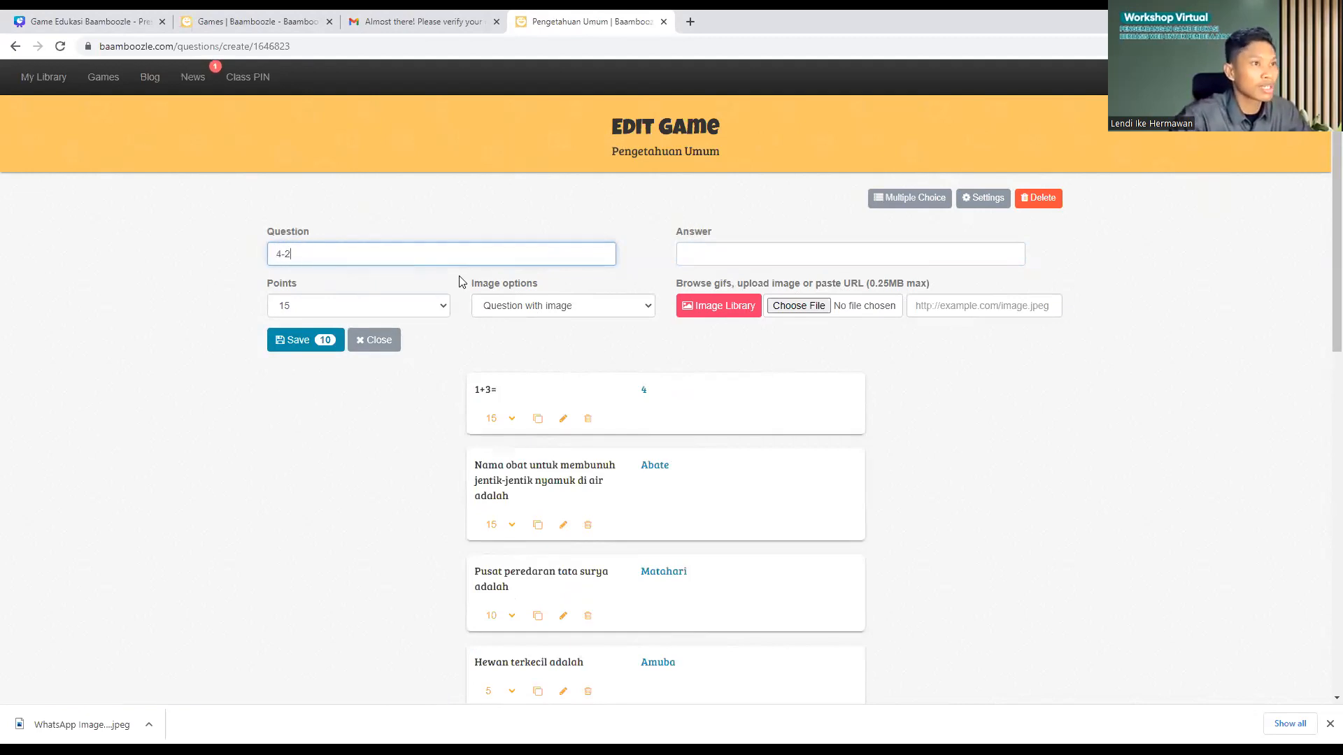
pyautogui.write('2=')
pyautogui.click(684, 259)
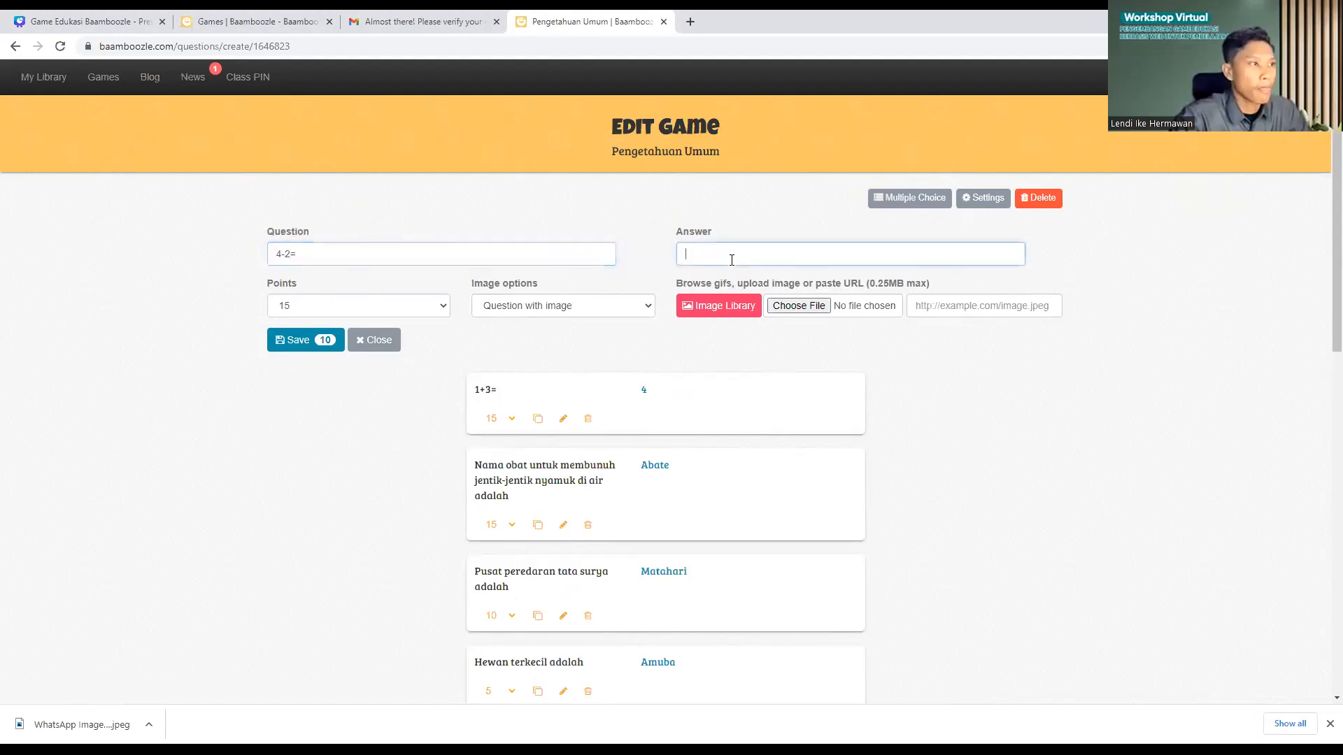
pyautogui.write('2')
pyautogui.click(309, 339)
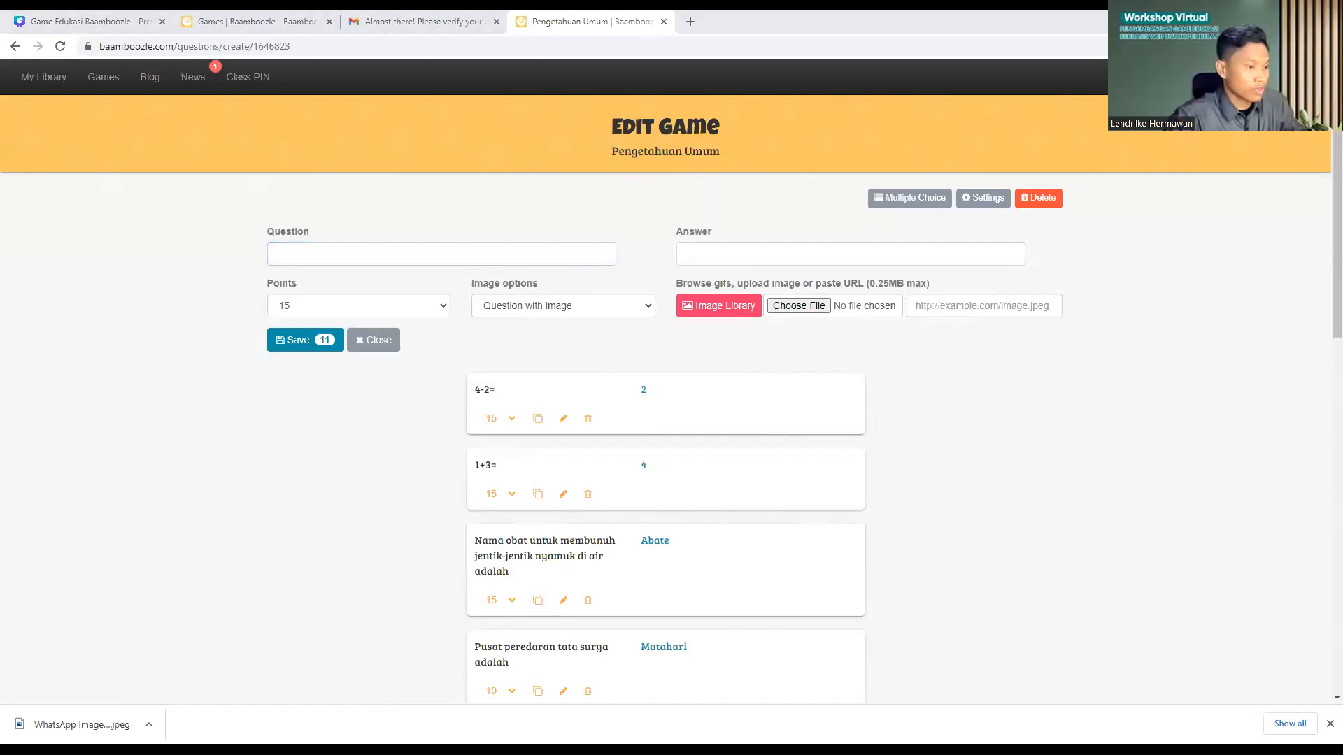
# Step: Add the Japanese currency question without '23.', answered 'Yen', worth 10 points, and save
pyautogui.click(345, 259)
pyautogui.hotkey('ctrl', 'v')
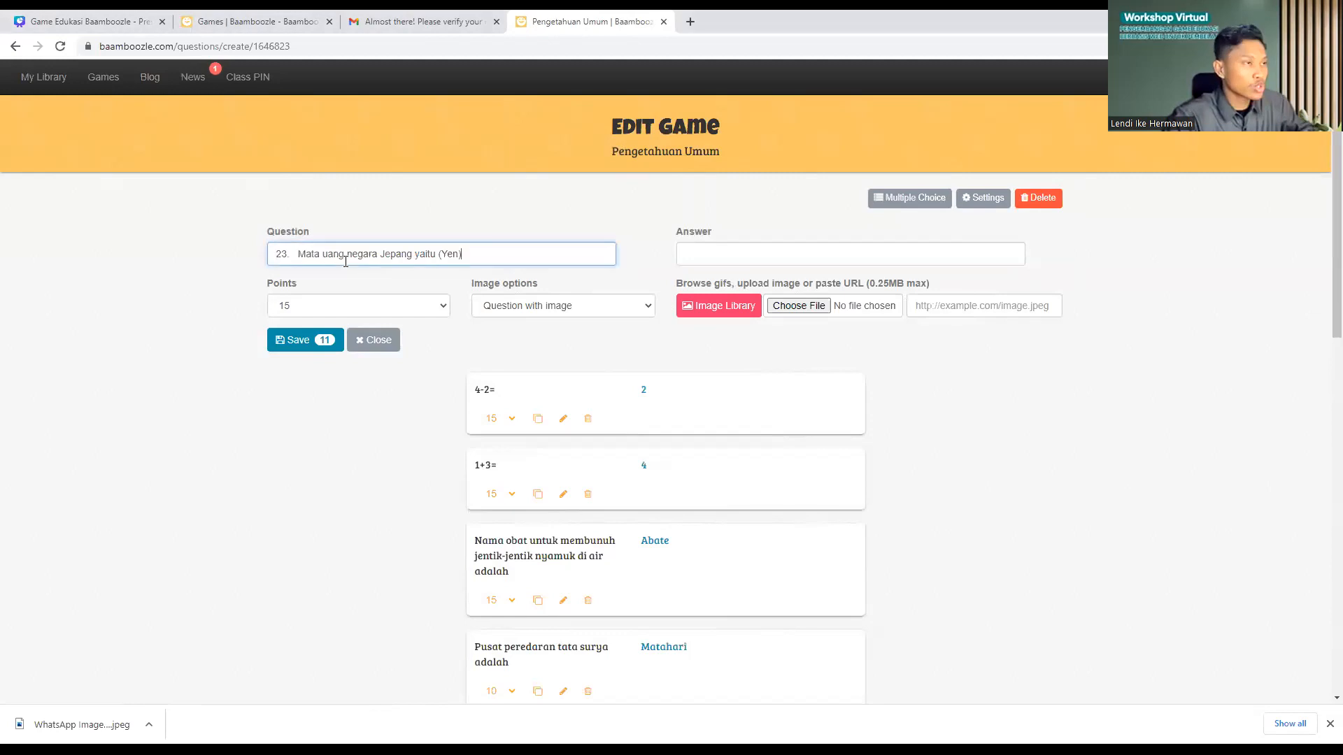
pyautogui.click(299, 255)
pyautogui.press('BackSpace')
pyautogui.press('BackSpace')
pyautogui.press('BackSpace')
pyautogui.press('BackSpace')
pyautogui.moveTo(442, 259); pyautogui.dragTo(418, 256)
pyautogui.press('BackSpace')
pyautogui.click(688, 256)
pyautogui.hotkey('ctrl', 'v')
pyautogui.press('BackSpace')
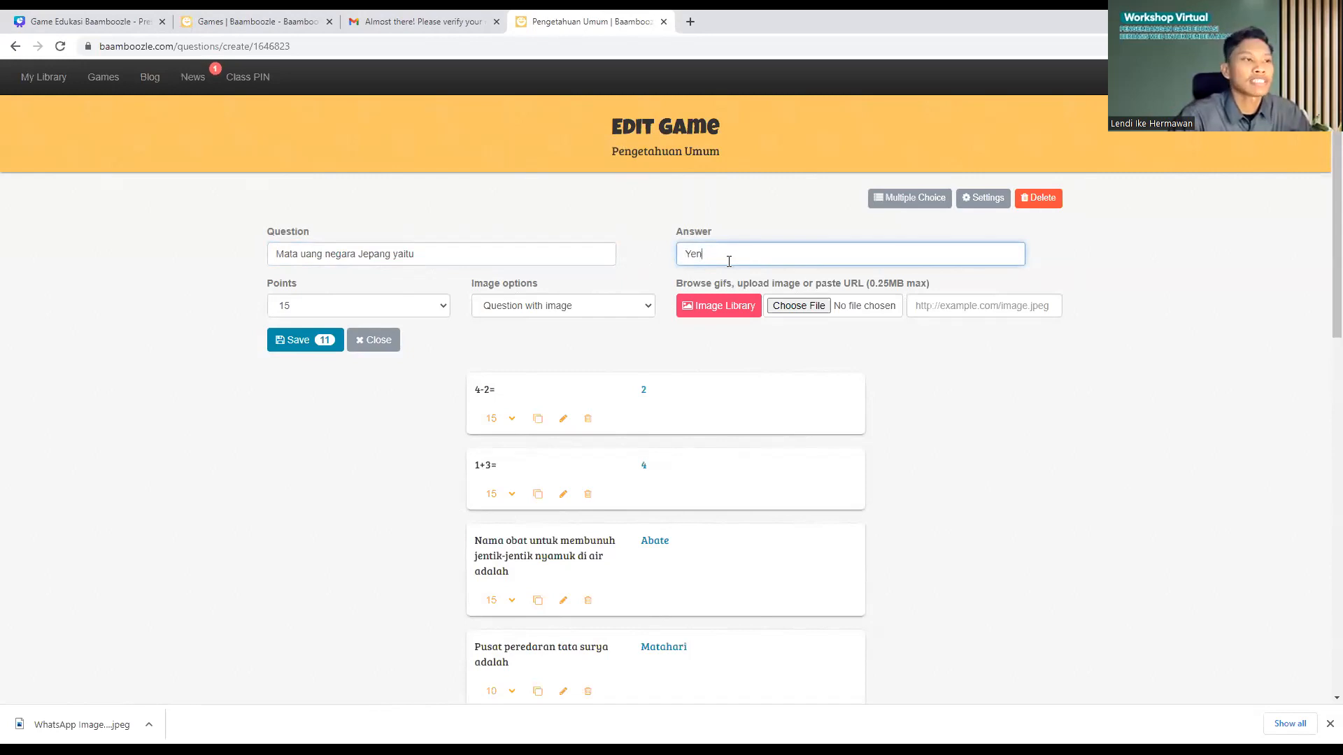
pyautogui.click(304, 307)
pyautogui.click(302, 337)
pyautogui.click(307, 342)
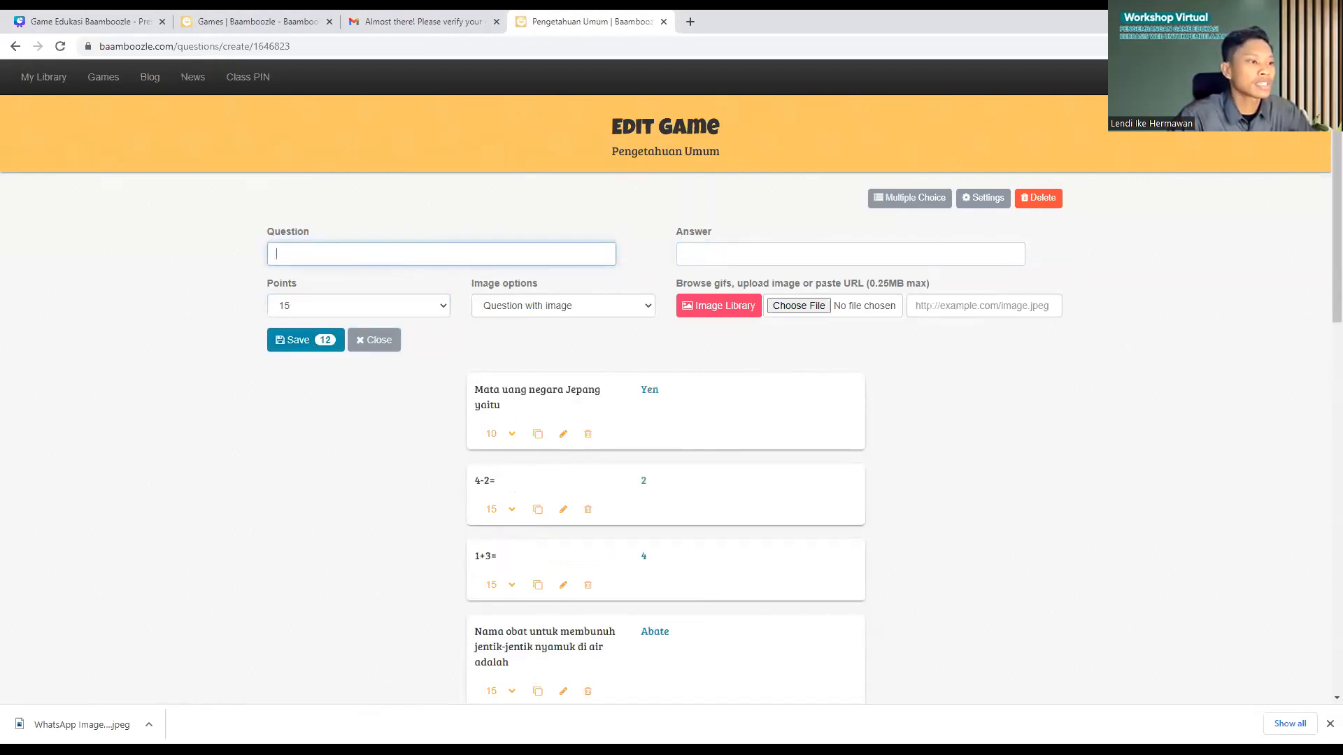
# Step: Add the moving-air question without '26.', answered 'Angin', and save it
pyautogui.hotkey('alt', 'Tab')
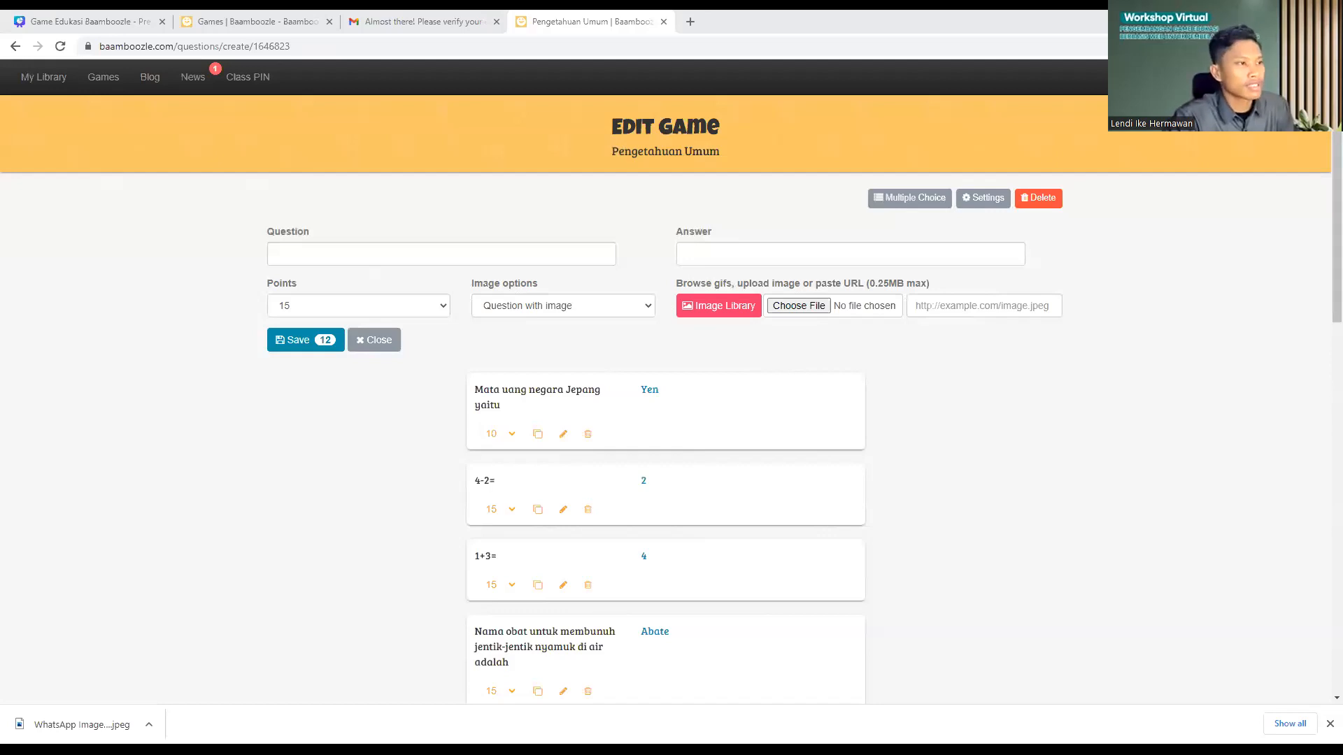
pyautogui.click(429, 252)
pyautogui.write('26. Udara yang bergerak disebut juga (Angin)')
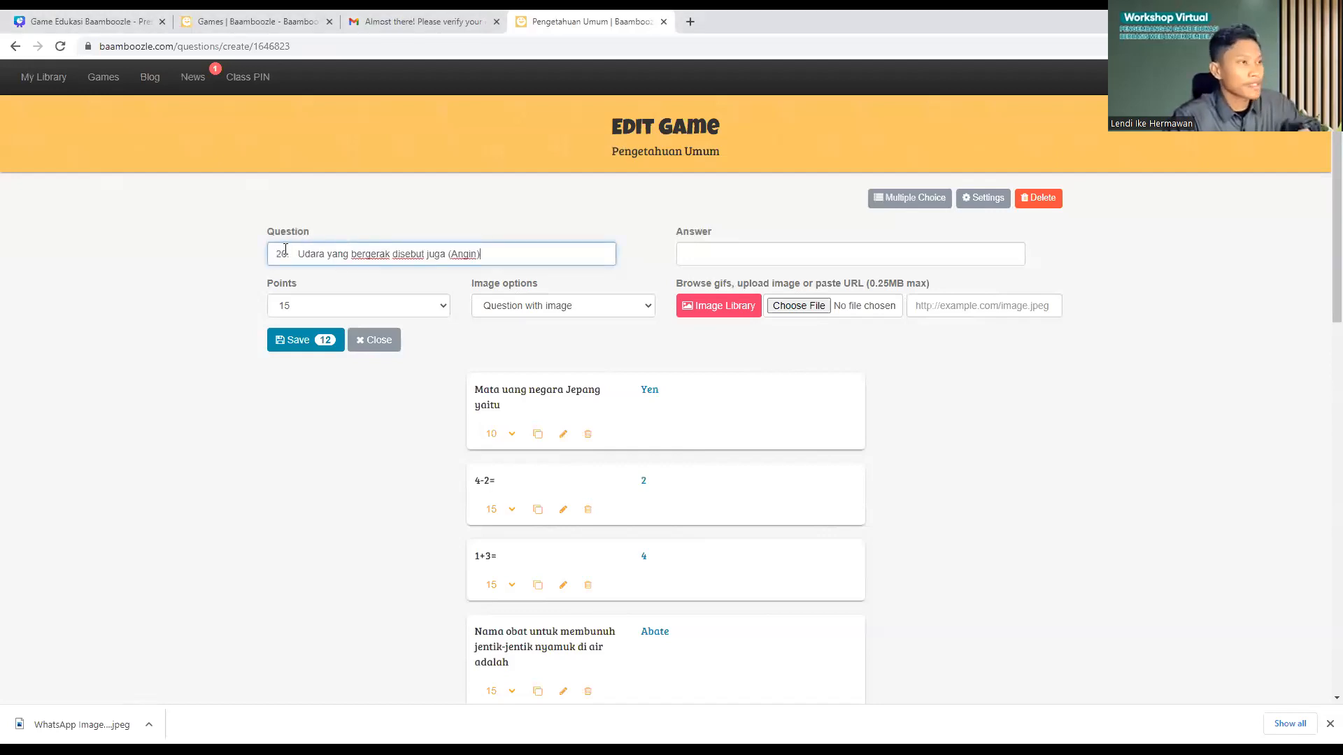
pyautogui.click(298, 257)
pyautogui.press('BackSpace')
pyautogui.press('BackSpace')
pyautogui.press('BackSpace')
pyautogui.press('BackSpace')
pyautogui.press('BackSpace')
pyautogui.press('BackSpace')
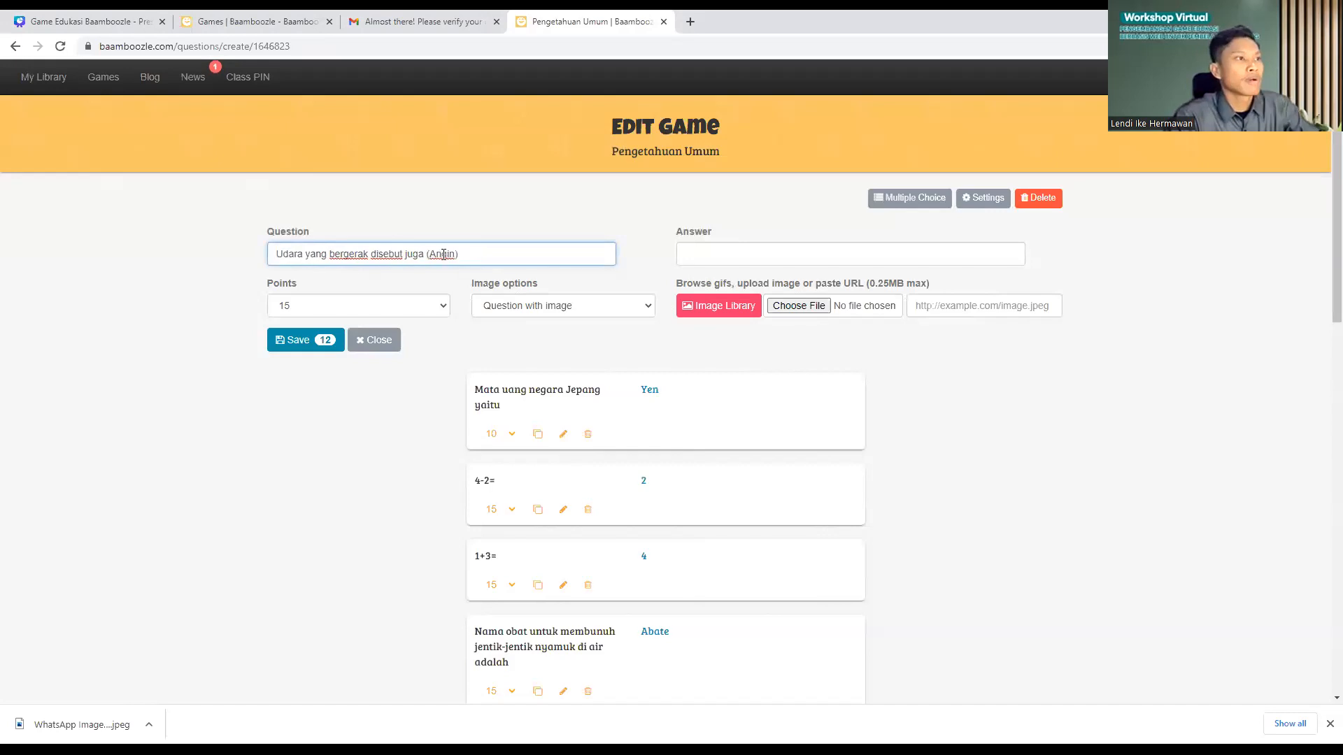
pyautogui.moveTo(433, 254); pyautogui.dragTo(426, 254)
pyautogui.hotkey('ctrl', 'x')
pyautogui.click(687, 253)
pyautogui.hotkey('ctrl', 'v')
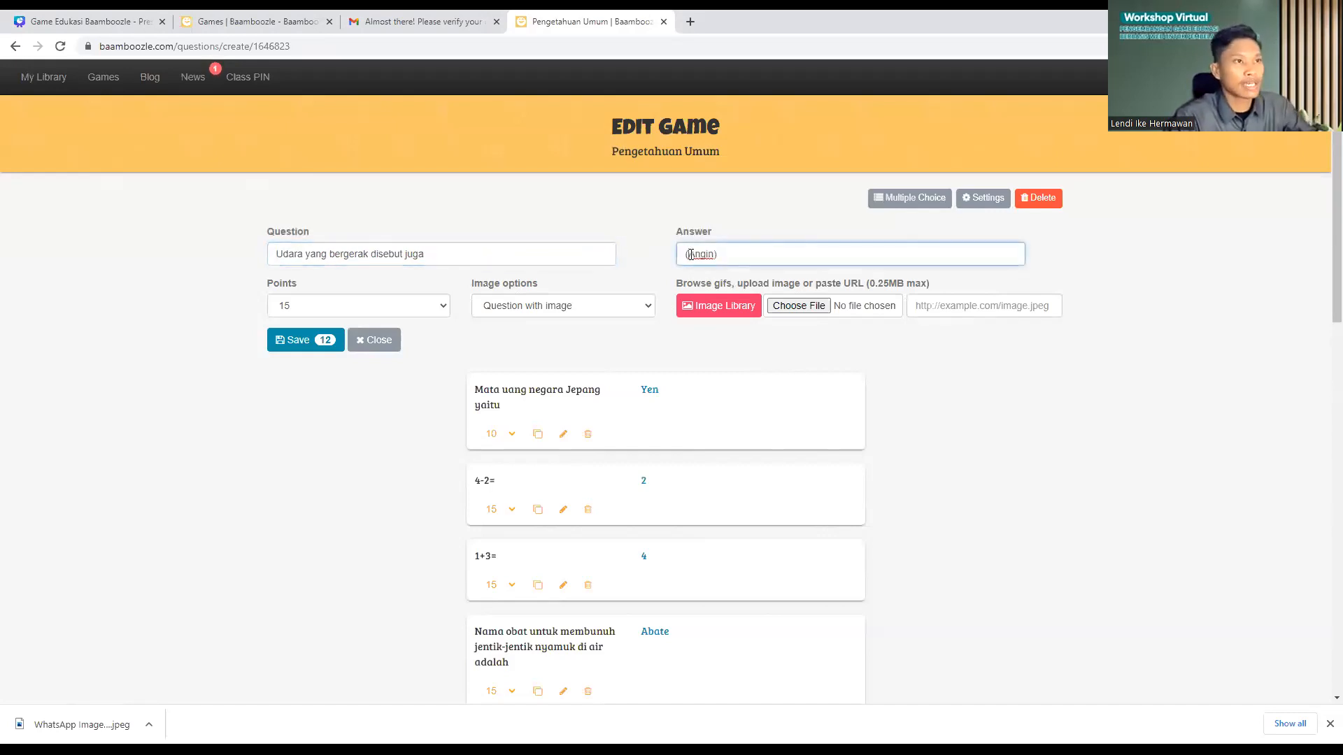
pyautogui.click(690, 255)
pyautogui.press('BackSpace')
pyautogui.click(728, 256)
pyautogui.press('BackSpace')
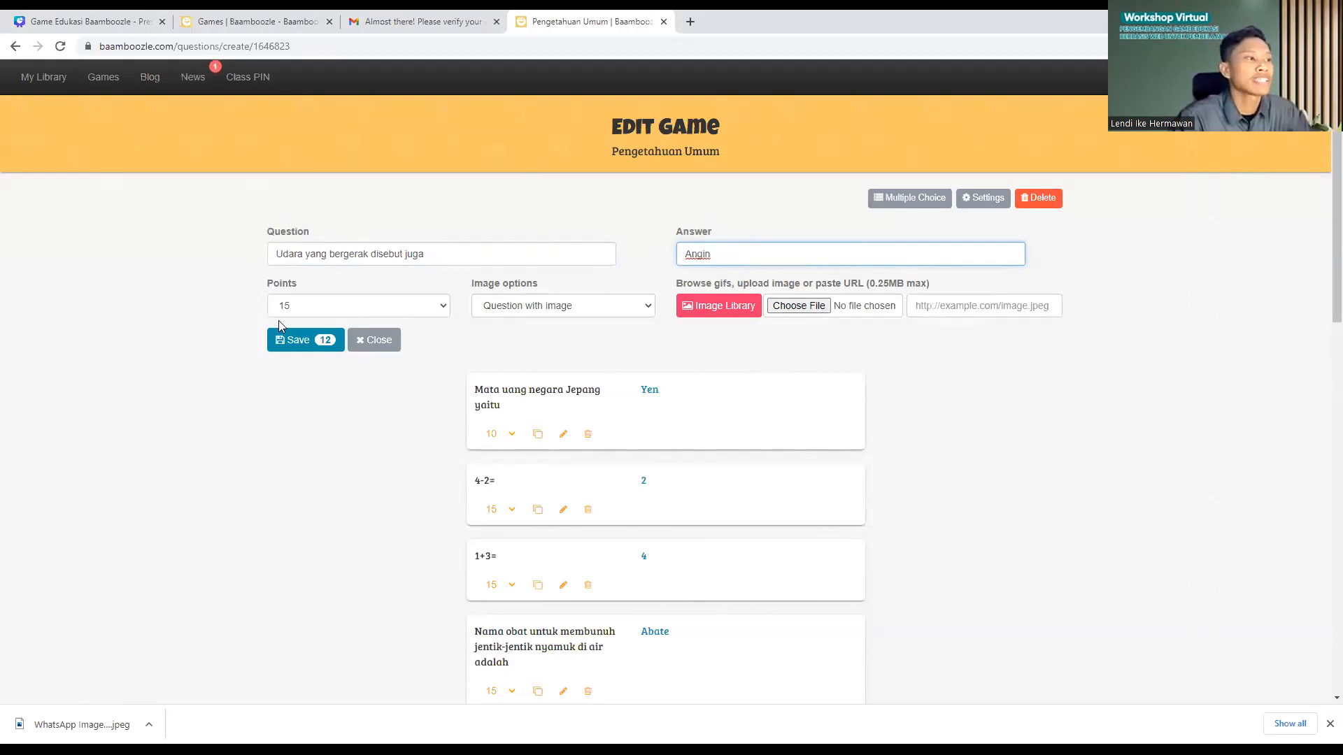
pyautogui.click(293, 339)
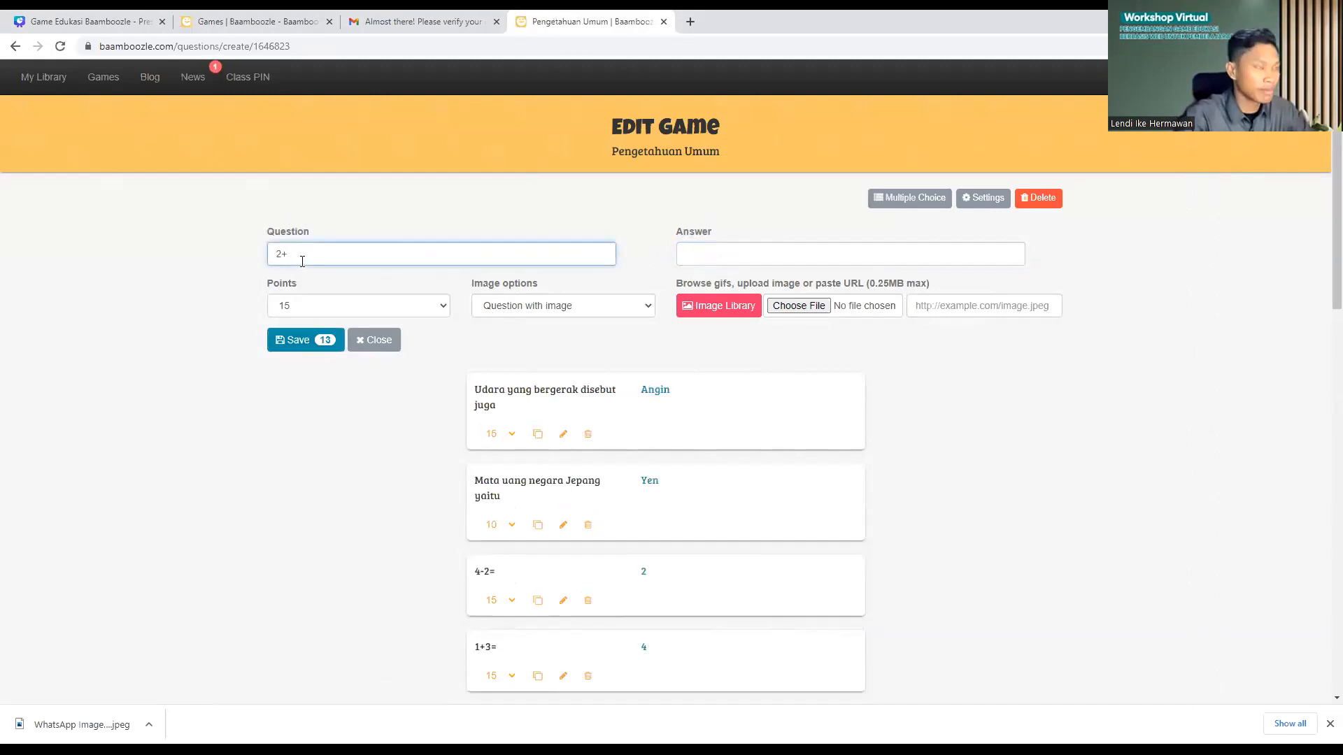
# Step: Finish the question 2+12= with answer 14 and save it
pyautogui.write('12=')
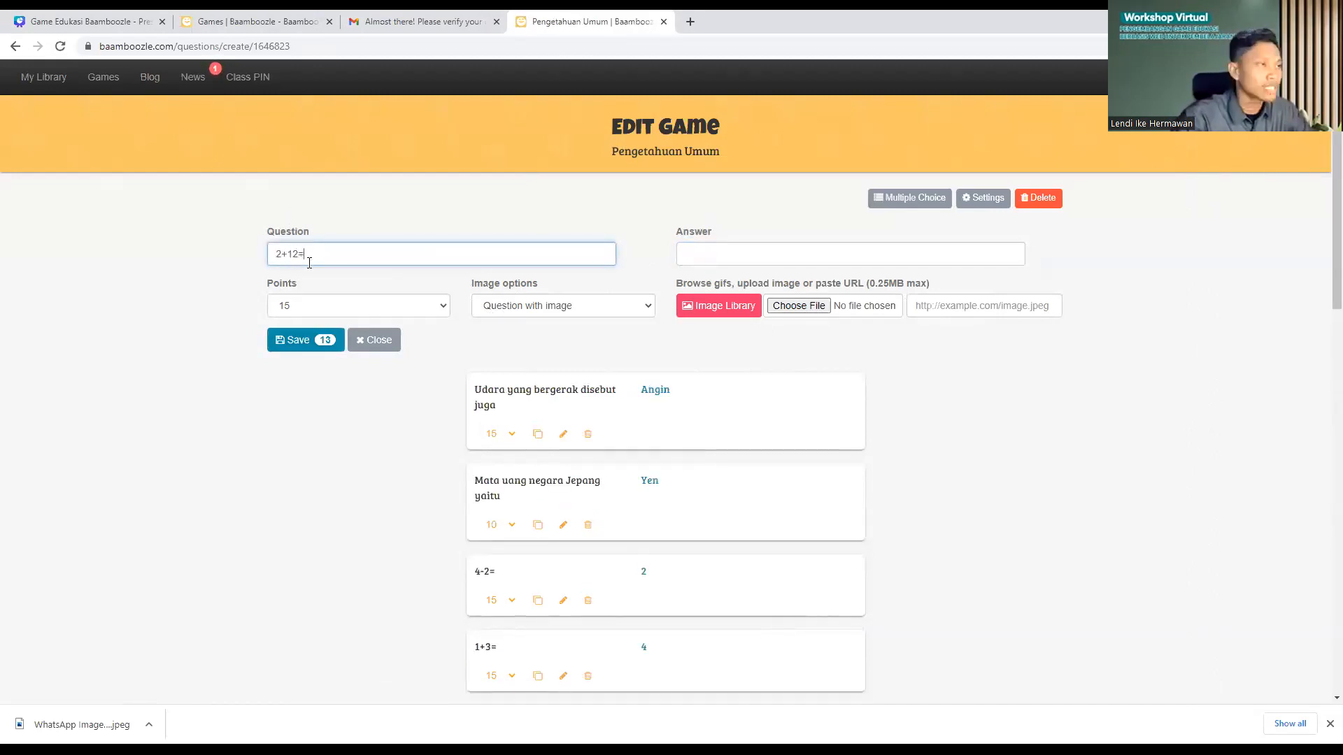
pyautogui.click(760, 262)
pyautogui.write('1')
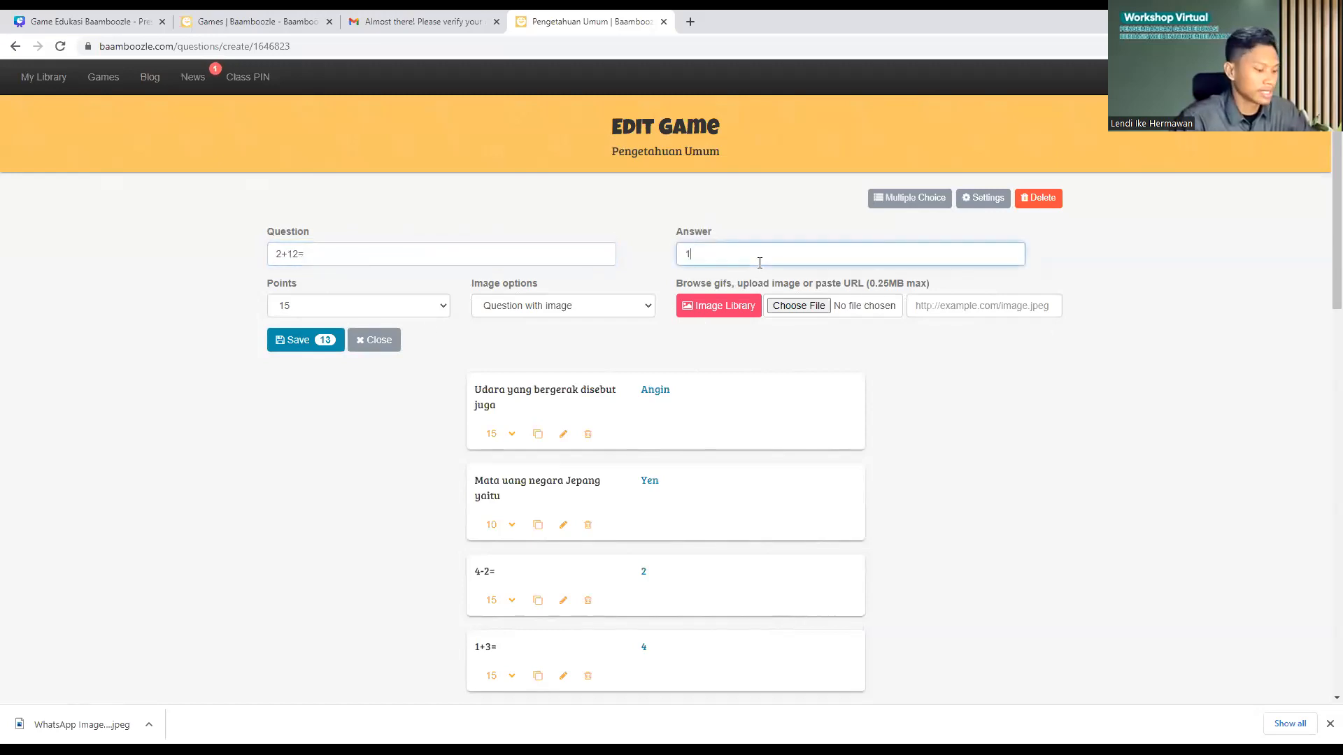
pyautogui.write('4')
pyautogui.click(320, 347)
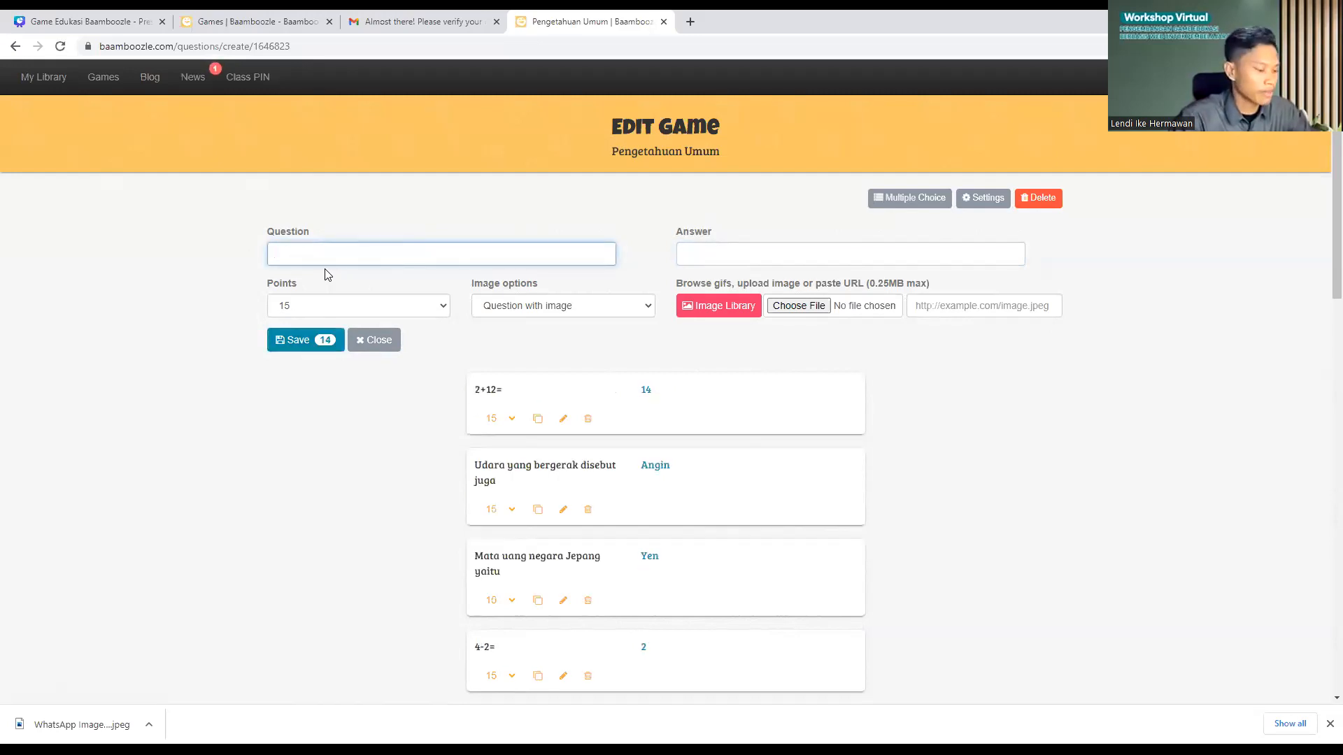
# Step: Add the question 34+12= with answer 46 and save it
pyautogui.write('34+')
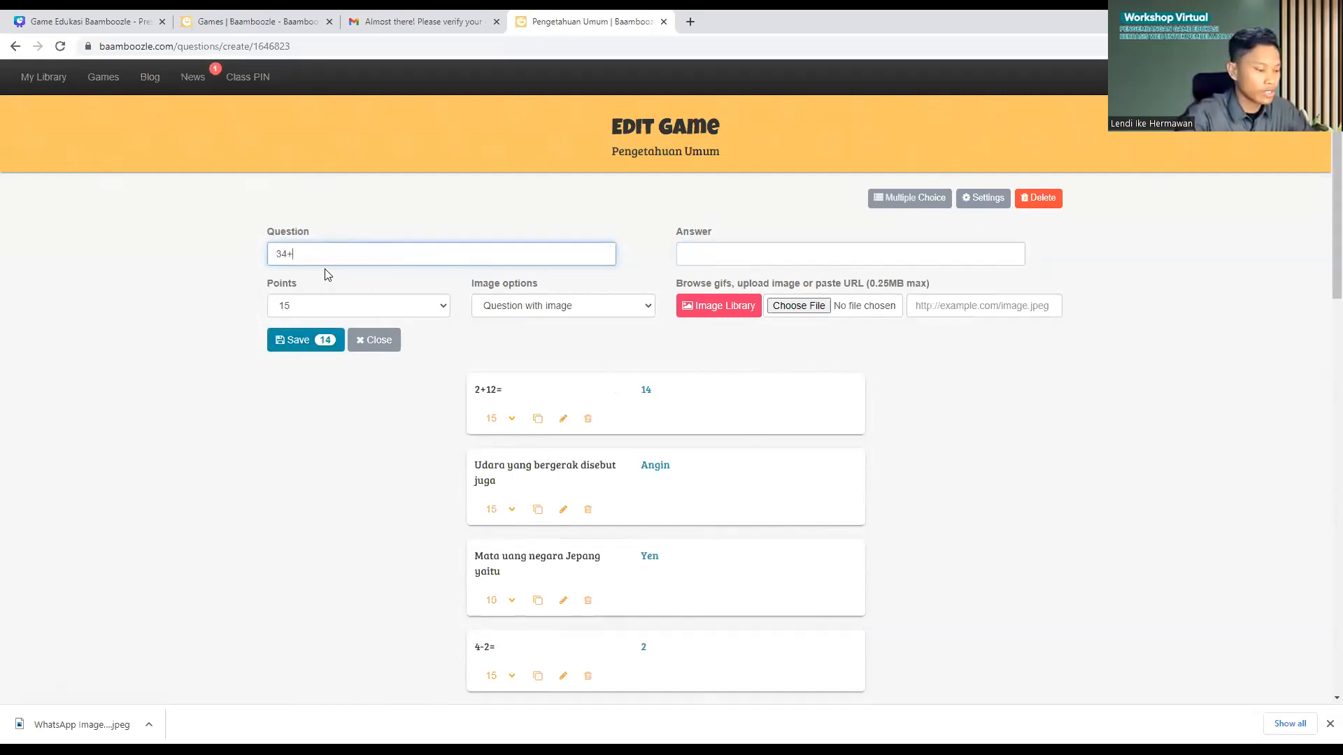
pyautogui.write('12=')
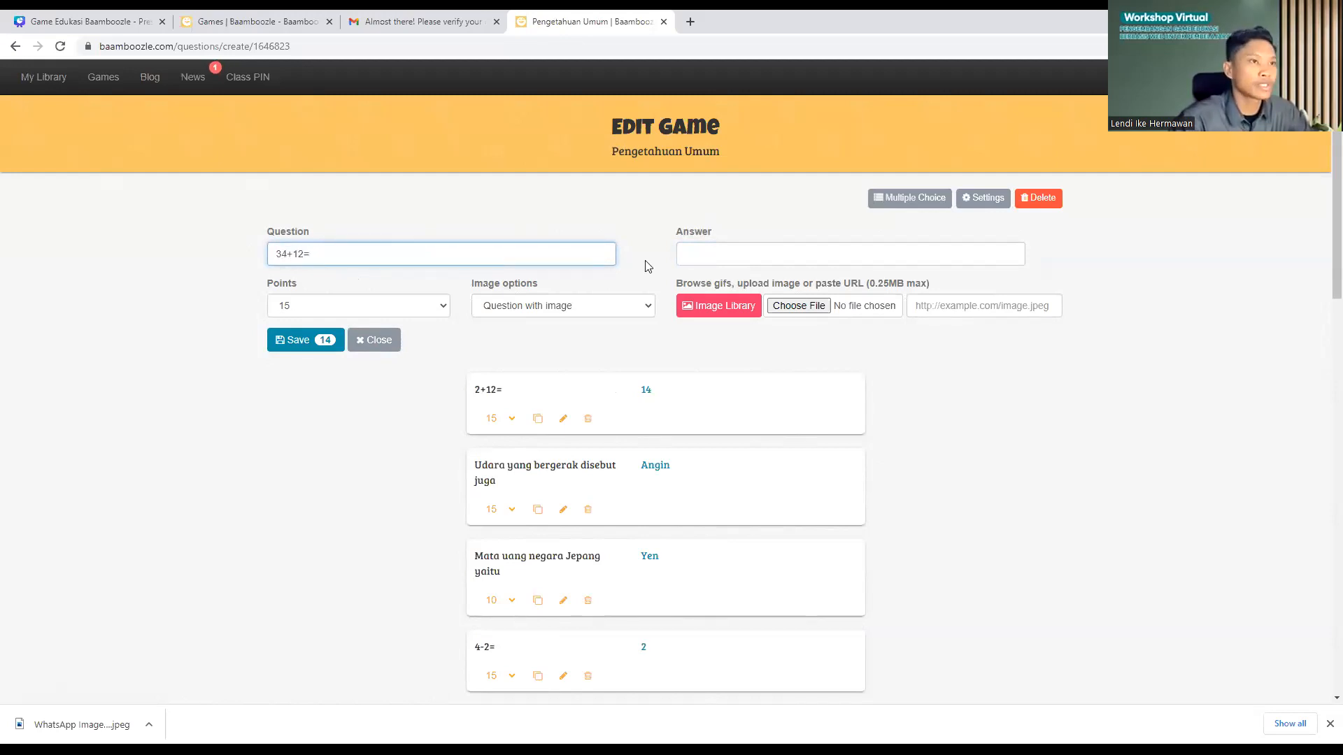
pyautogui.click(698, 263)
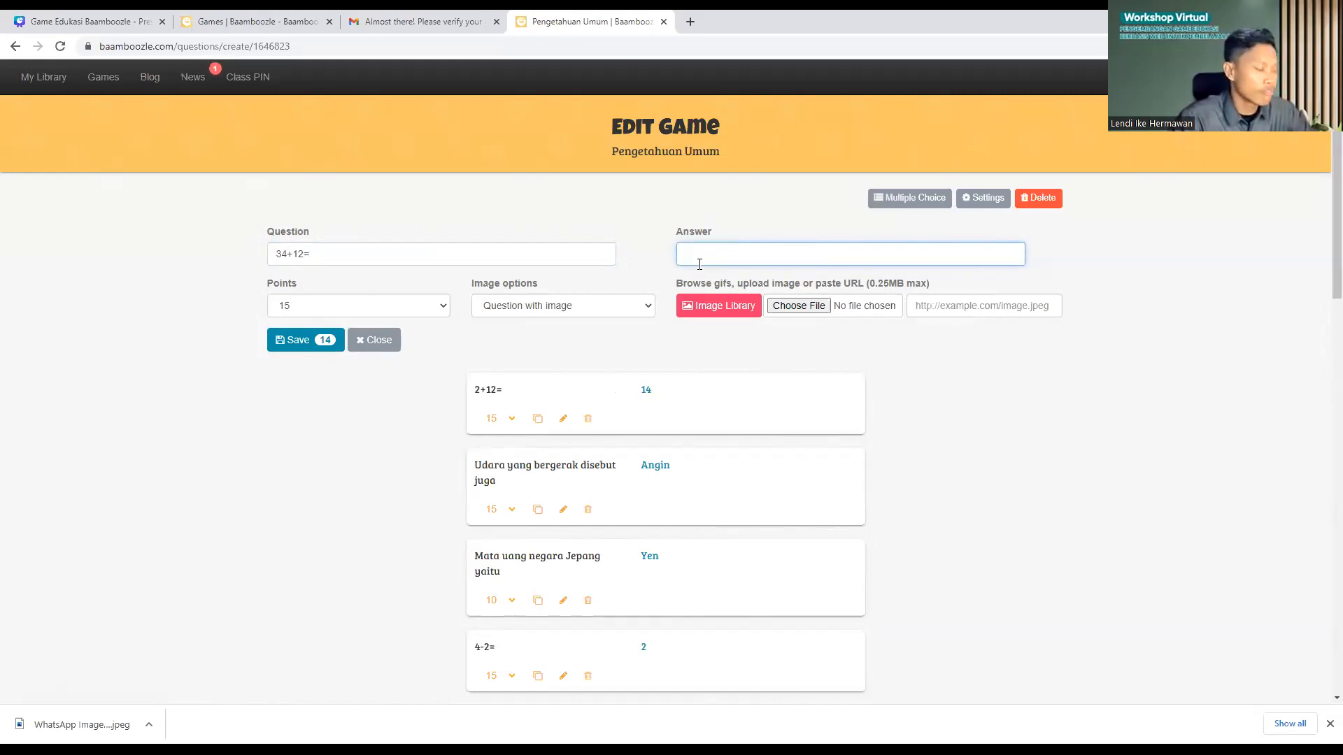
pyautogui.write('6')
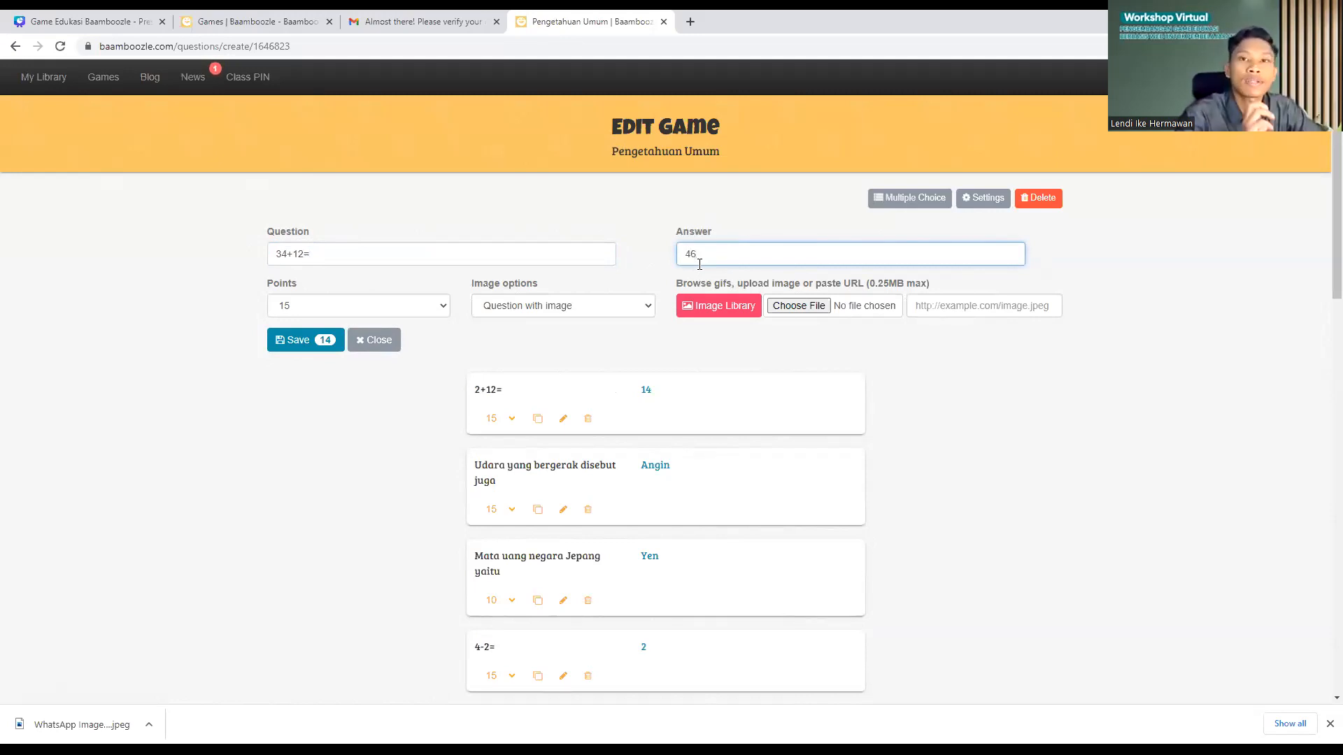
pyautogui.click(299, 346)
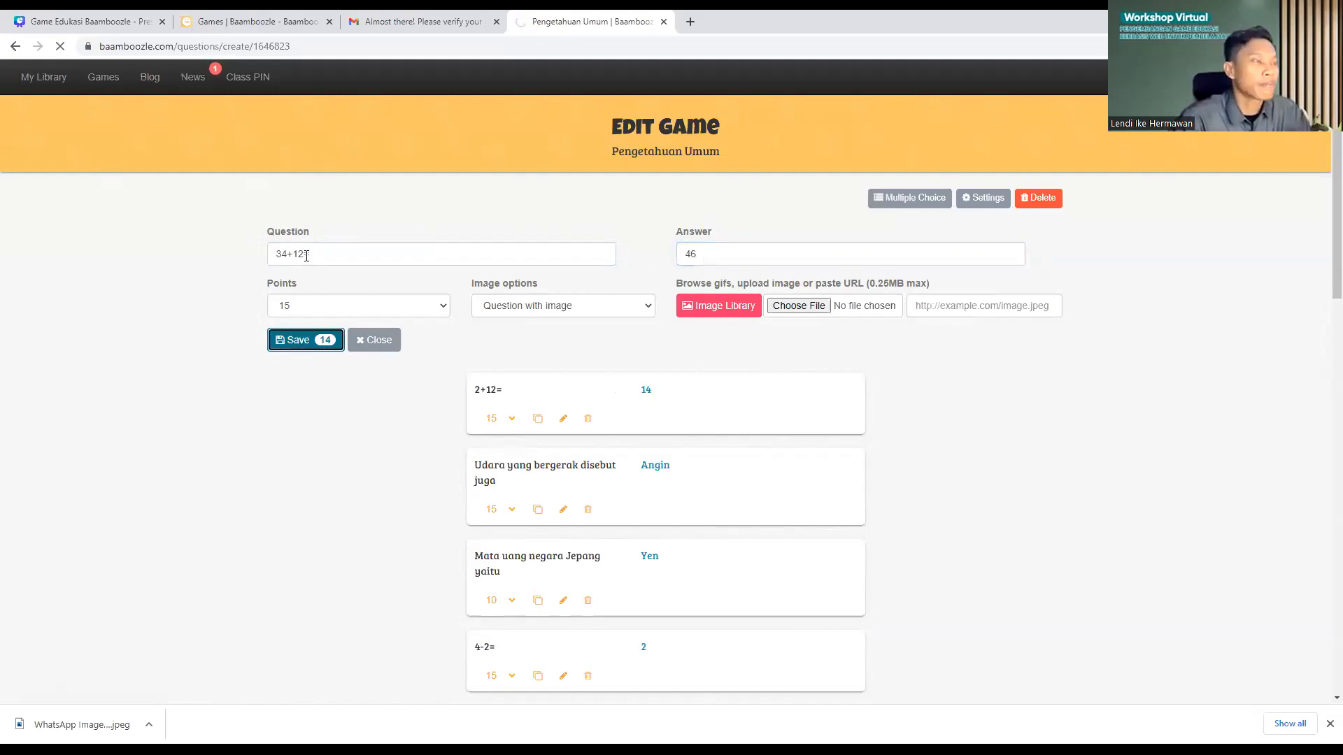
# Step: Add the question 19-12 with answer 7 and save it, bringing the game to sixteen questions
pyautogui.write('3')
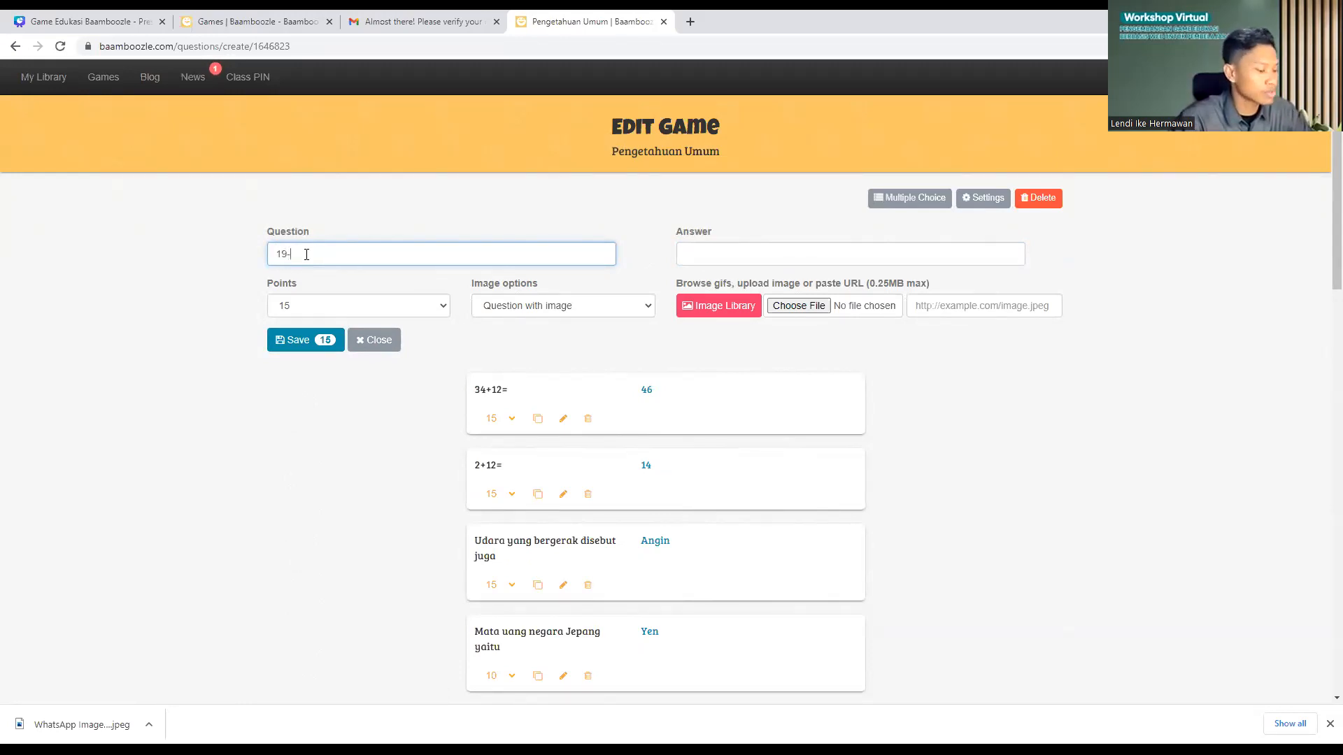
pyautogui.click(733, 254)
pyautogui.write('7')
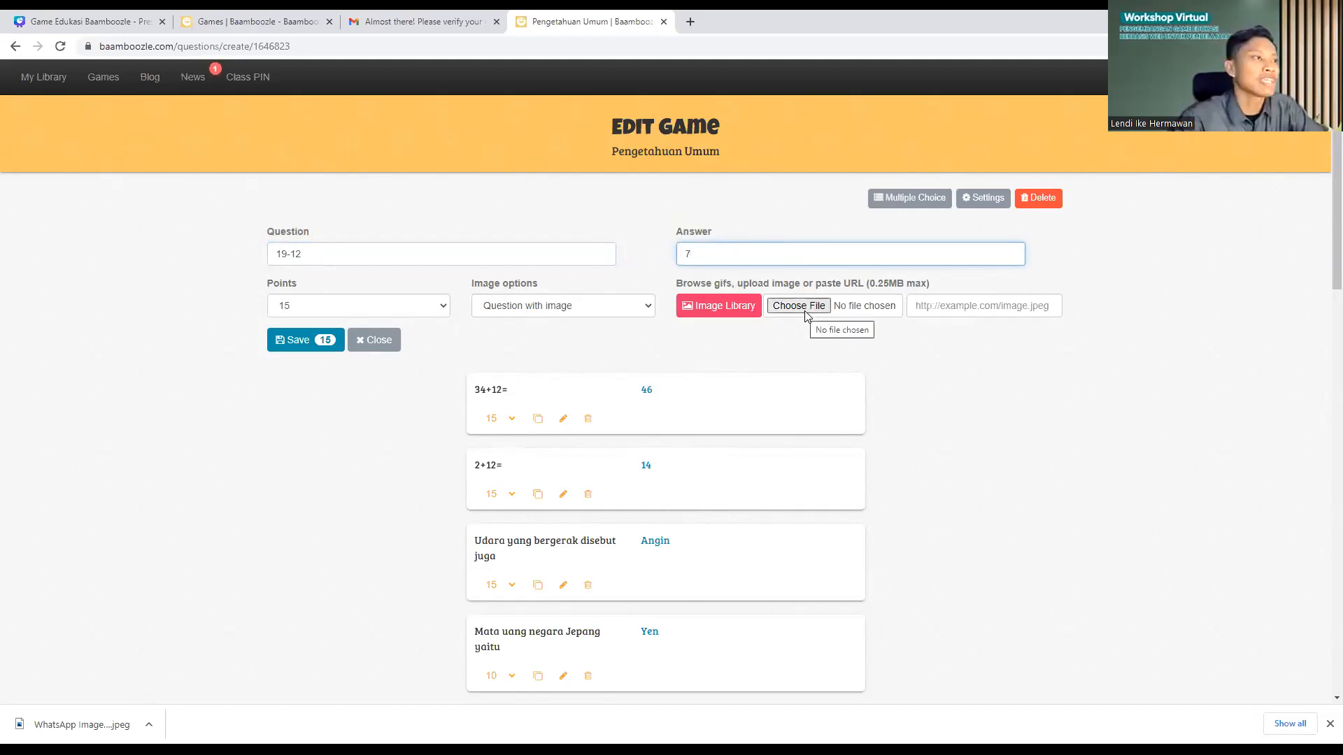
pyautogui.click(321, 342)
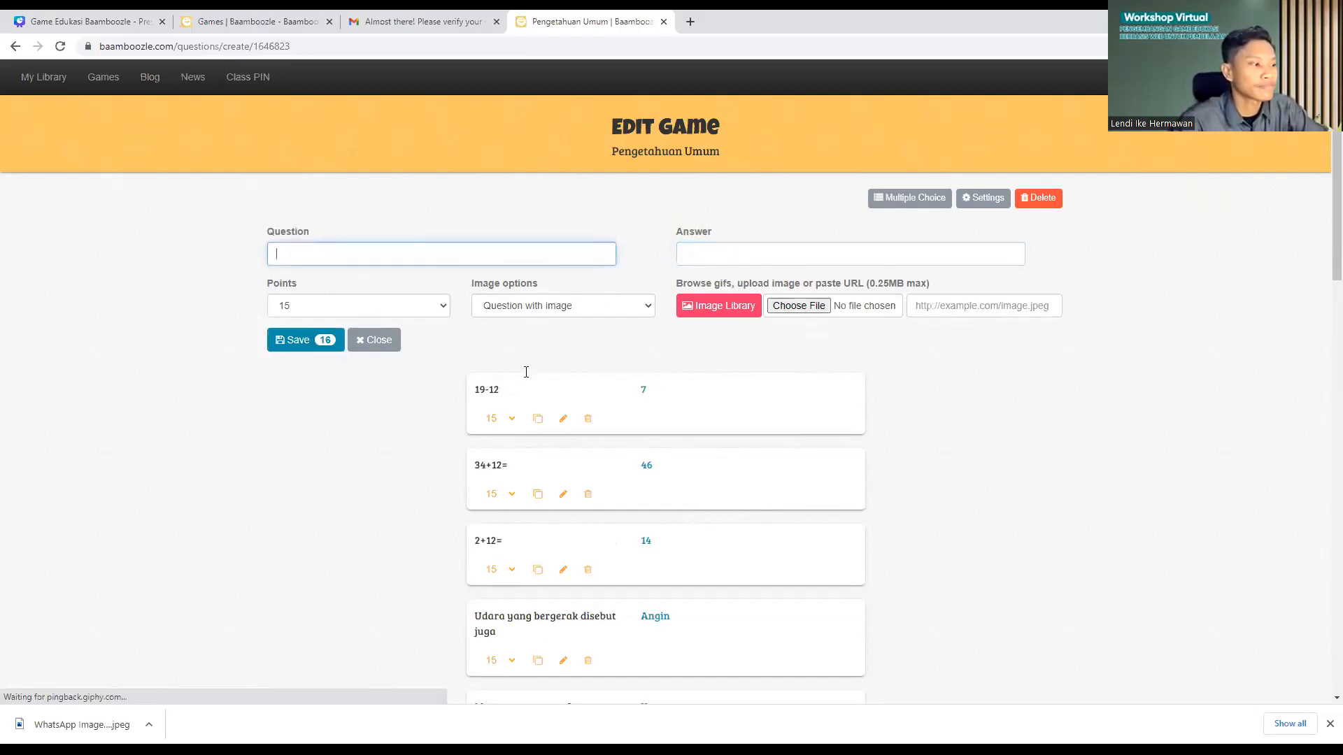
pyautogui.scroll(-1, 514, 395)
pyautogui.scroll(-8, 554, 432)
pyautogui.scroll(9, 531, 347)
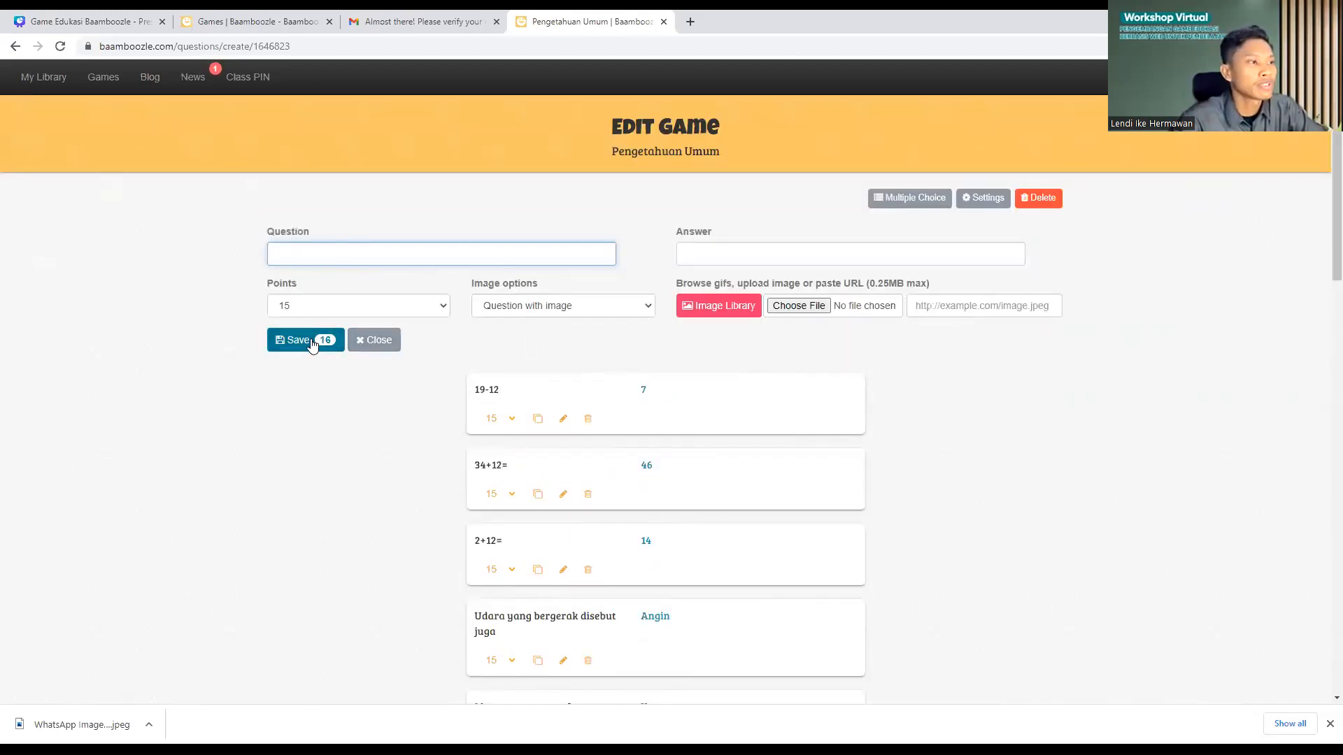
pyautogui.scroll(-15, 566, 382)
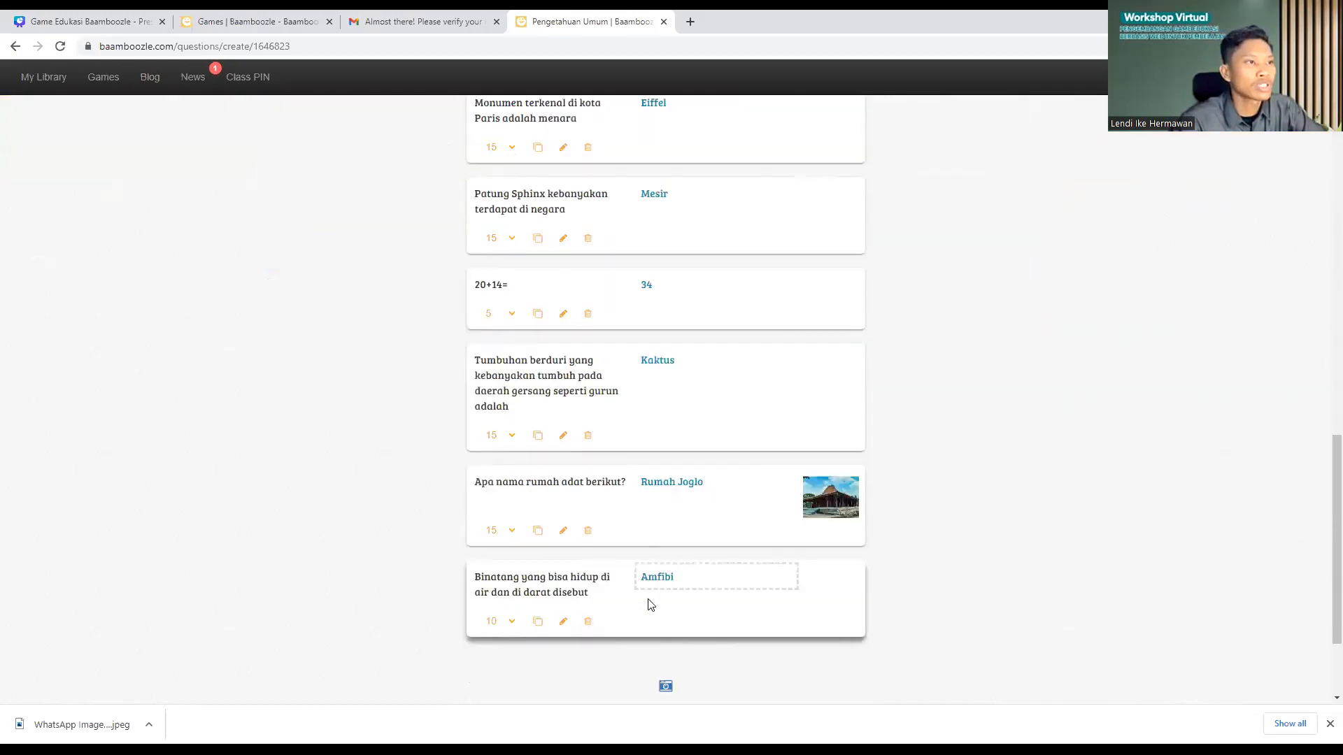
# Step: Try Multiple Choice answers, switch them back off, then open the game's Settings page
pyautogui.scroll(7, 648, 605)
pyautogui.scroll(15, 607, 390)
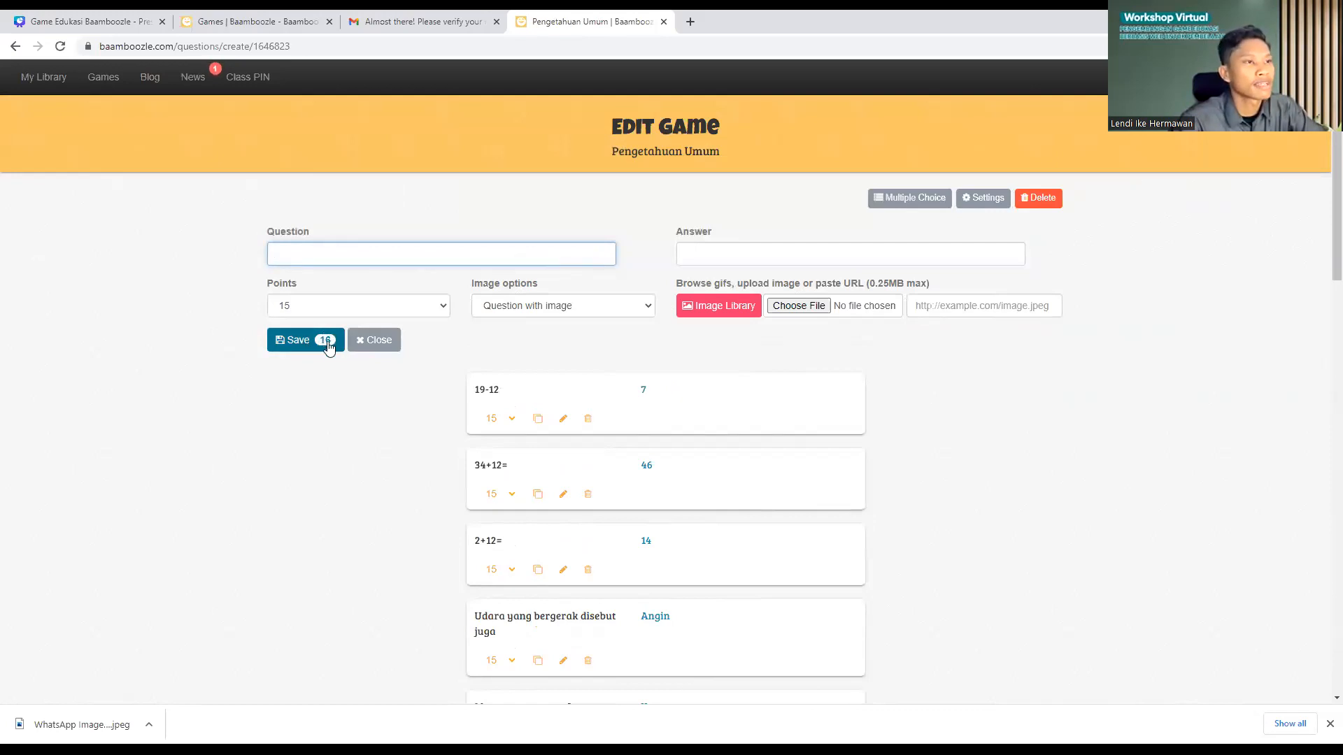
pyautogui.scroll(-1, 552, 365)
pyautogui.scroll(1, 558, 363)
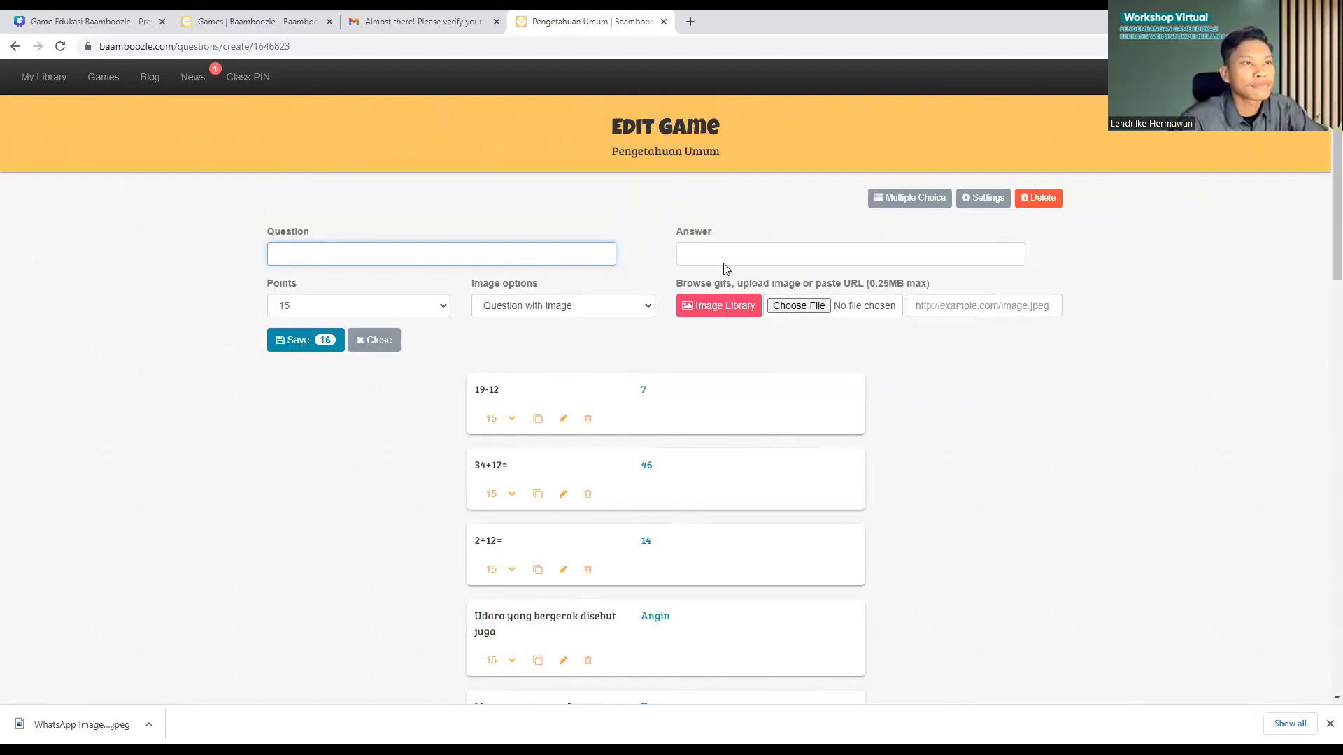
pyautogui.click(912, 202)
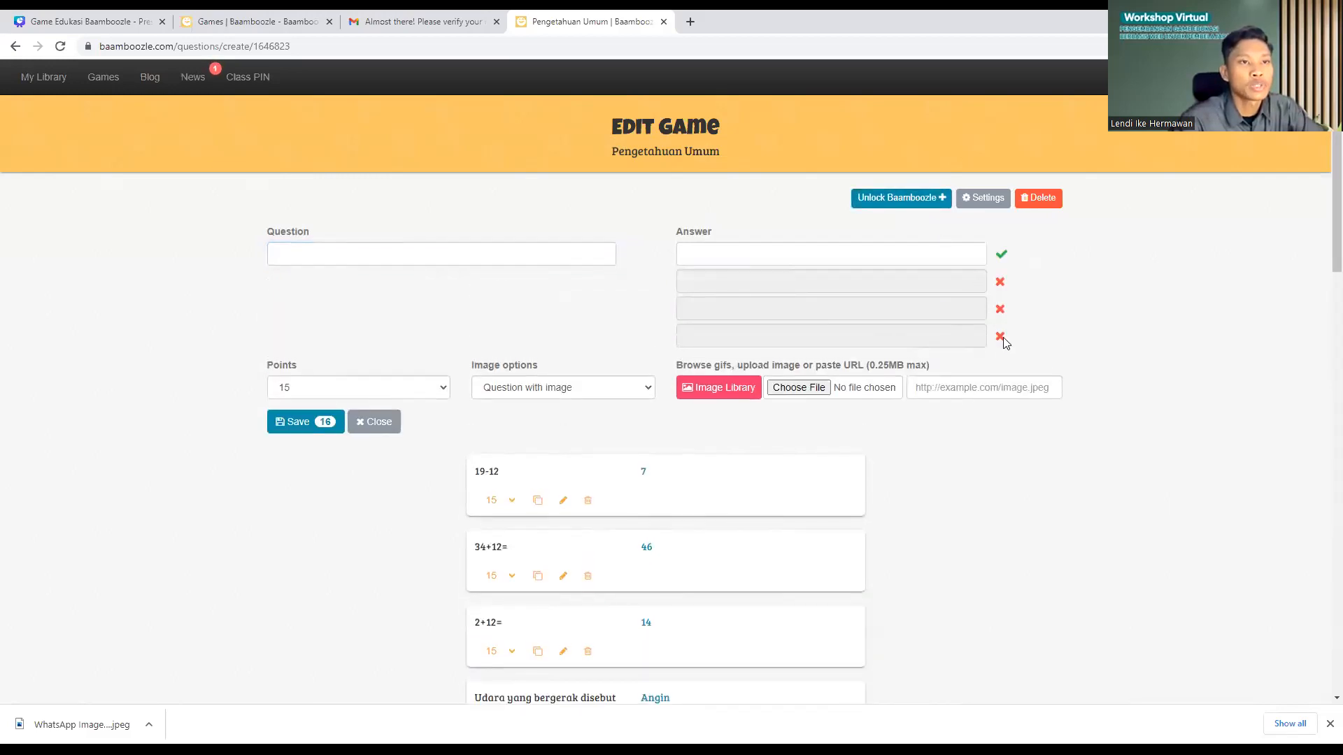
pyautogui.click(881, 203)
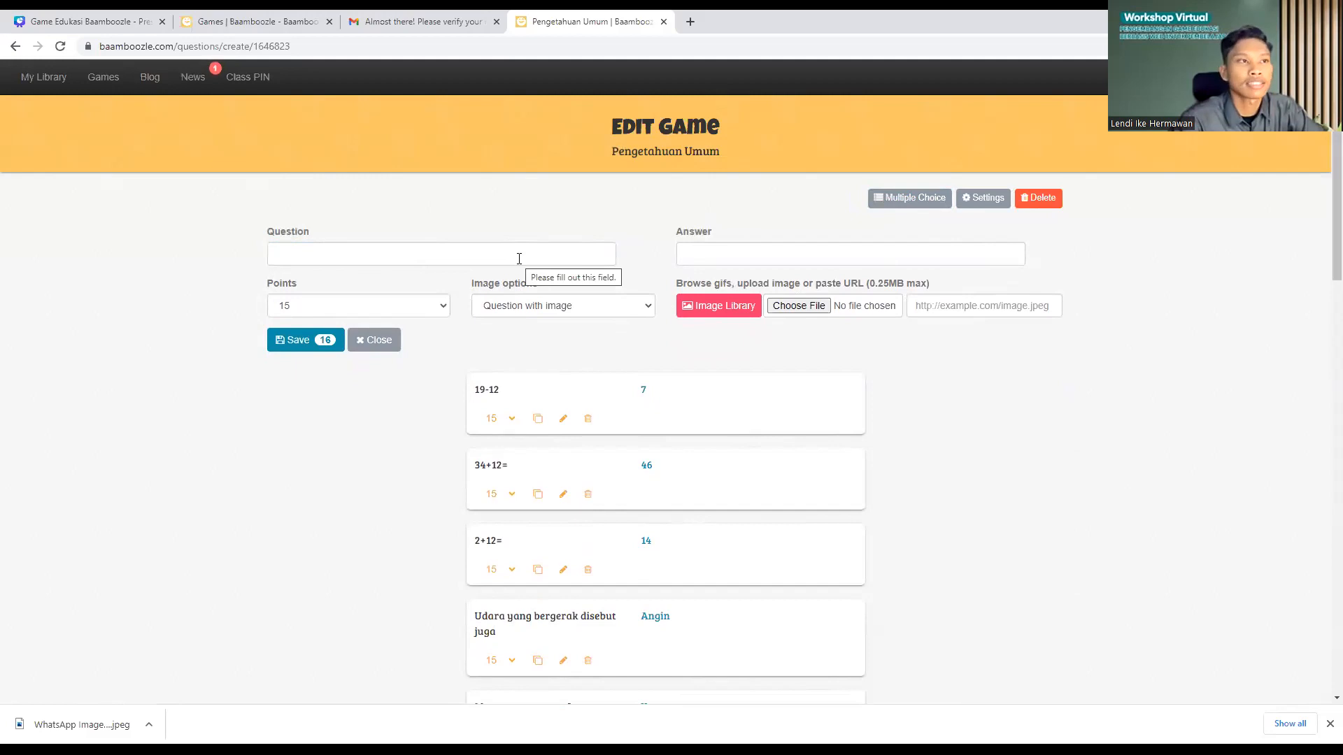
pyautogui.click(986, 203)
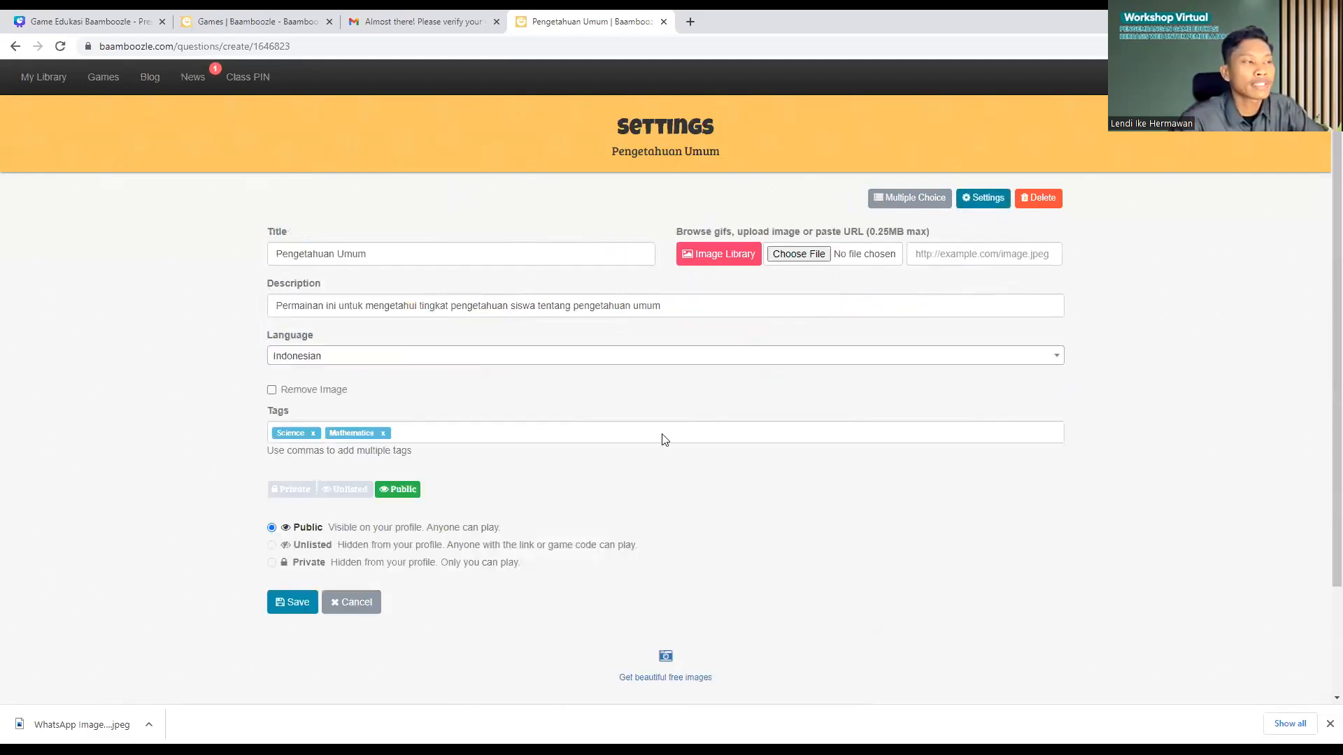
# Step: Review the title and description without changes and save the game settings
pyautogui.moveTo(278, 254); pyautogui.dragTo(392, 253)
pyautogui.click(389, 254)
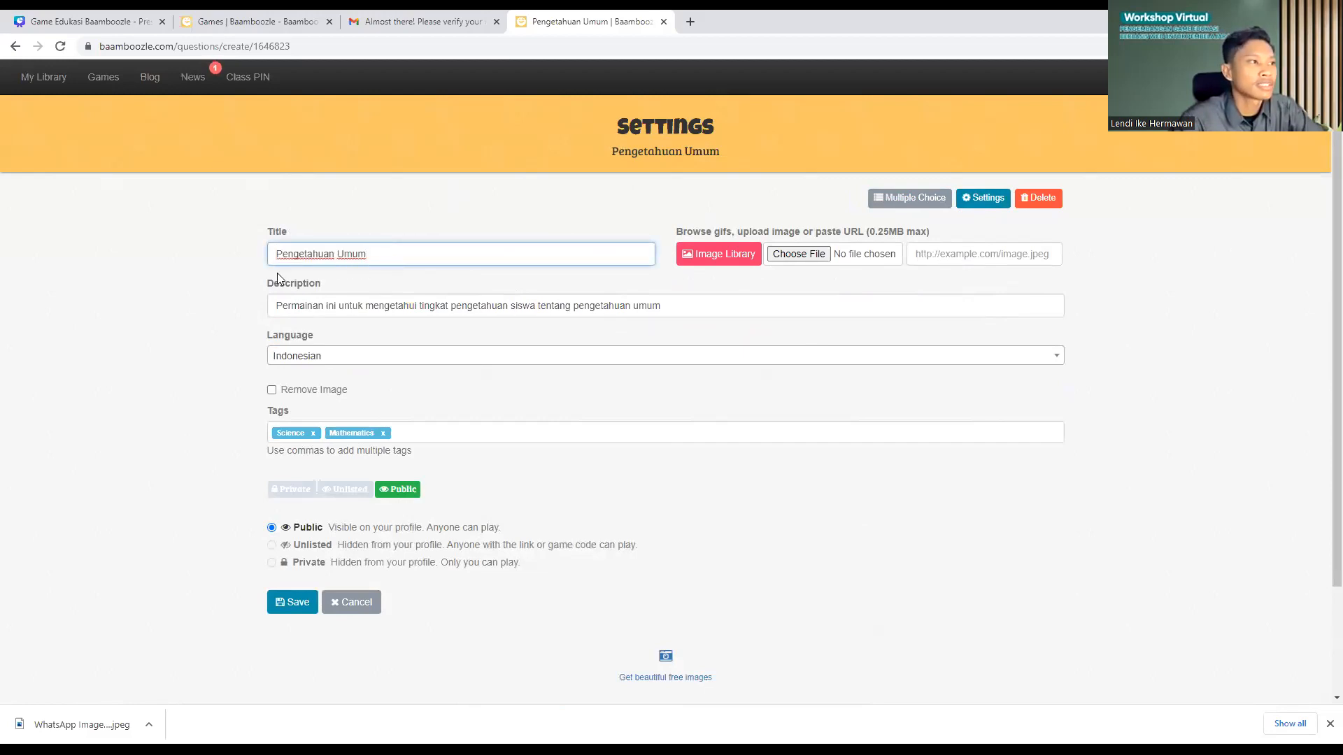
pyautogui.click(285, 304)
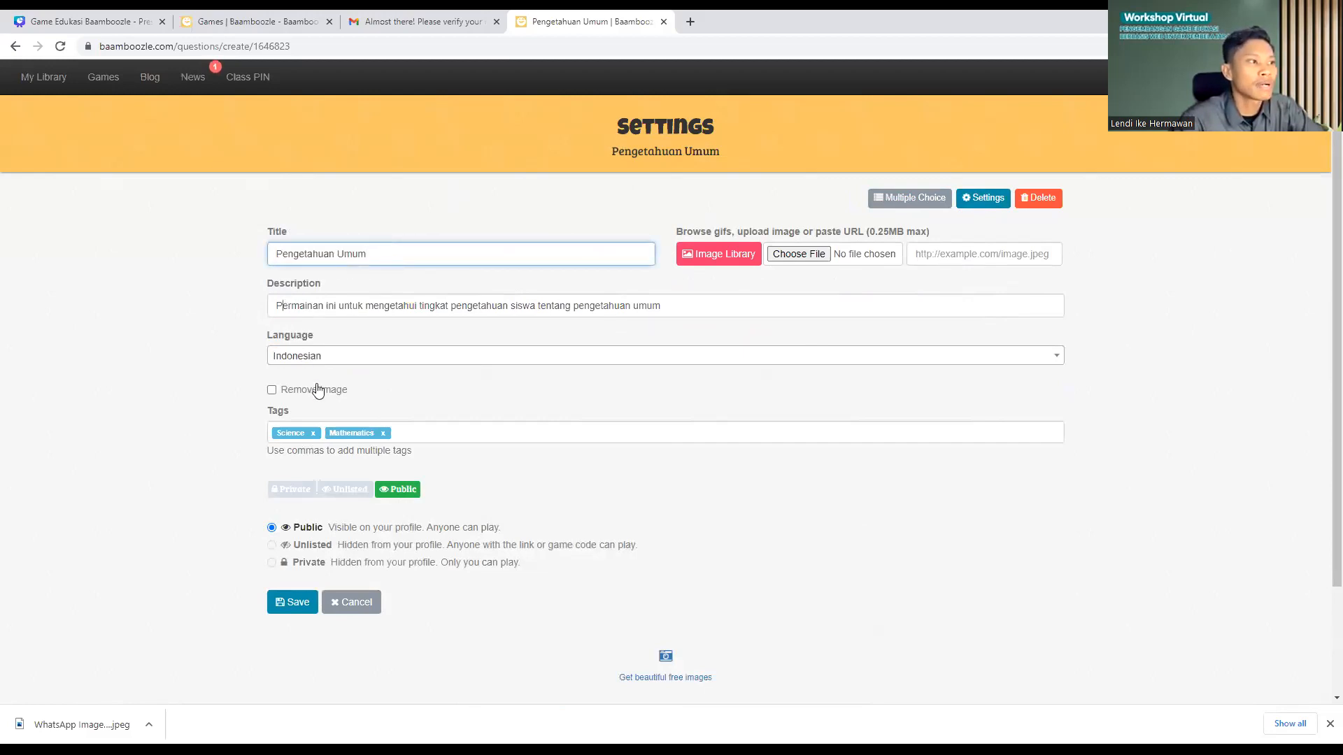
pyautogui.click(398, 429)
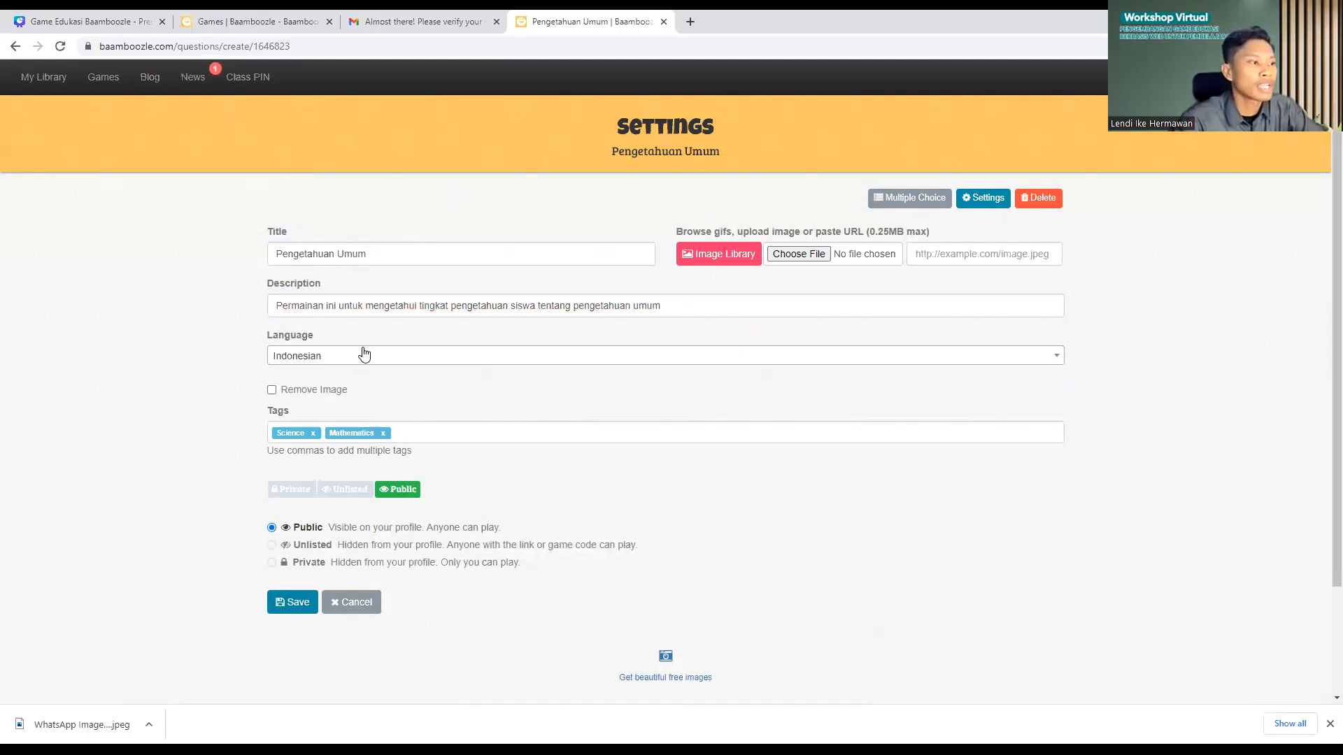
pyautogui.click(286, 606)
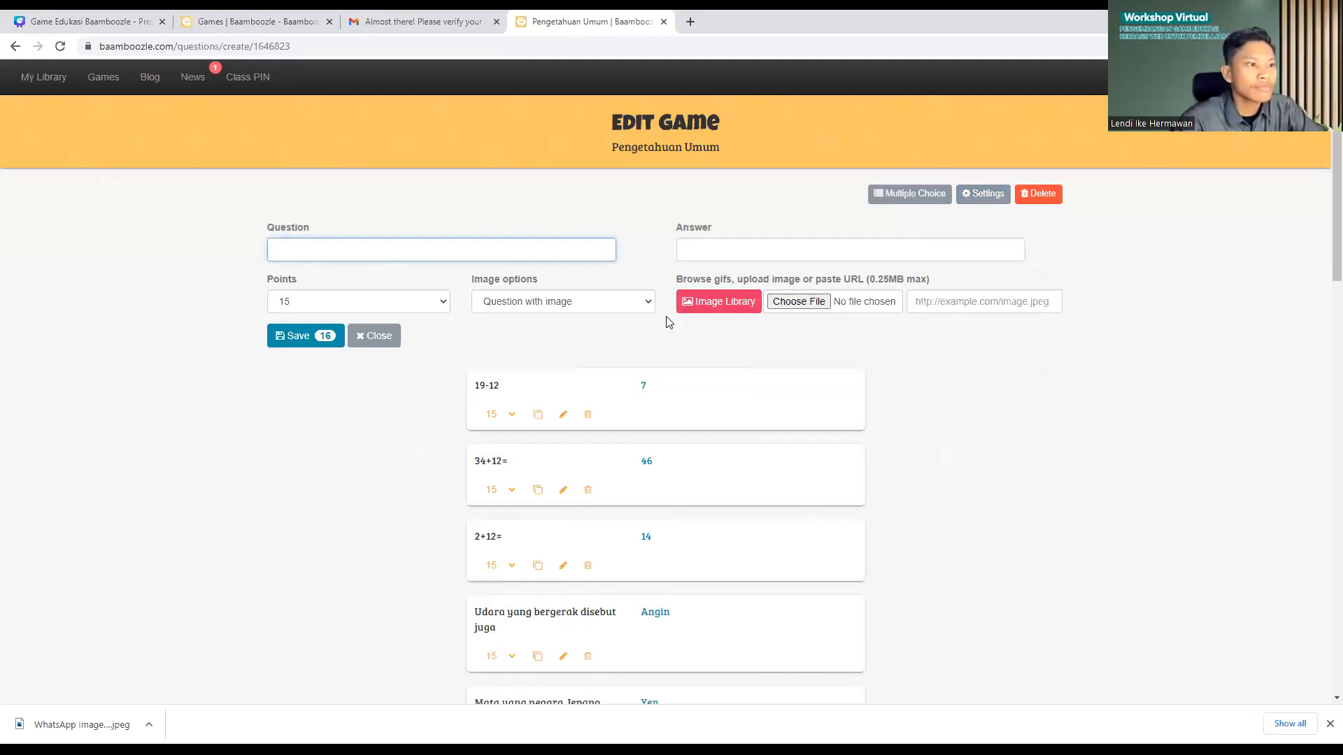
# Step: Reopen Settings and save again to return to the Edit Game page
pyautogui.scroll(-12, 666, 316)
pyautogui.scroll(-5, 637, 315)
pyautogui.scroll(15, 634, 291)
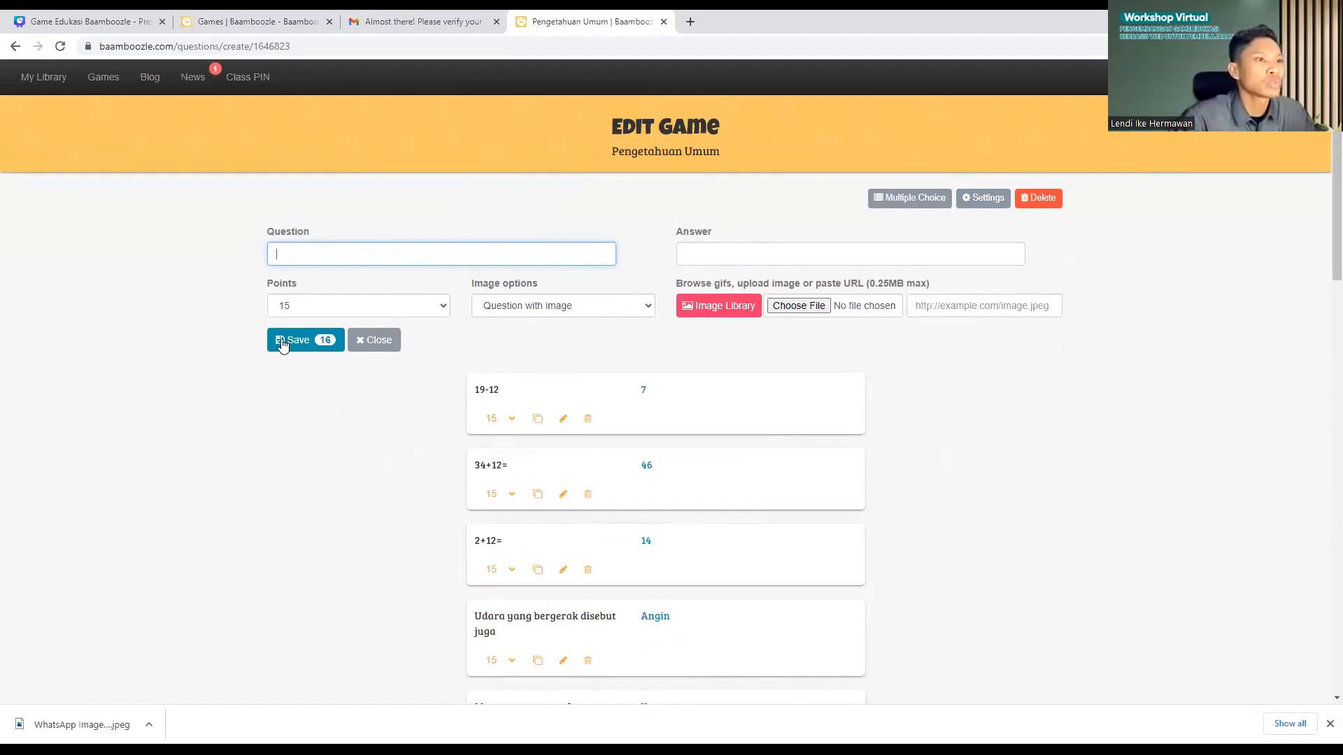
pyautogui.click(978, 199)
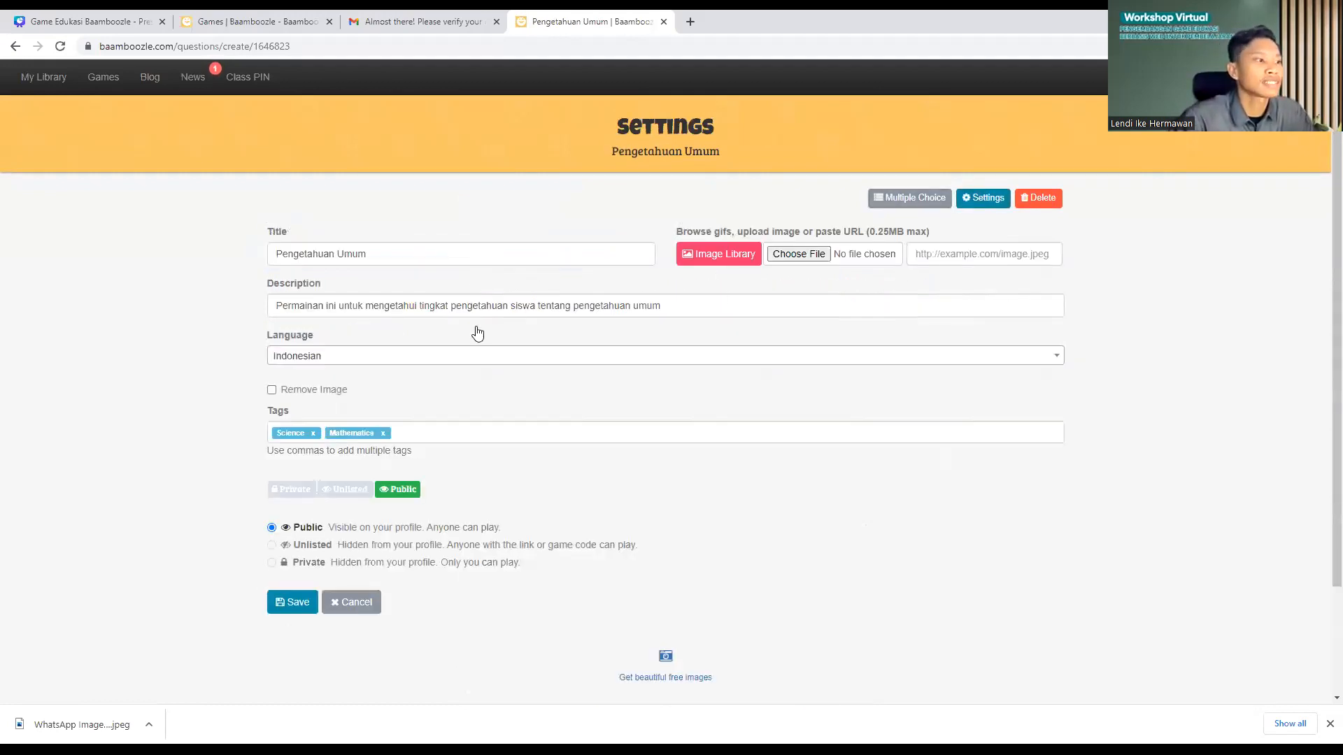
pyautogui.click(310, 612)
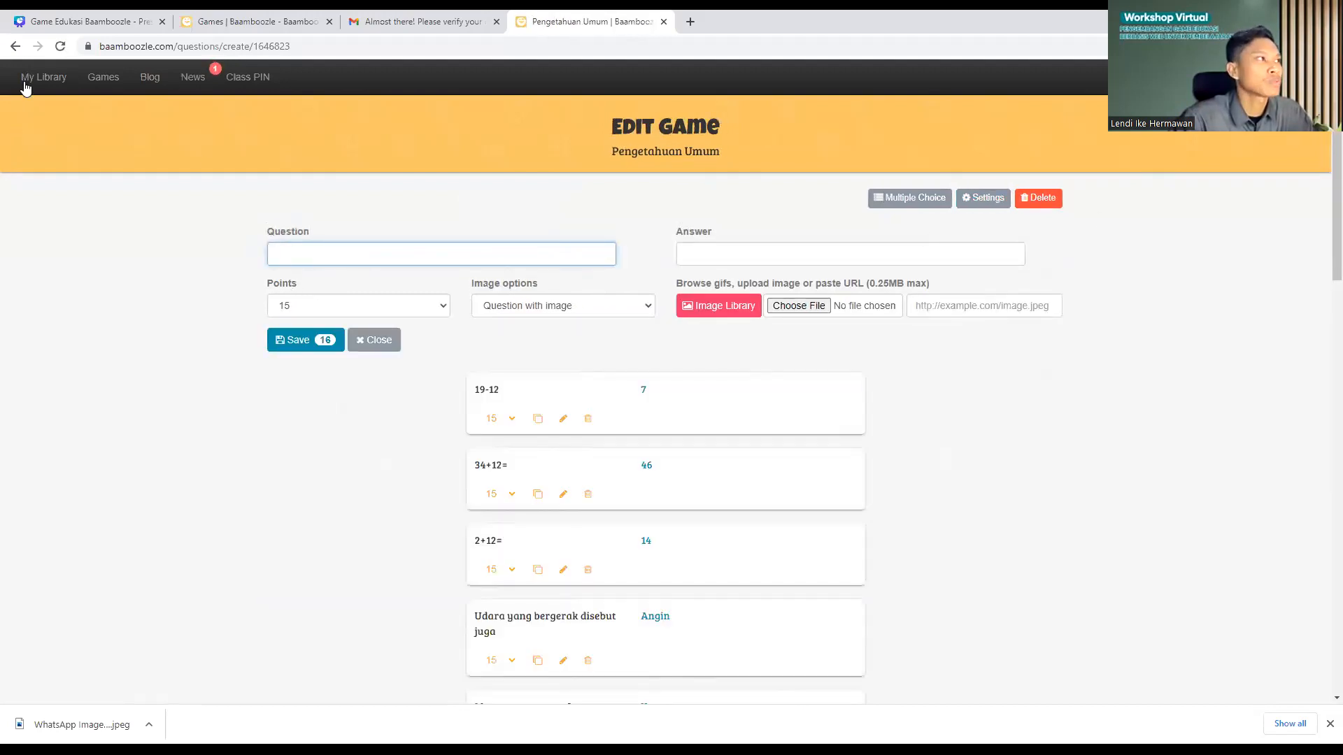
pyautogui.moveTo(33, 82)
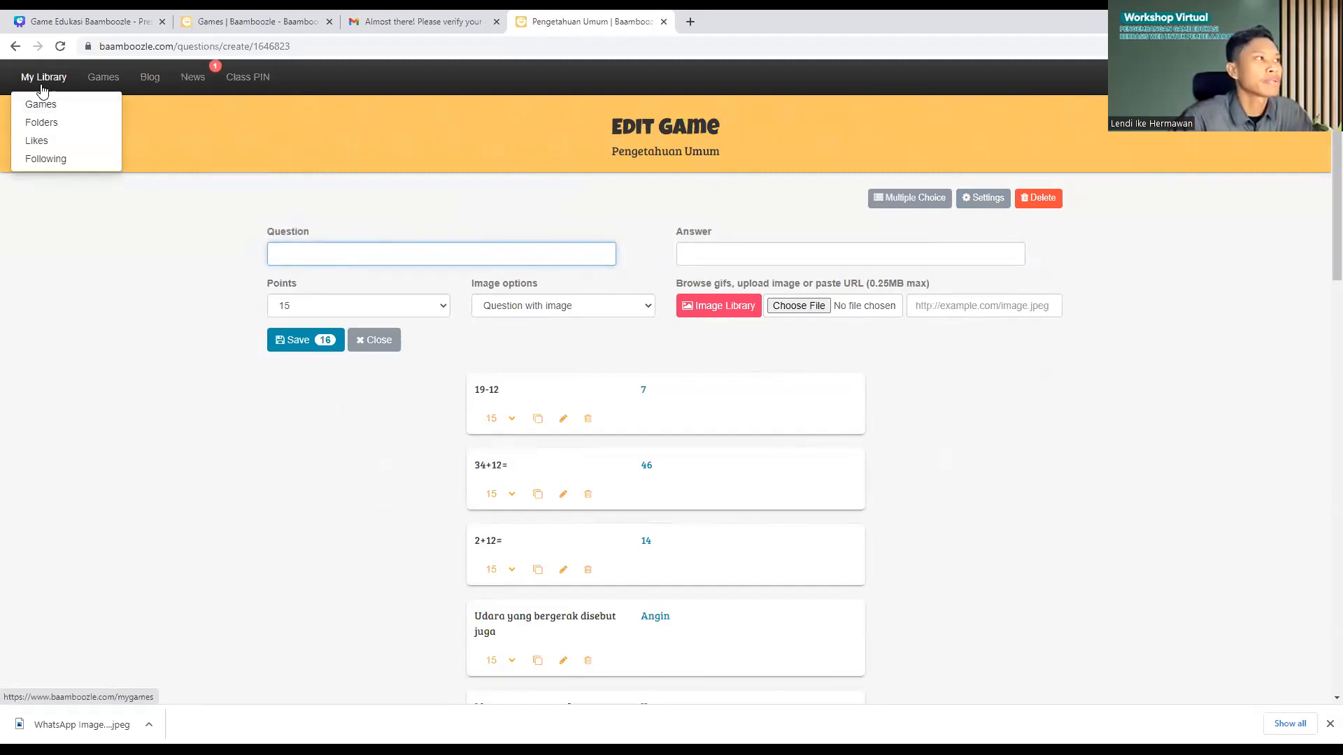
# Step: Open My Games, preview Pengetahuan Umum, then return to editing its sixteen questions
pyautogui.click(46, 109)
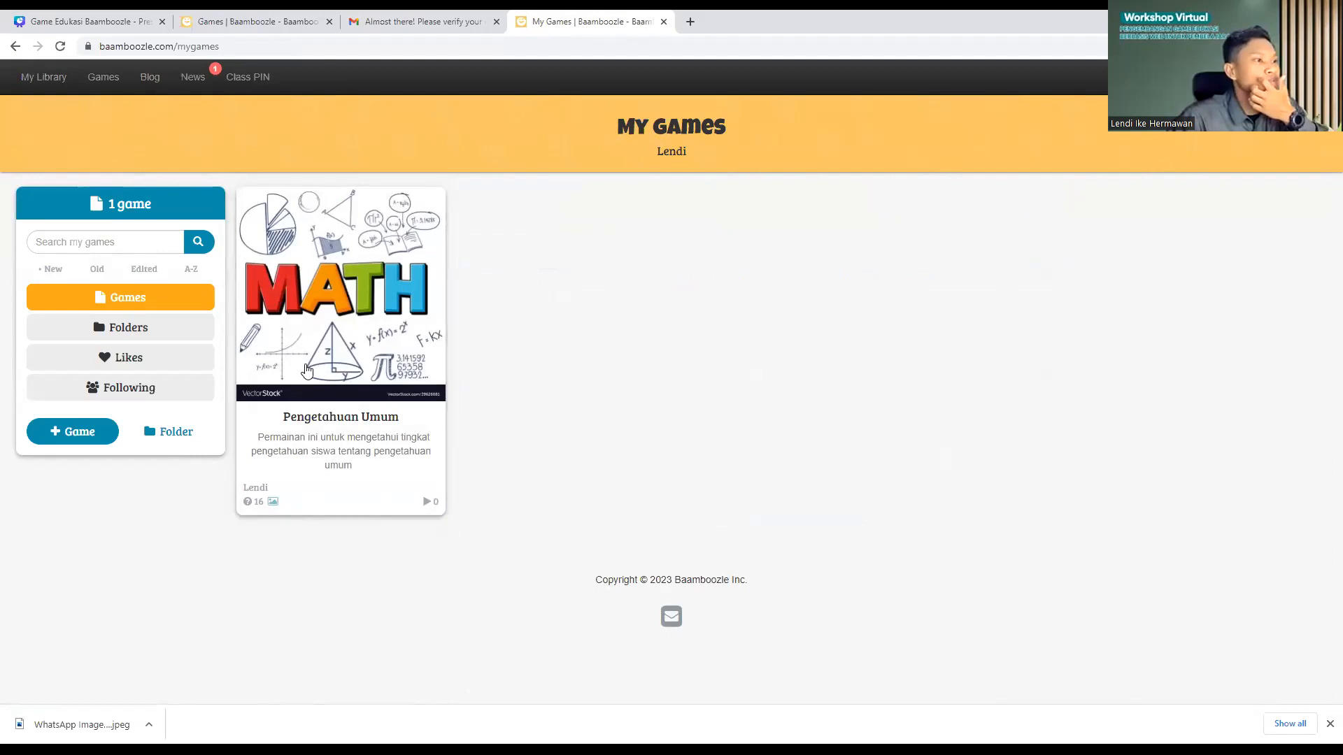
pyautogui.click(380, 261)
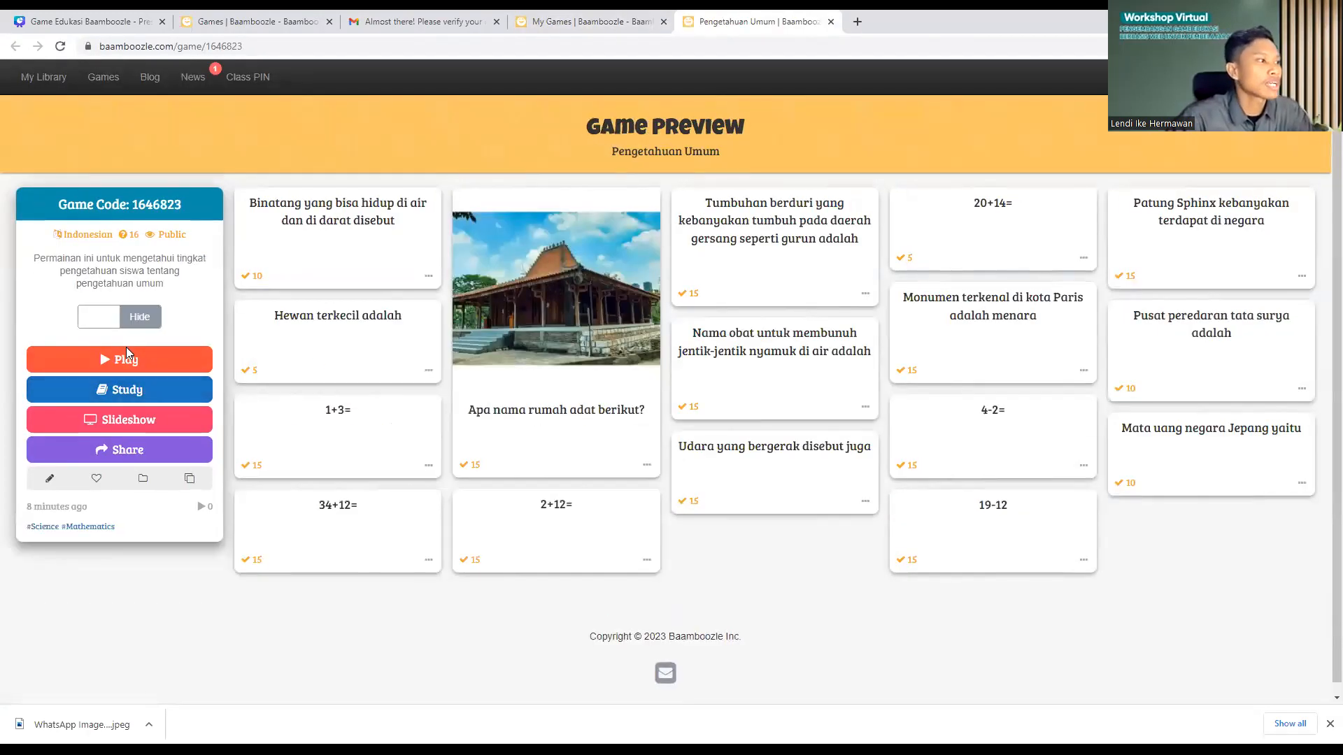
pyautogui.click(56, 482)
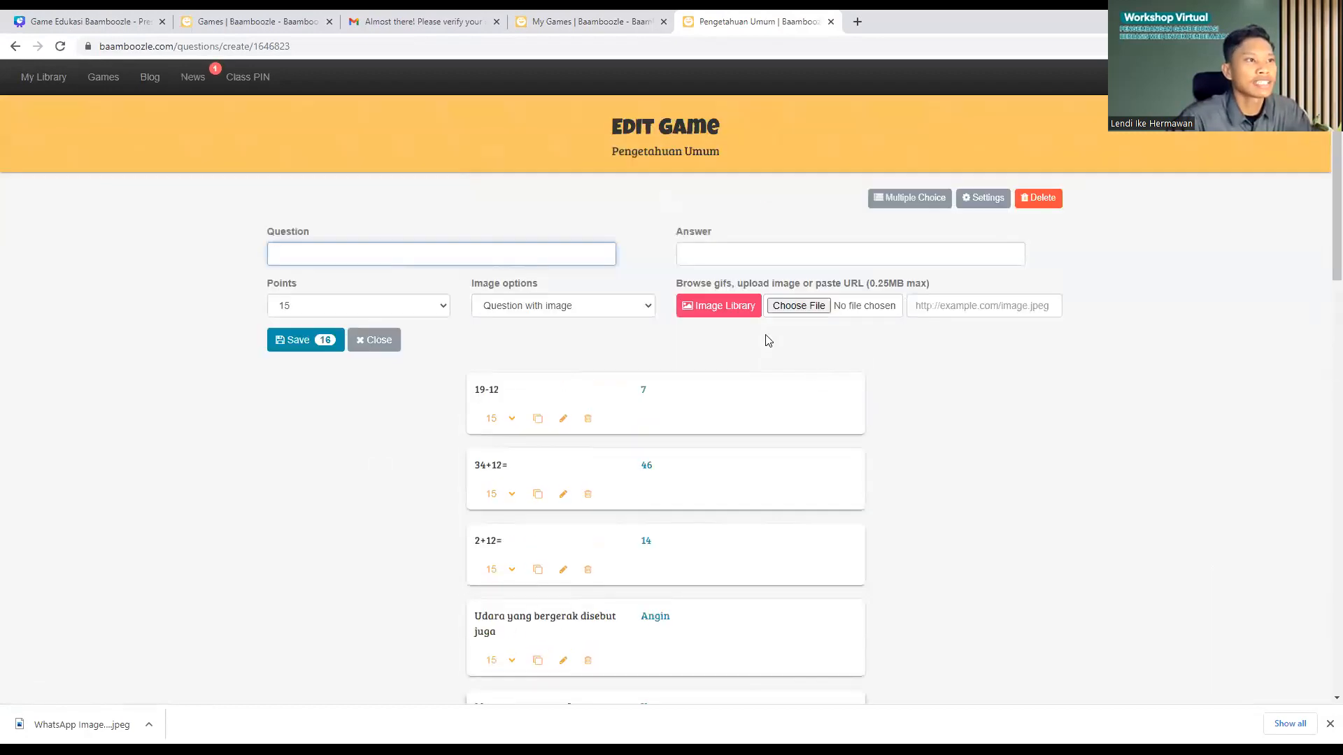
pyautogui.scroll(-20, 1029, 399)
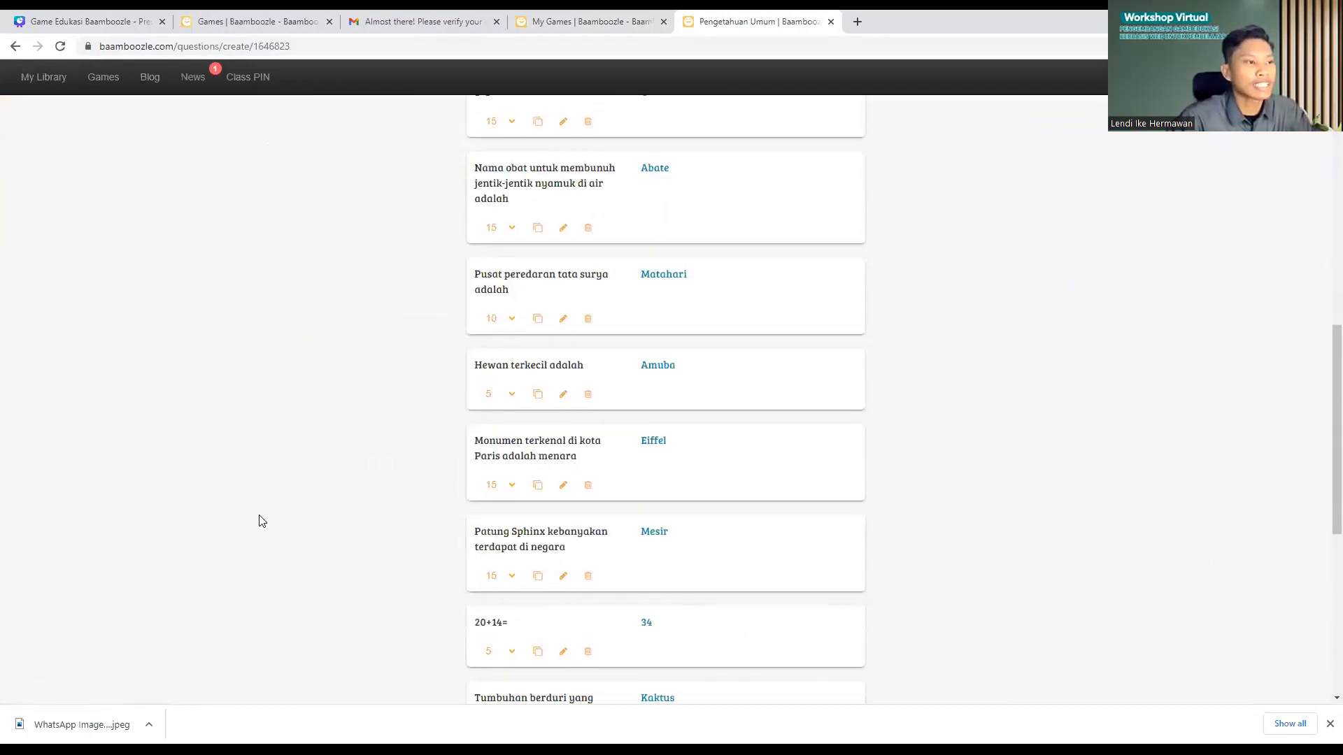
pyautogui.scroll(20, 324, 378)
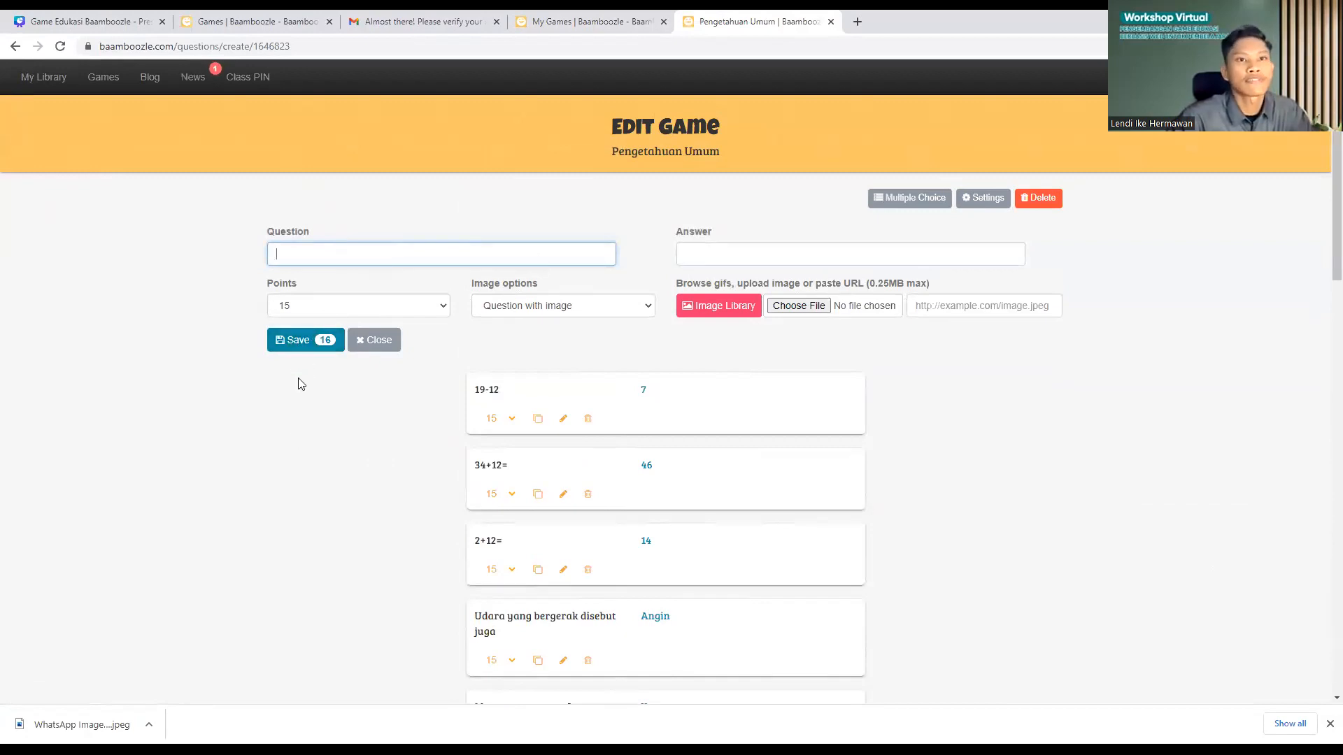
pyautogui.scroll(-20, 965, 455)
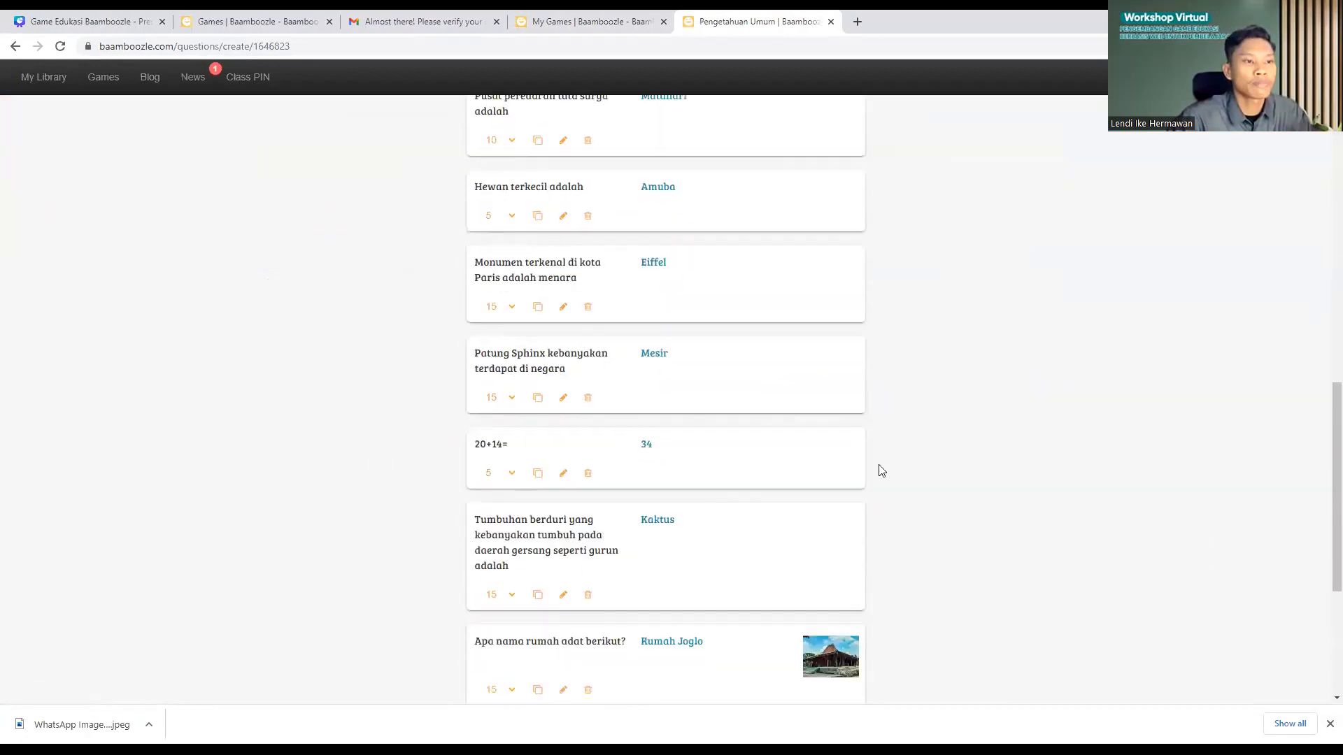
pyautogui.scroll(20, 1100, 516)
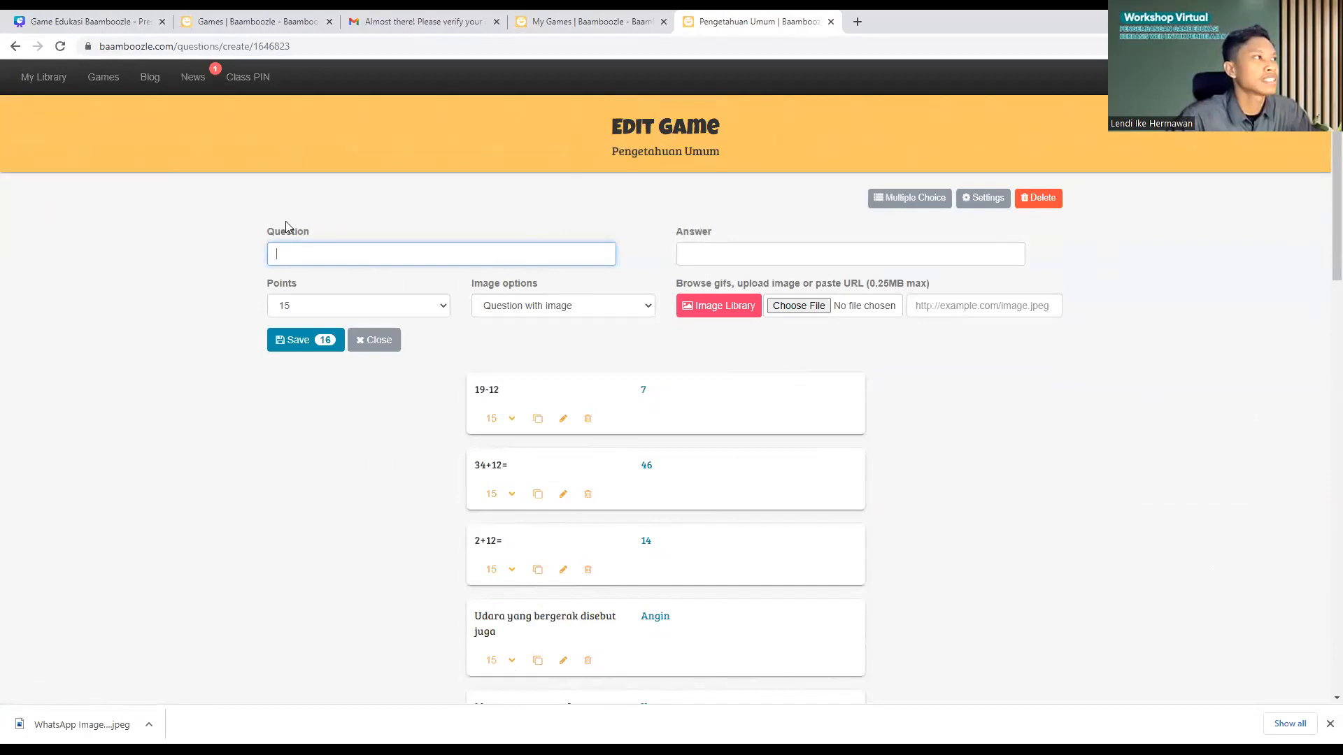
pyautogui.moveTo(38, 82)
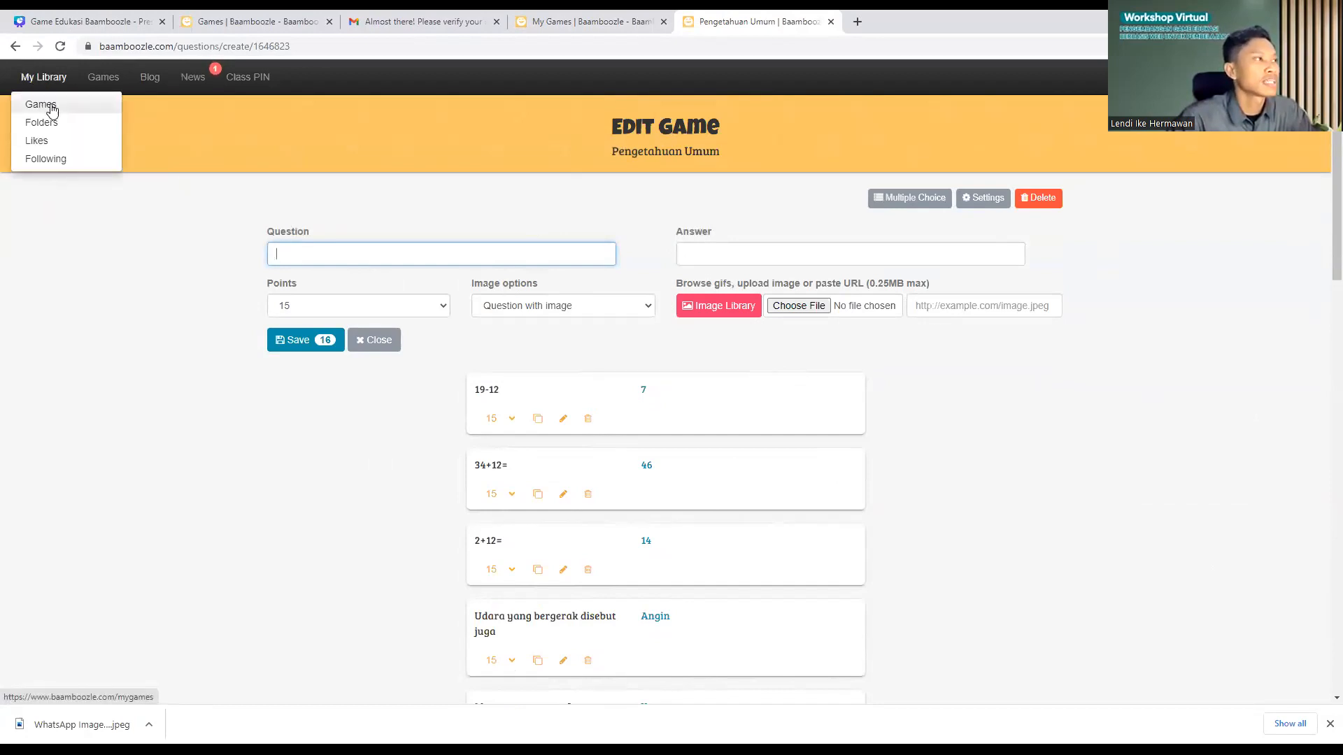
# Step: Open the My Games list and open Pengetahuan Umum in a new tab
pyautogui.click(52, 110)
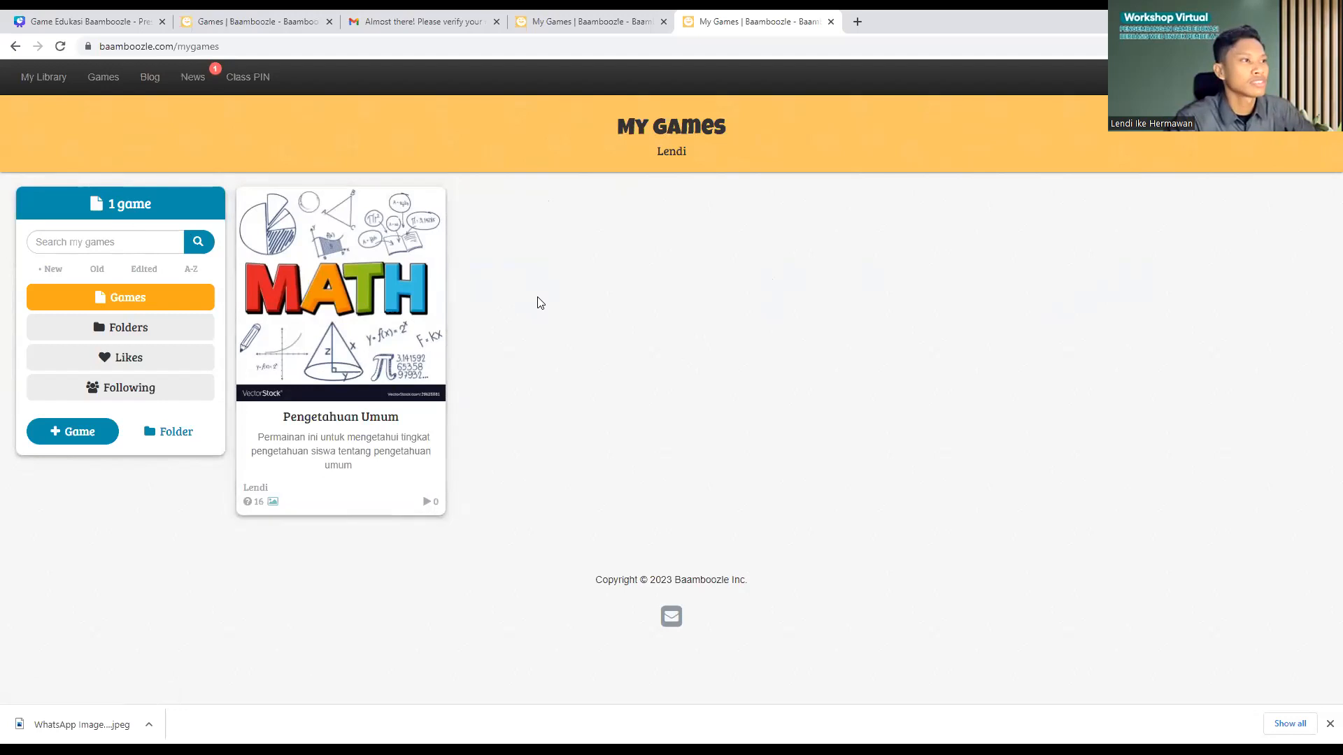
pyautogui.click(332, 328)
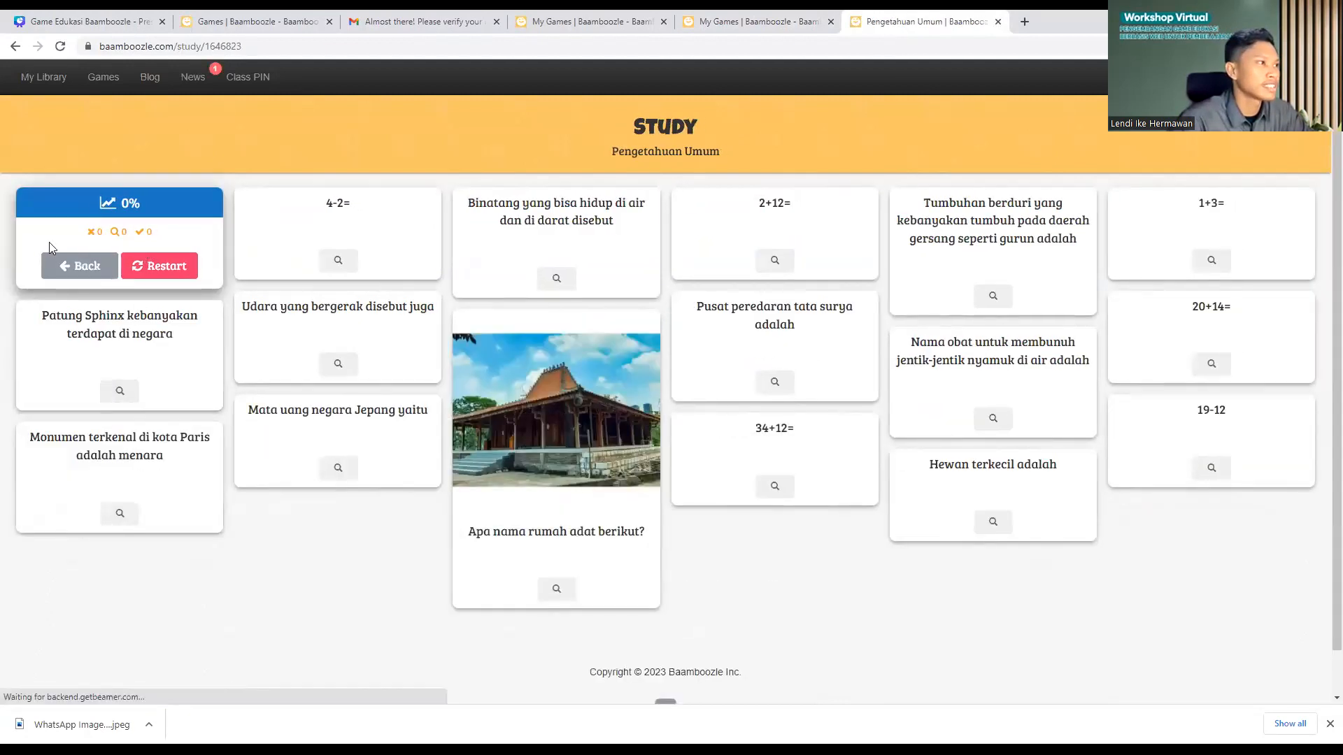
# Step: Reveal the answers 2 and Amfibi on two study cards, then go back to Game Preview
pyautogui.click(340, 266)
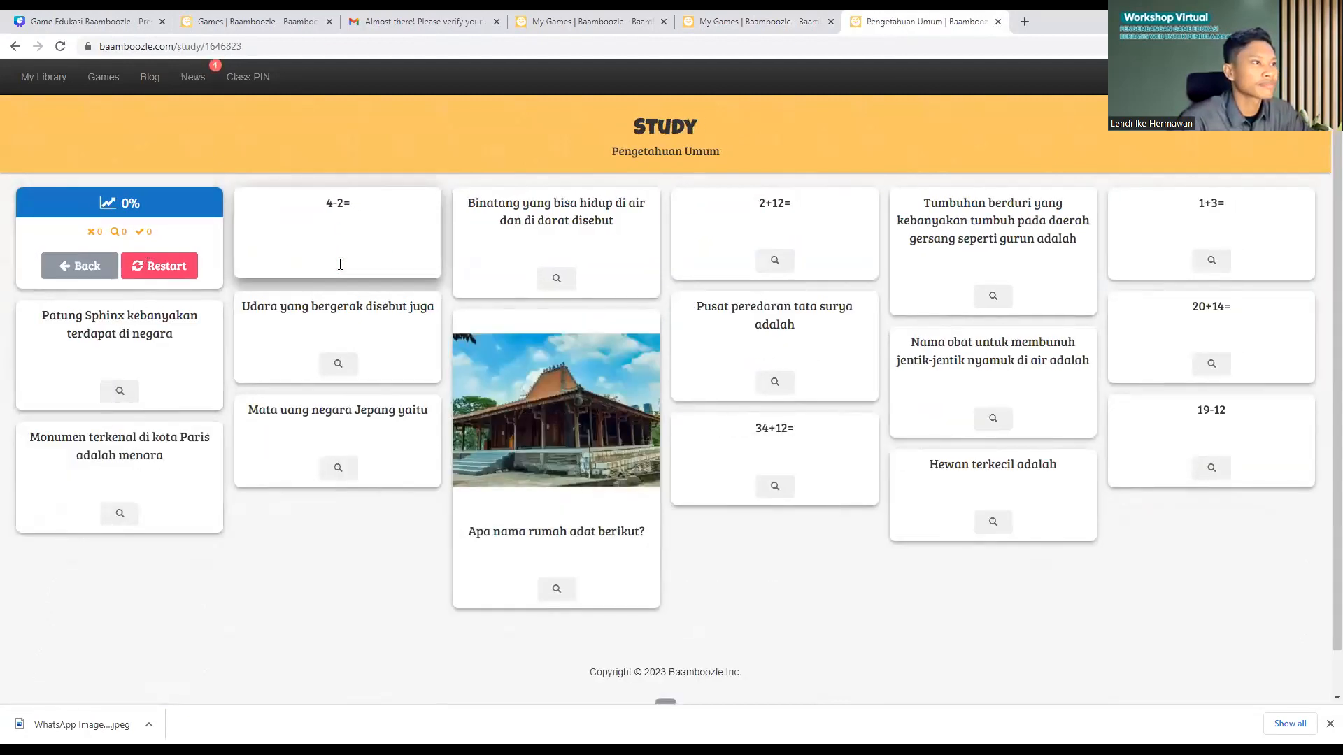
pyautogui.click(552, 287)
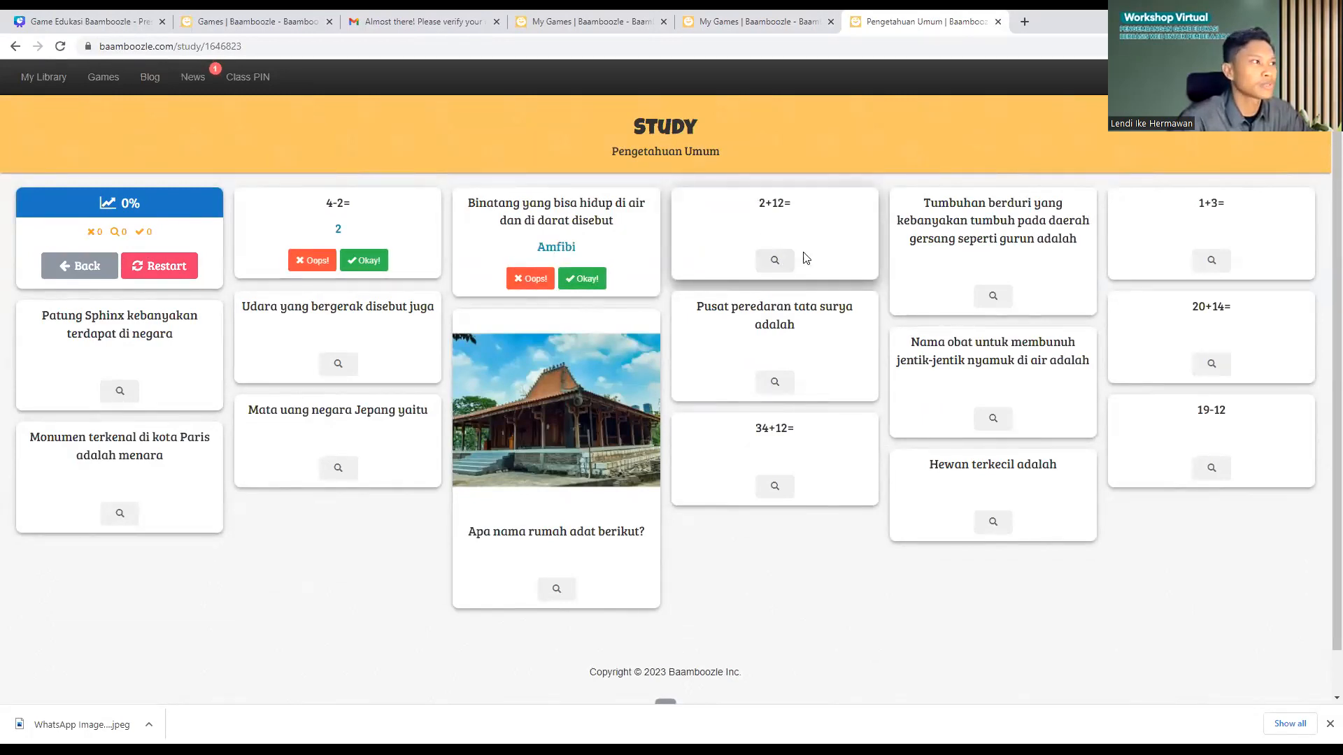
pyautogui.click(90, 272)
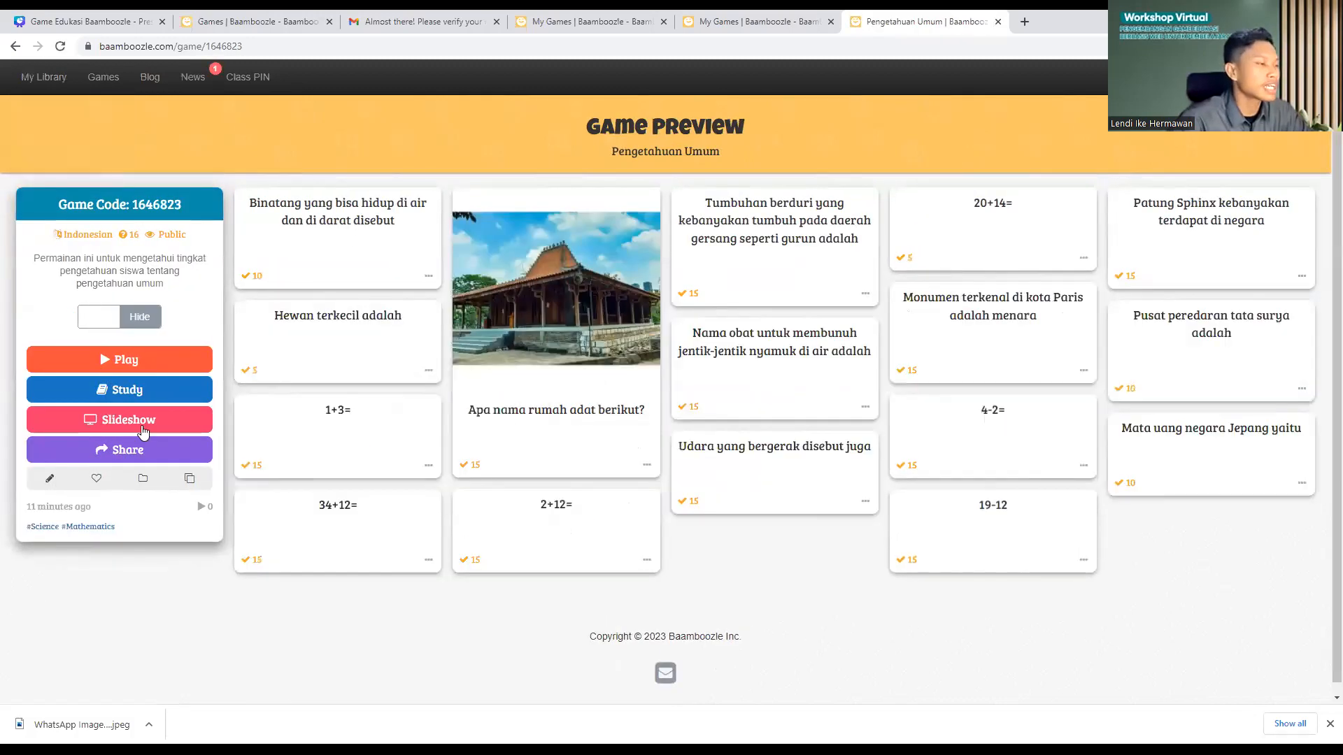
pyautogui.click(133, 427)
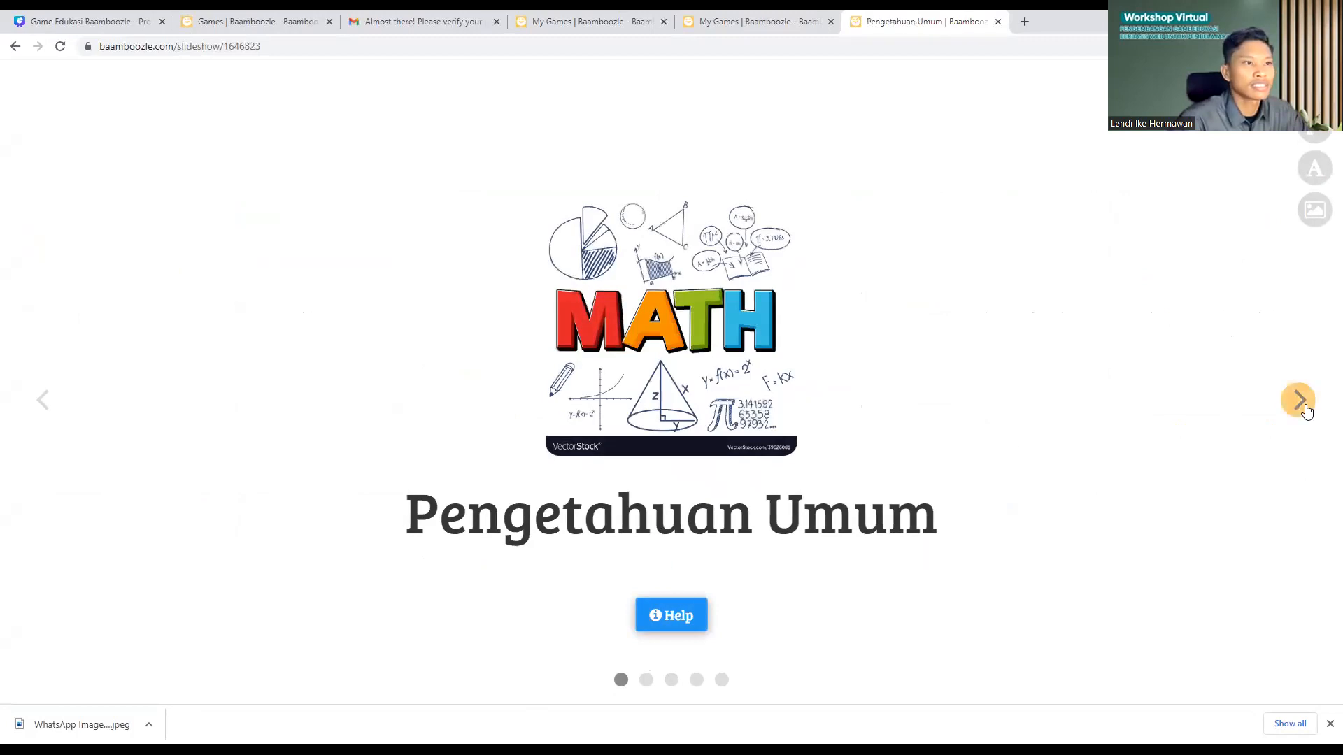
pyautogui.click(1303, 406)
pyautogui.click(1303, 406)
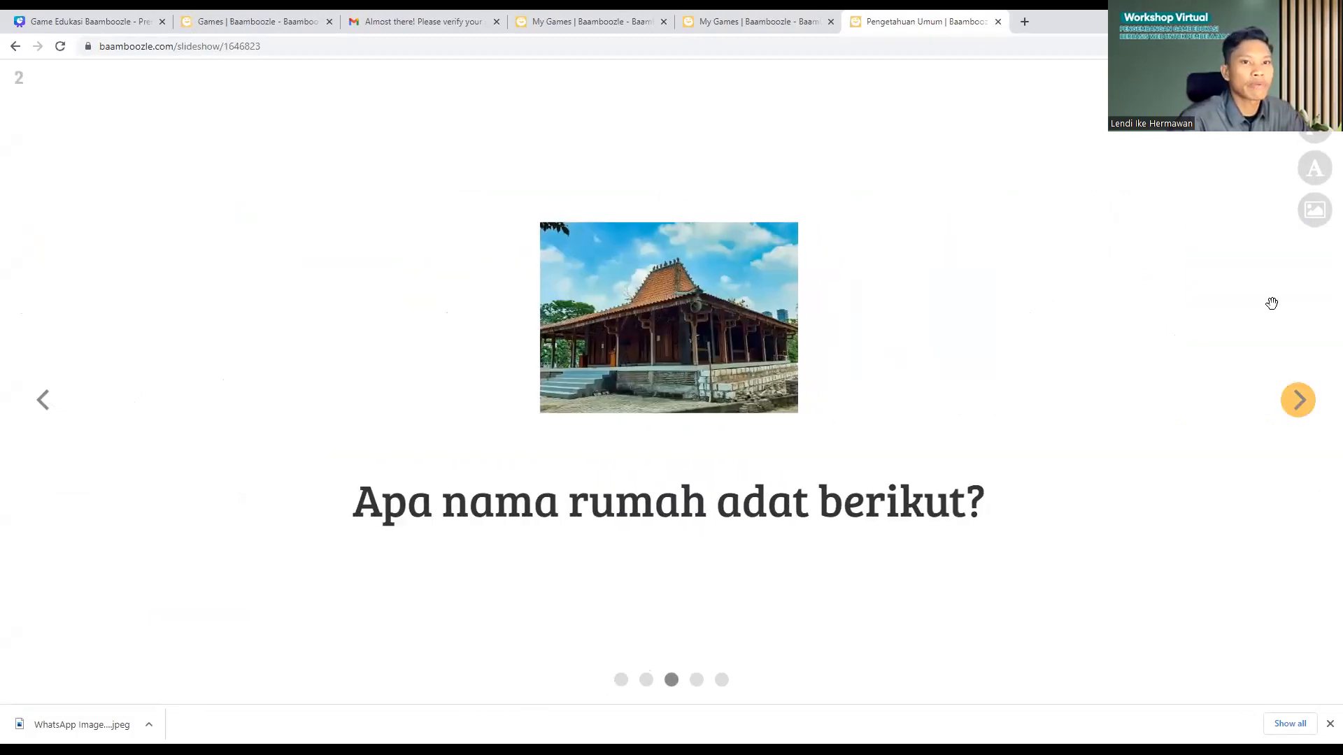
pyautogui.moveTo(817, 299); pyautogui.dragTo(210, 364)
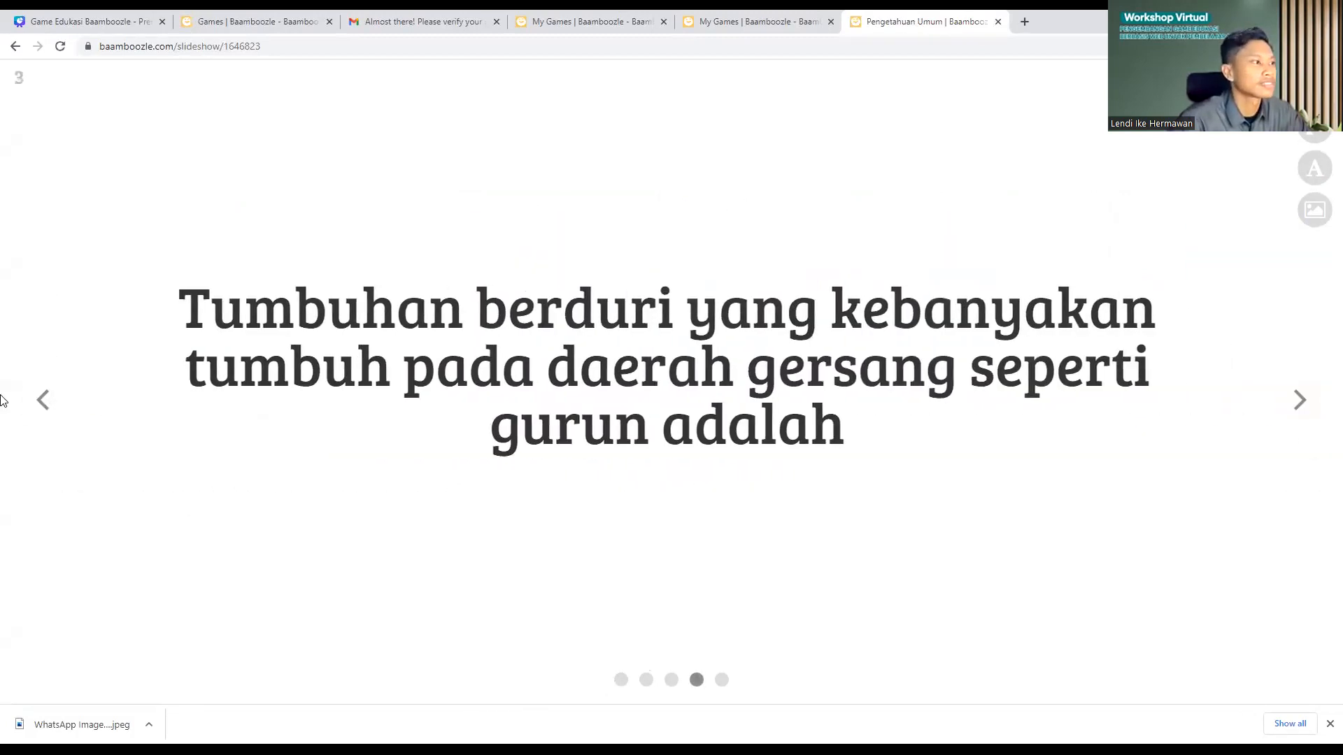
pyautogui.click(35, 412)
pyautogui.click(42, 407)
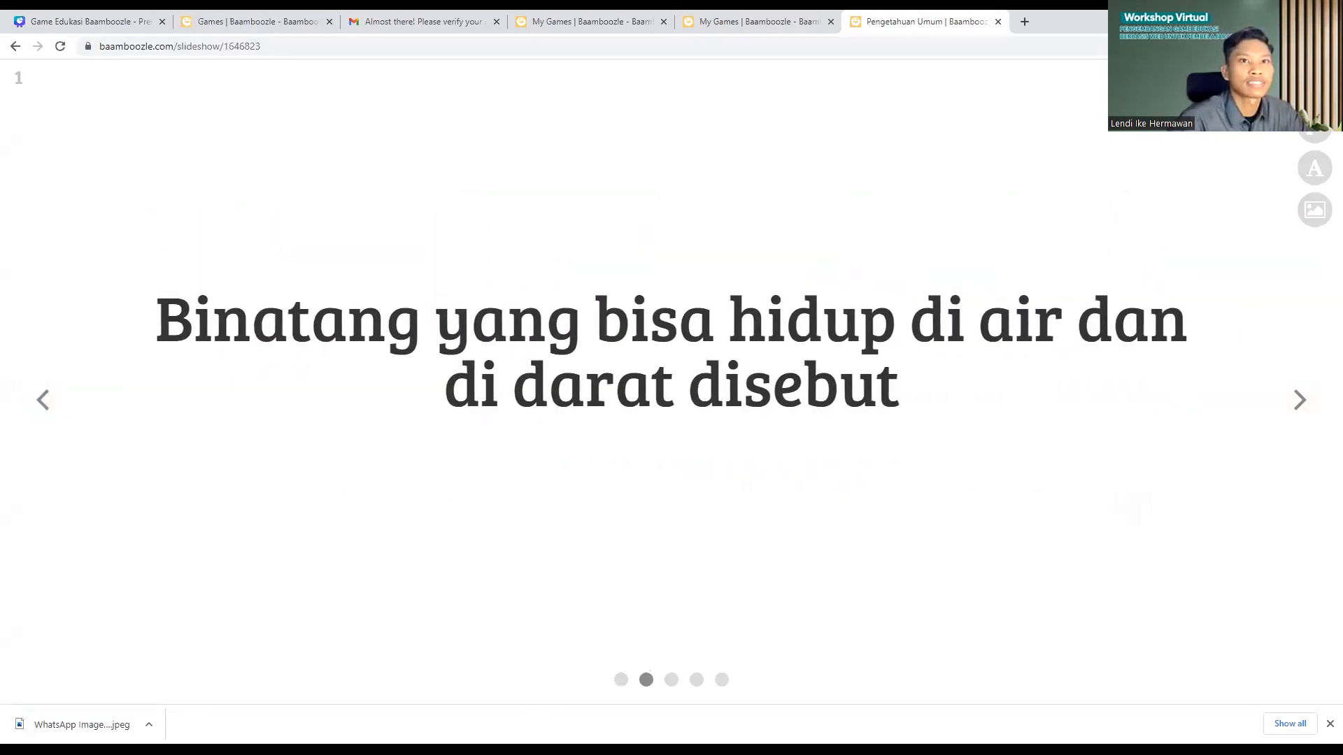
pyautogui.click(1315, 84)
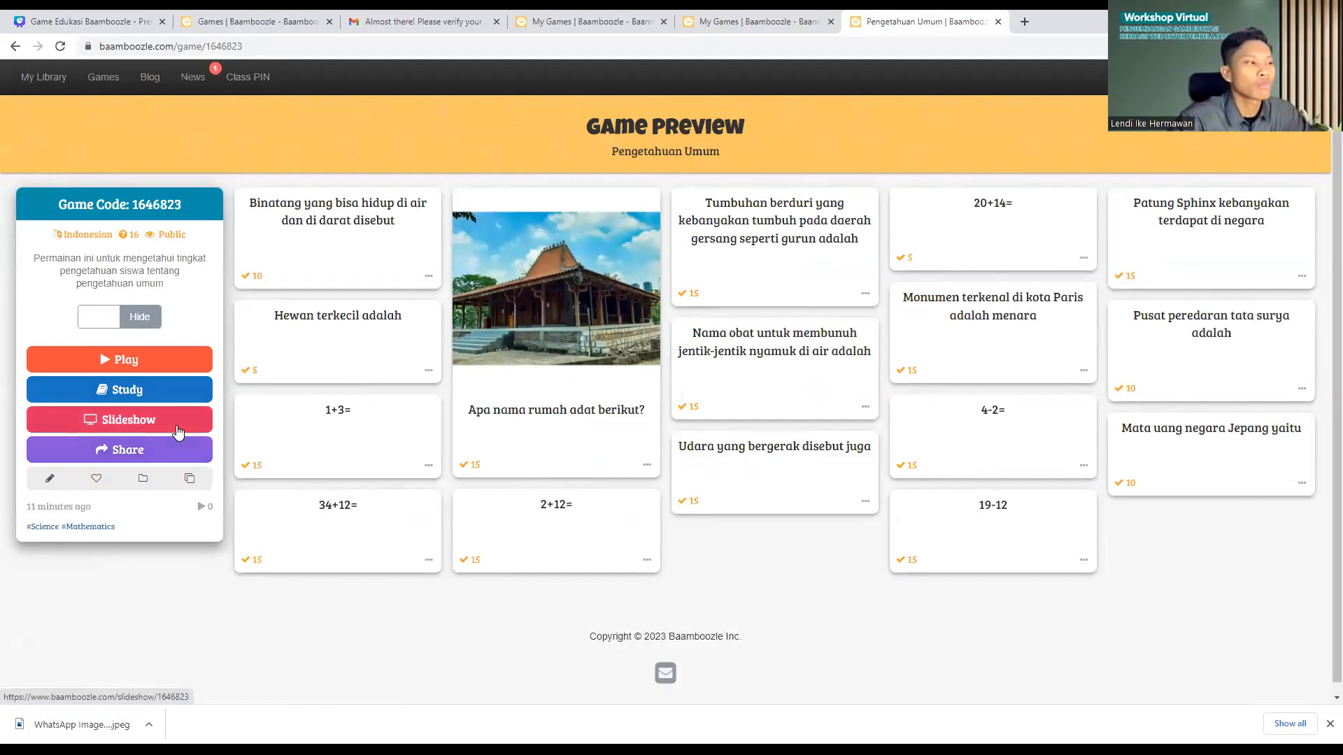
# Step: Copy the Pengetahuan Umum share URL, dismiss the confirmation, and close the Share dialog
pyautogui.click(121, 452)
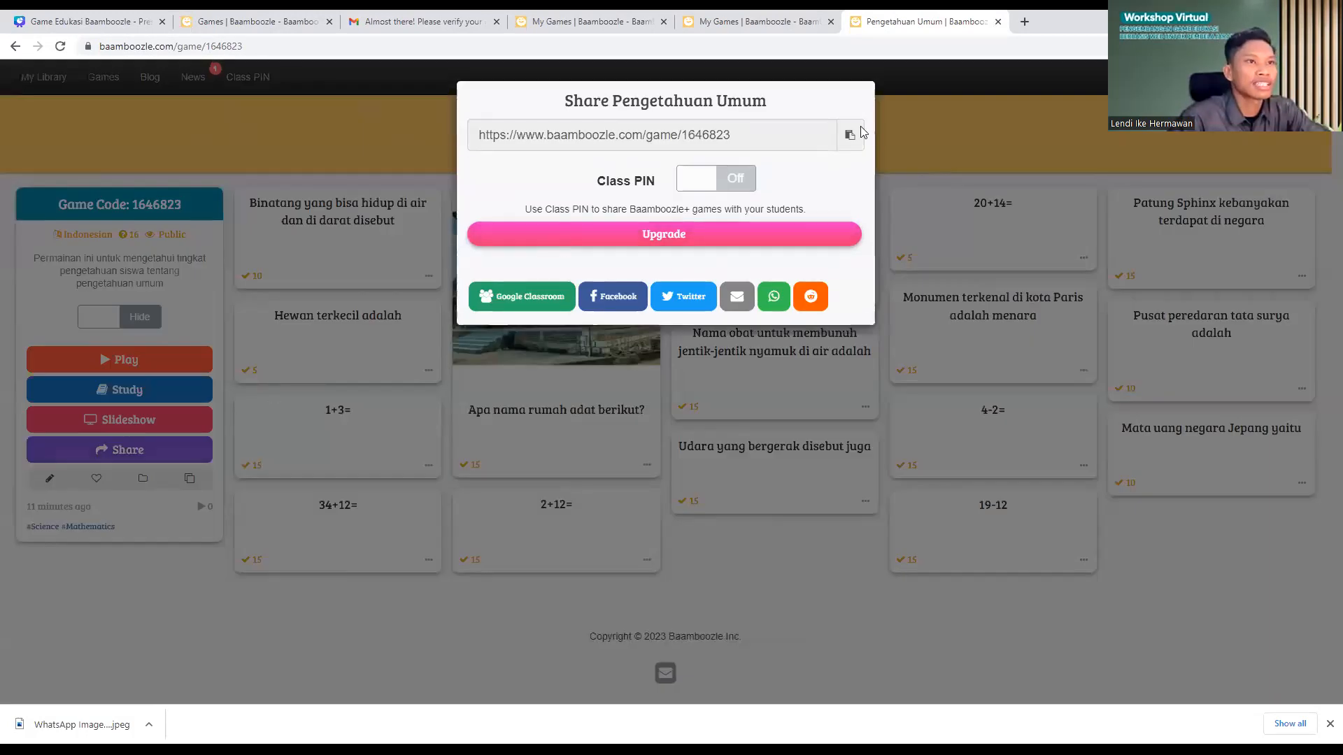
pyautogui.click(791, 133)
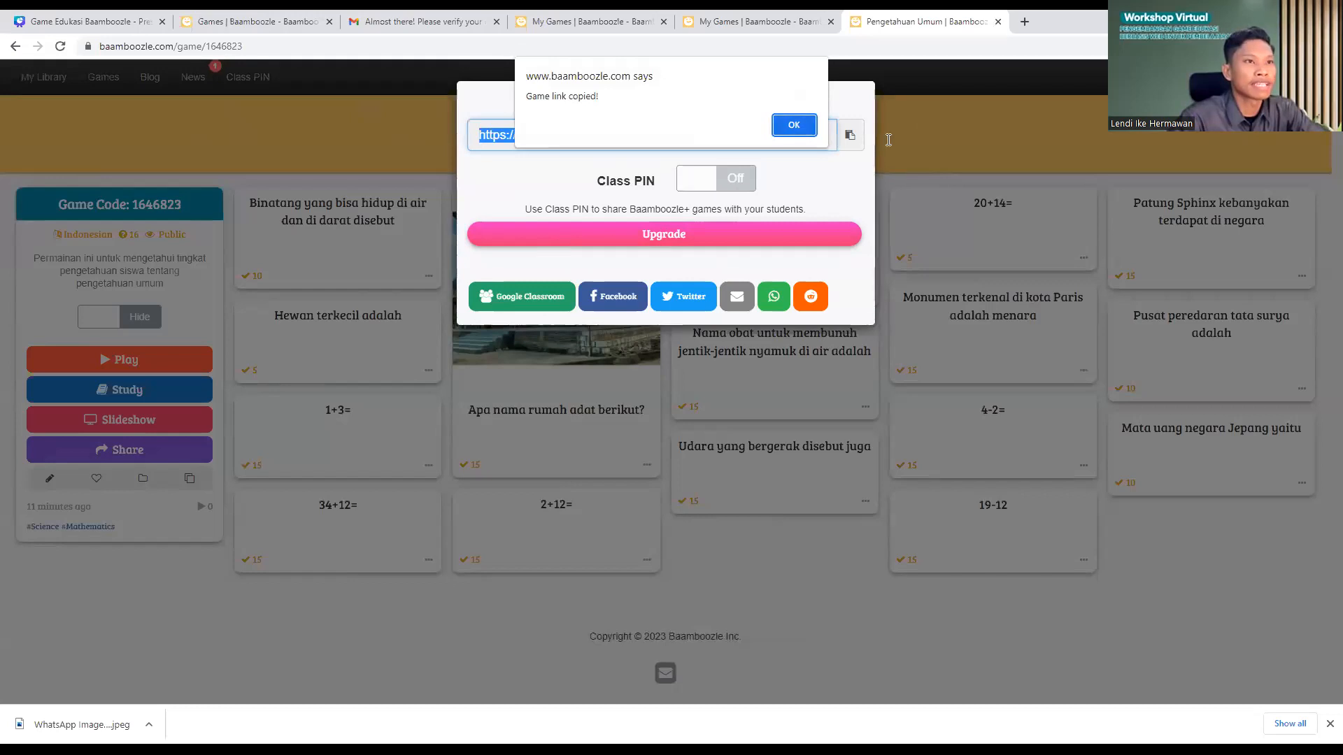
pyautogui.click(783, 128)
pyautogui.click(240, 354)
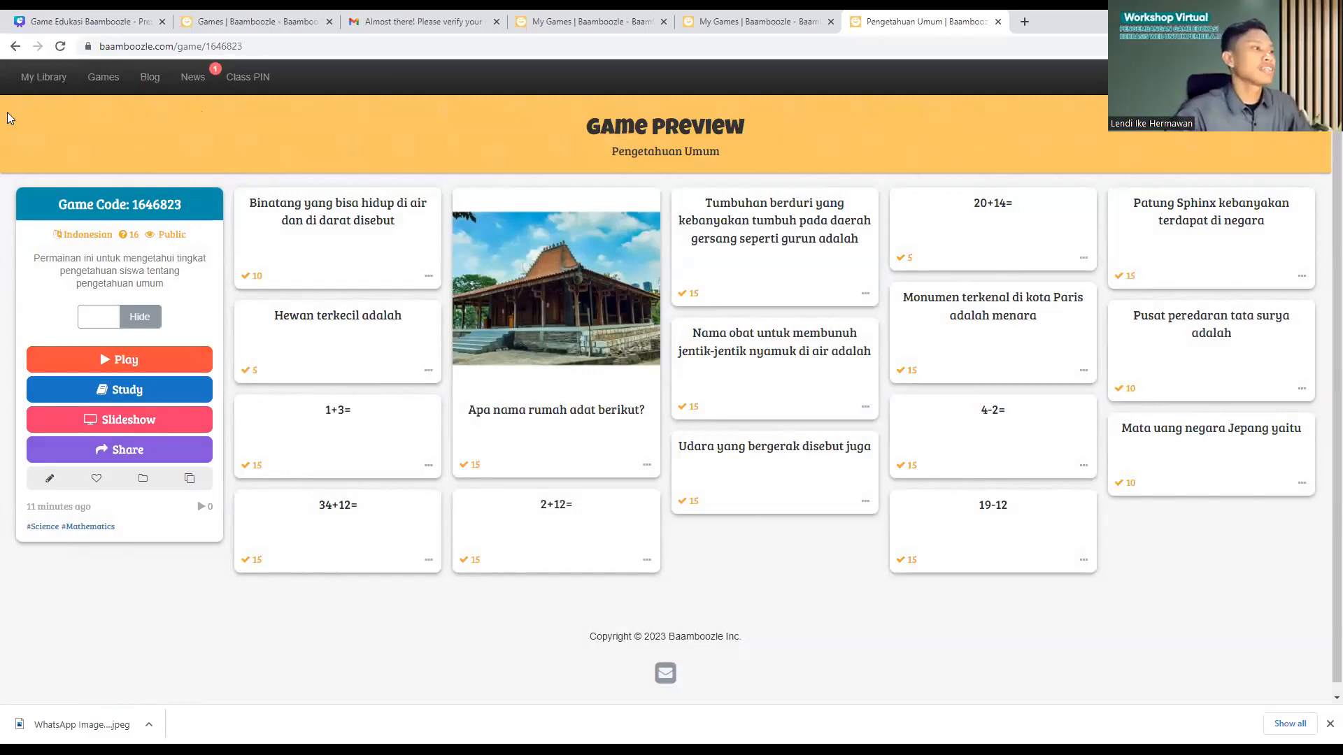
# Step: Start playing Pengetahuan Umum and choose the free Baamboozle game mode
pyautogui.click(143, 360)
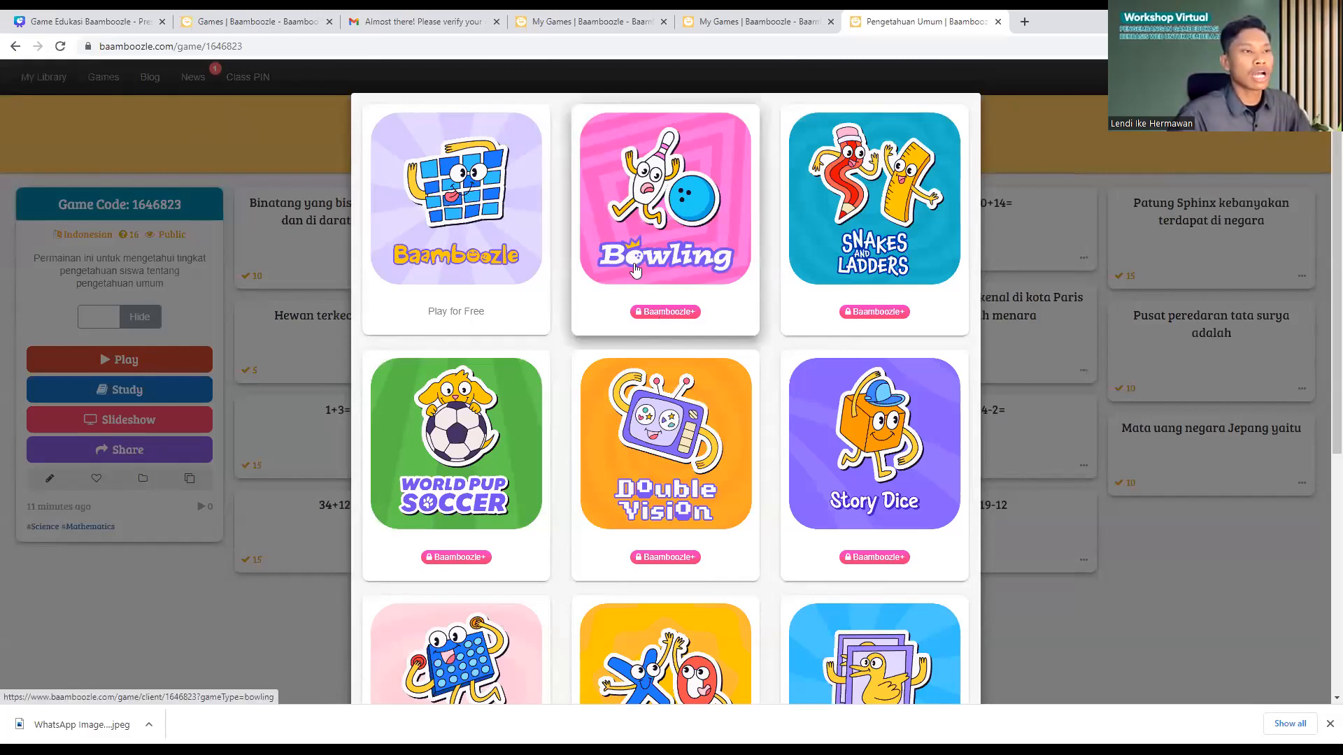
pyautogui.scroll(-3, 636, 271)
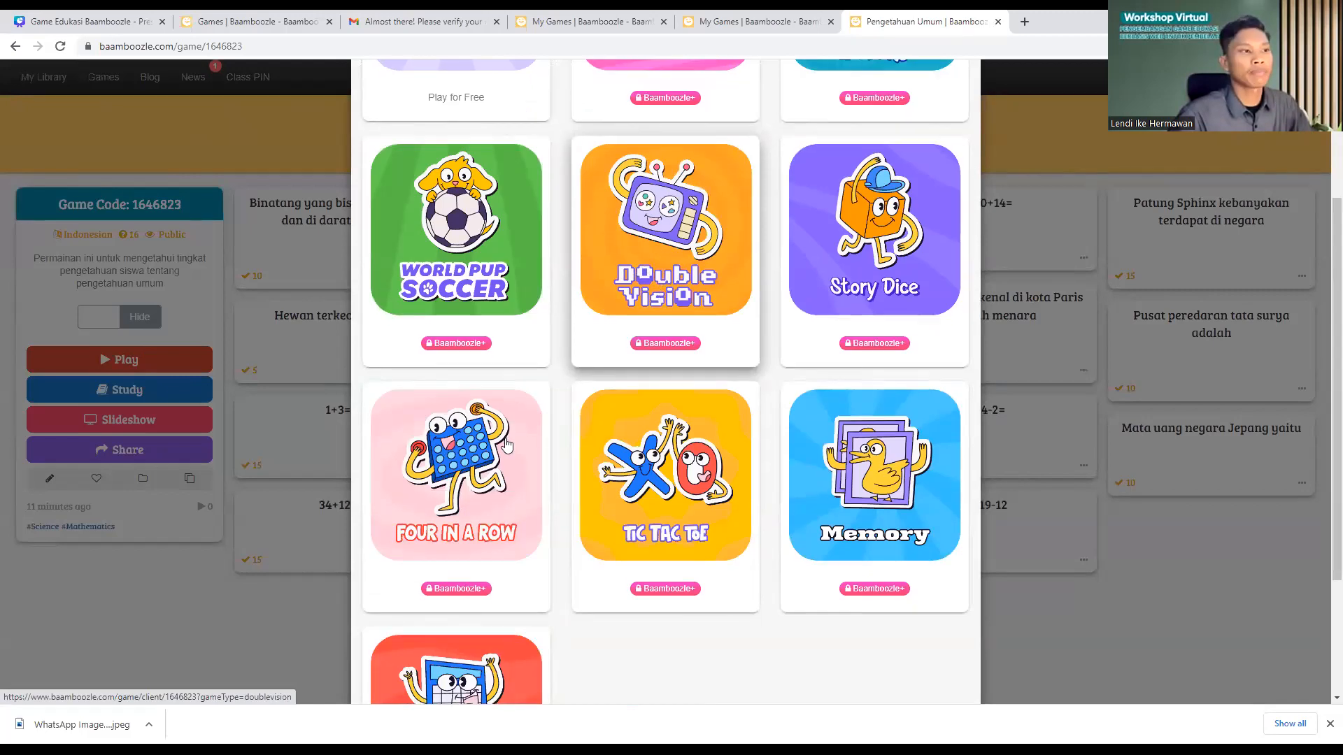
pyautogui.scroll(-2, 504, 448)
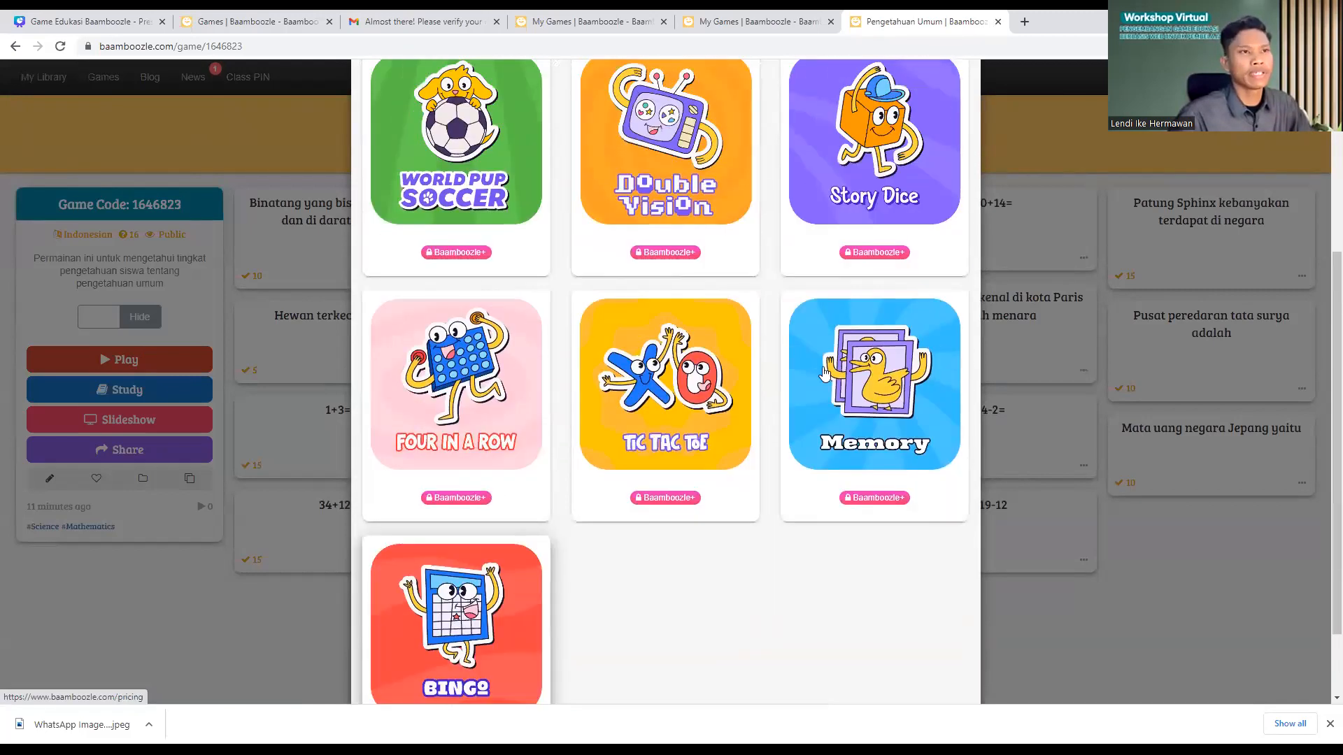
pyautogui.scroll(5, 747, 243)
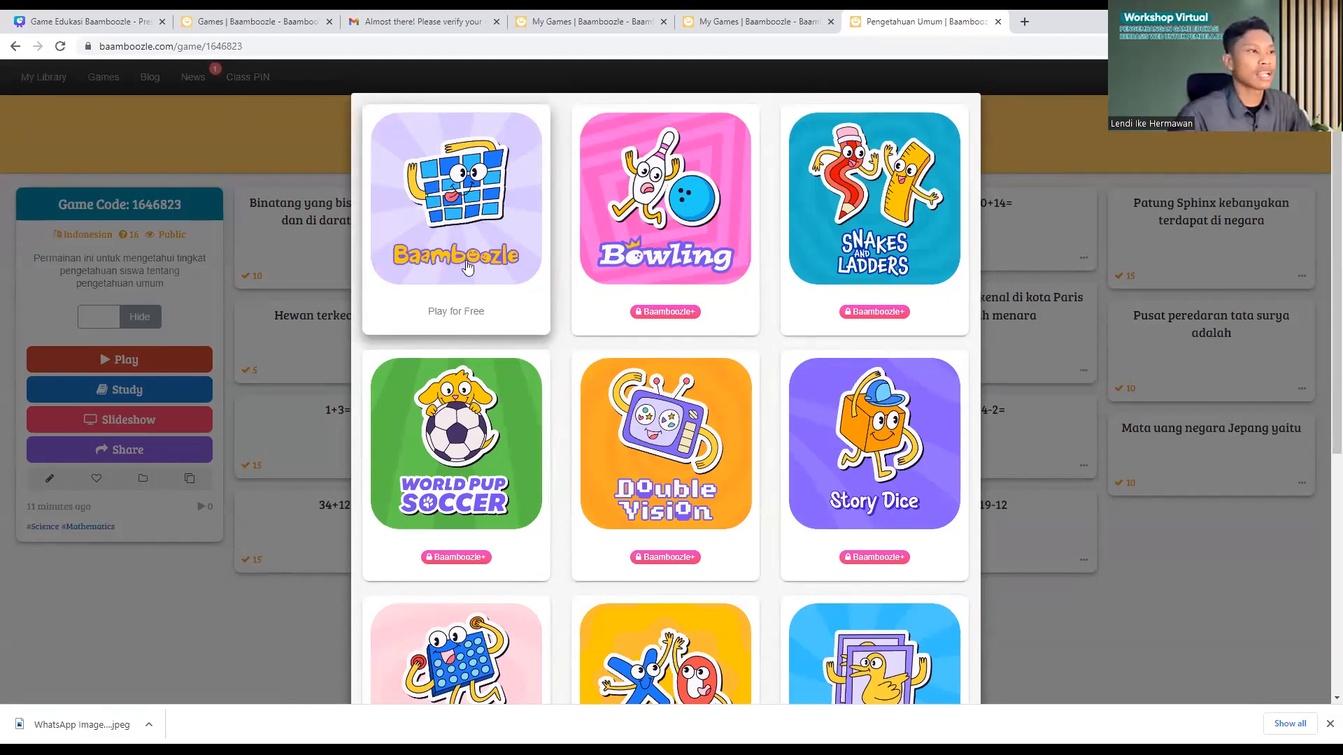
pyautogui.click(452, 214)
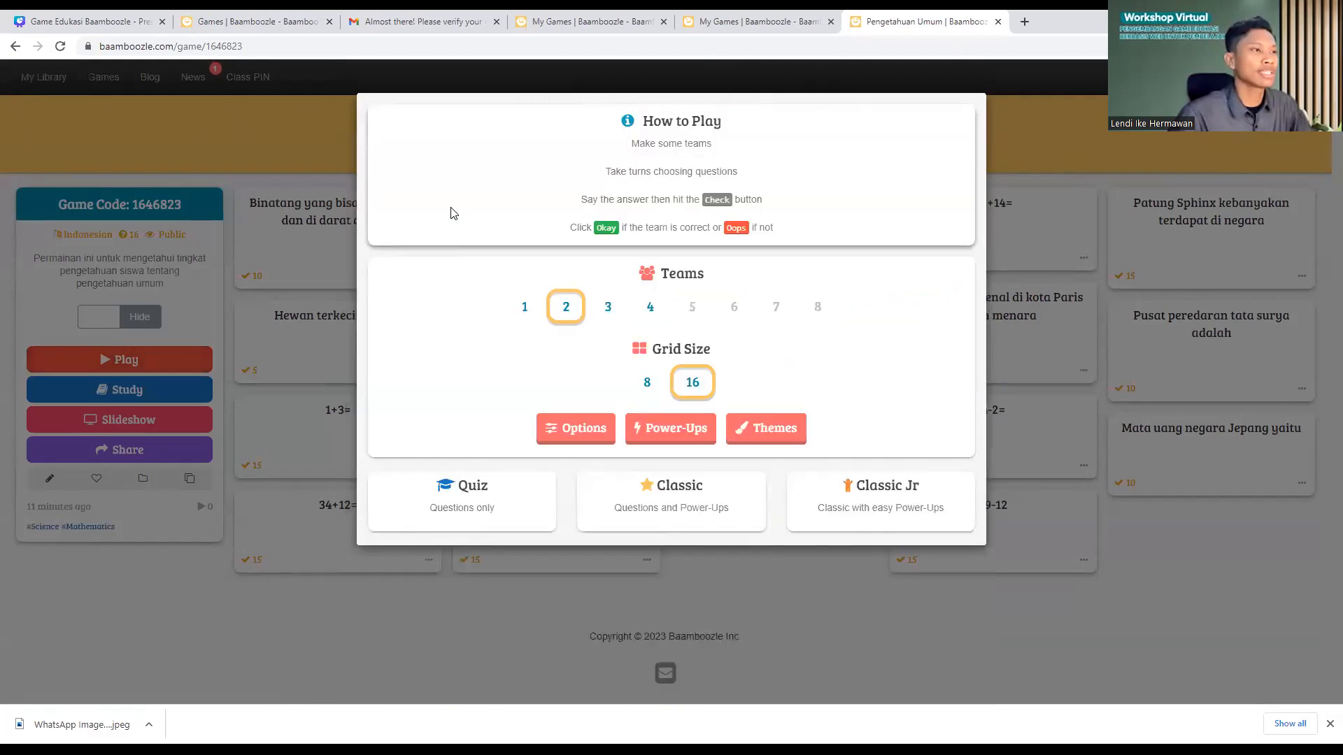
# Step: Set the round to 4 teams and a 16-tile grid
pyautogui.click(650, 313)
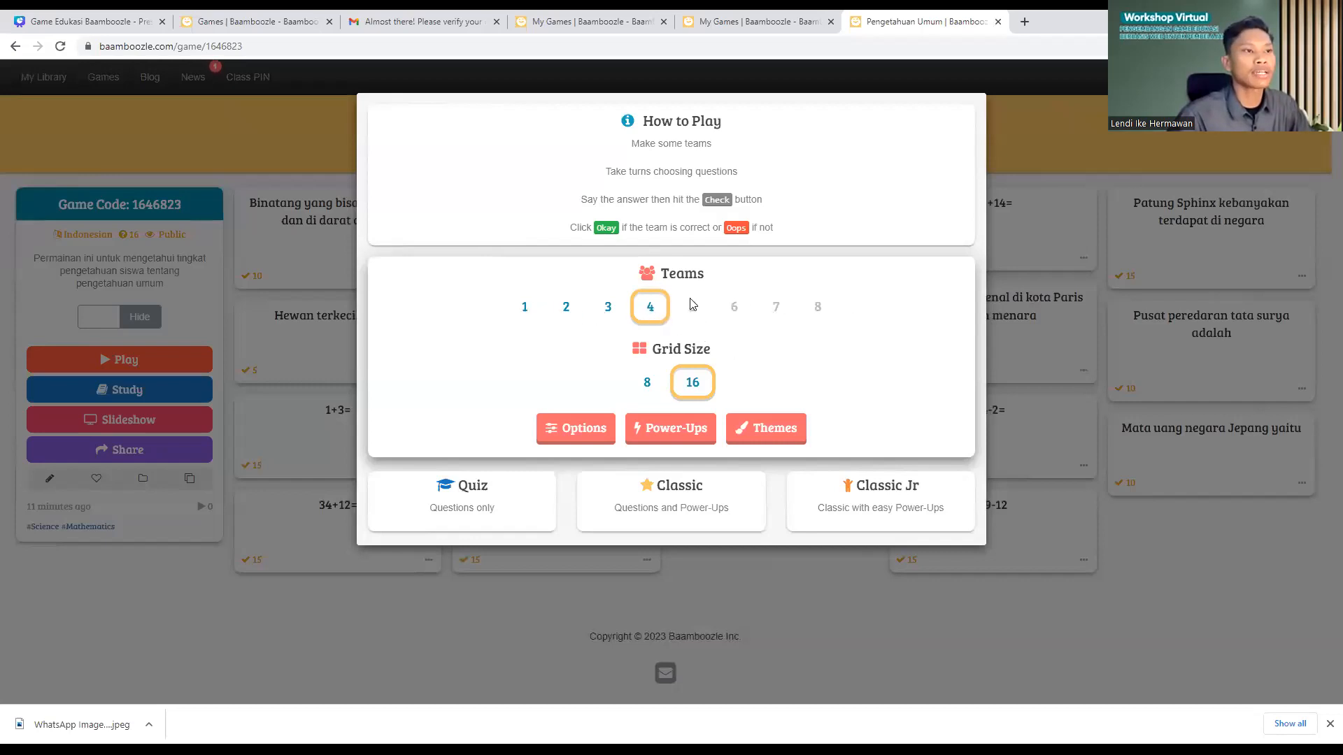
pyautogui.click(624, 311)
pyautogui.click(650, 308)
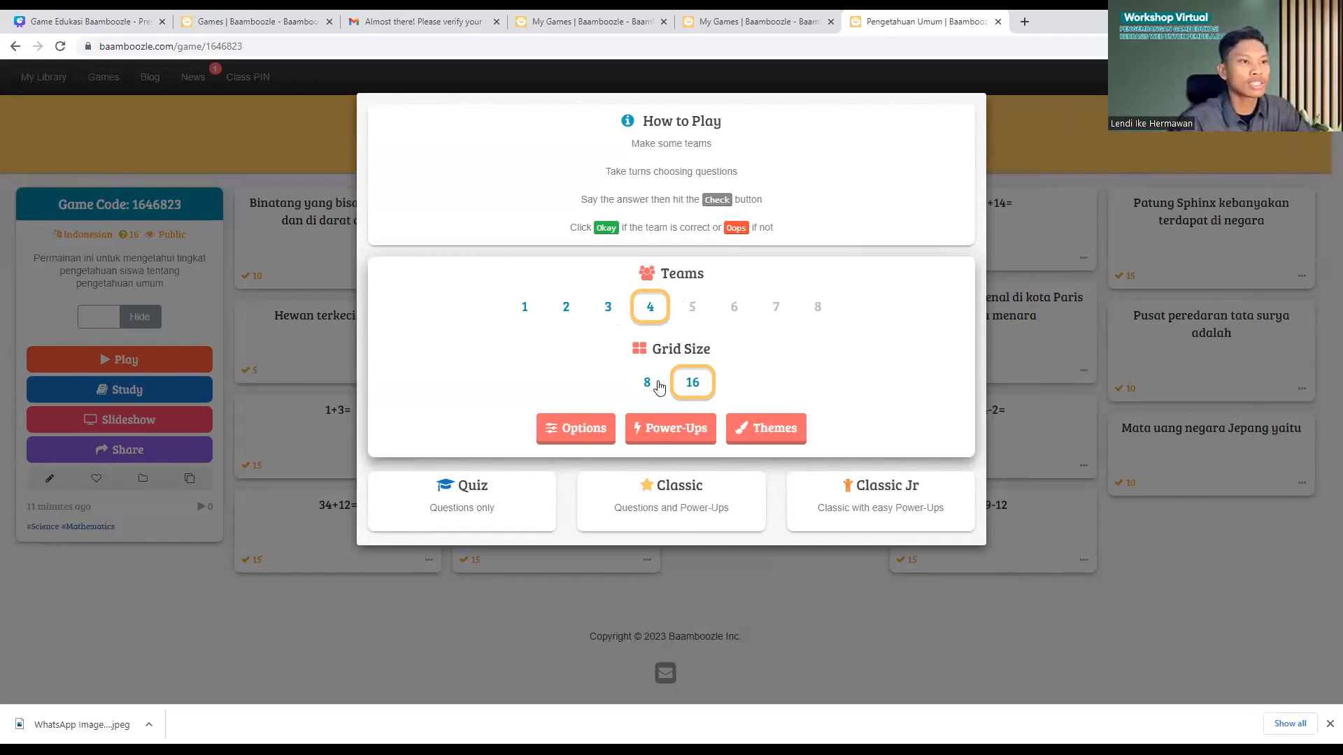
pyautogui.click(647, 390)
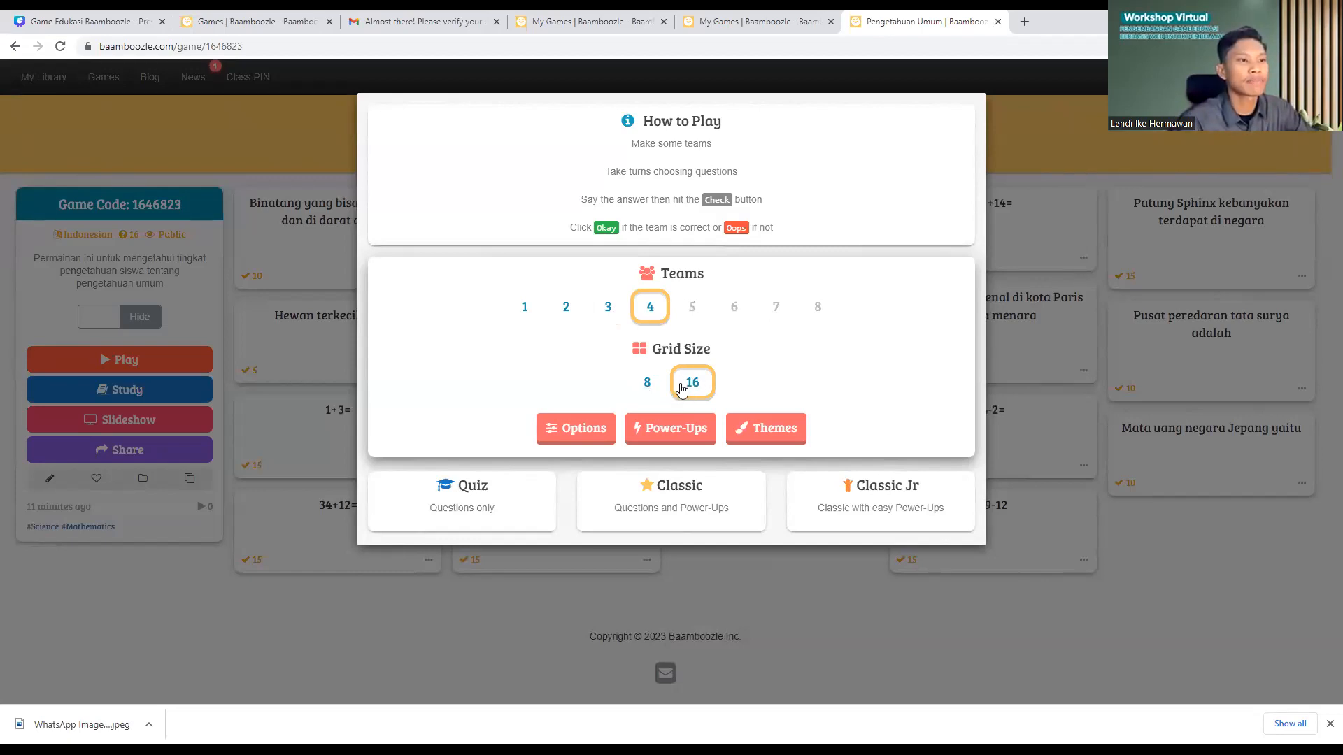
pyautogui.click(688, 389)
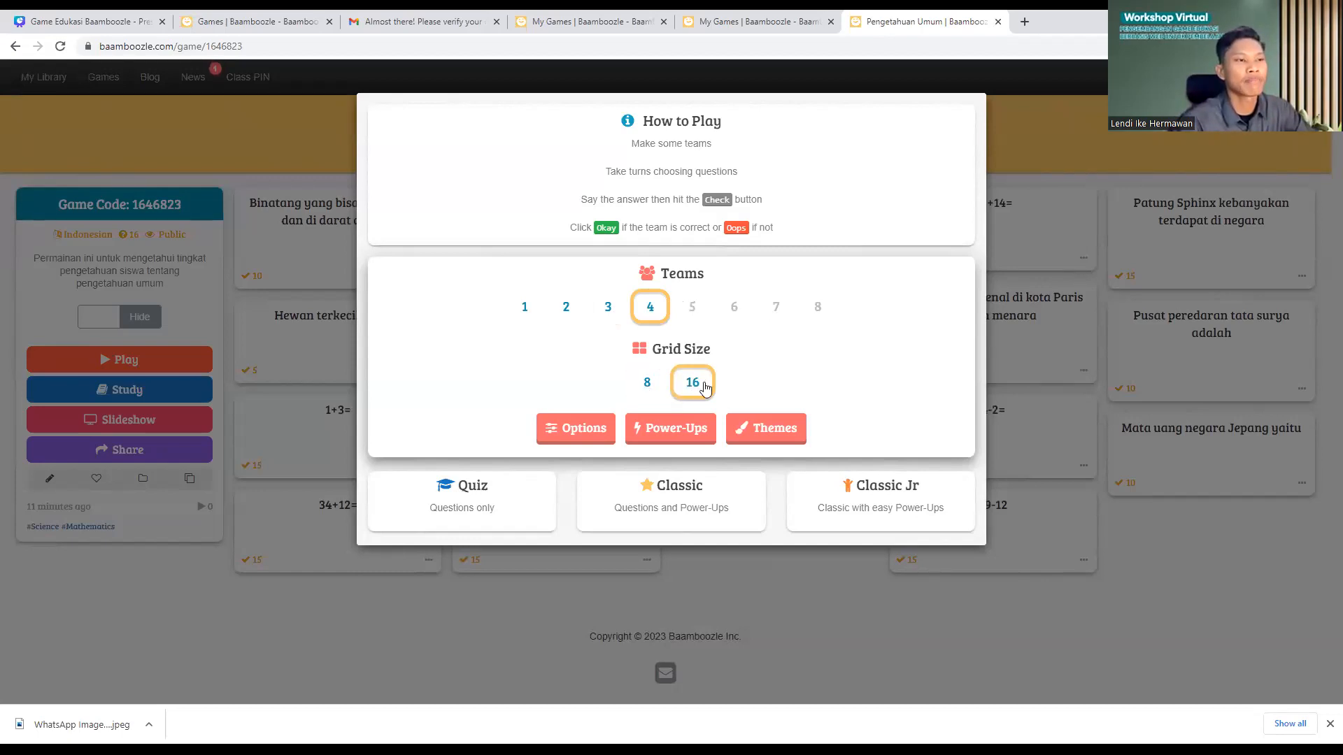
pyautogui.click(649, 390)
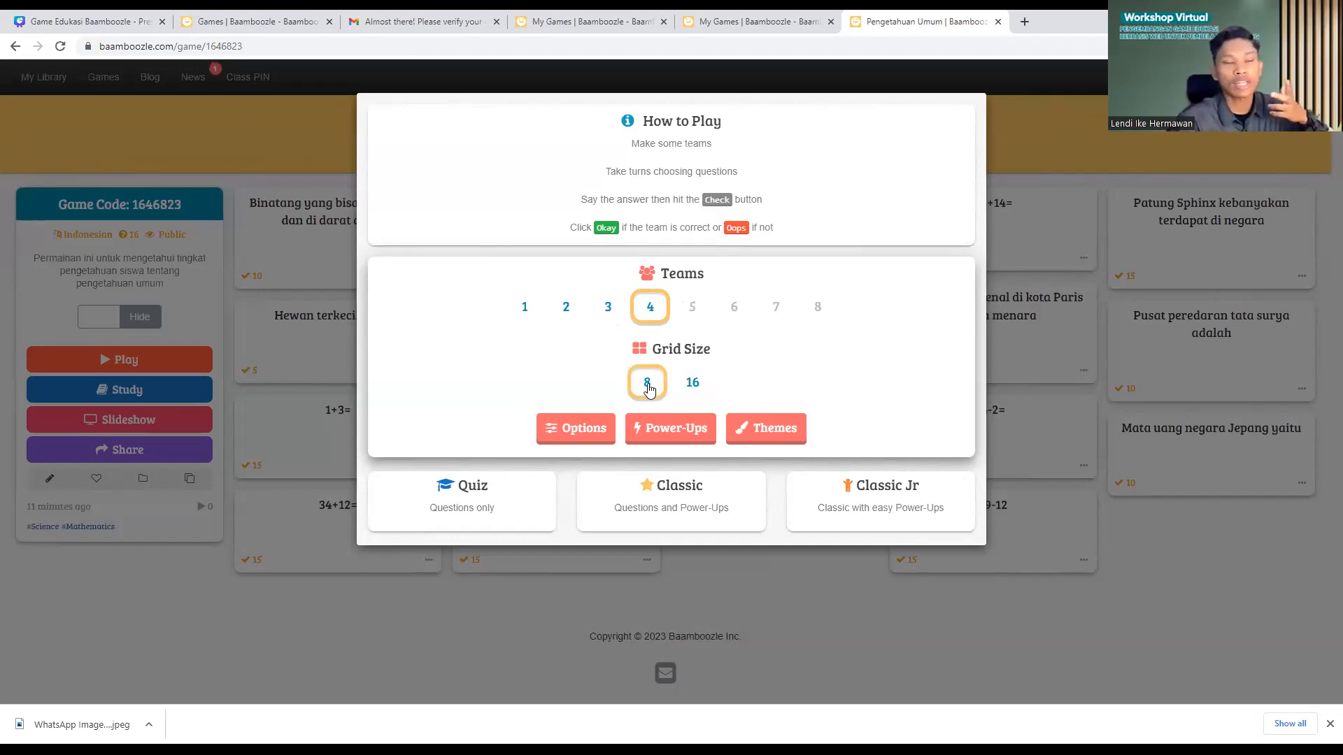
pyautogui.click(695, 383)
# Step: Switch on the Music theme in the themes list, then collapse the list
pyautogui.click(758, 429)
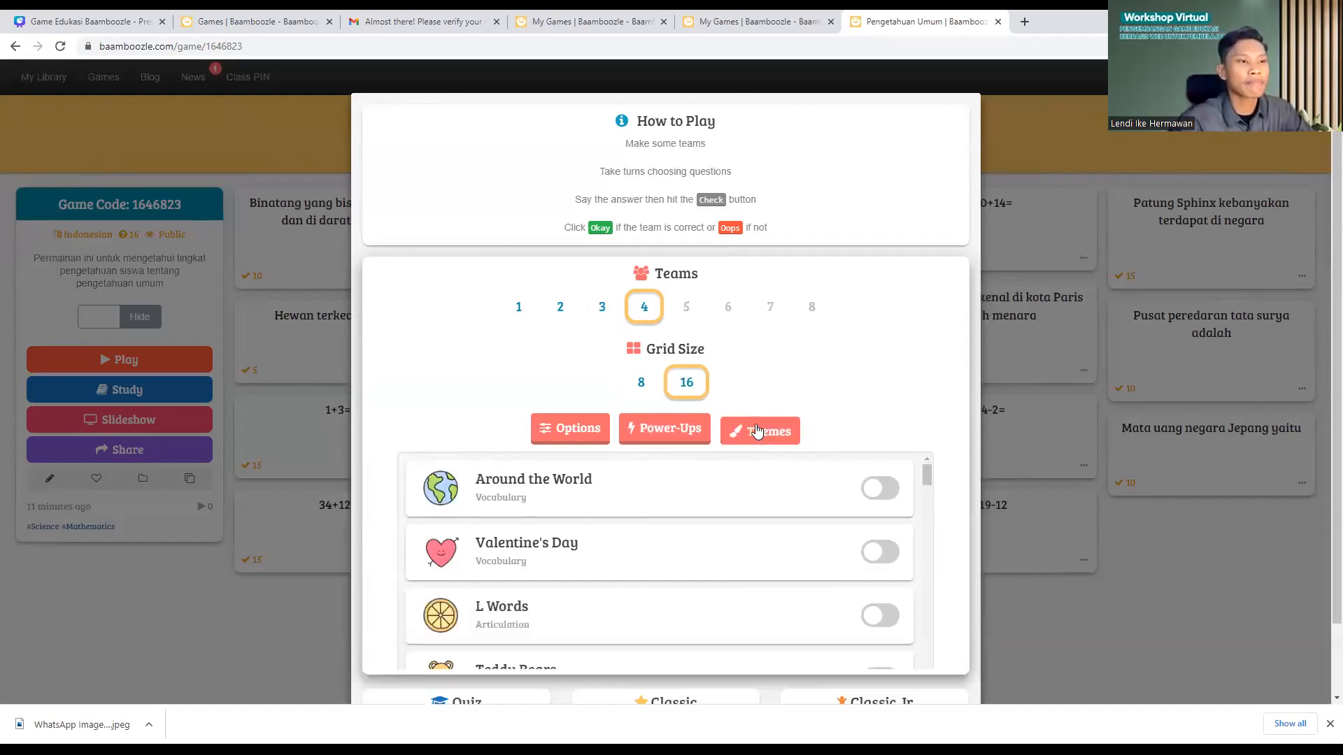
pyautogui.scroll(-10, 661, 456)
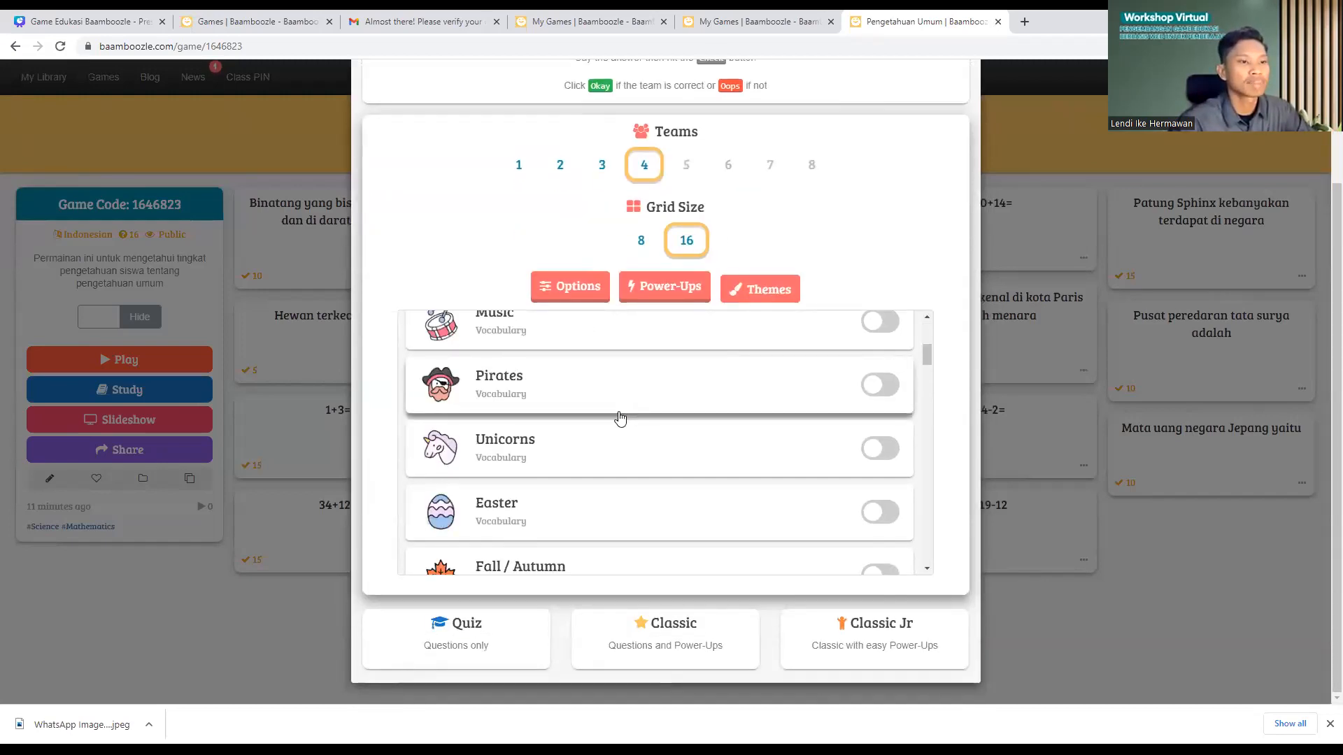
pyautogui.scroll(-15, 570, 496)
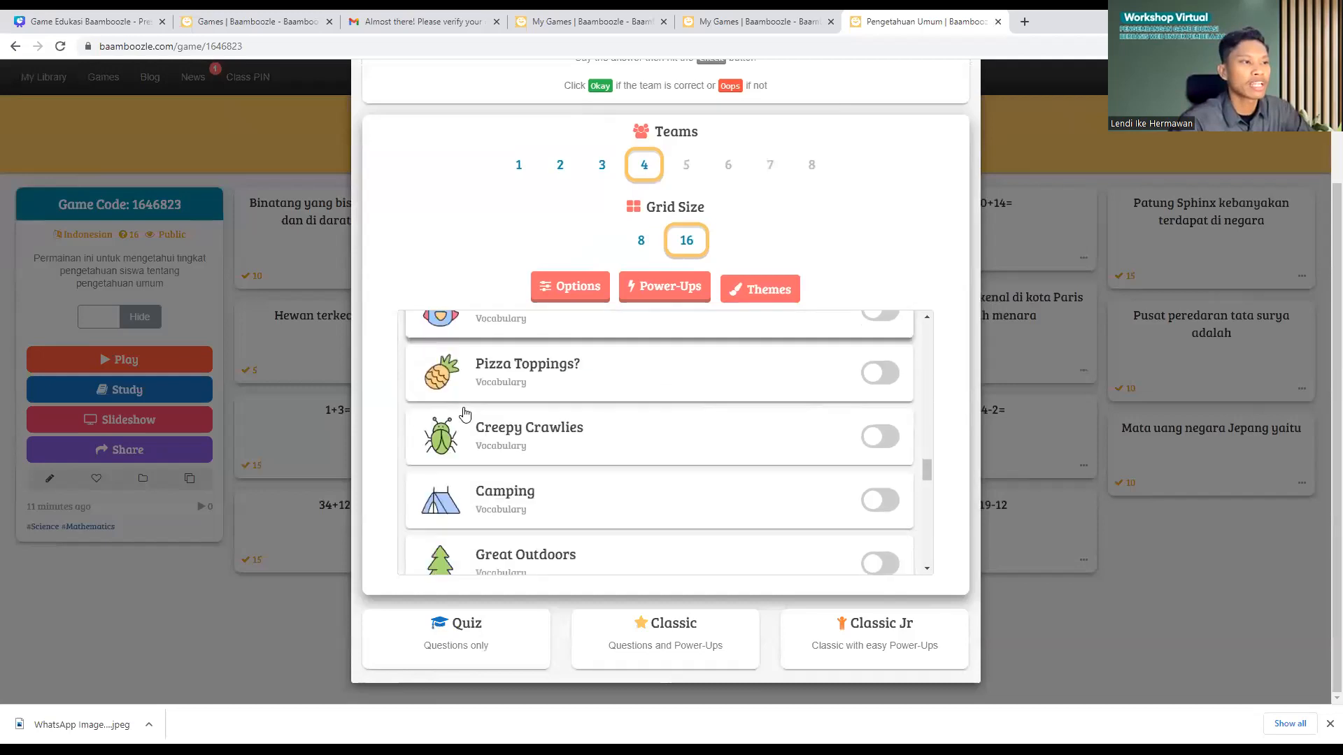
pyautogui.scroll(-15, 497, 444)
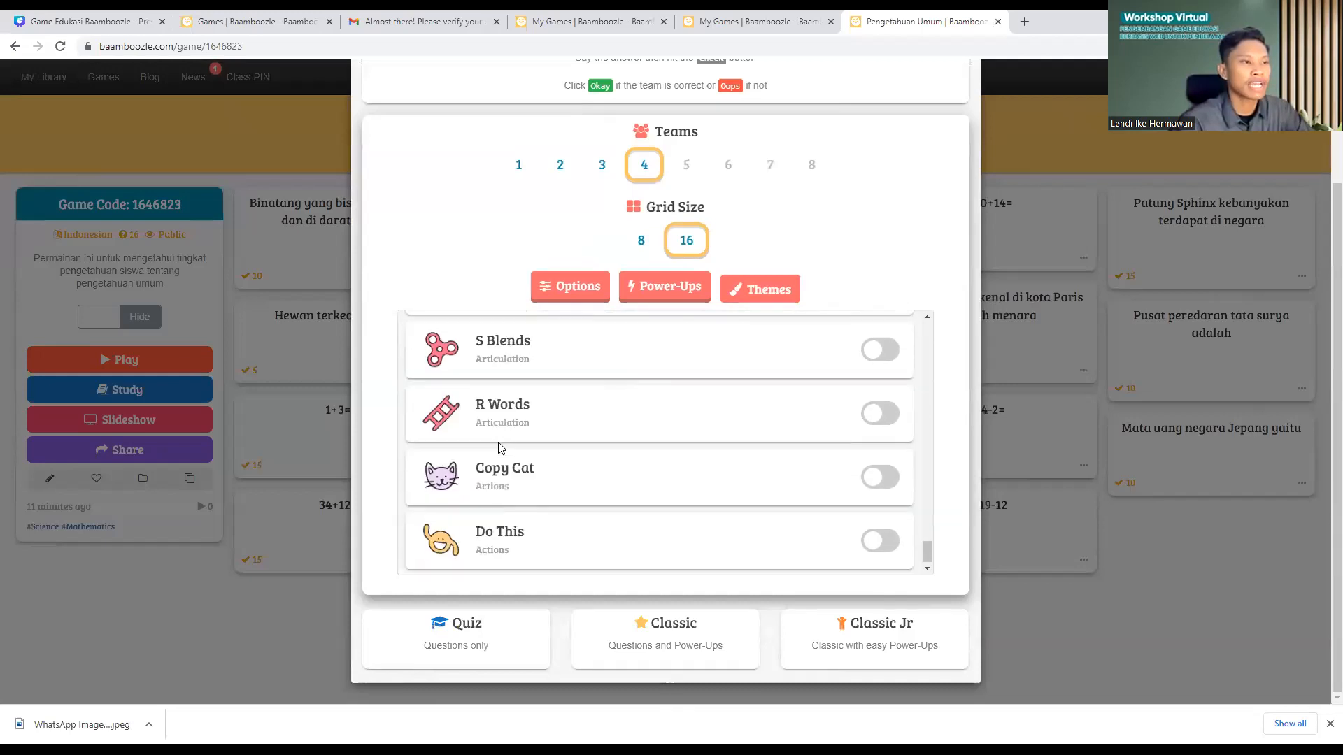
pyautogui.scroll(20, 656, 478)
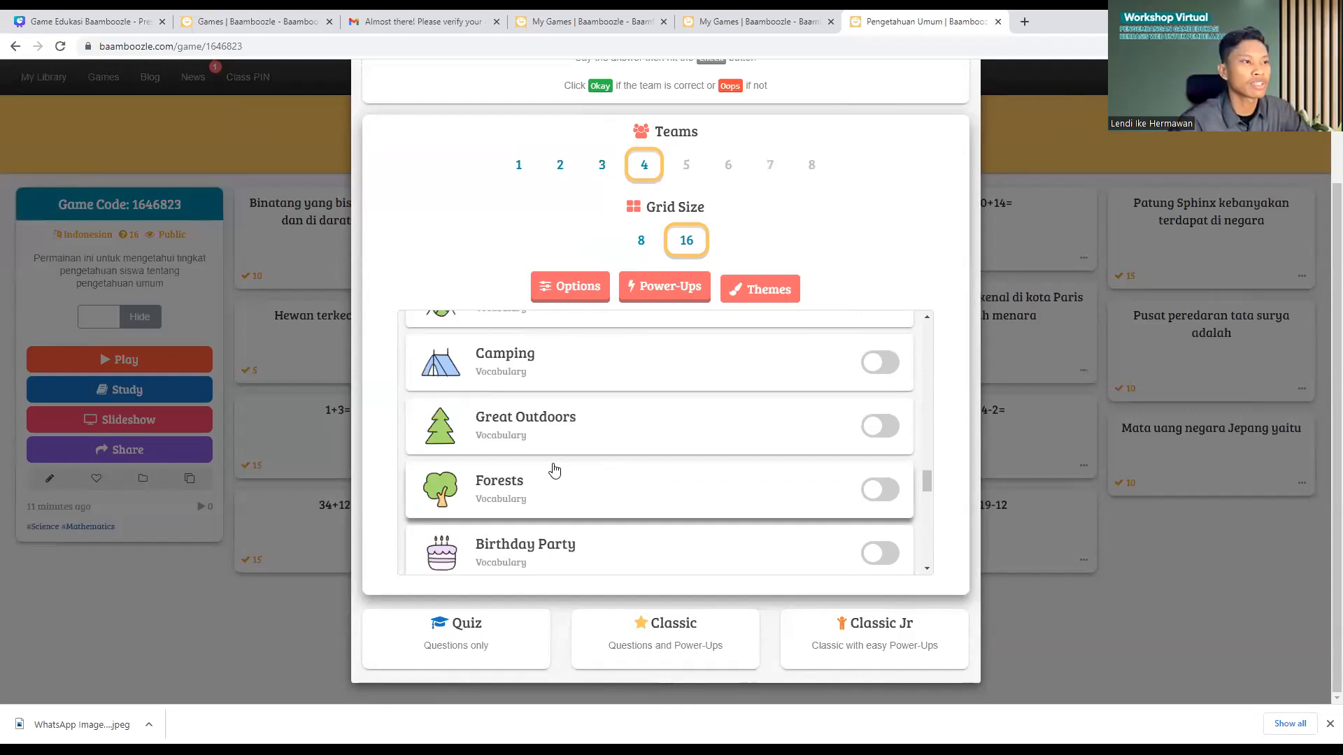
pyautogui.scroll(10, 534, 413)
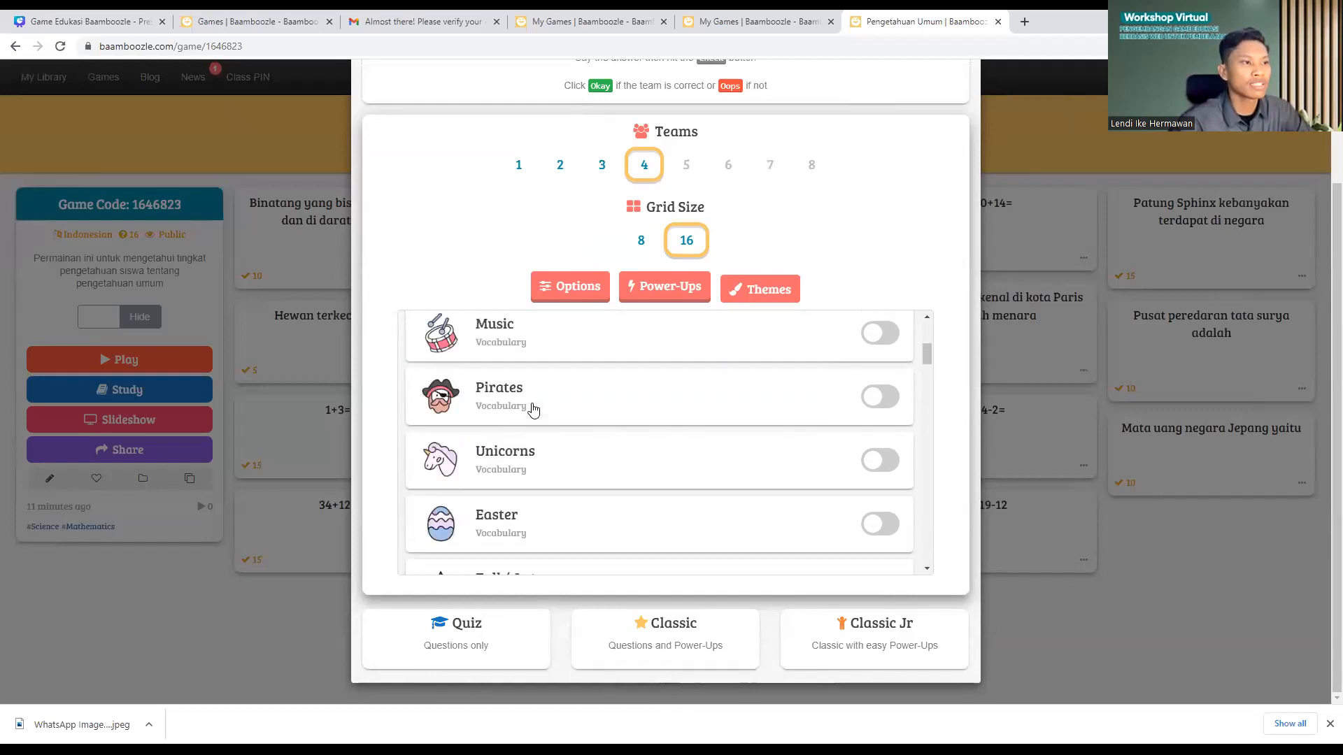
pyautogui.scroll(-2, 516, 415)
pyautogui.click(881, 386)
pyautogui.click(764, 291)
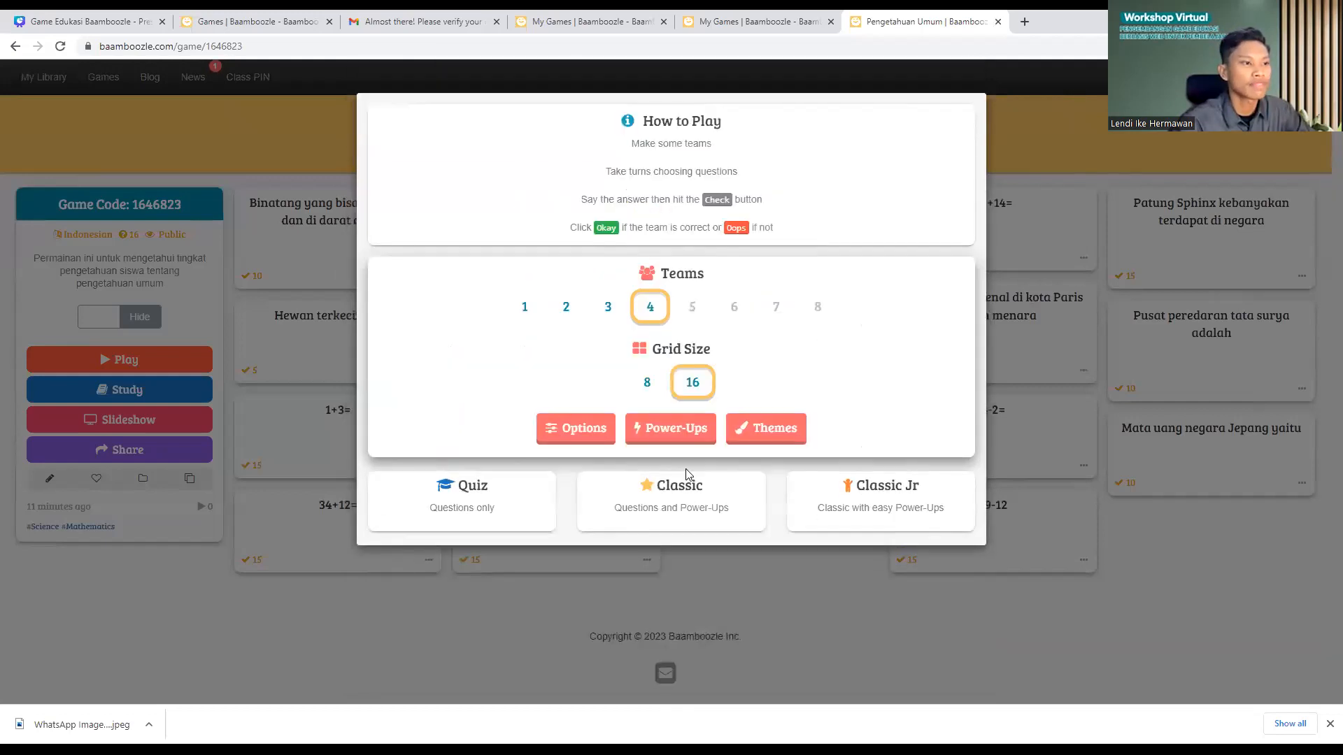
pyautogui.click(651, 433)
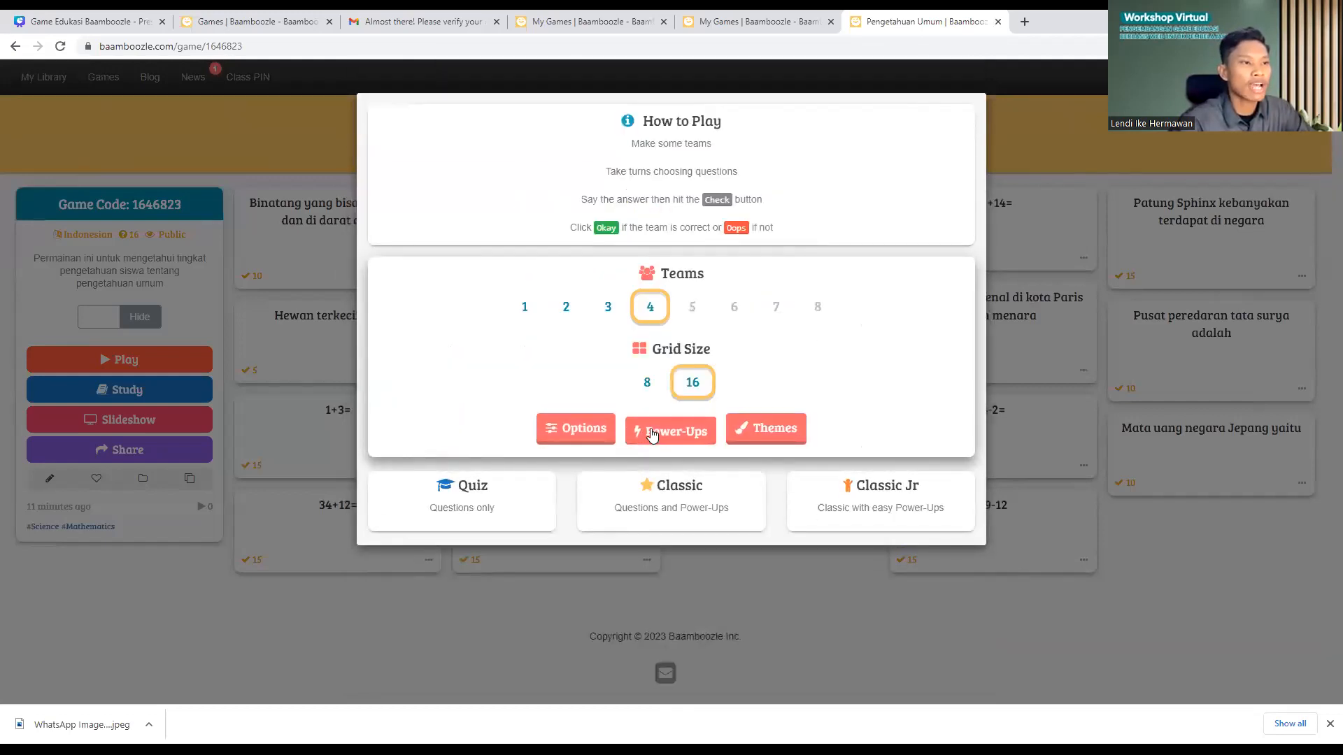
pyautogui.scroll(-5, 831, 501)
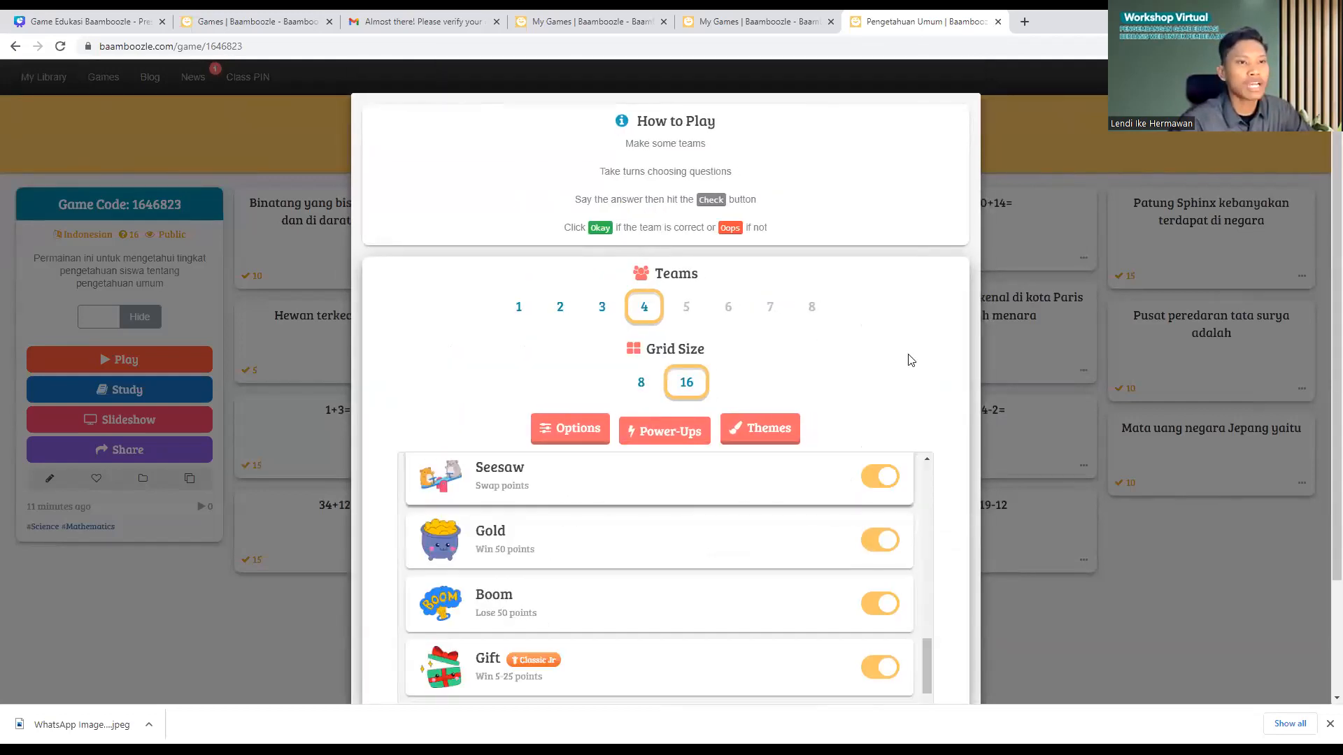
pyautogui.scroll(-1, 909, 354)
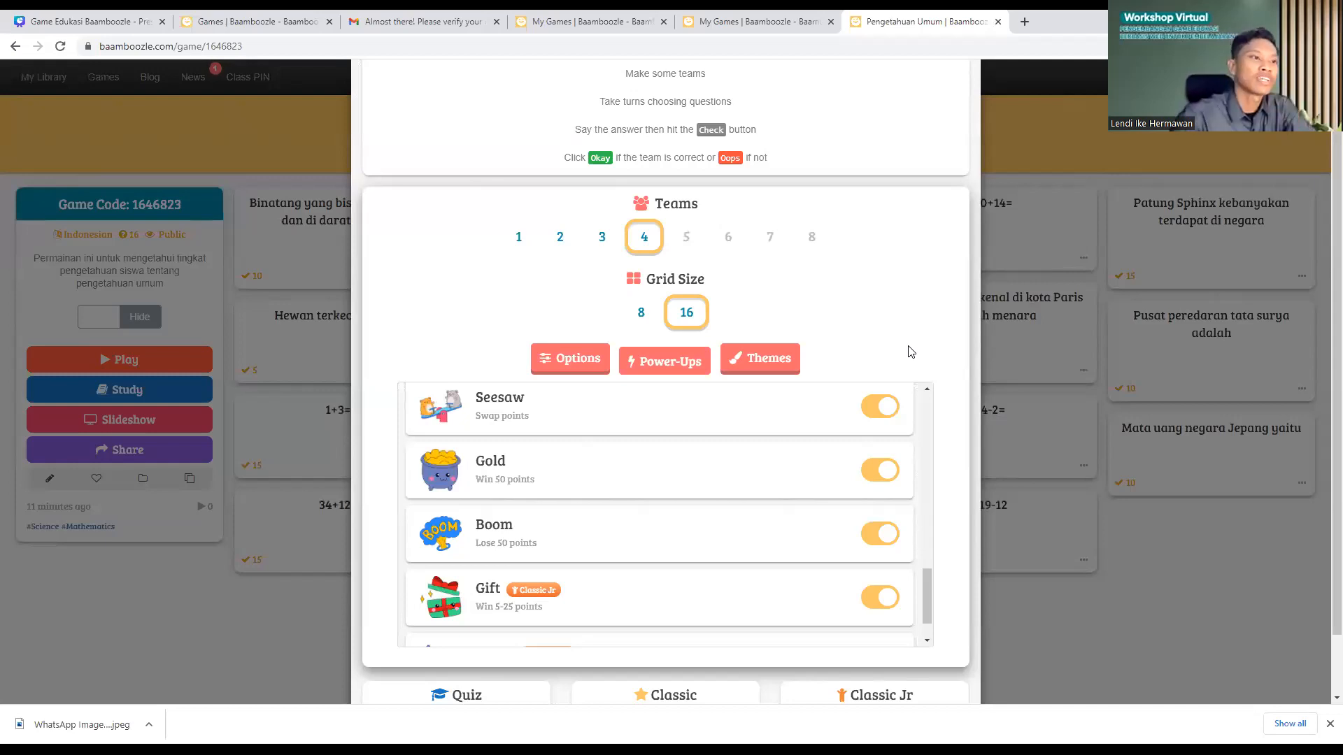
pyautogui.scroll(6, 534, 524)
pyautogui.scroll(3, 512, 490)
pyautogui.scroll(-2, 519, 526)
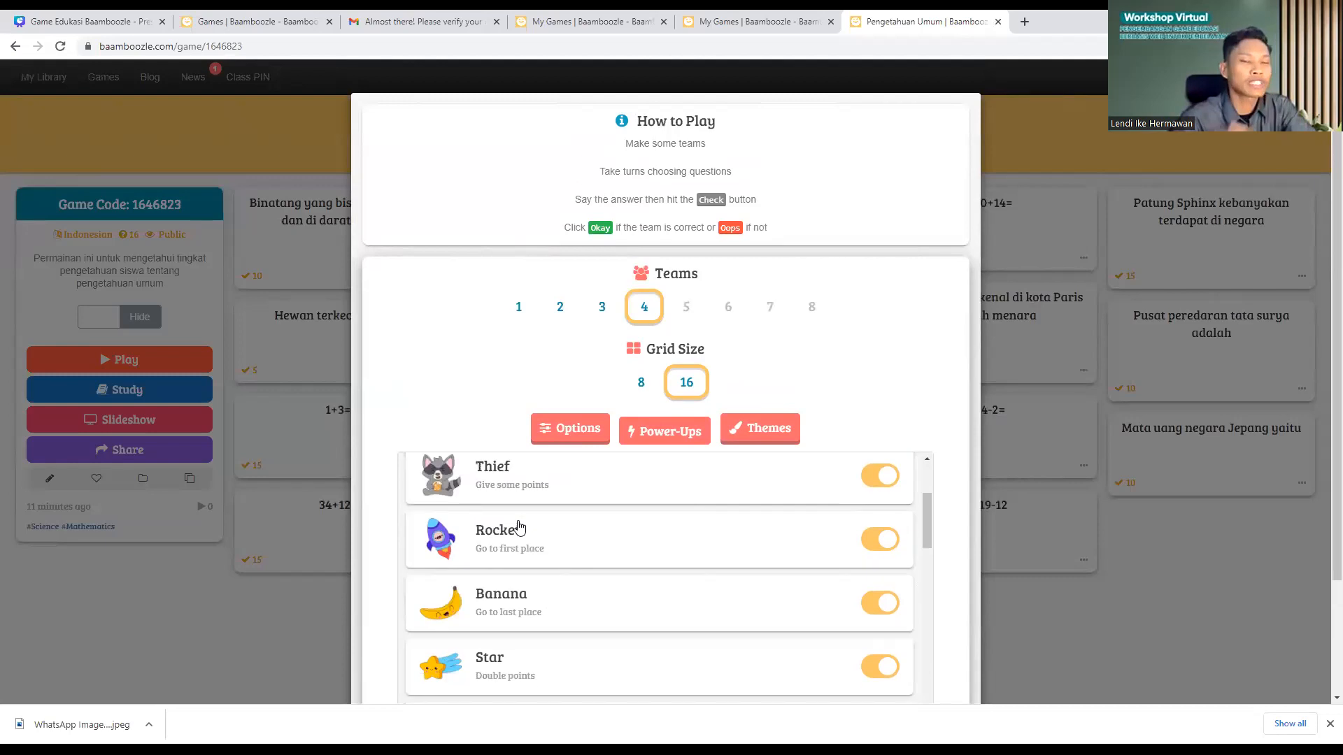
pyautogui.scroll(-2, 526, 519)
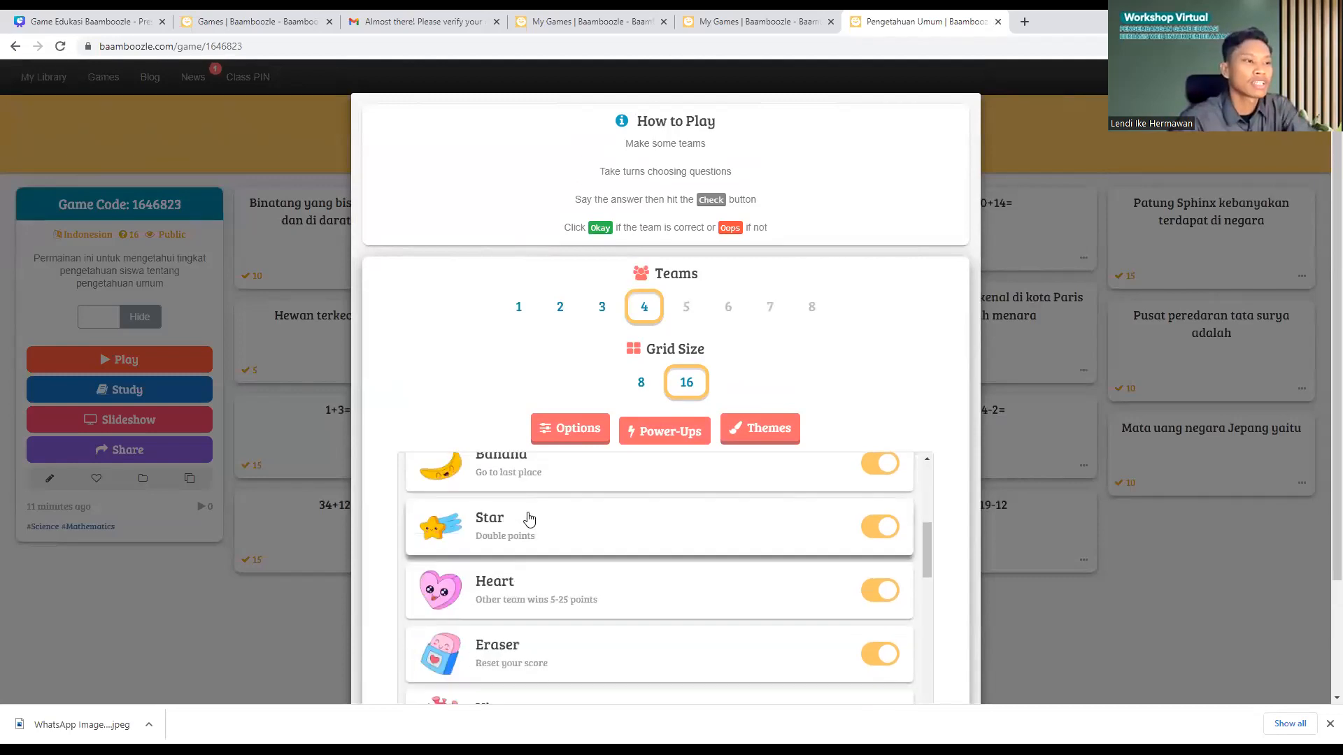
pyautogui.scroll(-5, 529, 518)
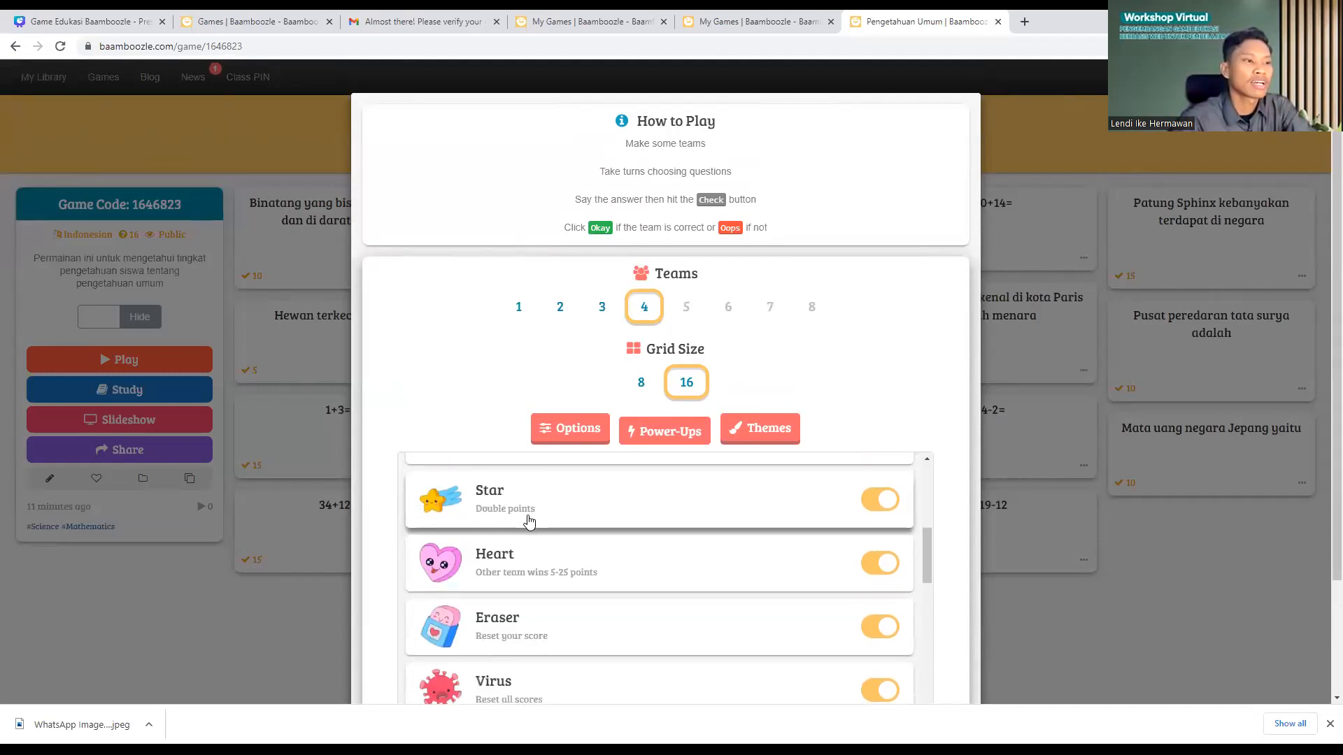
pyautogui.click(660, 434)
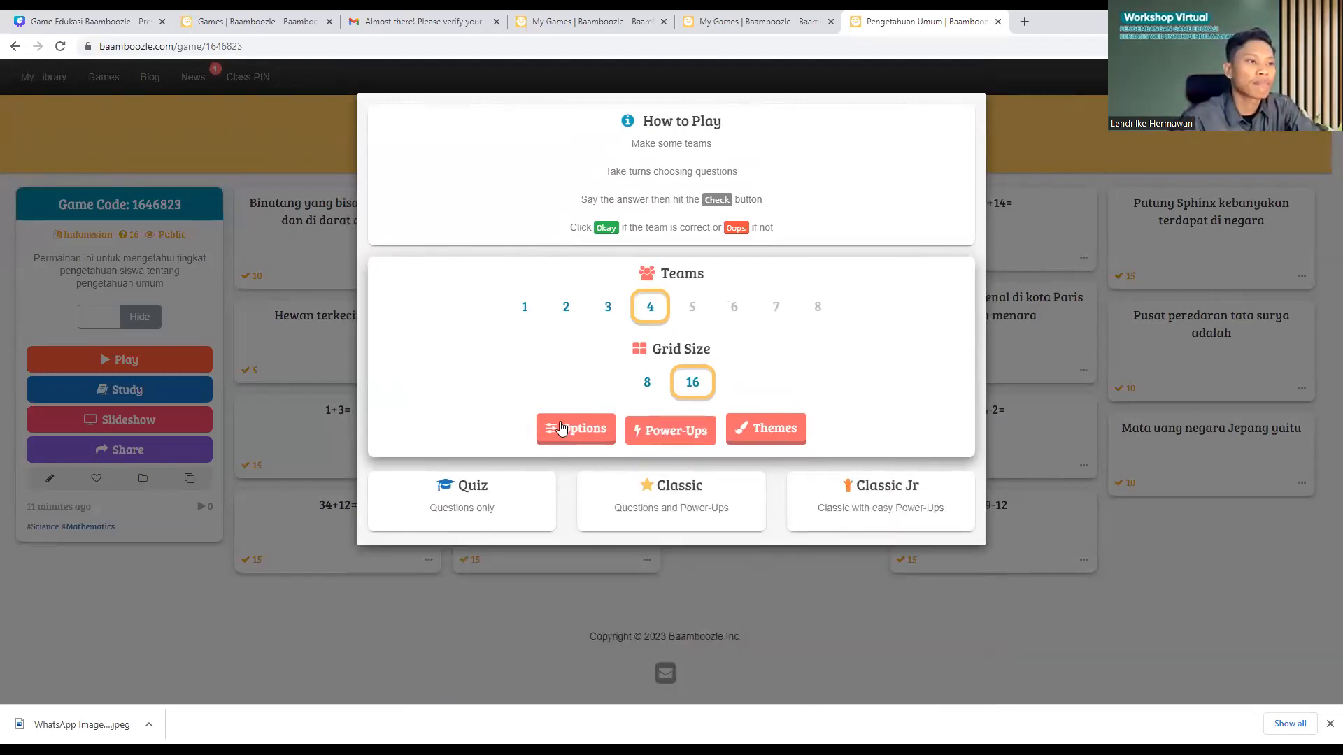
pyautogui.scroll(-10, 811, 521)
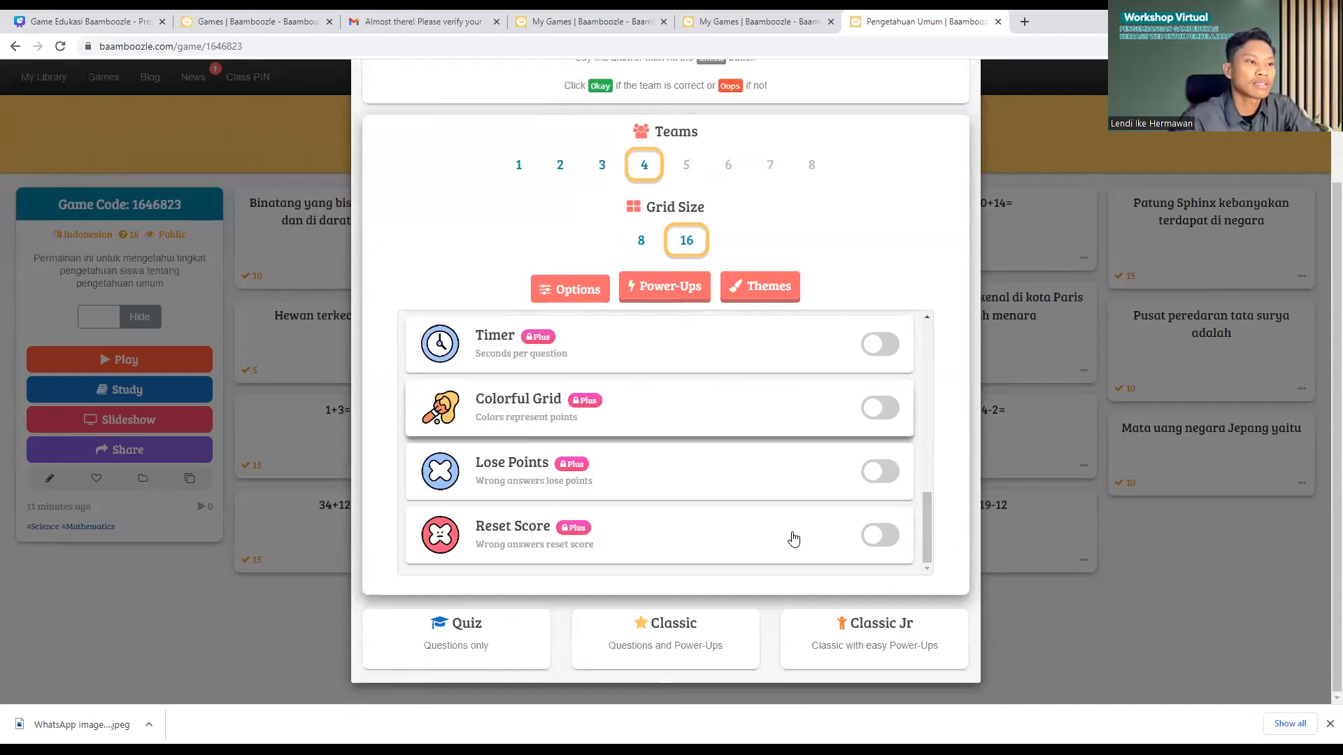
pyautogui.scroll(10, 609, 499)
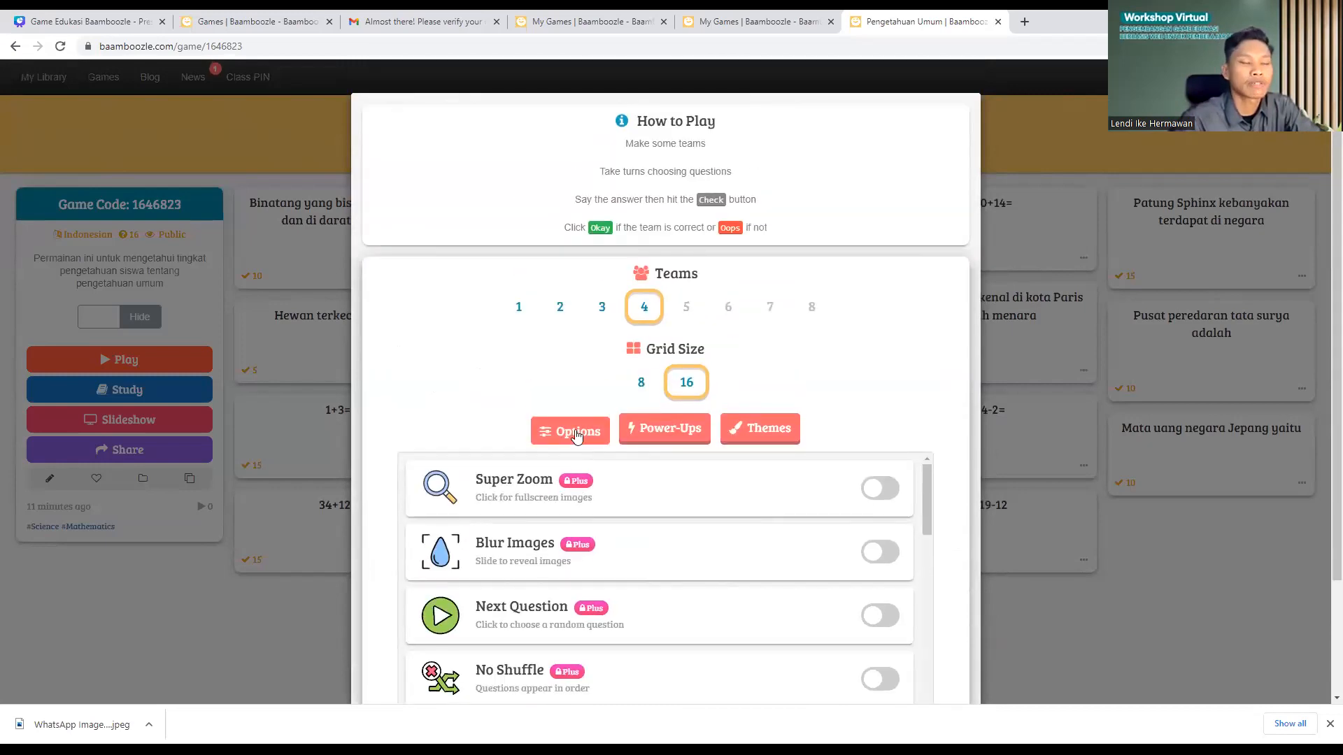
pyautogui.click(577, 433)
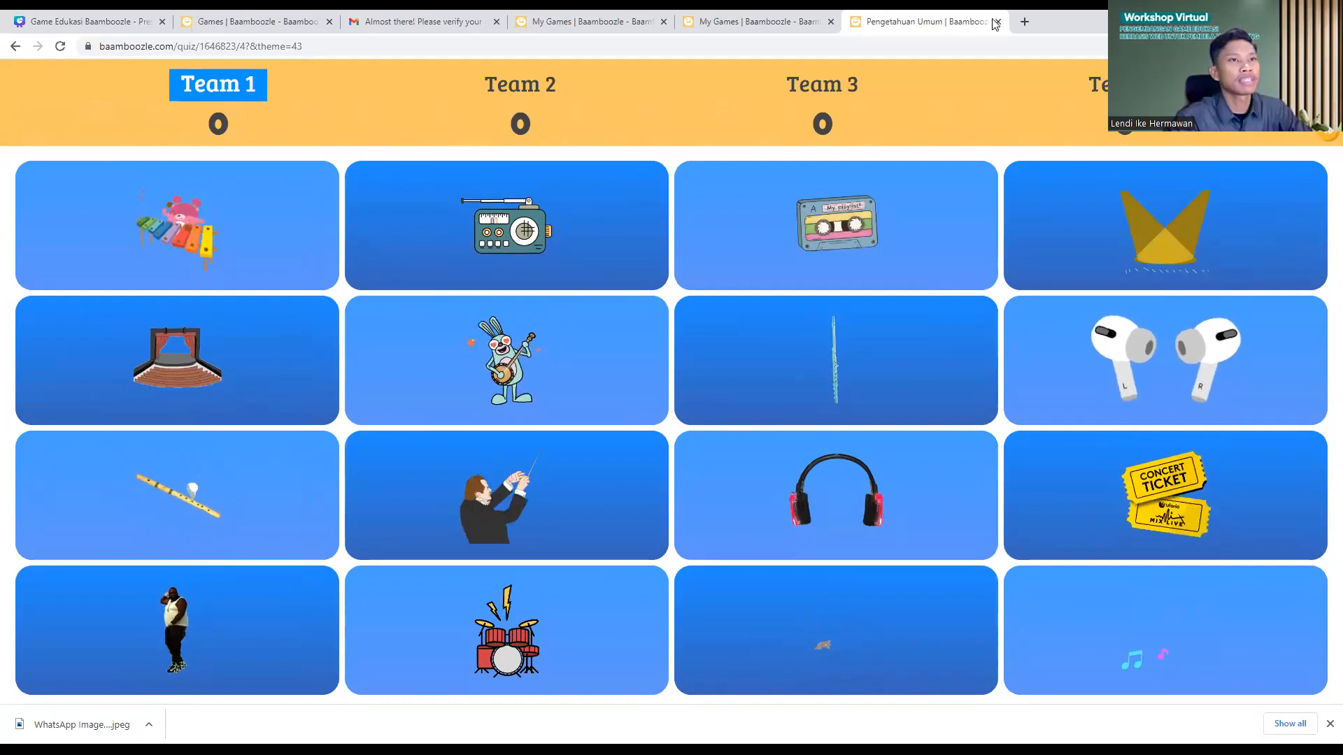
# Step: Go back to Game Preview, choose 4 teams, and start Pengetahuan Umum in Quiz mode
pyautogui.click(16, 46)
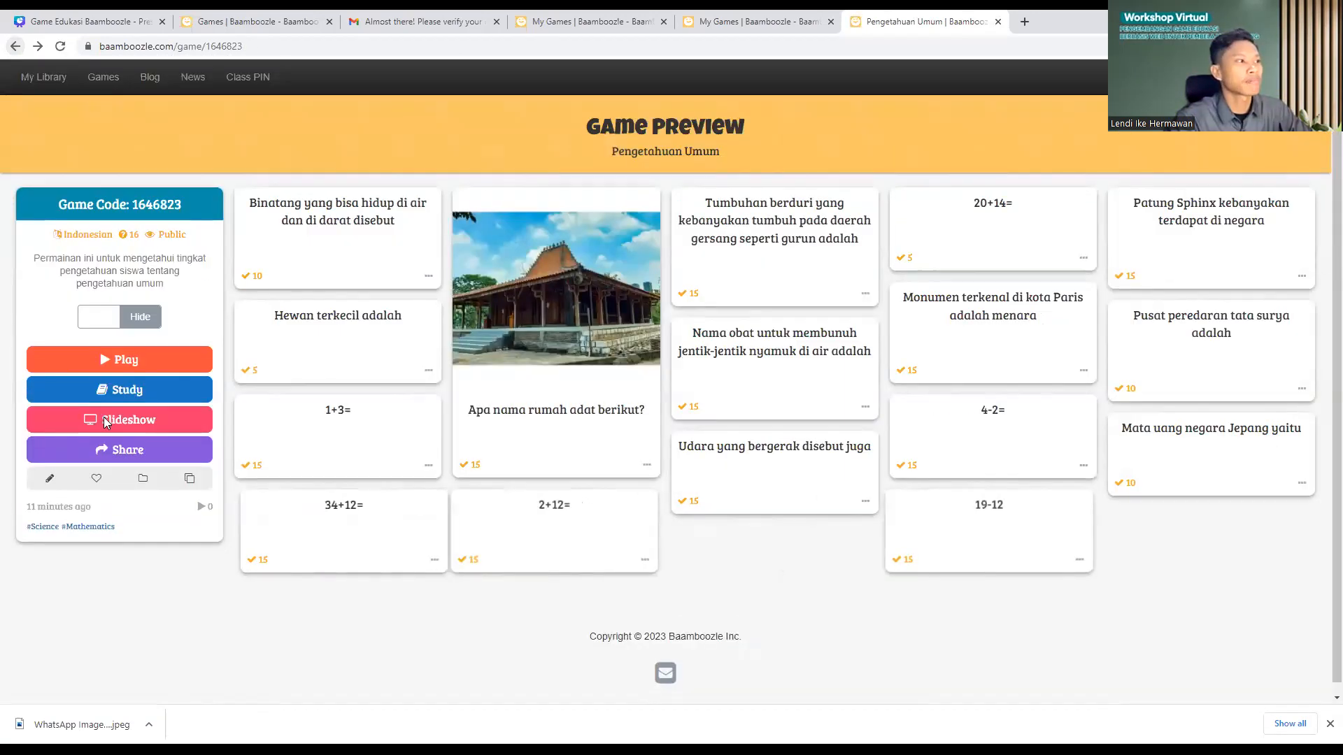
pyautogui.click(96, 363)
pyautogui.click(651, 307)
pyautogui.click(776, 432)
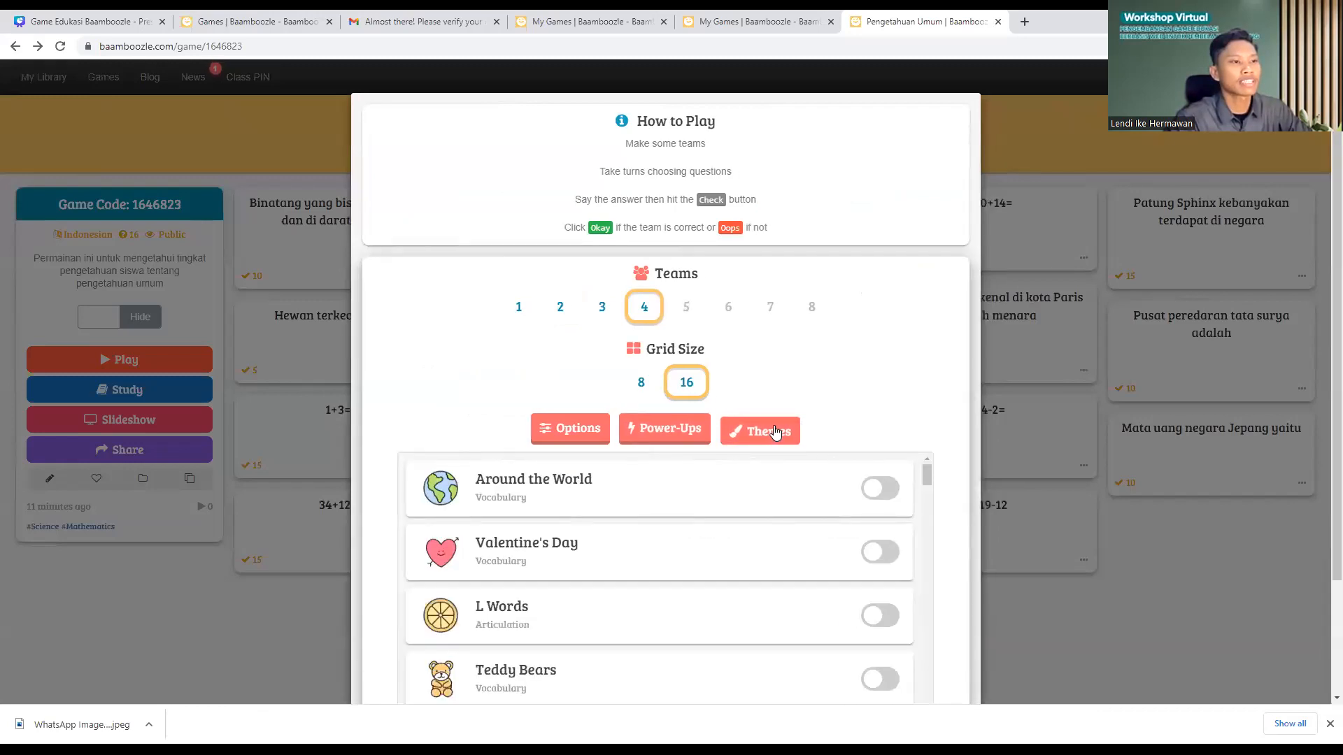
pyautogui.click(775, 432)
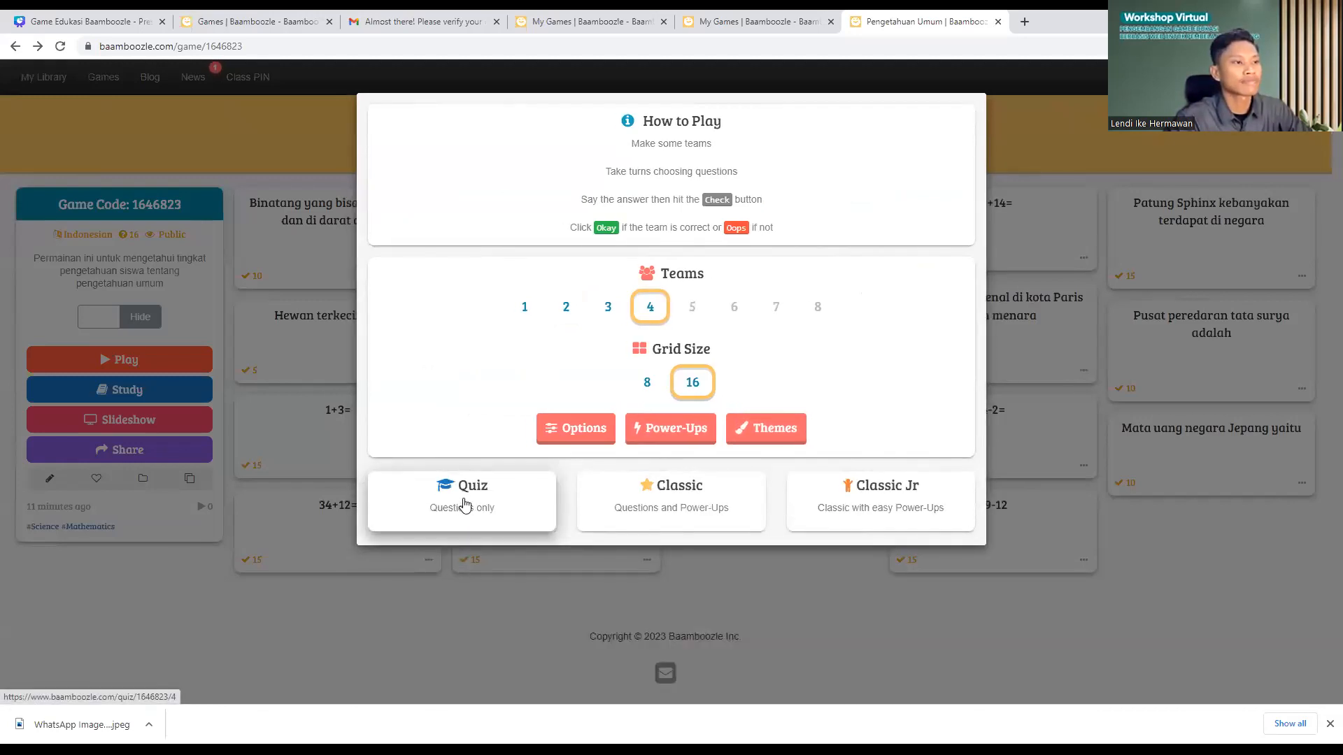
pyautogui.click(465, 502)
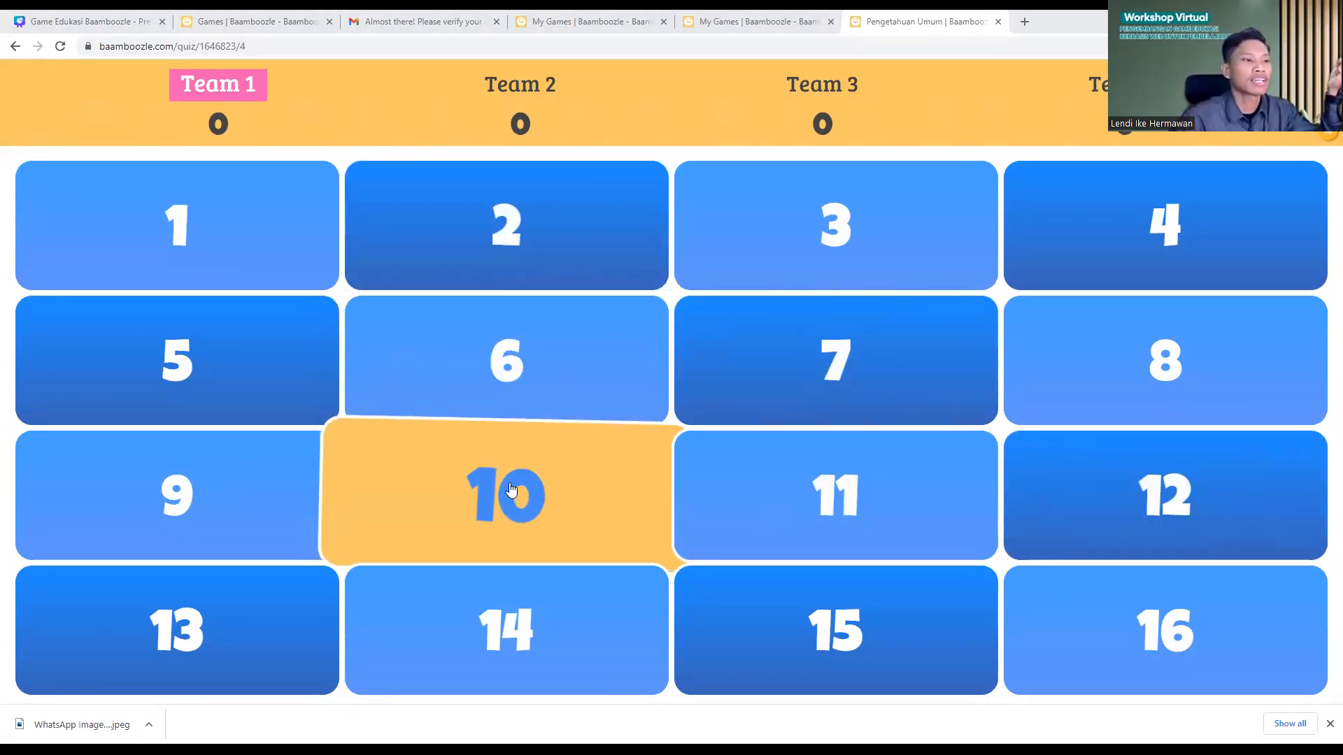
# Step: Reveal tile 10's answer 14 to '2+12=' and accept it, awarding Team 1 15 points
pyautogui.click(510, 489)
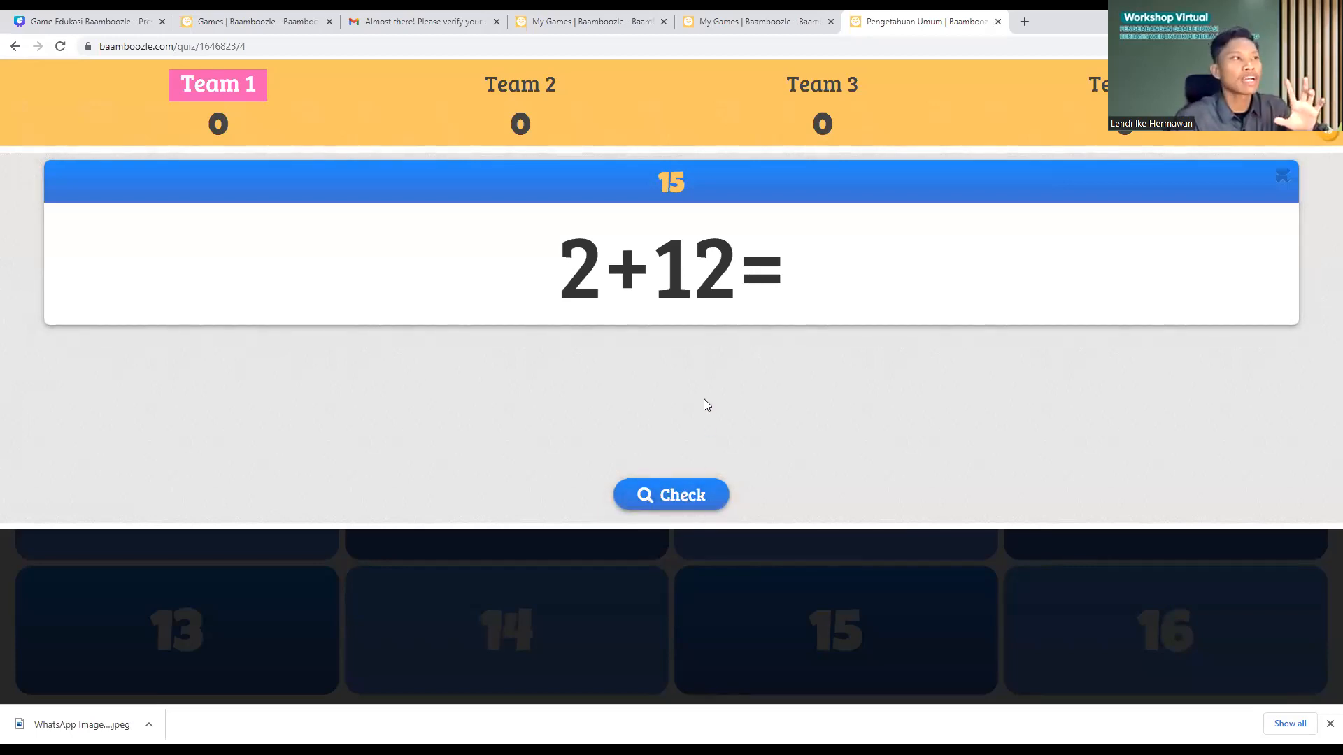
pyautogui.click(688, 495)
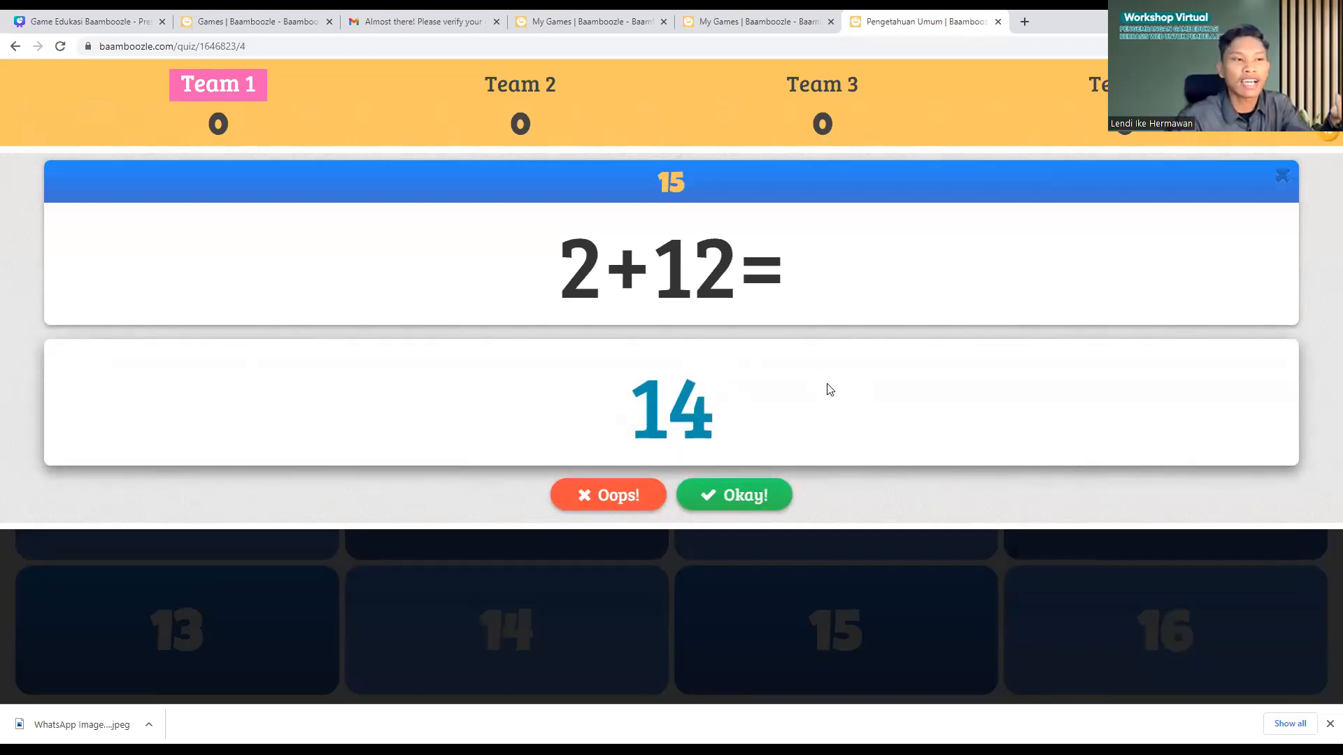
pyautogui.click(742, 498)
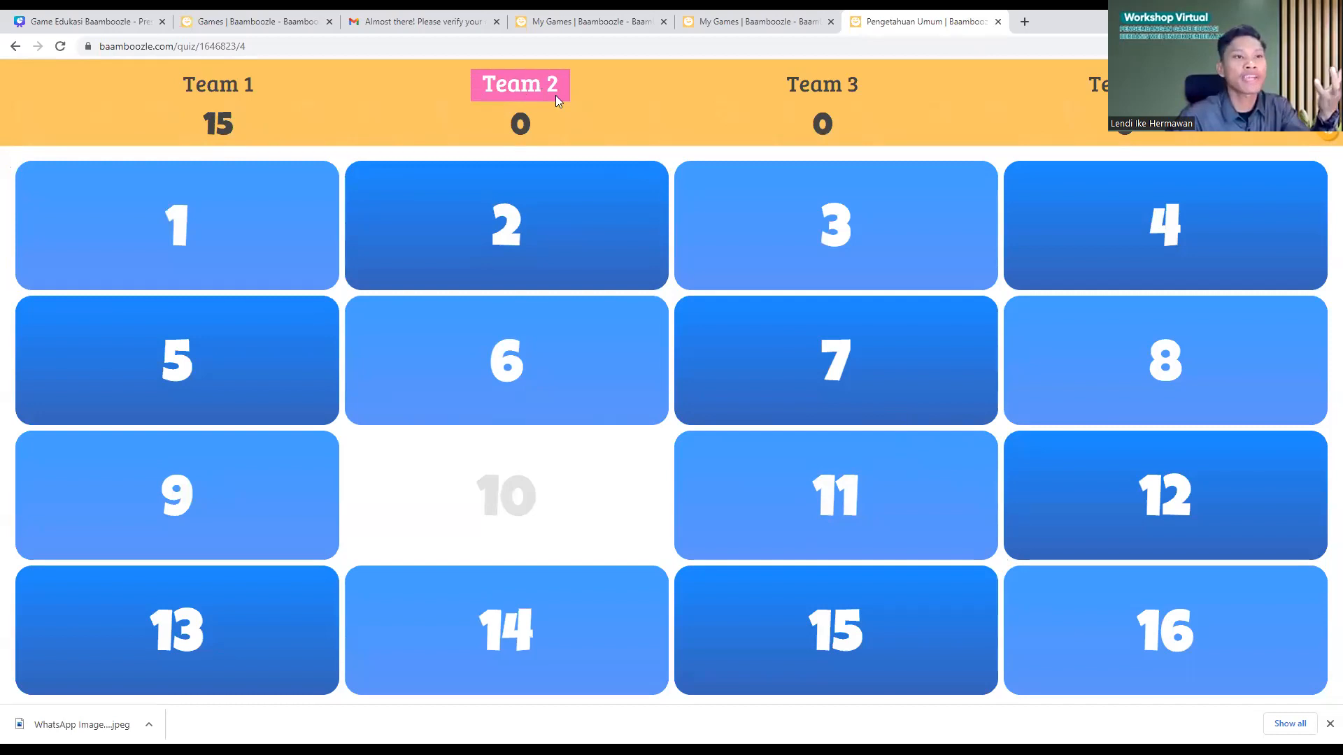
# Step: Reveal tile 4's answer 'Amuba' and mark Team 2's answer wrong
pyautogui.click(1126, 258)
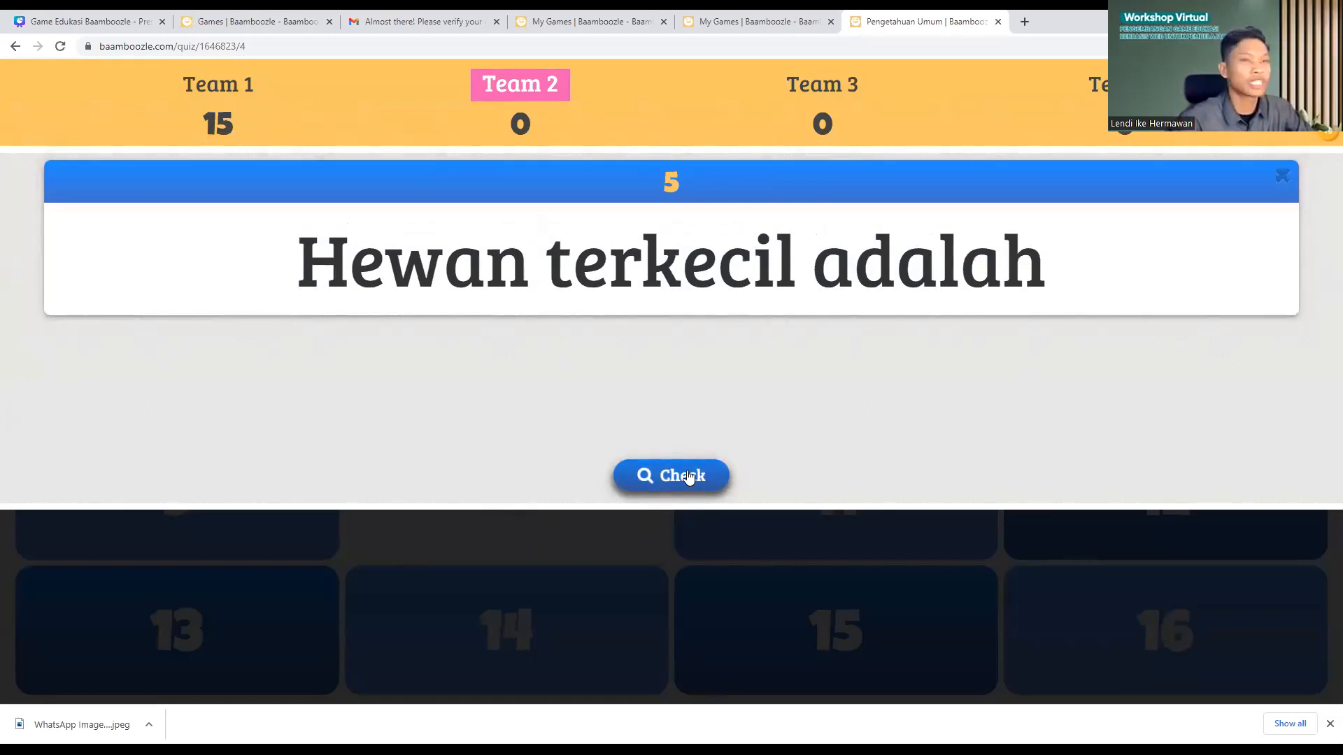
pyautogui.click(673, 482)
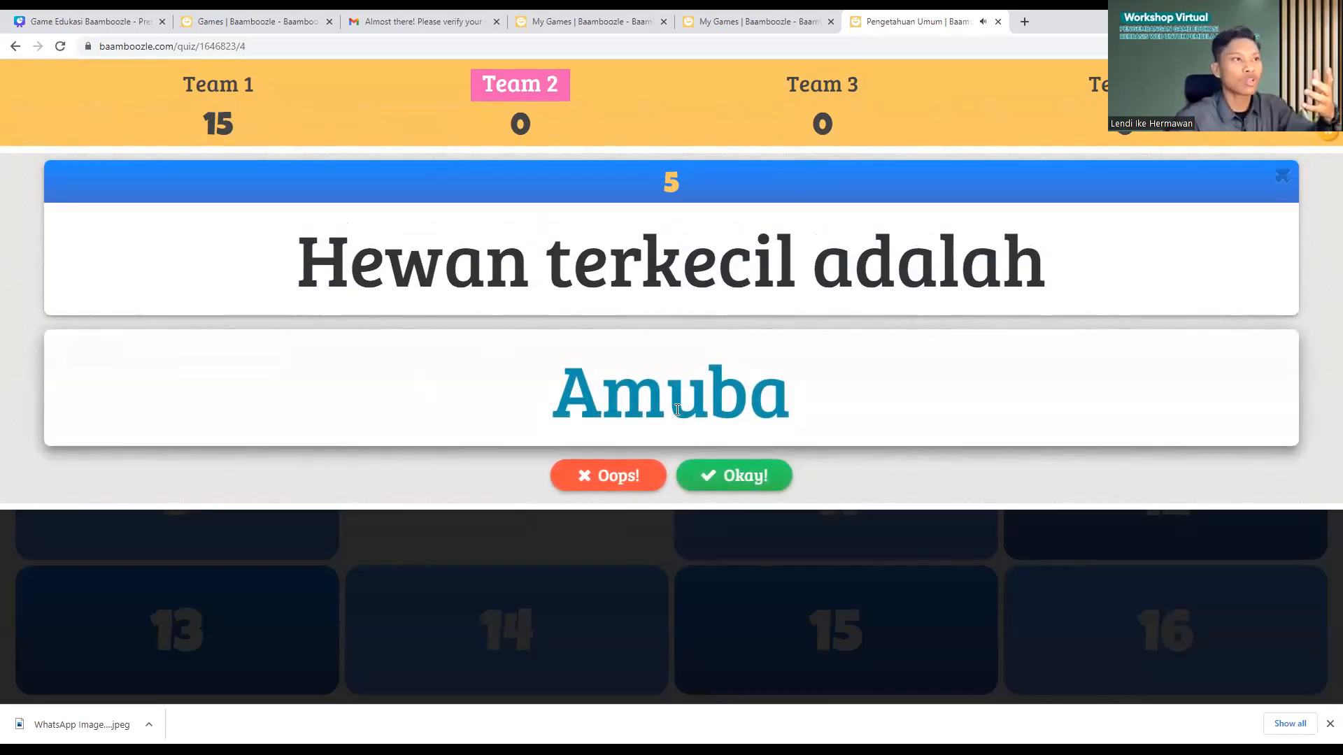
pyautogui.click(607, 477)
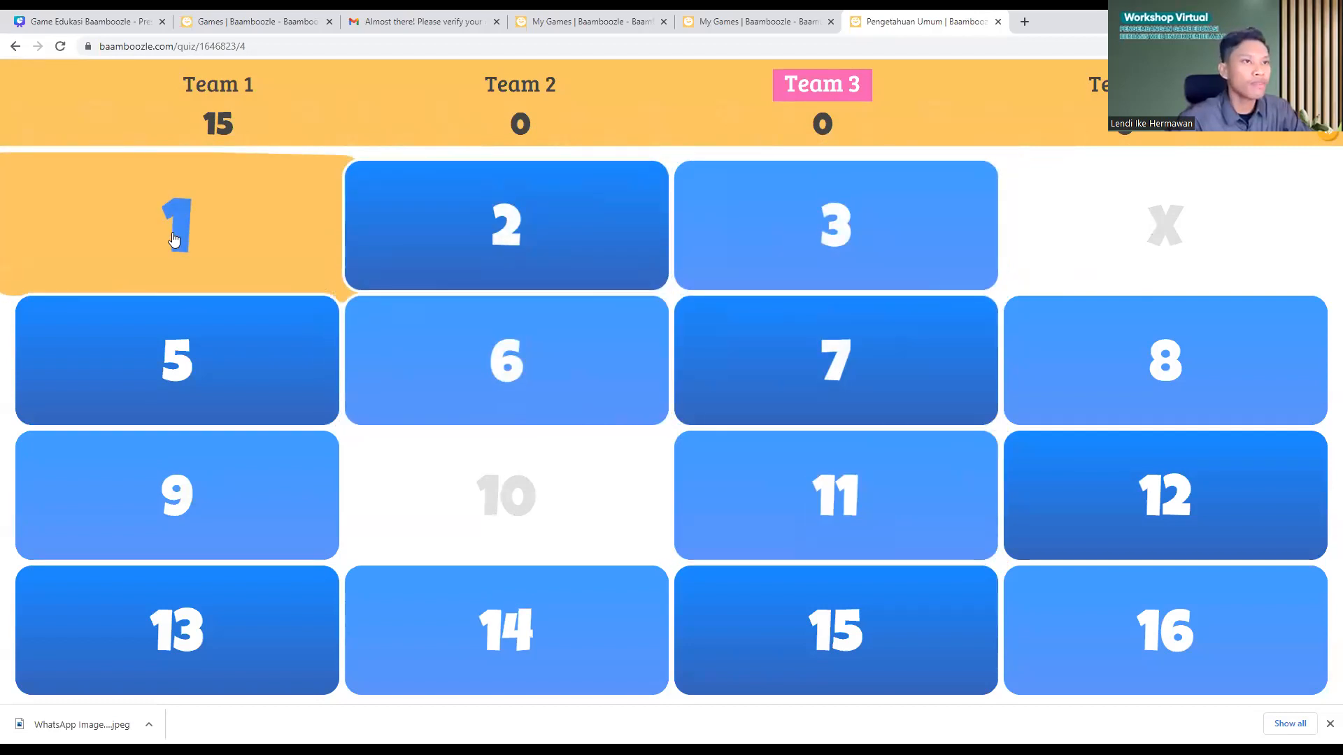
# Step: Reveal tile 1's answer 'Amfibi' and accept it, giving Team 3 10 points
pyautogui.click(174, 240)
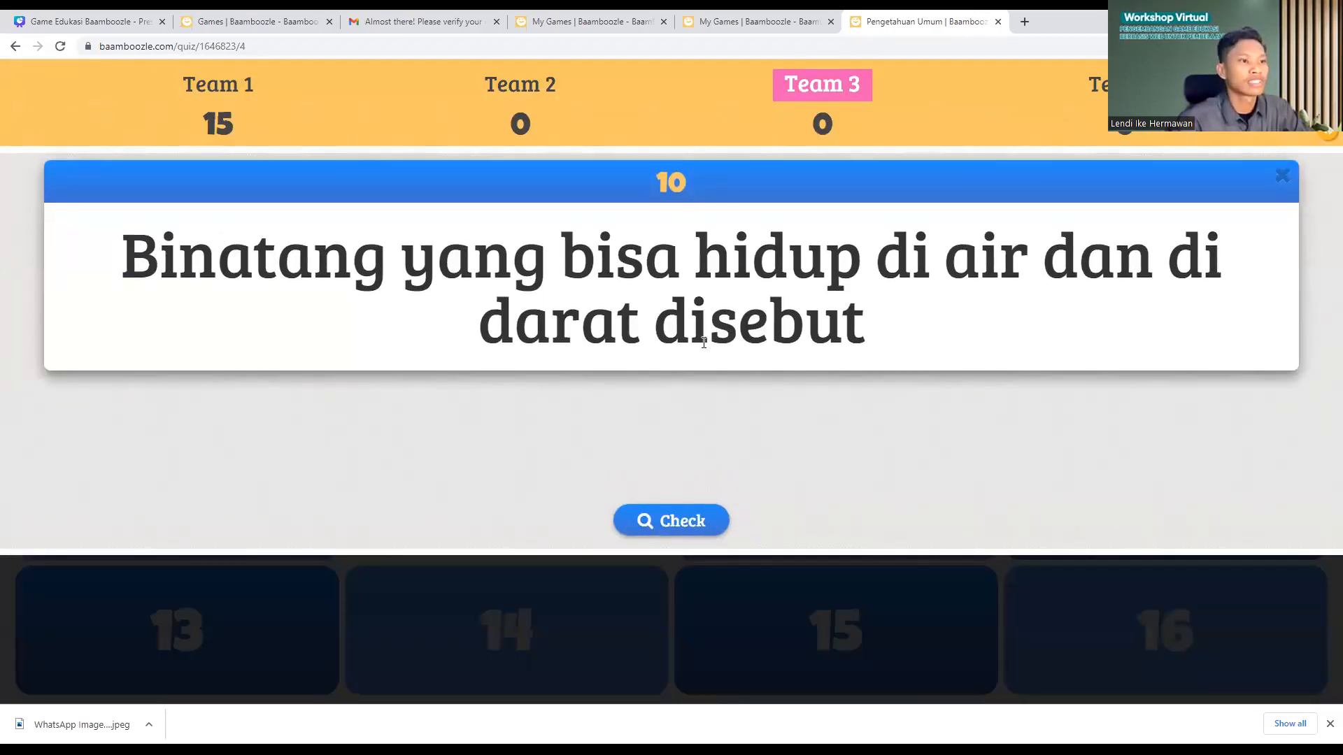
pyautogui.click(682, 520)
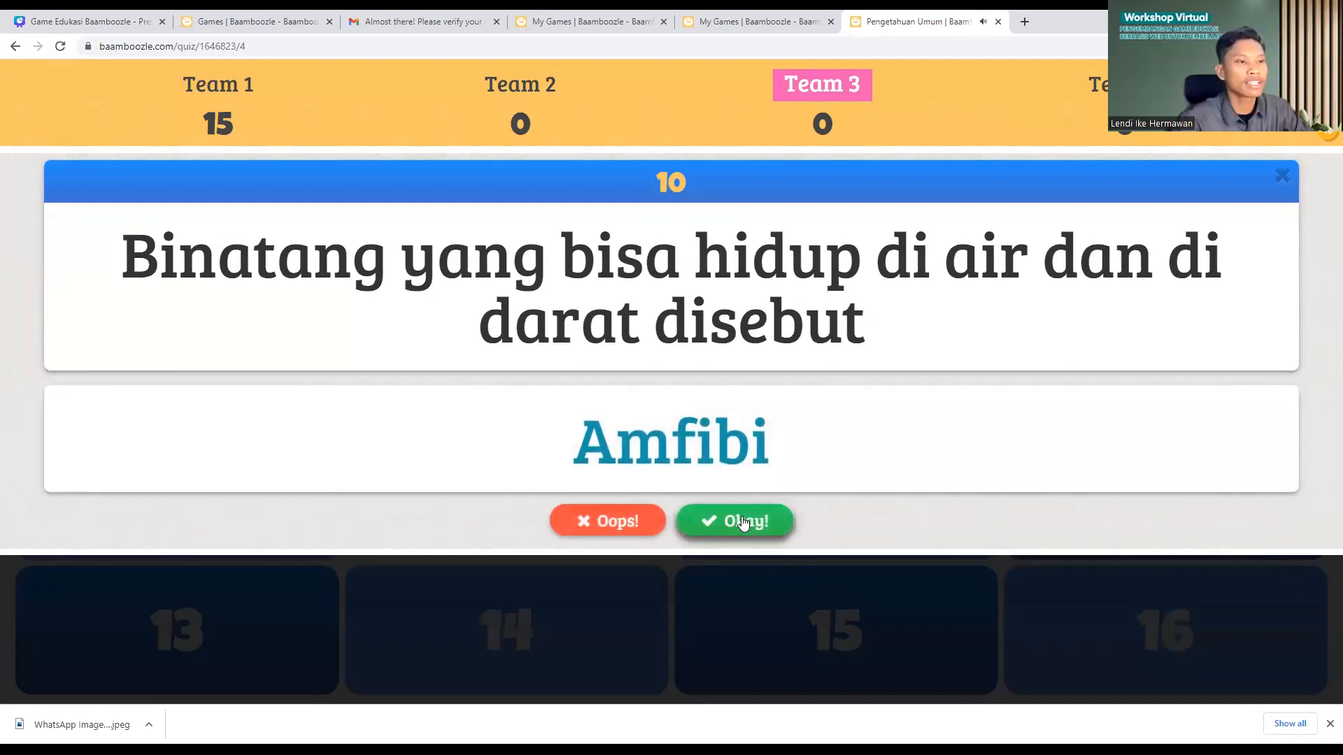
pyautogui.click(745, 526)
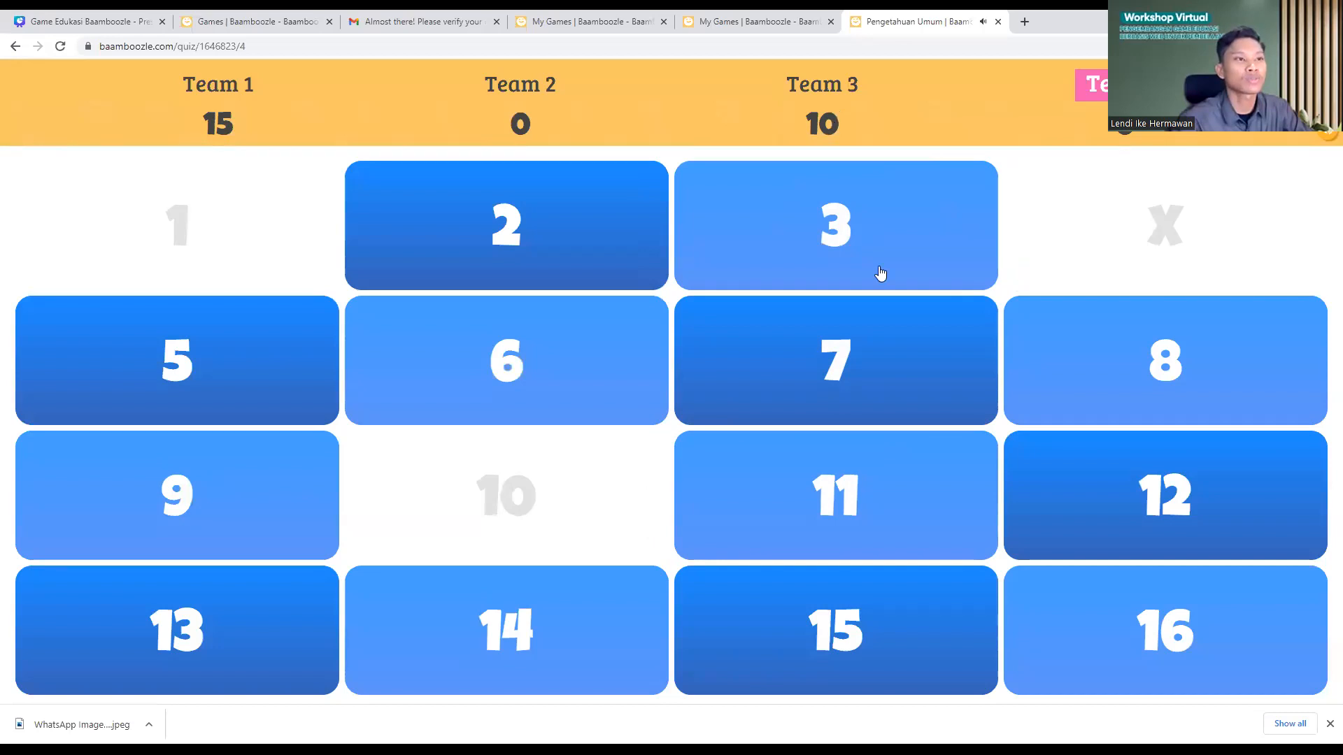
# Step: Reveal the answer to tile 16's '34+12=' question and mark Team 4's answer wrong
pyautogui.click(1210, 599)
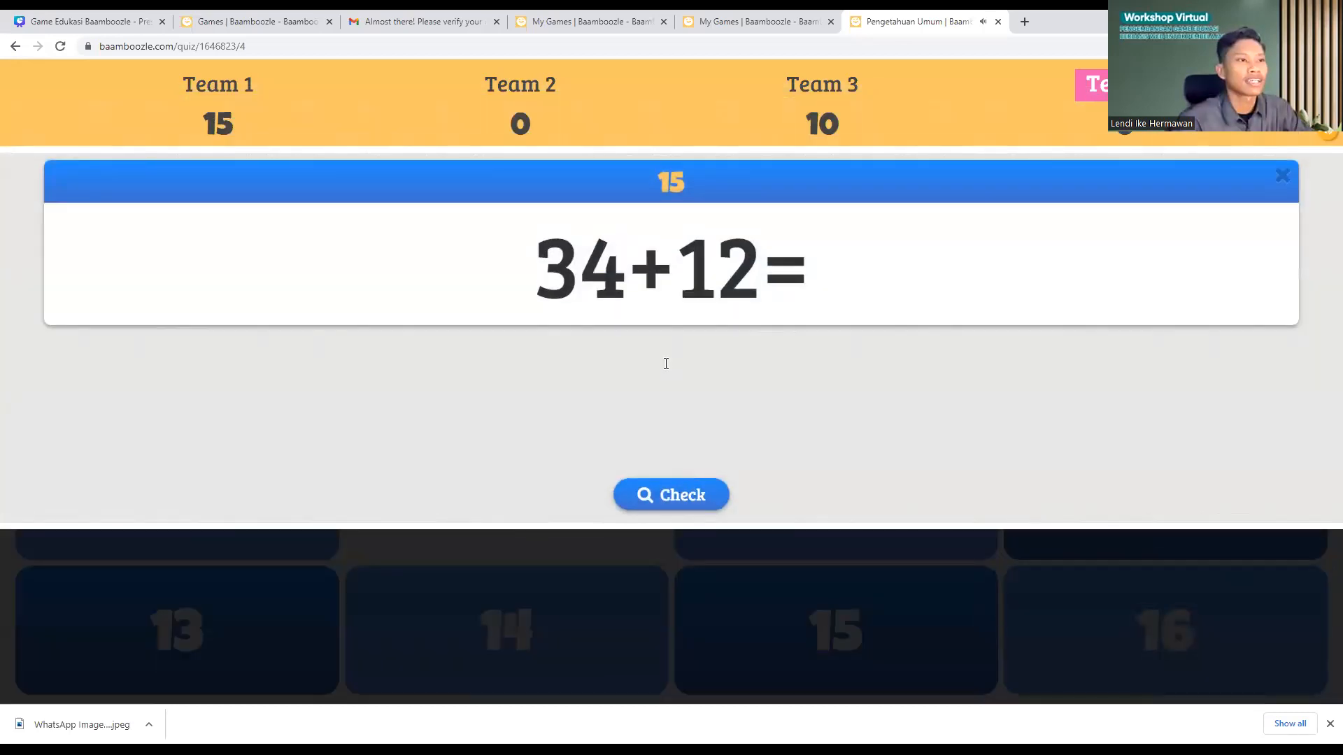
pyautogui.click(695, 495)
pyautogui.click(627, 493)
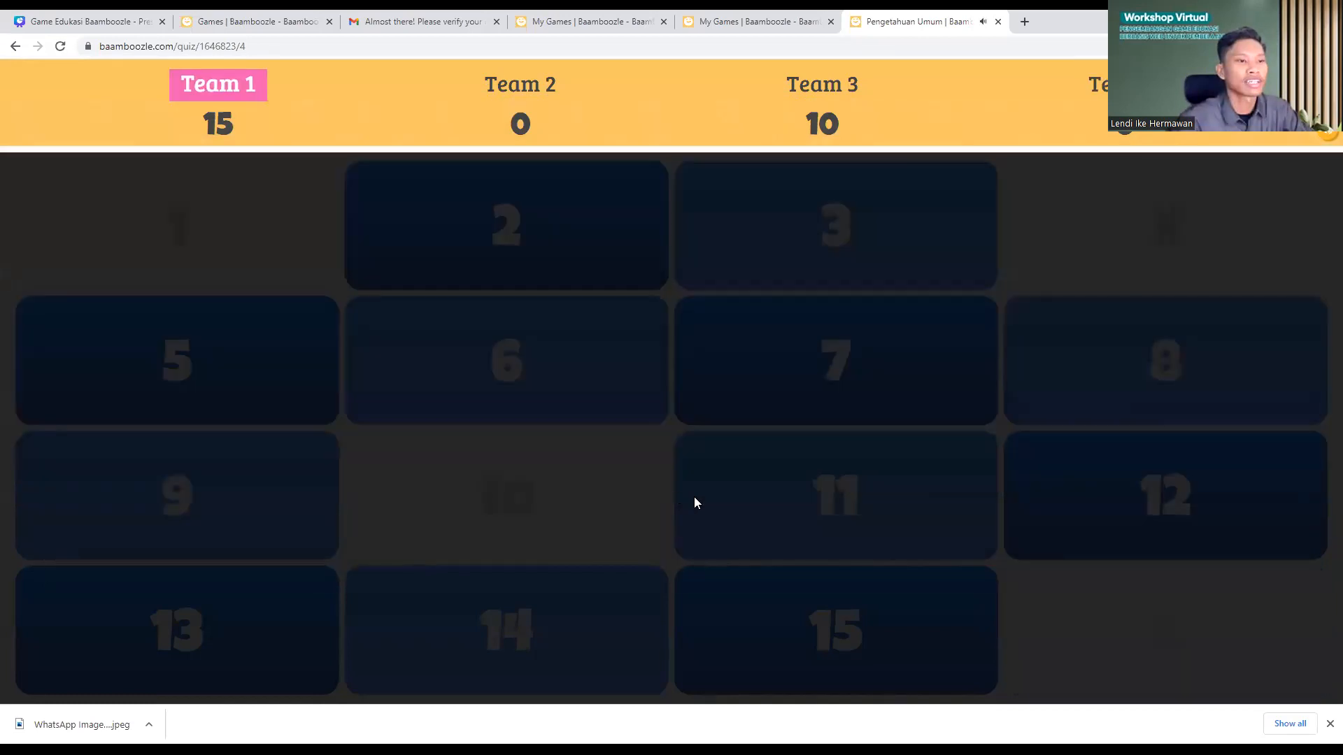
# Step: Reveal tile 2's picture answer 'Rumah Joglo' and accept it, awarding Team 1 points
pyautogui.click(453, 259)
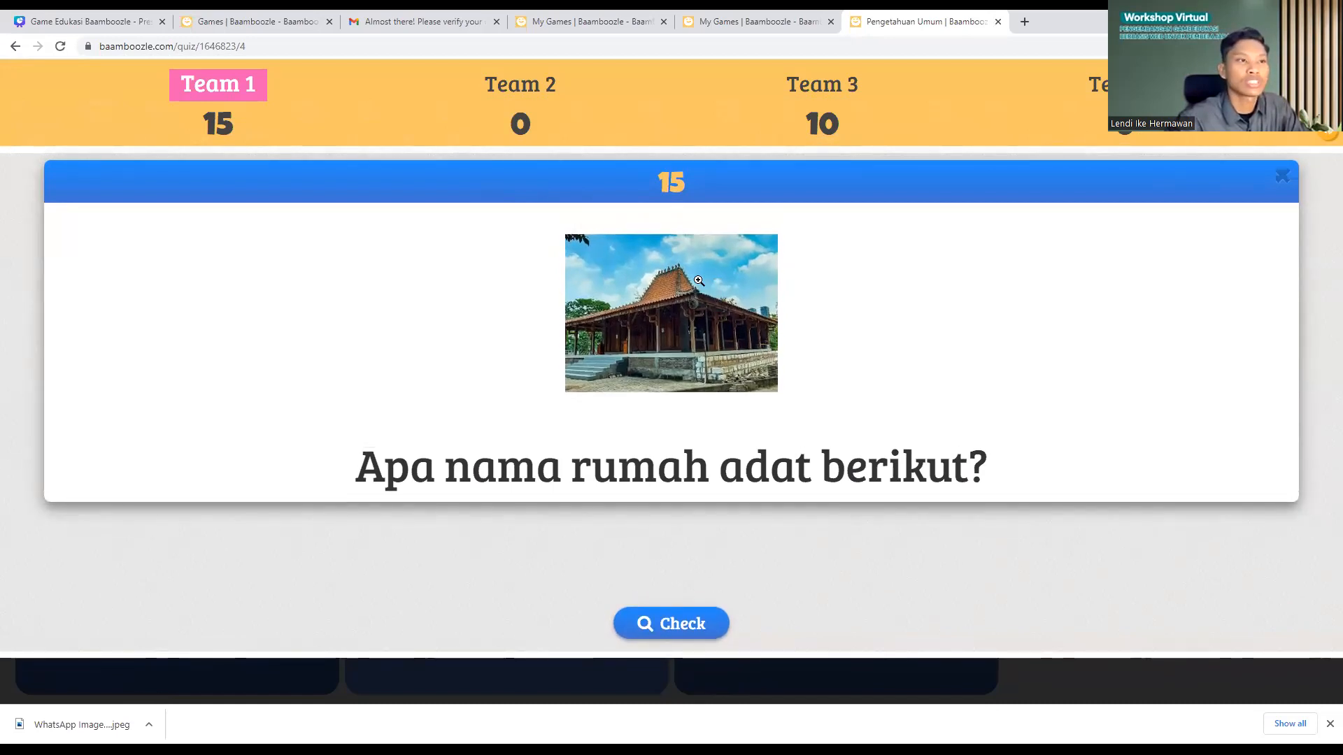
pyautogui.click(717, 625)
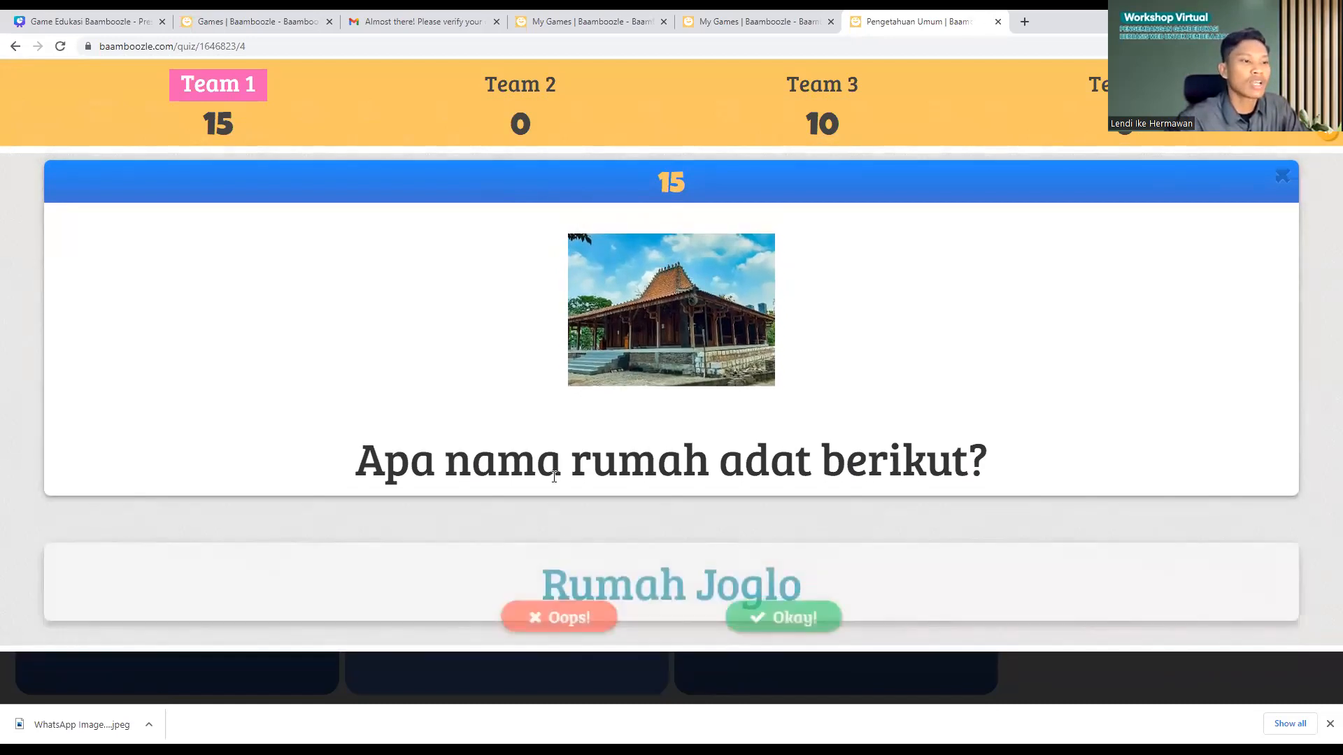
pyautogui.click(720, 621)
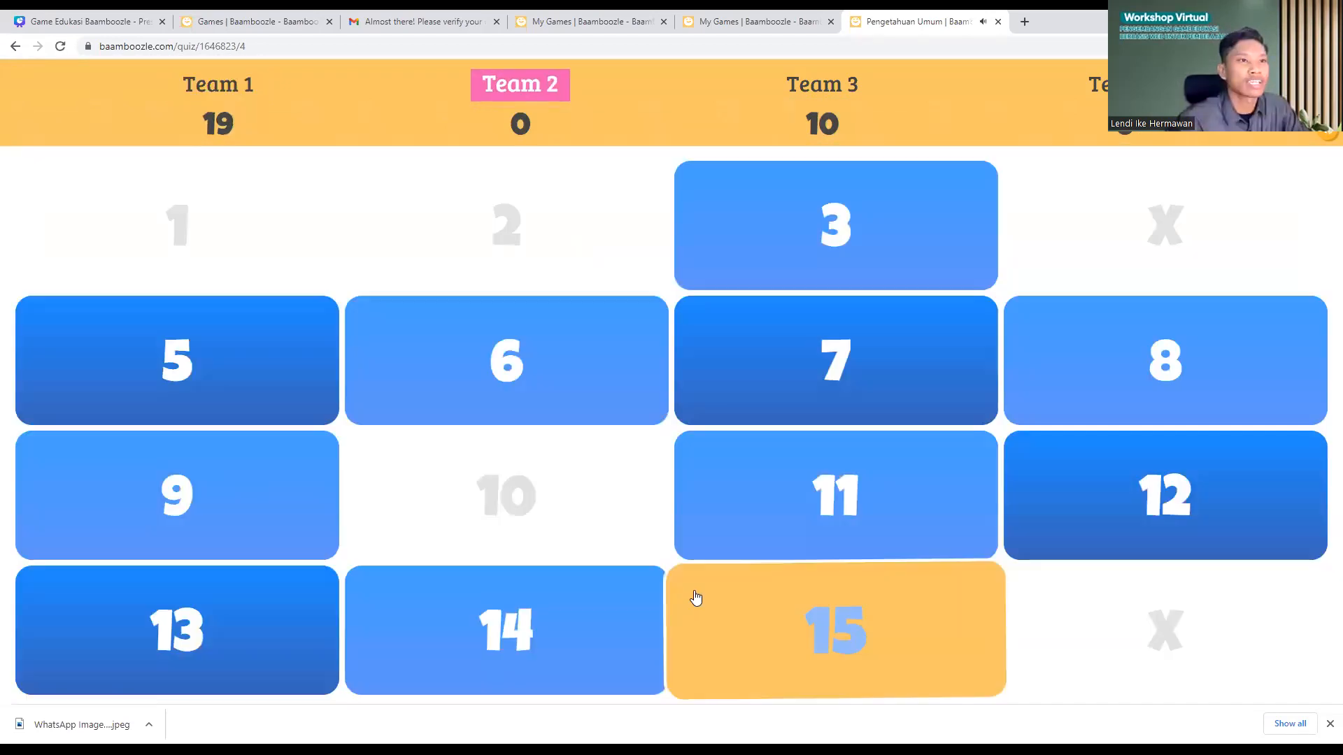